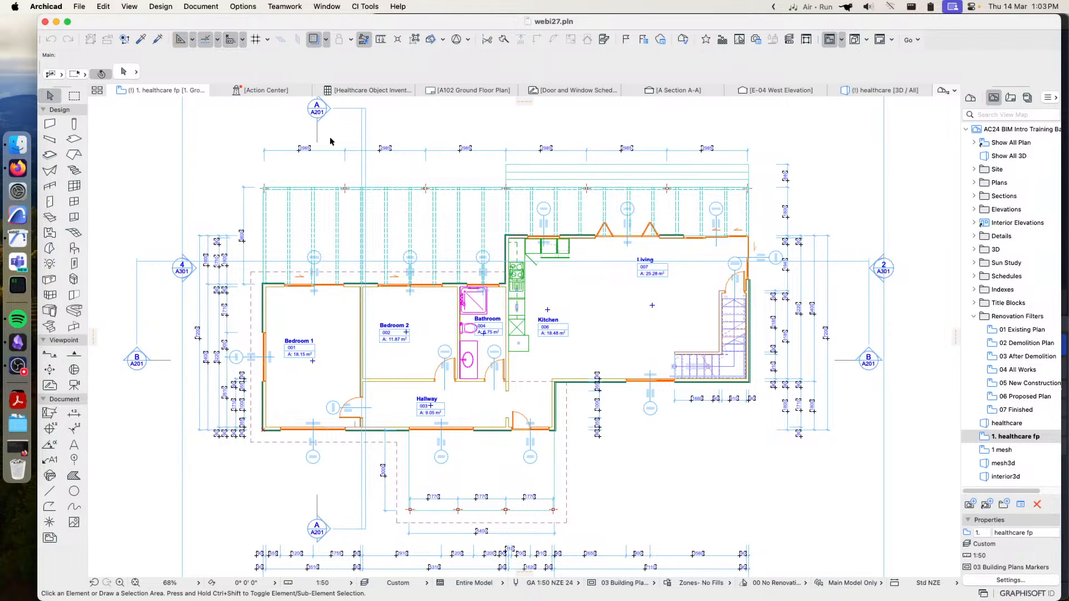
Calculate a G4 G7 table for the ground floor's rooms with CiSelect
{"action": "left_click", "coordinate": [371, 8]}
{"action": "mouse_move", "coordinate": [370, 128]}
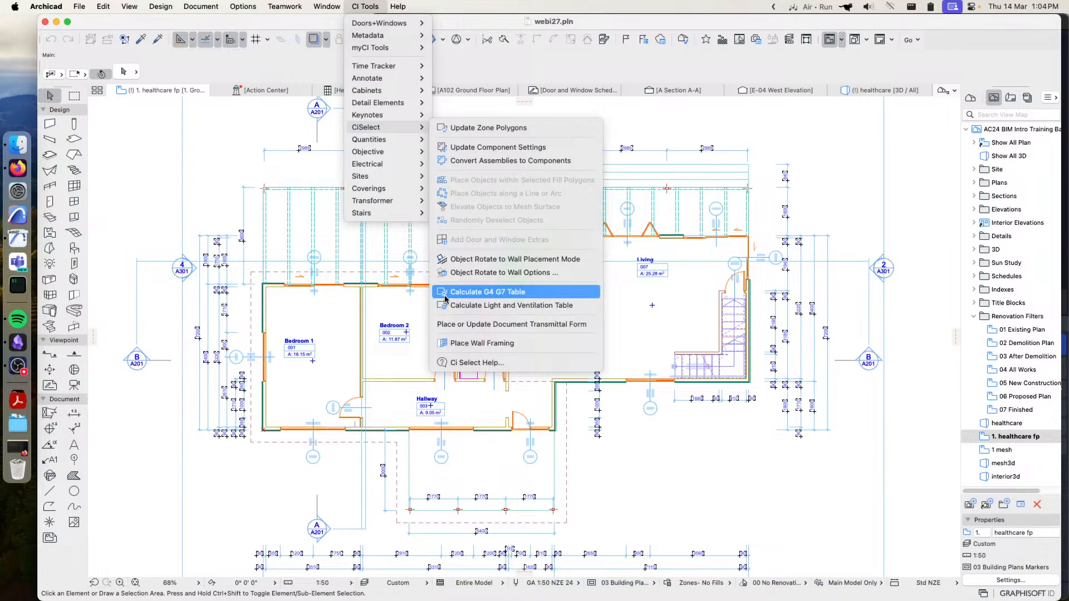
{"action": "left_click", "coordinate": [489, 293]}
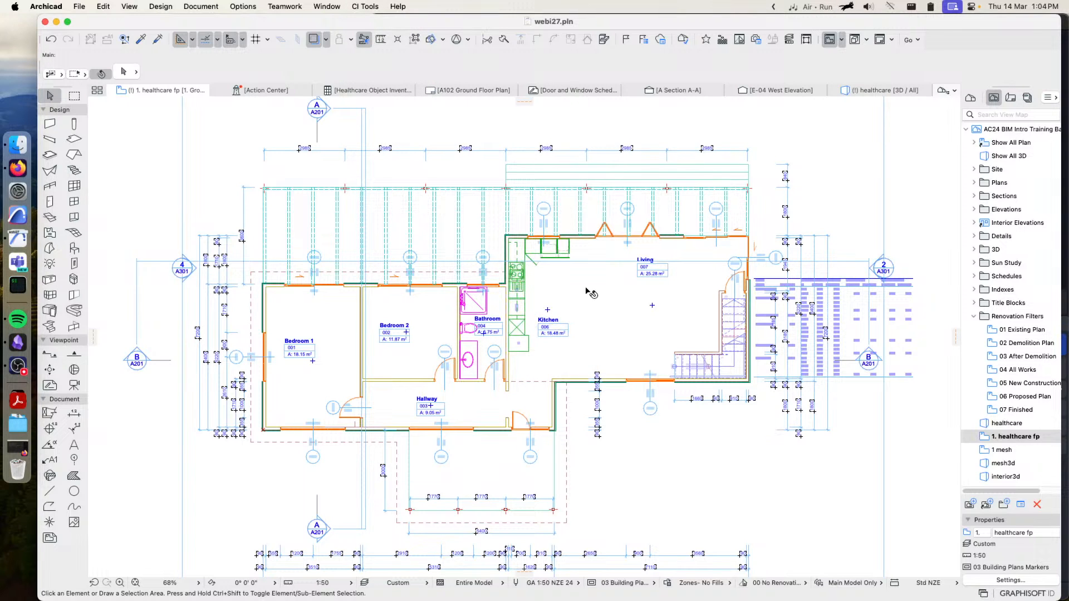
{"action": "middle_click_drag", "start_coordinate": [858, 312], "coordinate": [640, 307]}
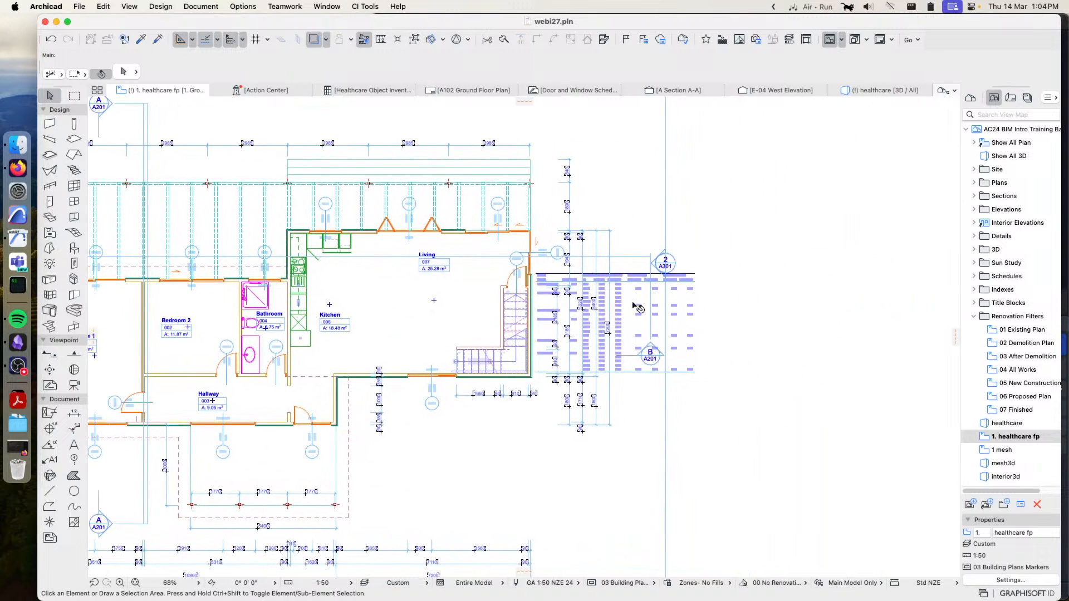
Select the G4 G7 table and examine its room, glazing, daylight and ventilation figures against the floor plan
{"action": "left_click", "coordinate": [648, 331]}
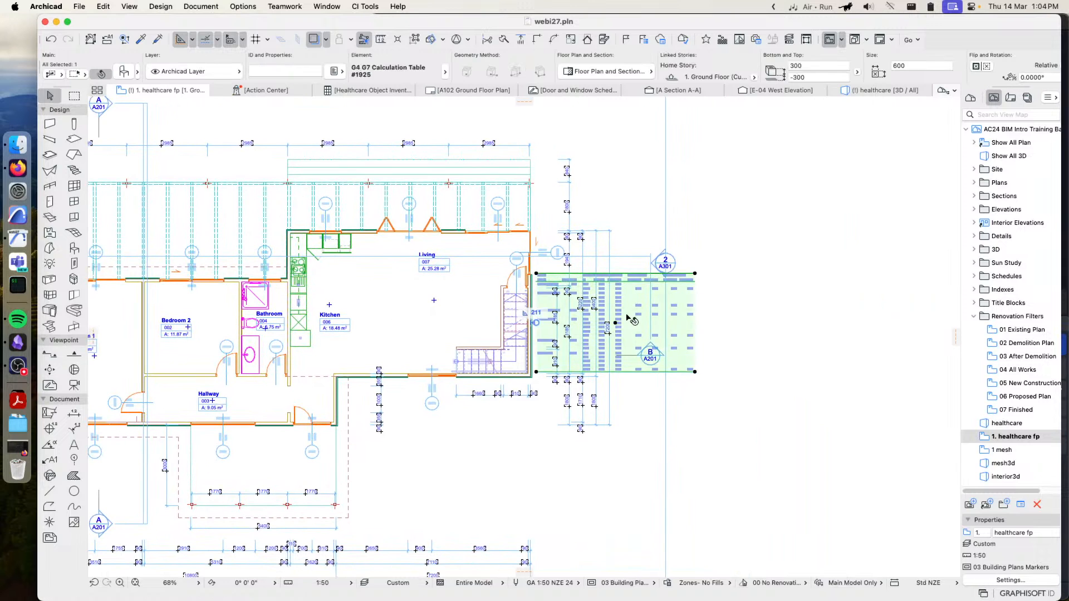
{"action": "left_click", "coordinate": [626, 314]}
{"action": "left_click", "coordinate": [736, 315]}
{"action": "scroll", "coordinate": [740, 317], "scroll_direction": "up", "scroll_amount": 6}
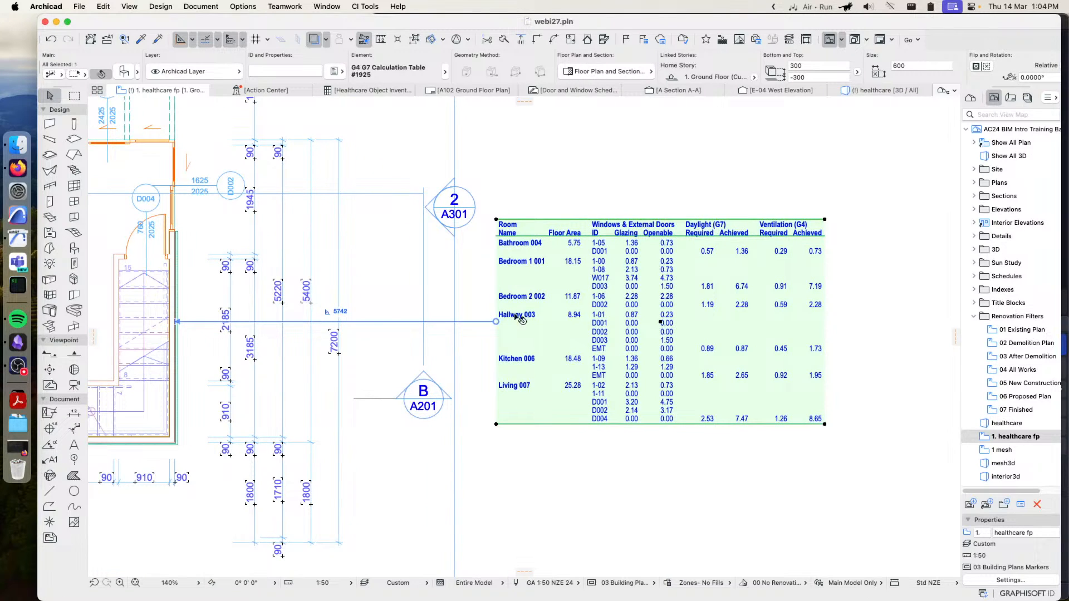
{"action": "scroll", "coordinate": [295, 359], "scroll_direction": "left", "scroll_amount": 5}
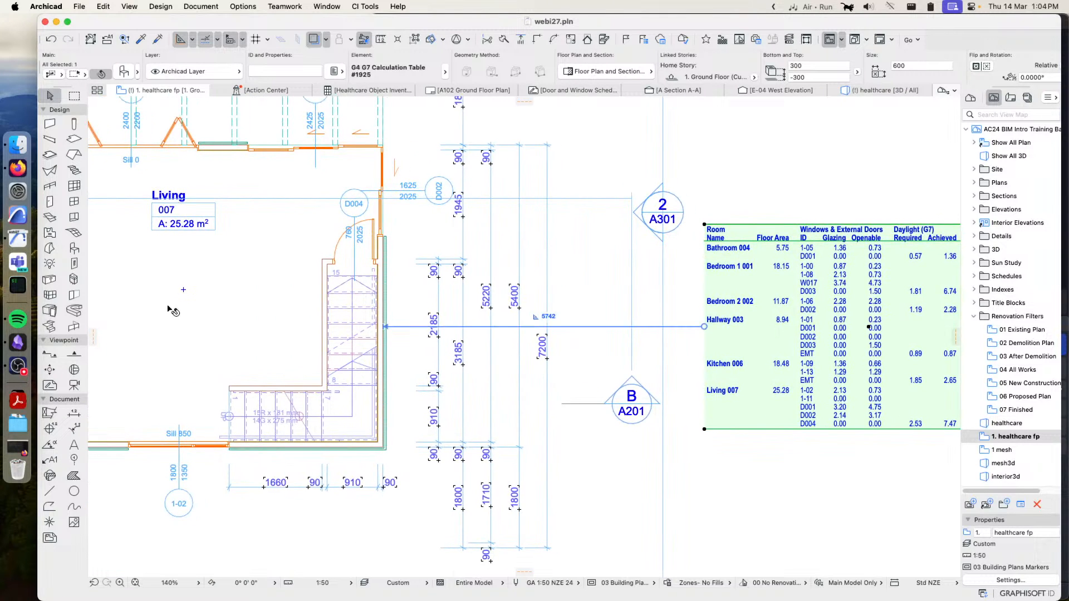
{"action": "scroll", "coordinate": [174, 309], "scroll_direction": "left", "scroll_amount": 7}
{"action": "scroll", "coordinate": [462, 338], "scroll_direction": "right", "scroll_amount": 10}
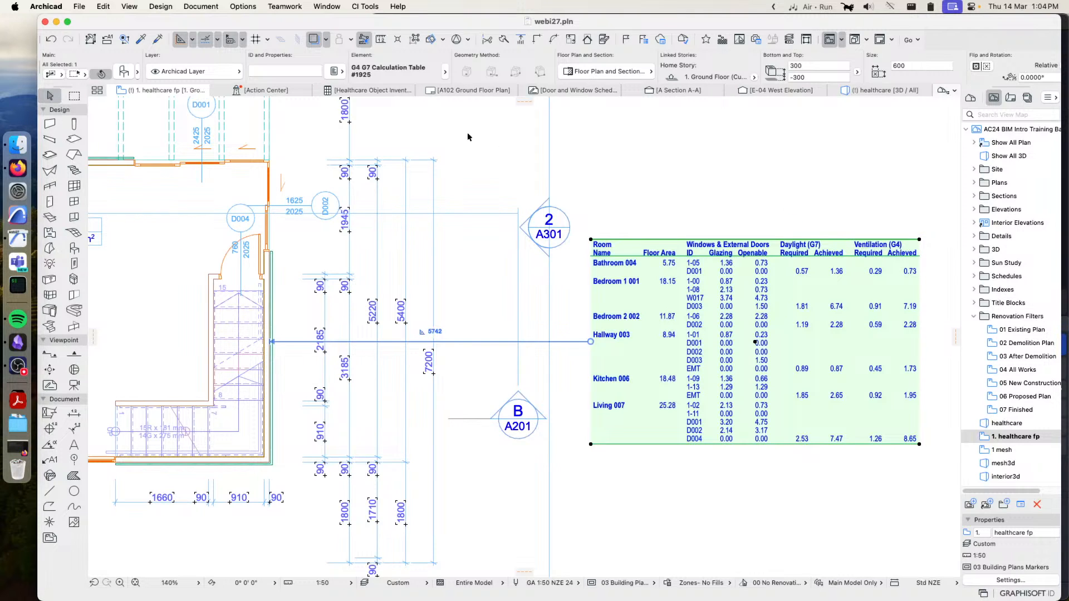
Open the G4 G7 table's object settings and show the exterior door and window data for D002
{"action": "left_click", "coordinate": [128, 70]}
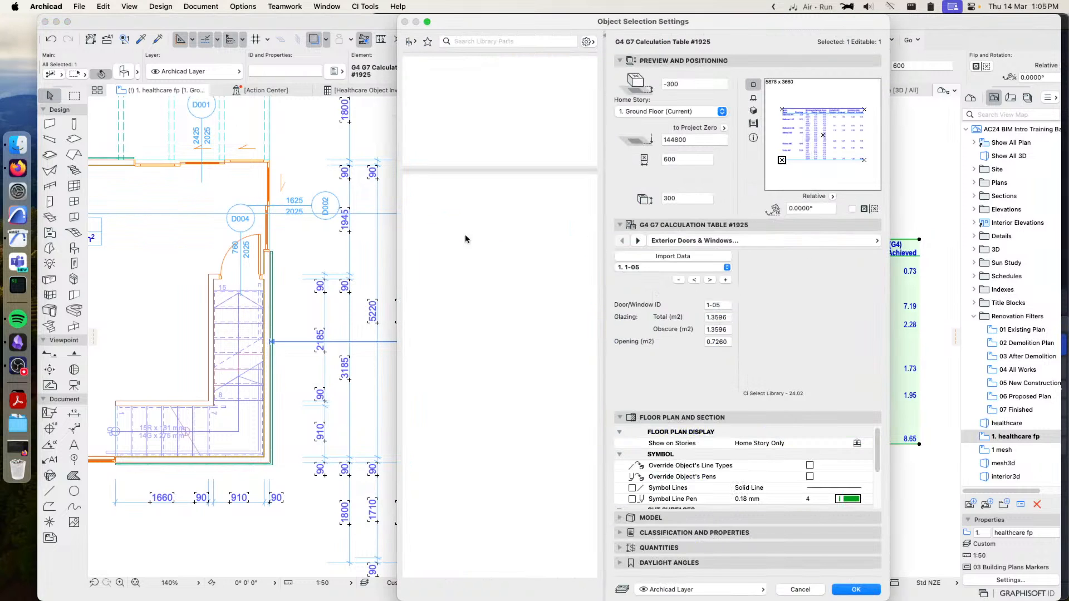
{"action": "left_click", "coordinate": [663, 268]}
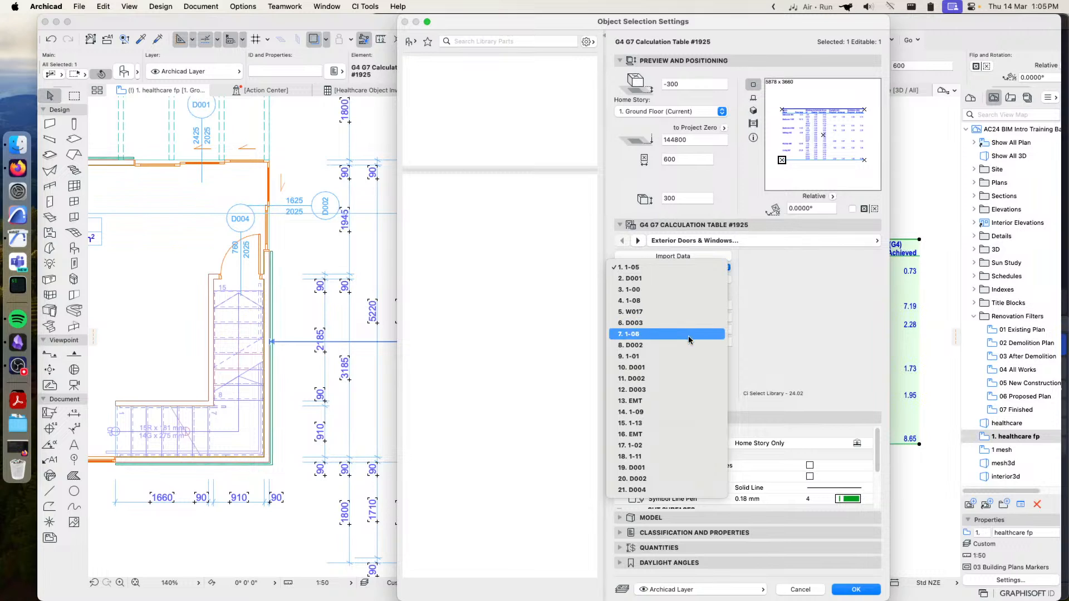
{"action": "left_click", "coordinate": [643, 346]}
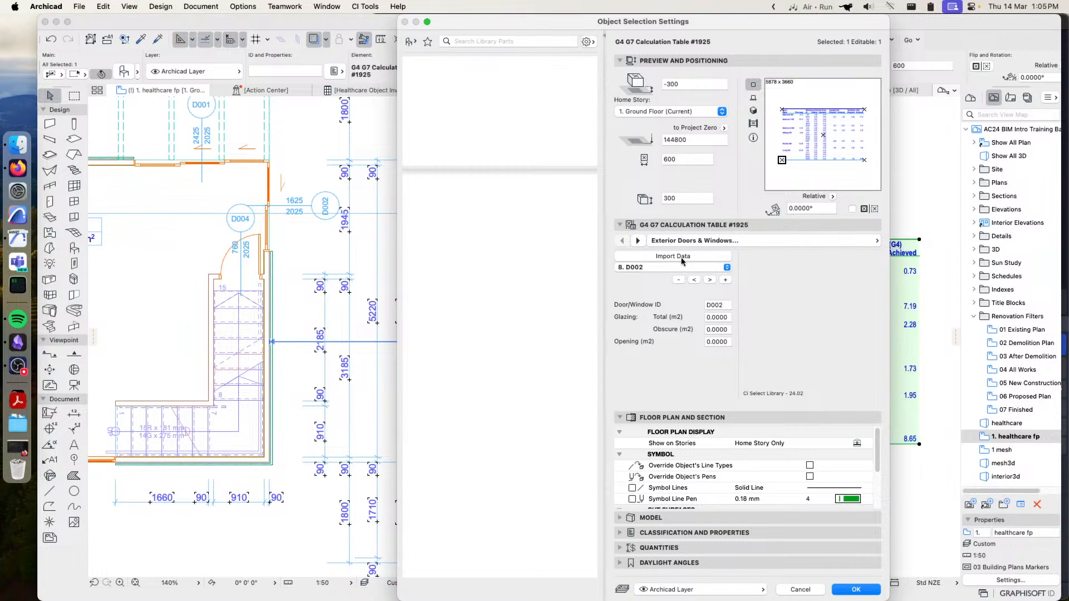
Review the table's Rooms settings for Bathroom 004, including its assigned doors and windows and the other ventilation options
{"action": "left_click", "coordinate": [766, 241]}
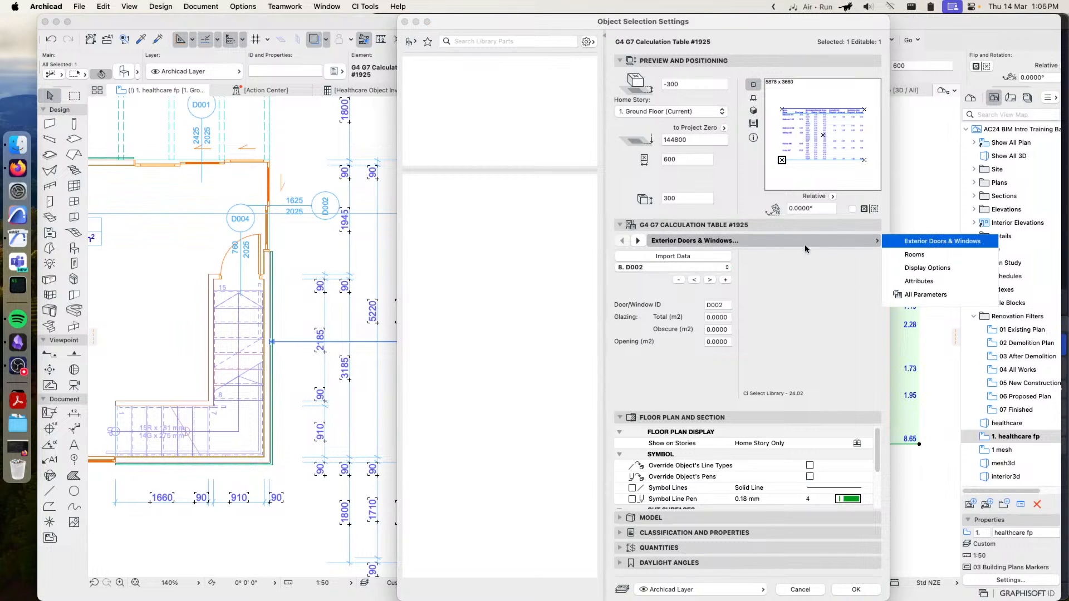
{"action": "left_click", "coordinate": [922, 256]}
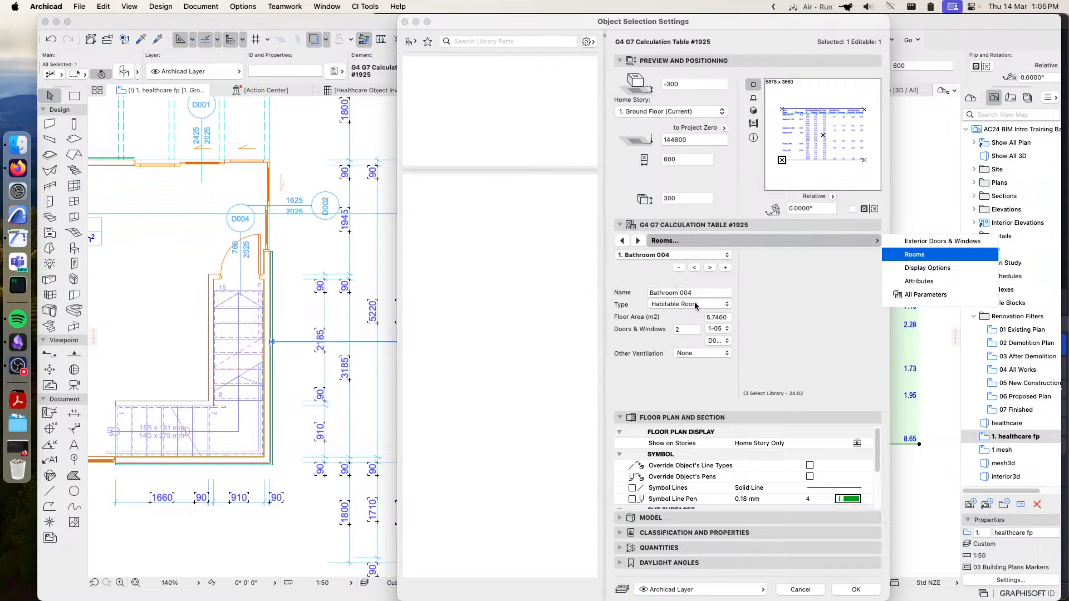
{"action": "left_click", "coordinate": [723, 332]}
{"action": "left_click", "coordinate": [721, 329]}
{"action": "left_click", "coordinate": [717, 339]}
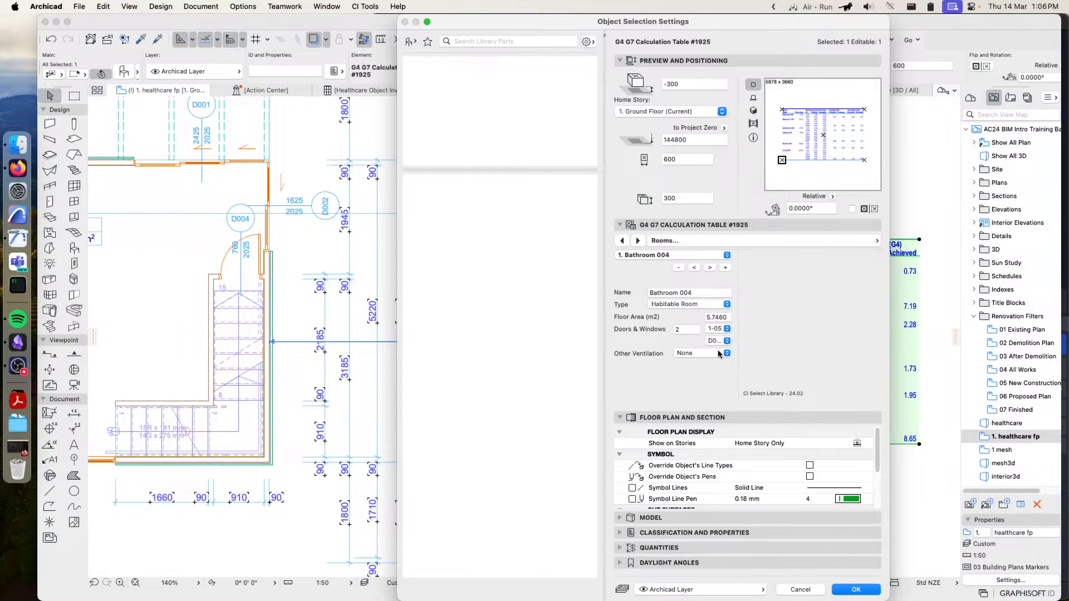
{"action": "left_click", "coordinate": [708, 356]}
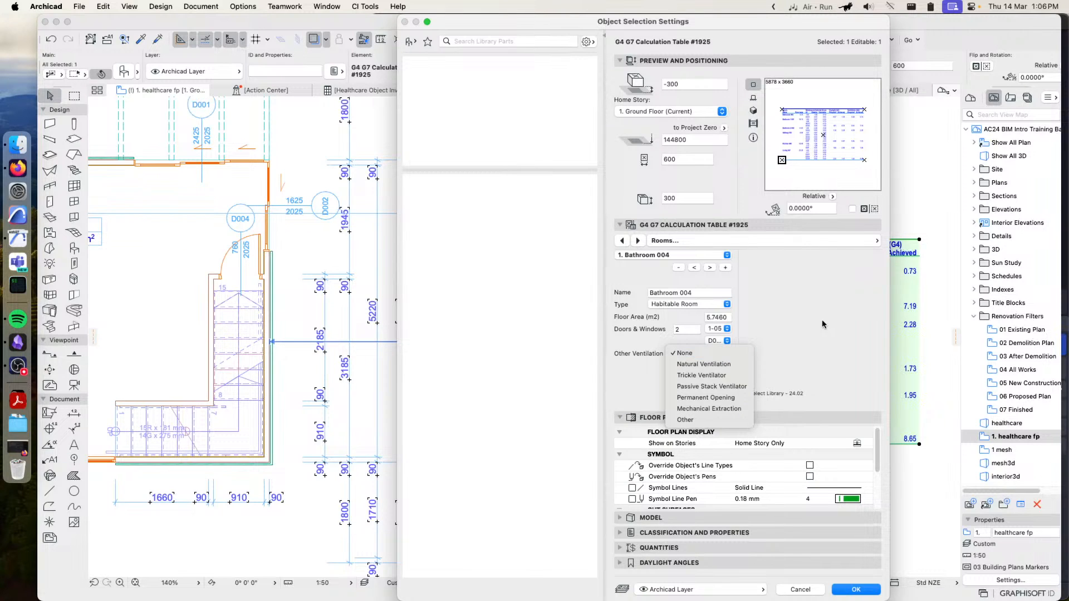
{"action": "left_click", "coordinate": [807, 322]}
Review the G4 G7 table's Display Options and text Attributes, leaving the settings without applying changes
{"action": "left_click", "coordinate": [794, 237]}
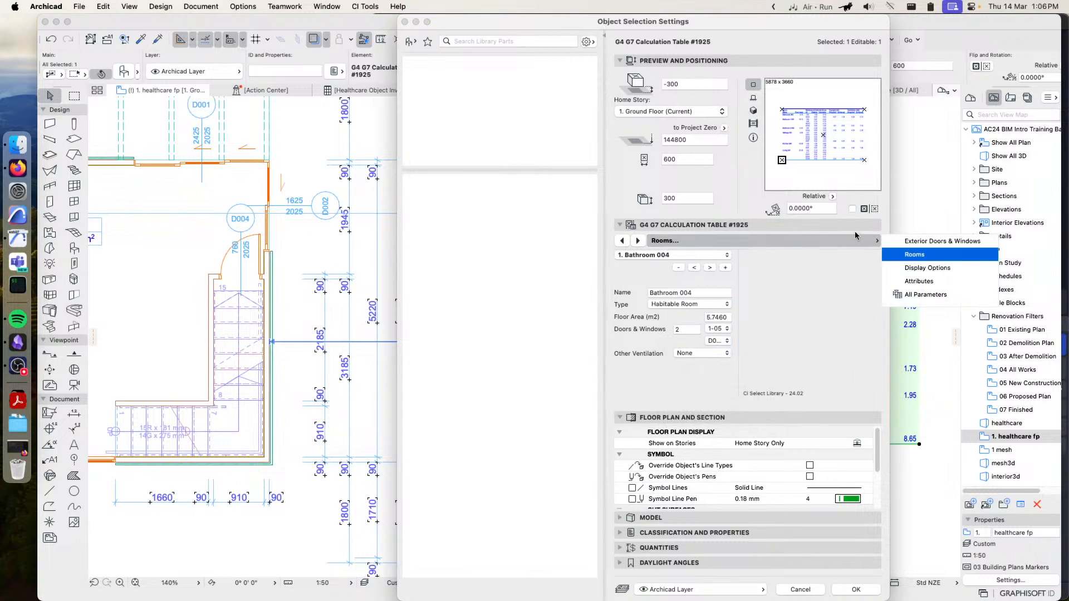
{"action": "left_click", "coordinate": [927, 268]}
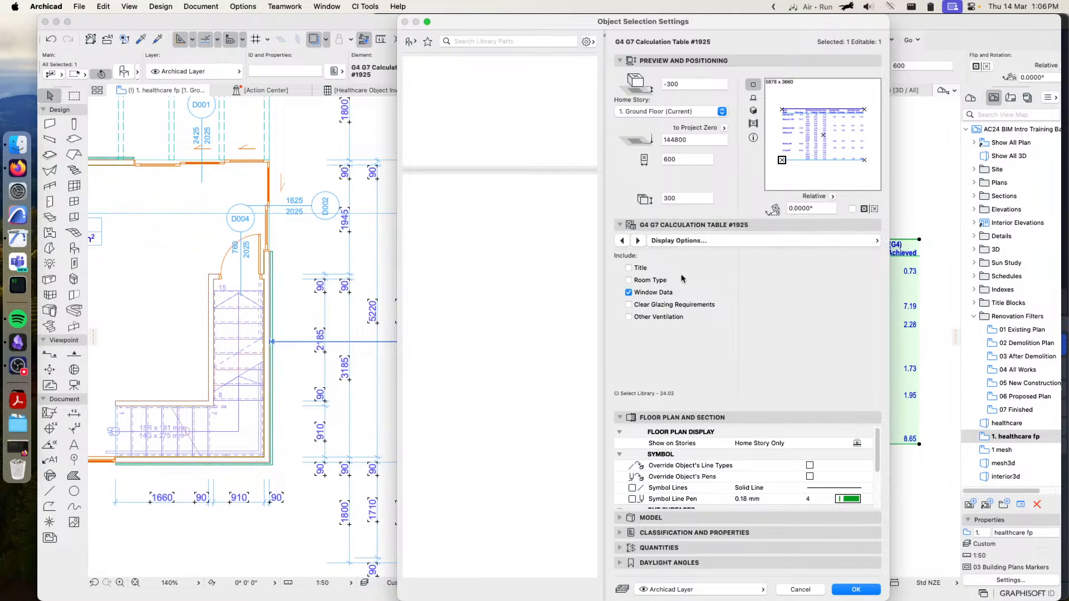
{"action": "left_click", "coordinate": [810, 242]}
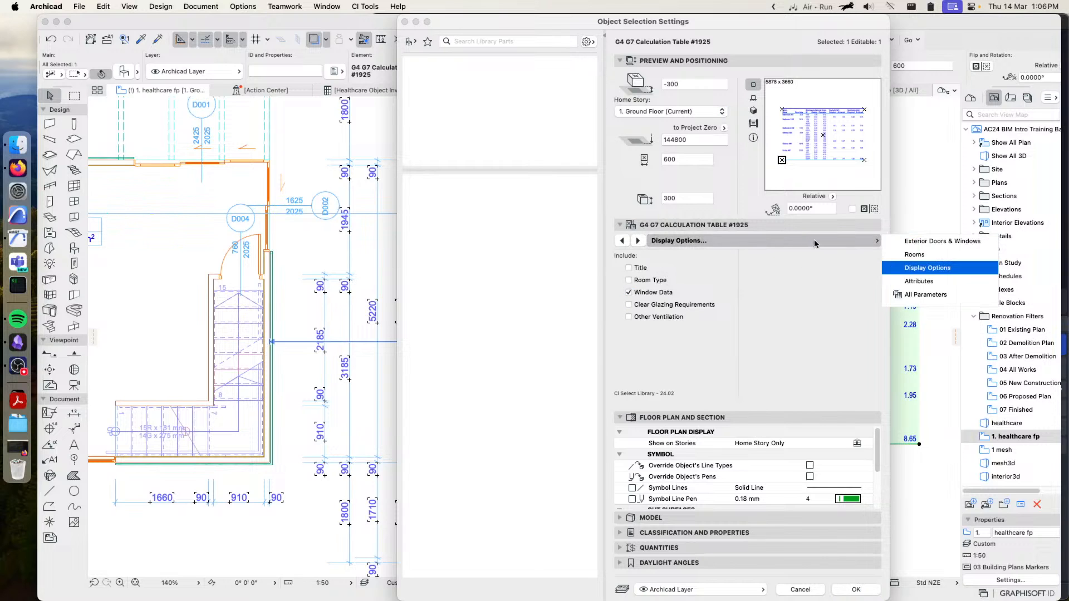
{"action": "left_click", "coordinate": [922, 281]}
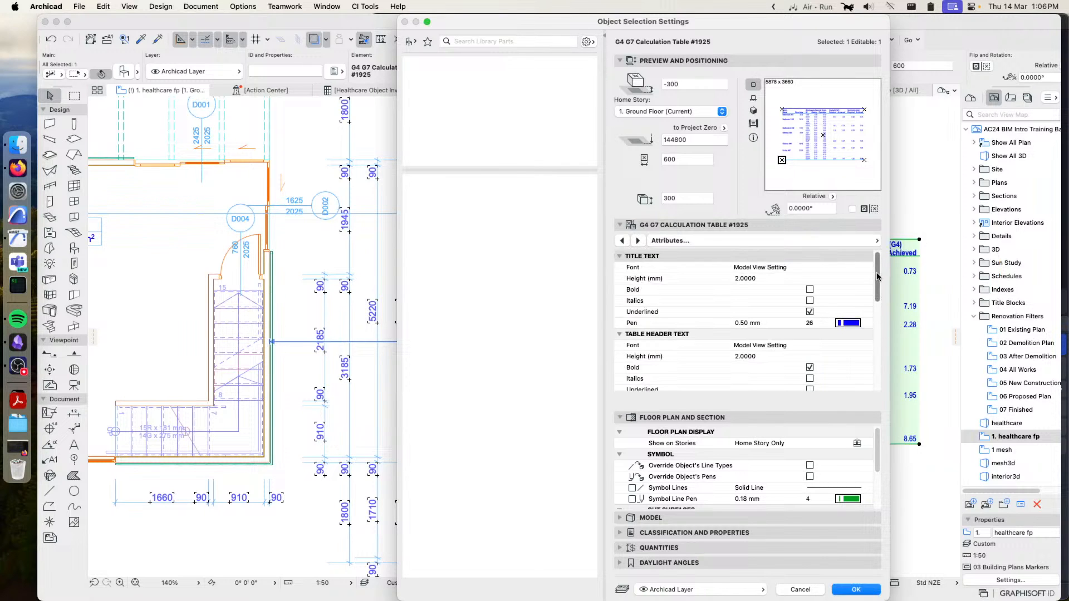
{"action": "mouse_move", "coordinate": [878, 277]}
{"action": "left_mouse_down"}
{"action": "mouse_move", "coordinate": [881, 364]}
{"action": "mouse_move", "coordinate": [878, 265]}
{"action": "left_mouse_up"}
{"action": "left_click", "coordinate": [802, 589]}
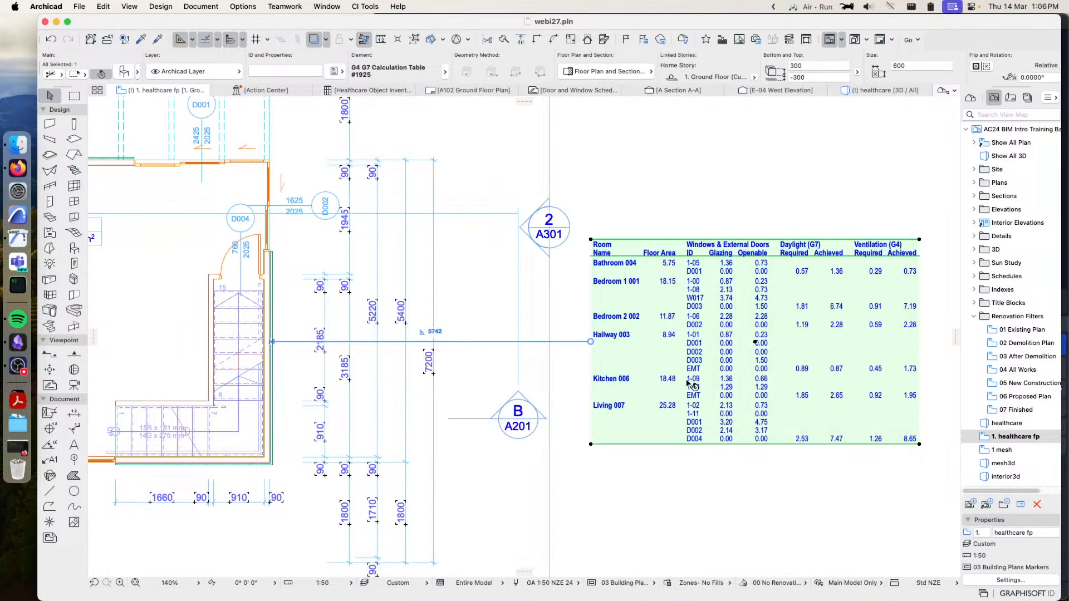
Delete the G4 G7 calculation table from the floor plan
{"action": "left_click", "coordinate": [624, 181]}
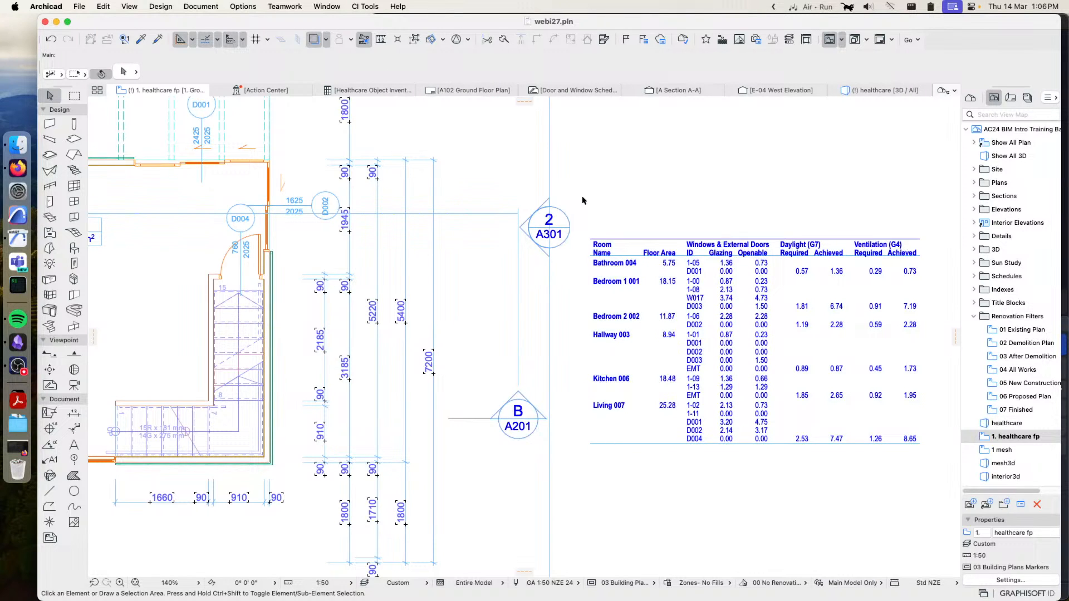
{"action": "left_click_drag", "start_coordinate": [587, 210], "coordinate": [826, 428]}
{"action": "key", "text": "Delete"}
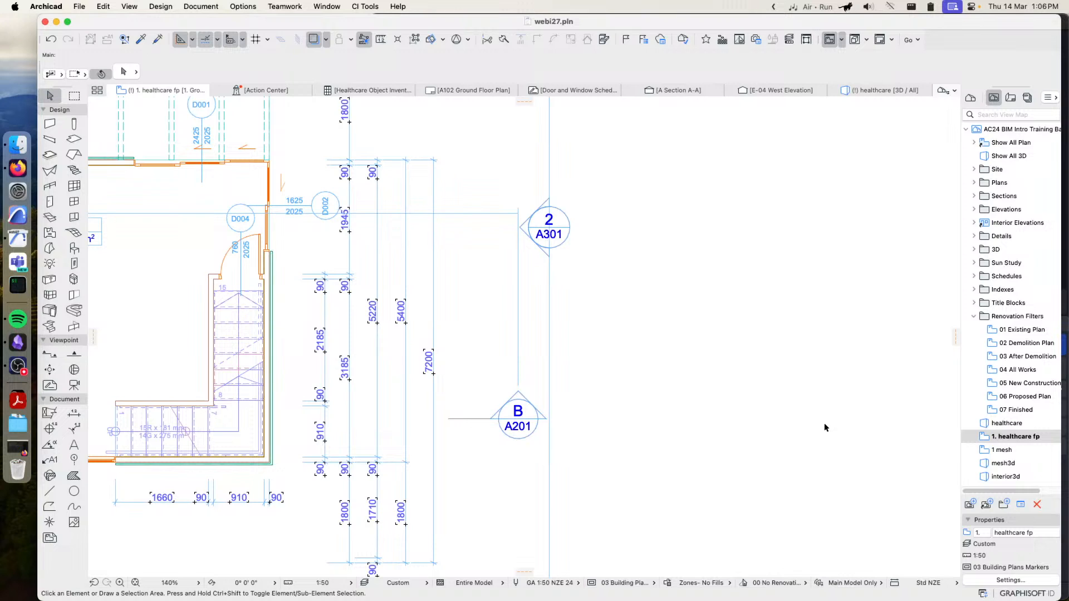
Place a Document Transmittal Form on the First Floor story with its default settings
{"action": "left_click", "coordinate": [367, 7]}
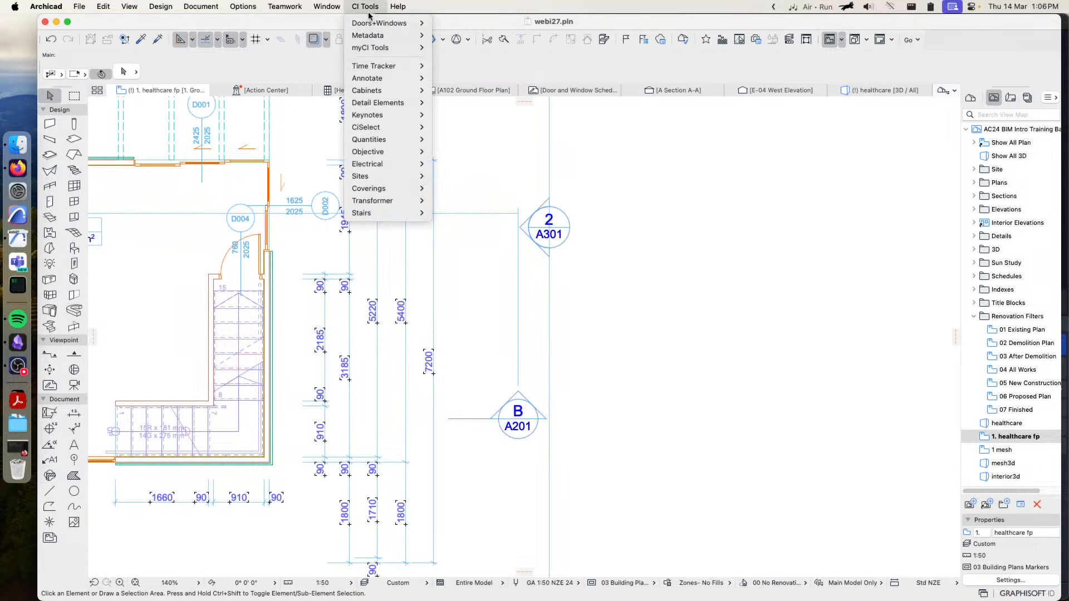
{"action": "mouse_move", "coordinate": [384, 127]}
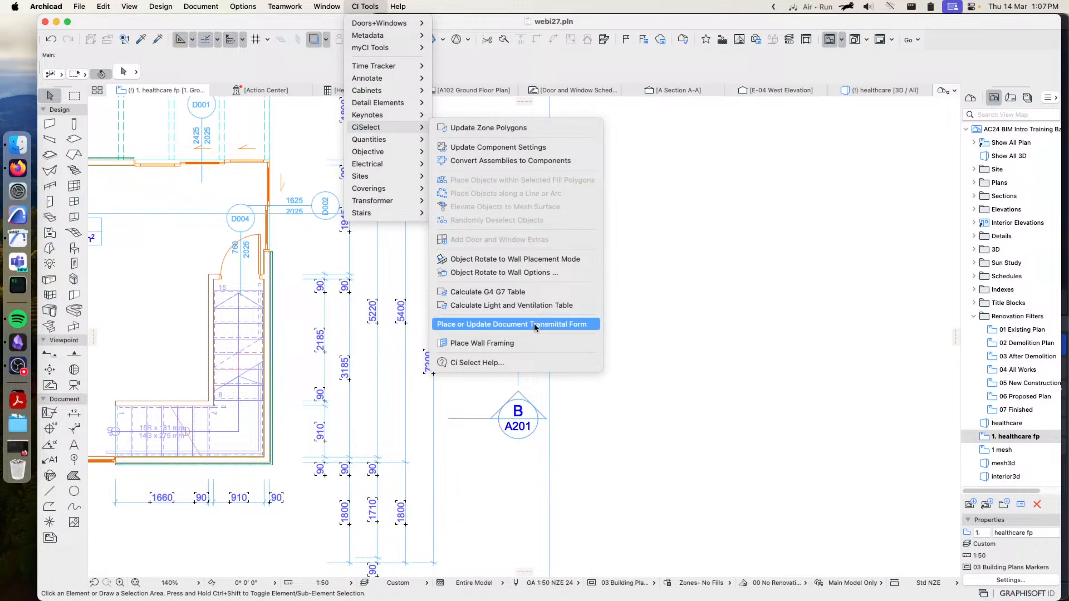
{"action": "left_click", "coordinate": [534, 325]}
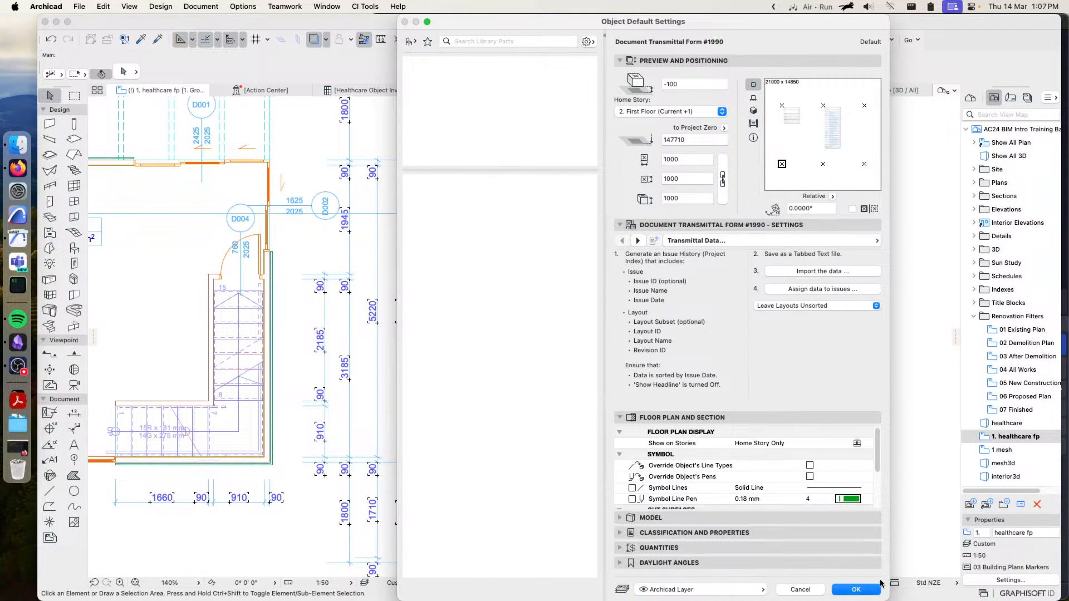
{"action": "left_click", "coordinate": [855, 589]}
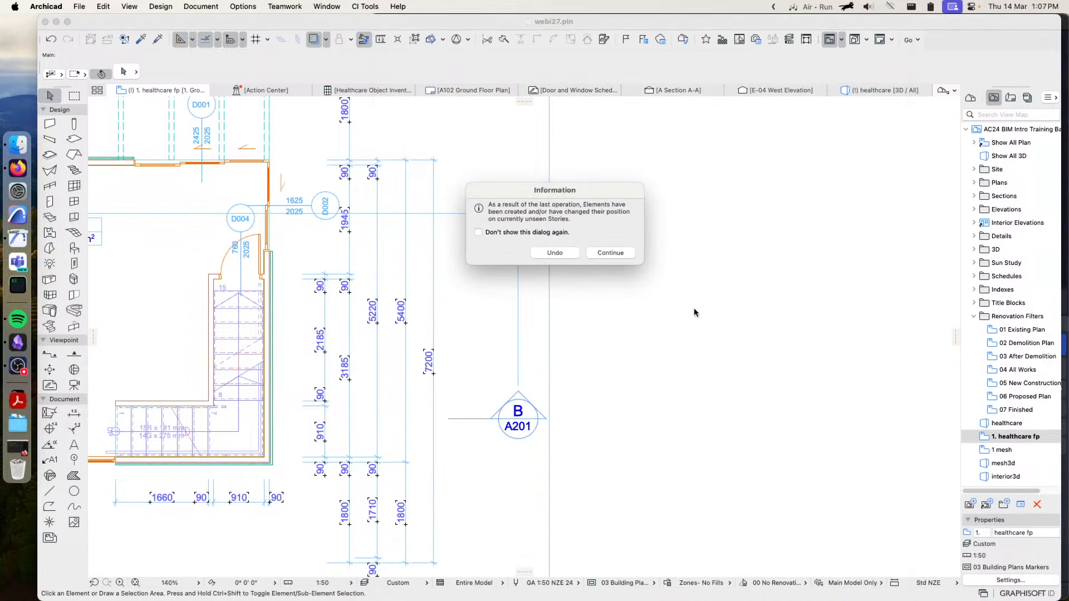
{"action": "left_click", "coordinate": [600, 253]}
Open the First Floor story and examine the transmittal form's issue, media, distribution and drawings lists
{"action": "left_click", "coordinate": [970, 98]}
{"action": "double_click", "coordinate": [1020, 169]}
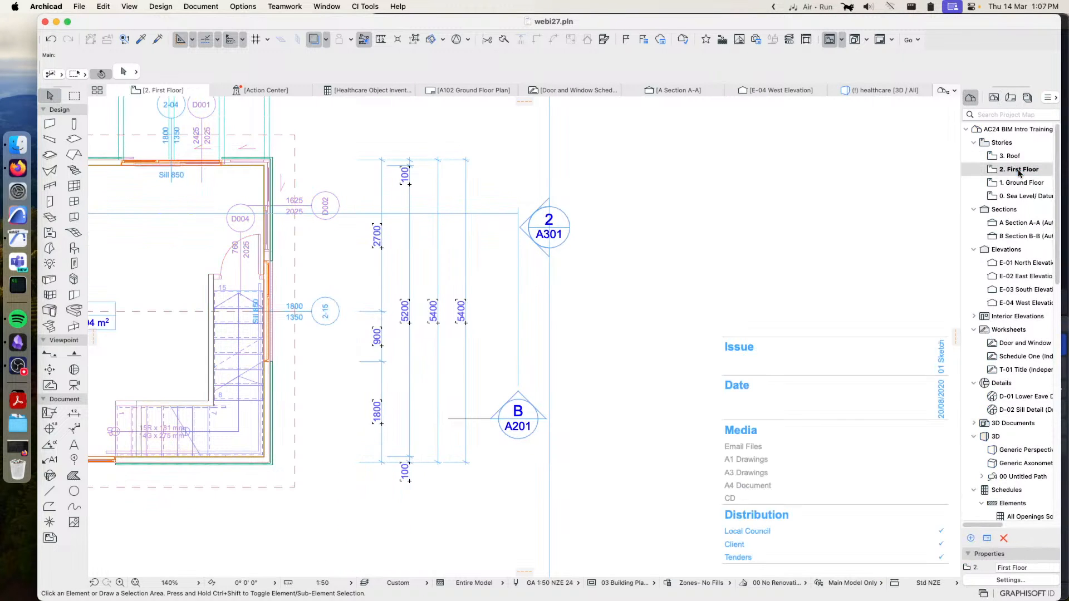
{"action": "scroll", "coordinate": [885, 320], "scroll_direction": "right", "scroll_amount": 5}
{"action": "middle_click_drag", "start_coordinate": [776, 278], "coordinate": [638, 267]}
{"action": "scroll", "coordinate": [705, 287], "scroll_direction": "down", "scroll_amount": 2}
{"action": "middle_click_drag", "start_coordinate": [774, 299], "coordinate": [646, 262]}
{"action": "scroll", "coordinate": [713, 271], "scroll_direction": "up", "scroll_amount": 1}
{"action": "scroll", "coordinate": [657, 258], "scroll_direction": "down", "scroll_amount": 1}
{"action": "middle_click_drag", "start_coordinate": [745, 267], "coordinate": [749, 254]}
{"action": "scroll", "coordinate": [781, 261], "scroll_direction": "up", "scroll_amount": 1}
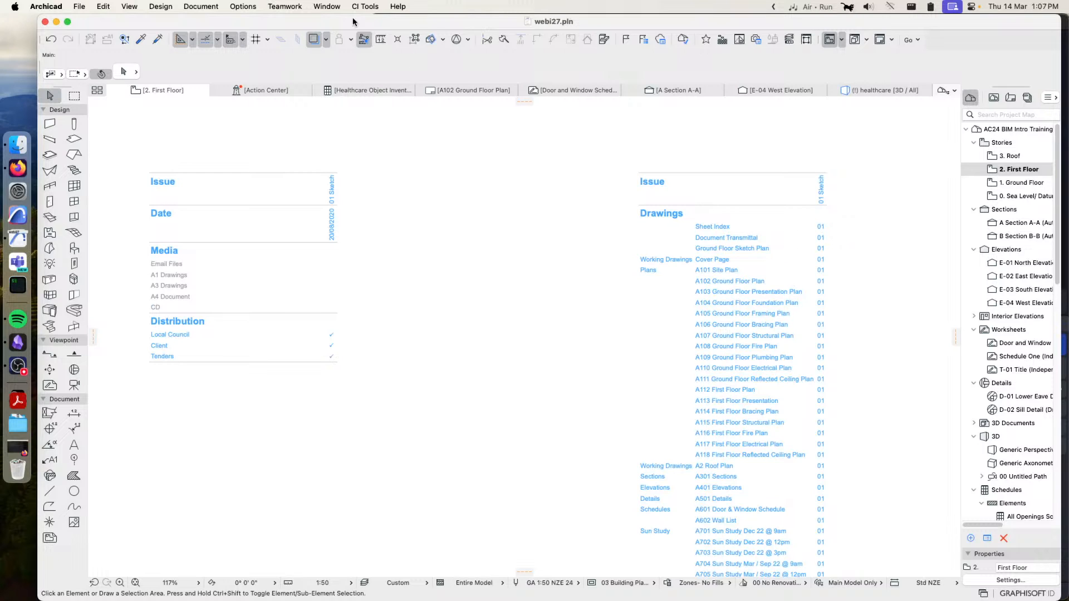
Create a new transmittal set named Design 2 in the transmittal history of the Book Settings
{"action": "left_click", "coordinate": [243, 7]}
{"action": "mouse_move", "coordinate": [215, 8]}
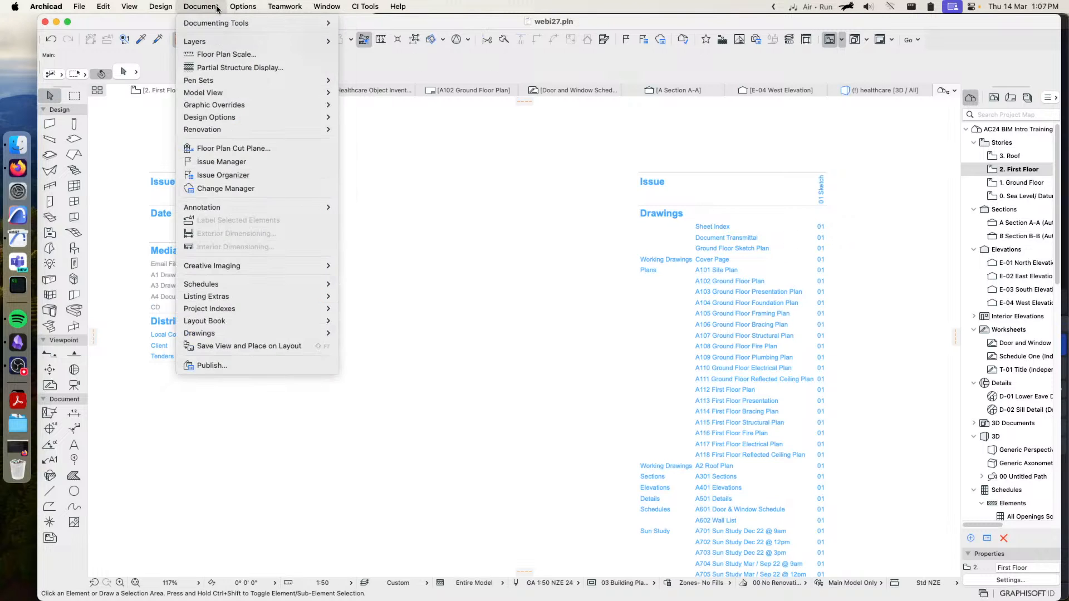
{"action": "left_click", "coordinate": [245, 189]}
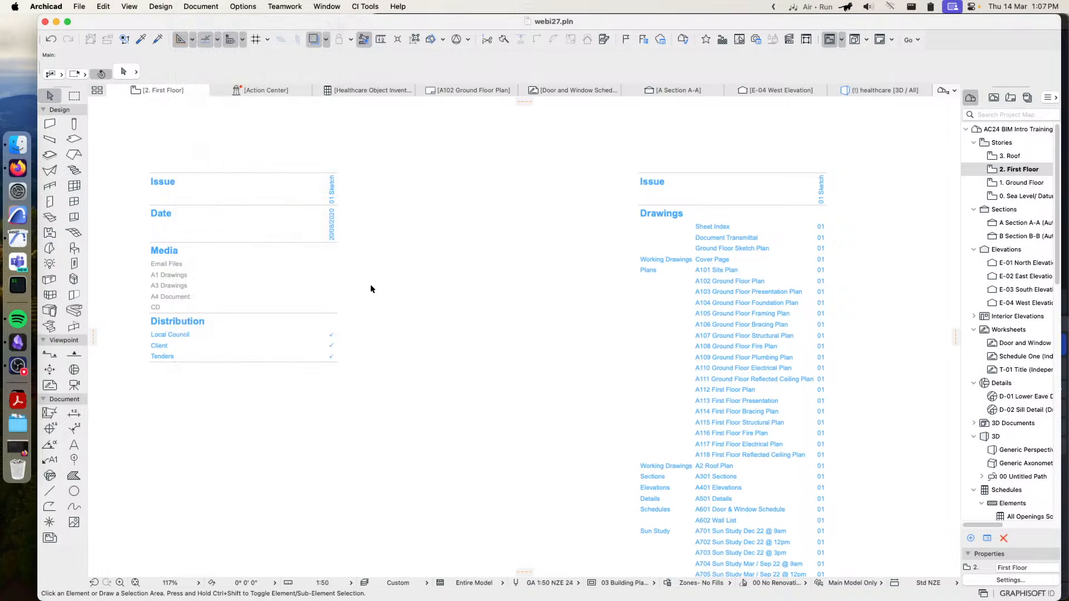
{"action": "left_click", "coordinate": [539, 355]}
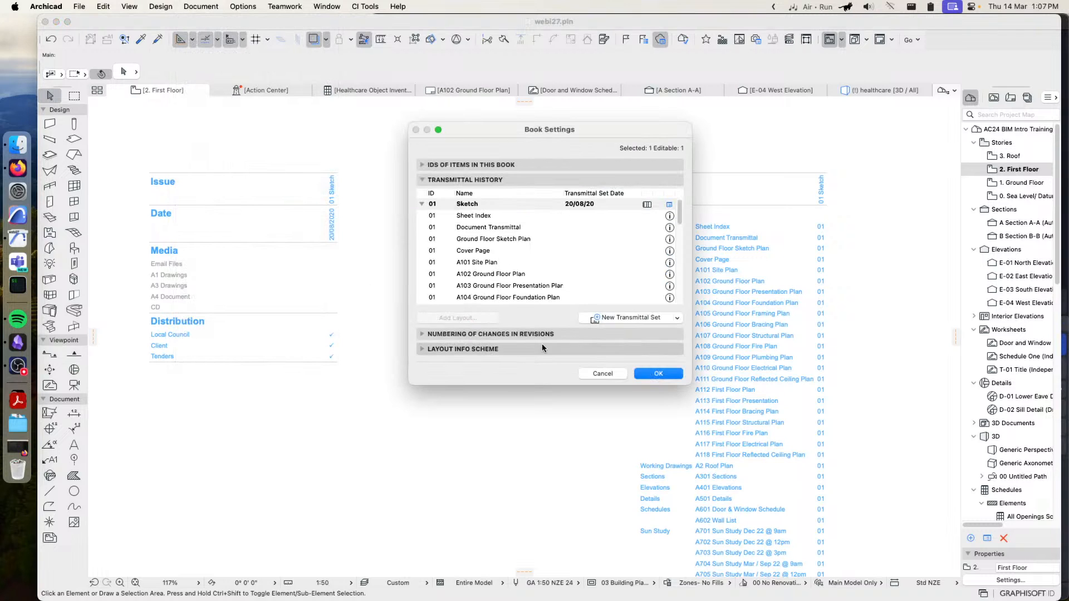
{"action": "left_click", "coordinate": [640, 316]}
{"action": "type", "text": "Design 2"}
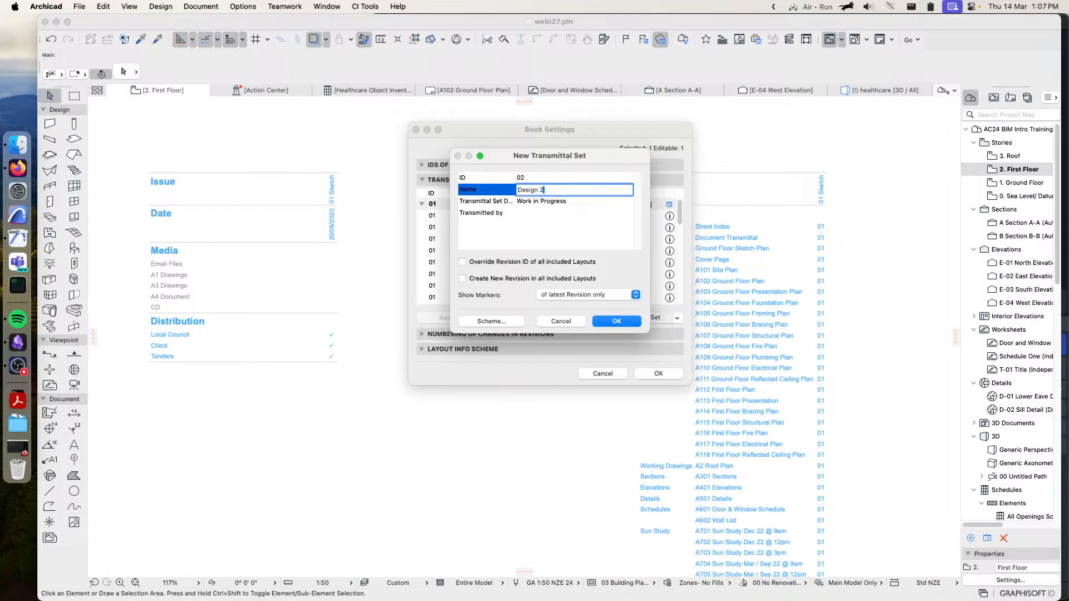
{"action": "left_click", "coordinate": [618, 324]}
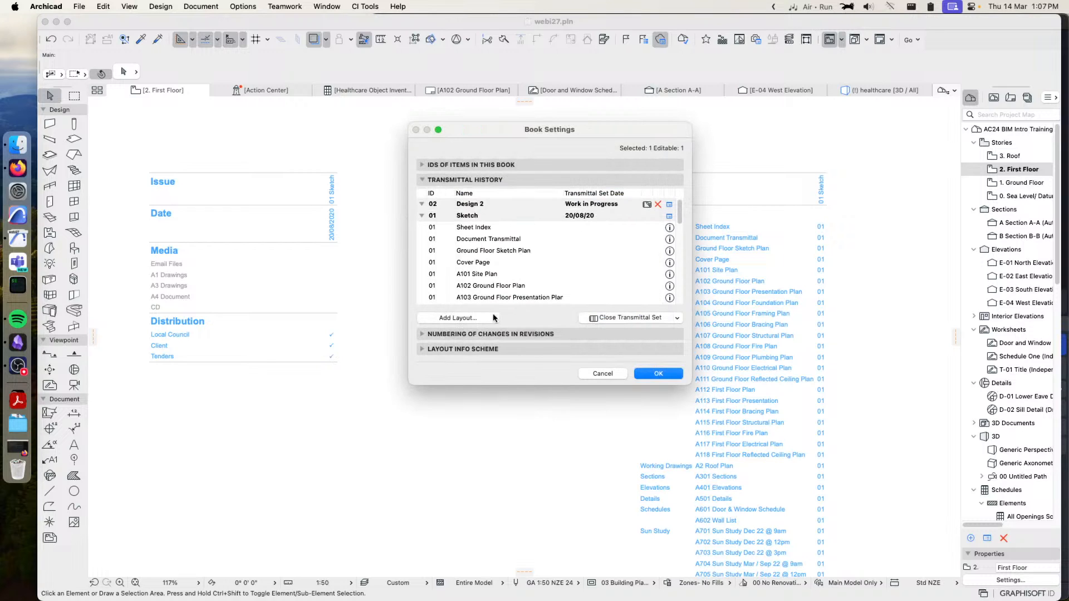
Add layouts A102, A104, A106, A108, A112, A115, A117 and A201 Sections to the Design 2 transmittal set and apply the book settings
{"action": "left_click", "coordinate": [451, 318]}
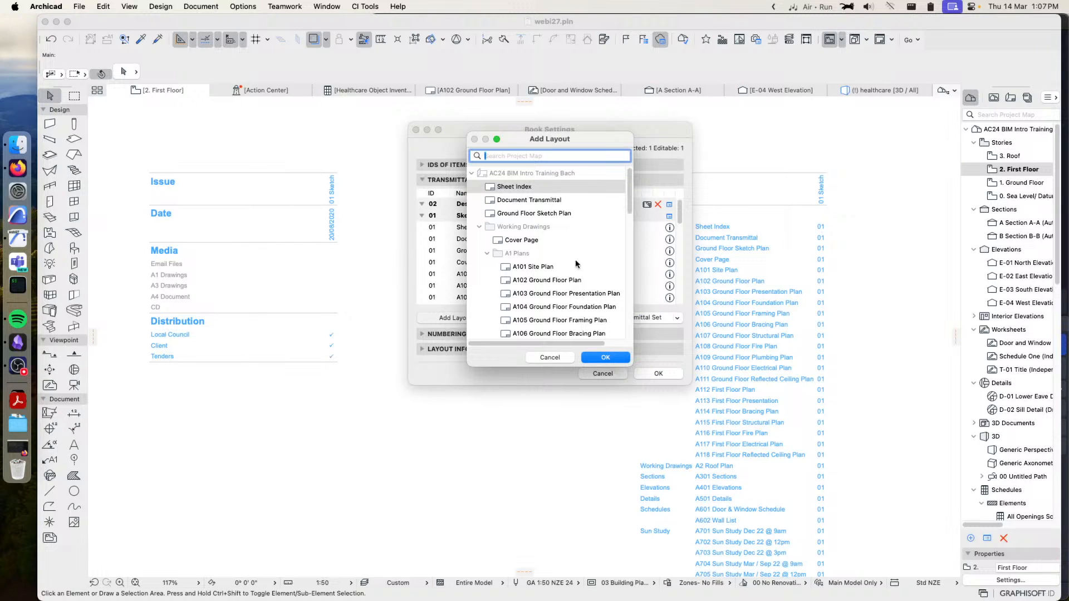
{"action": "left_click", "coordinate": [533, 280]}
{"action": "left_click", "coordinate": [536, 307], "text": "super"}
{"action": "left_click", "coordinate": [529, 334], "text": "super"}
{"action": "scroll", "coordinate": [546, 323], "scroll_direction": "down", "scroll_amount": 5}
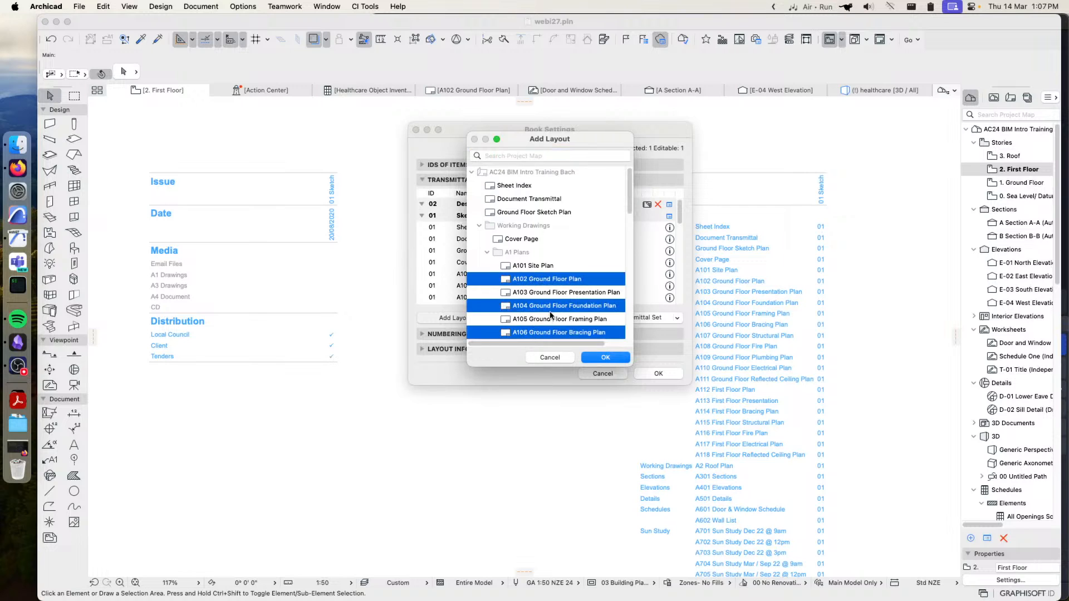
{"action": "left_click", "coordinate": [526, 222], "text": "super"}
{"action": "left_click", "coordinate": [524, 277], "text": "super"}
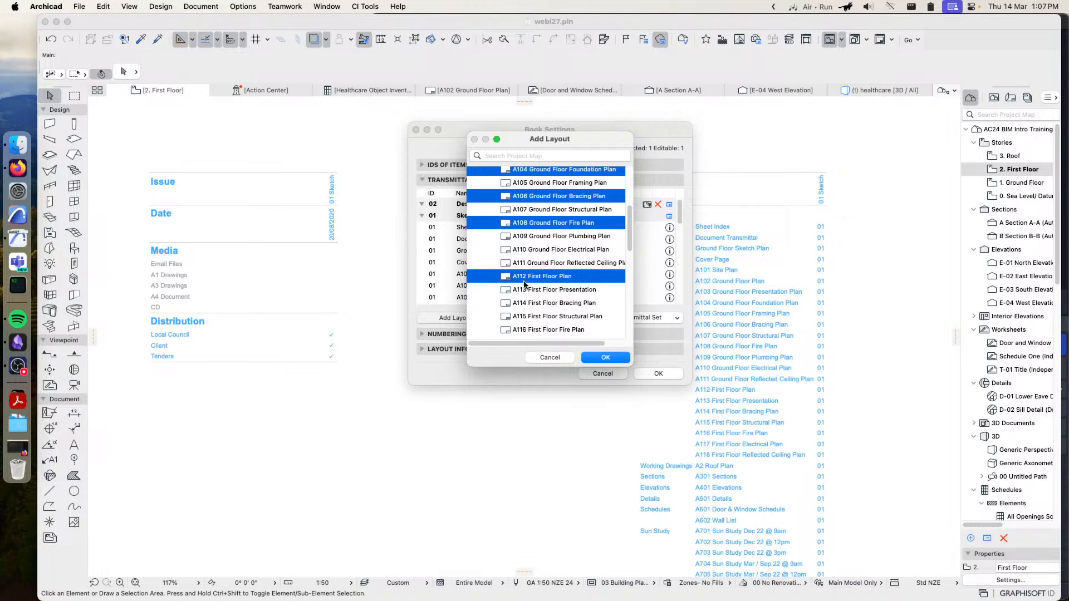
{"action": "left_click", "coordinate": [552, 316], "text": "super"}
{"action": "scroll", "coordinate": [552, 323], "scroll_direction": "down", "scroll_amount": 4}
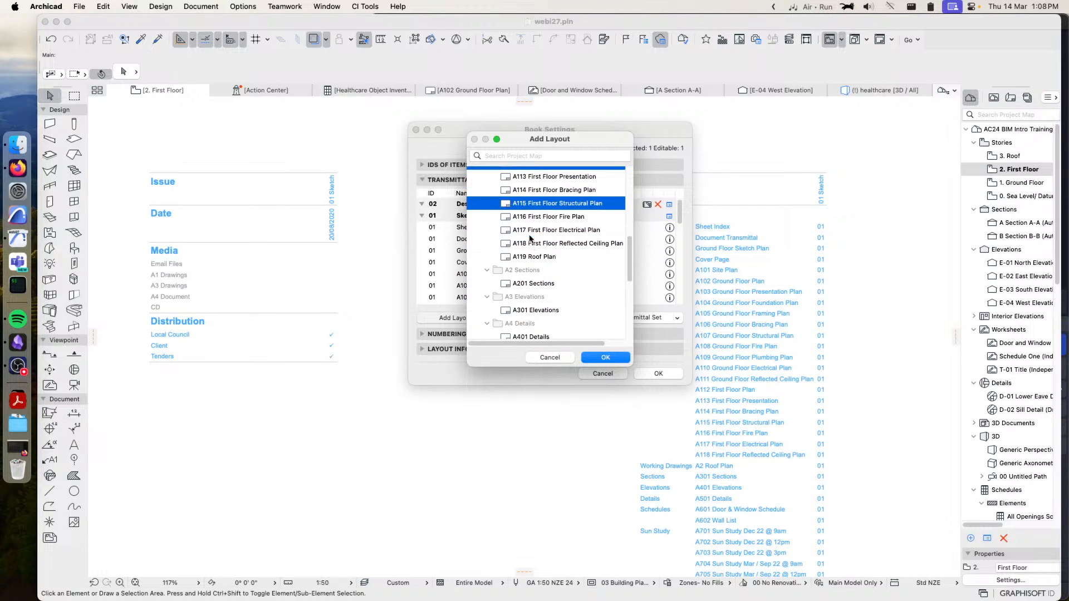
{"action": "left_click", "coordinate": [530, 233], "text": "super"}
{"action": "left_click", "coordinate": [530, 281], "text": "super"}
{"action": "left_click", "coordinate": [607, 358]}
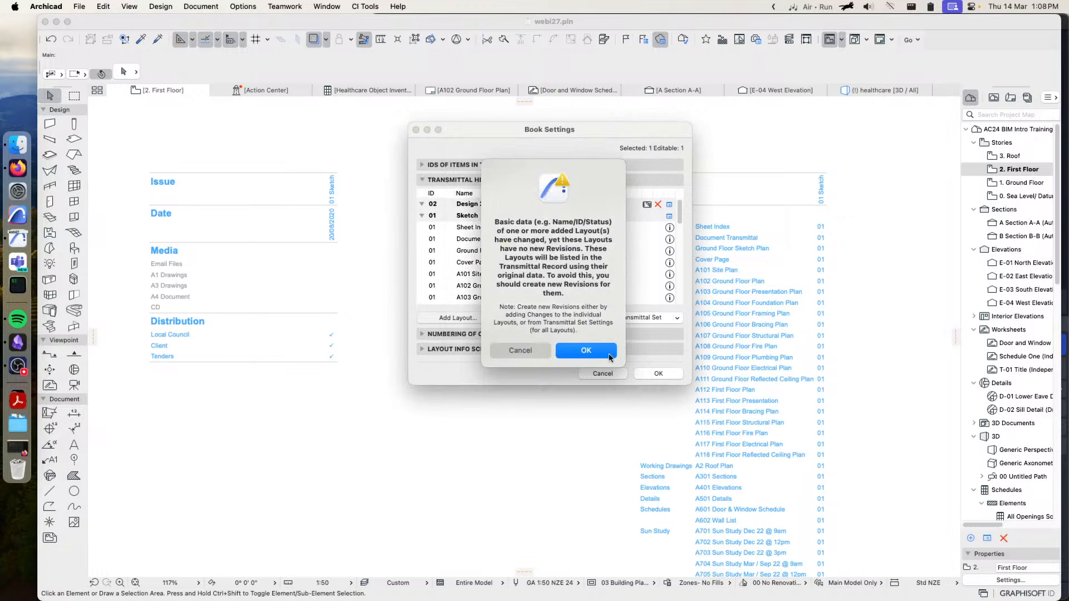
{"action": "left_click", "coordinate": [585, 355]}
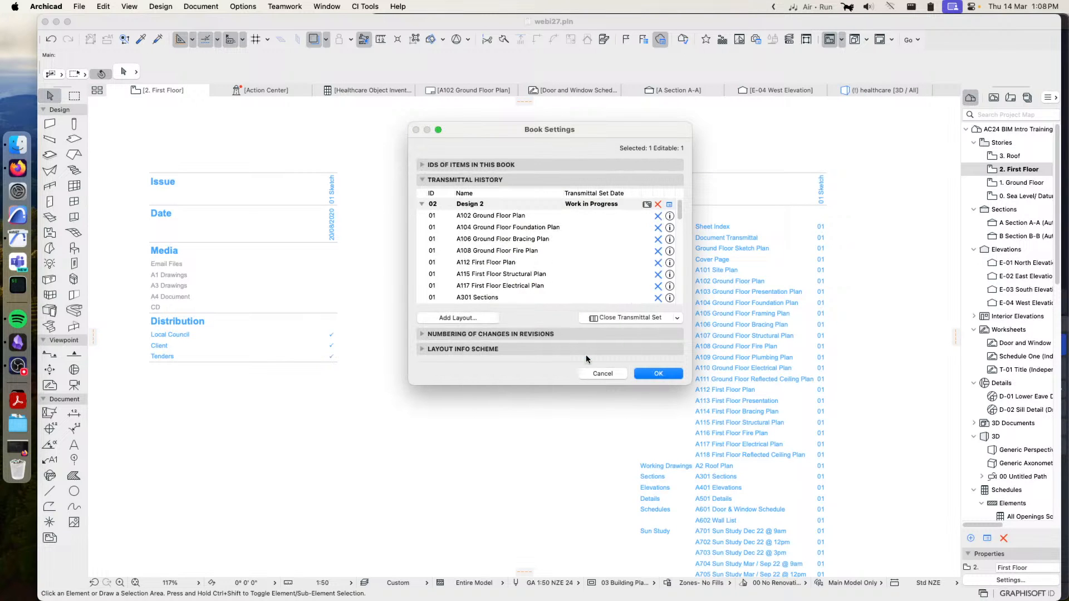
{"action": "left_click", "coordinate": [659, 373]}
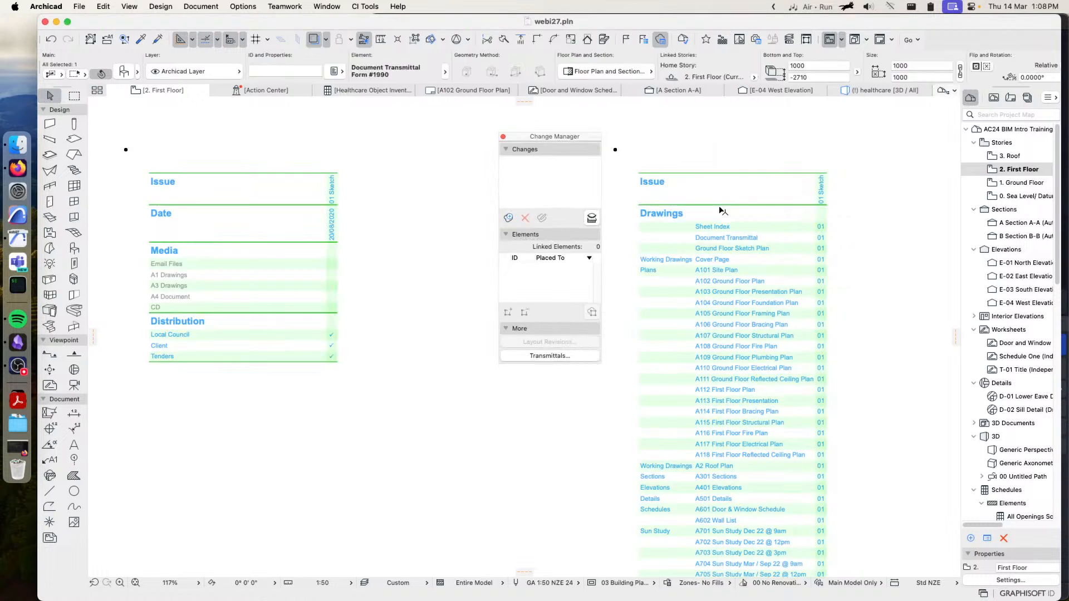
{"action": "left_click", "coordinate": [502, 136]}
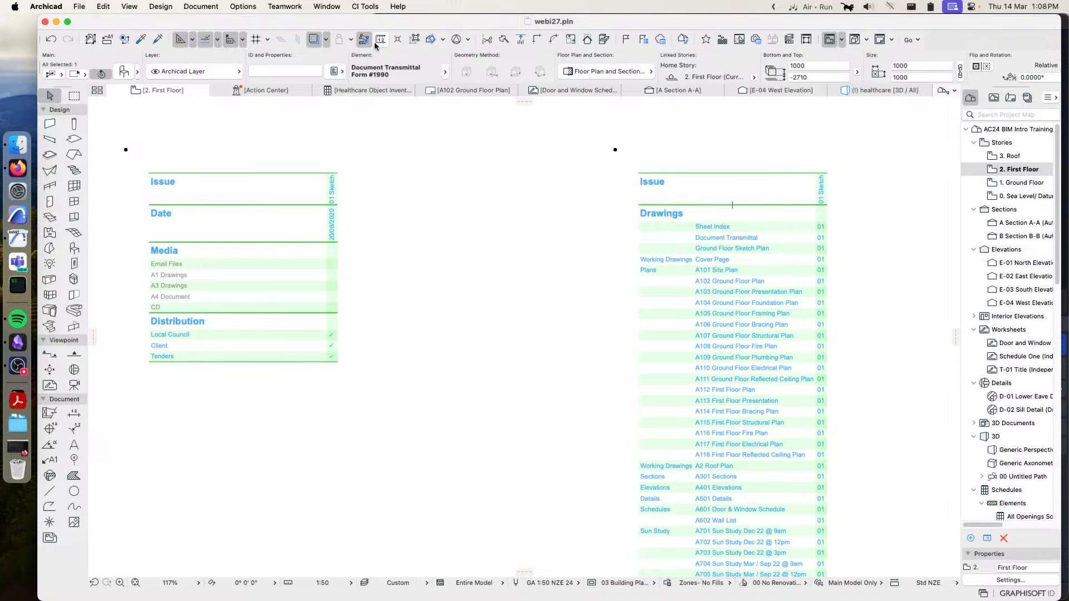
Update the selected Document Transmittal Form on the First Floor story to include the Design 2 issue
{"action": "left_click", "coordinate": [364, 6]}
{"action": "mouse_move", "coordinate": [393, 139]}
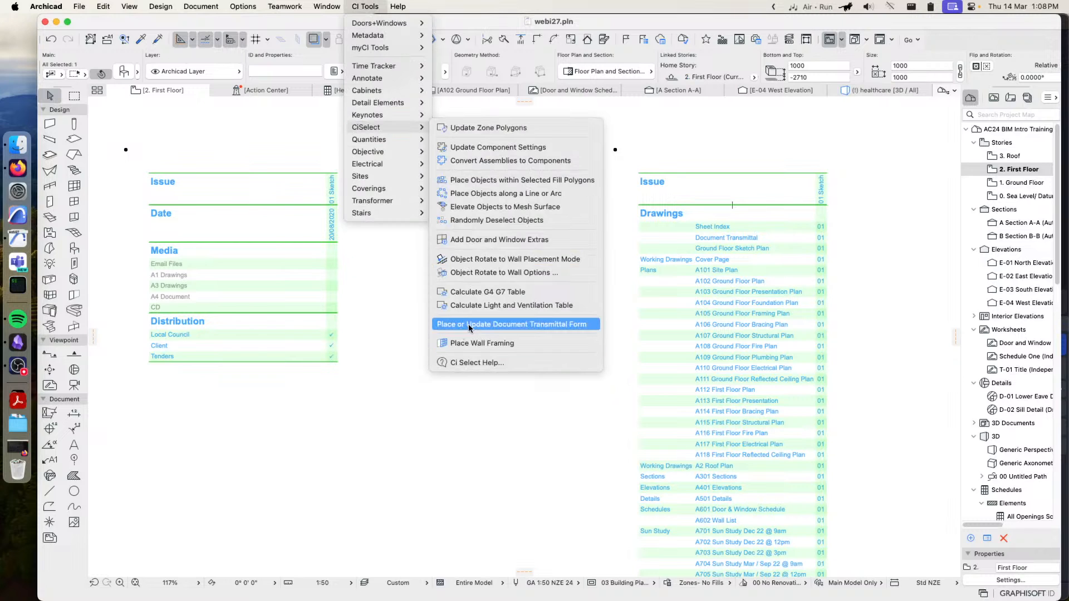
{"action": "left_click", "coordinate": [501, 325]}
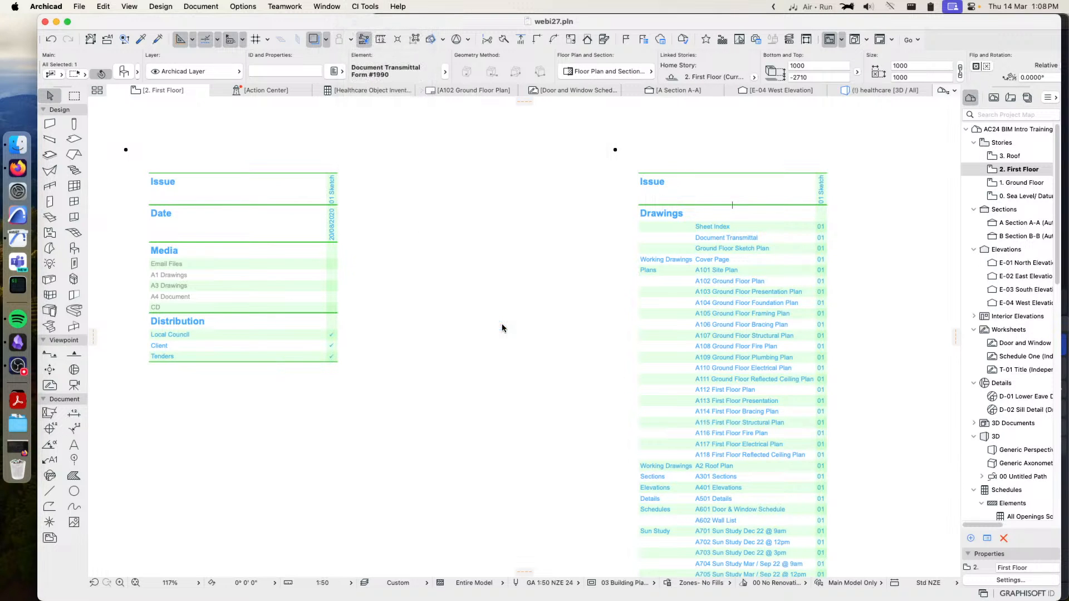
{"action": "left_click", "coordinate": [859, 206]}
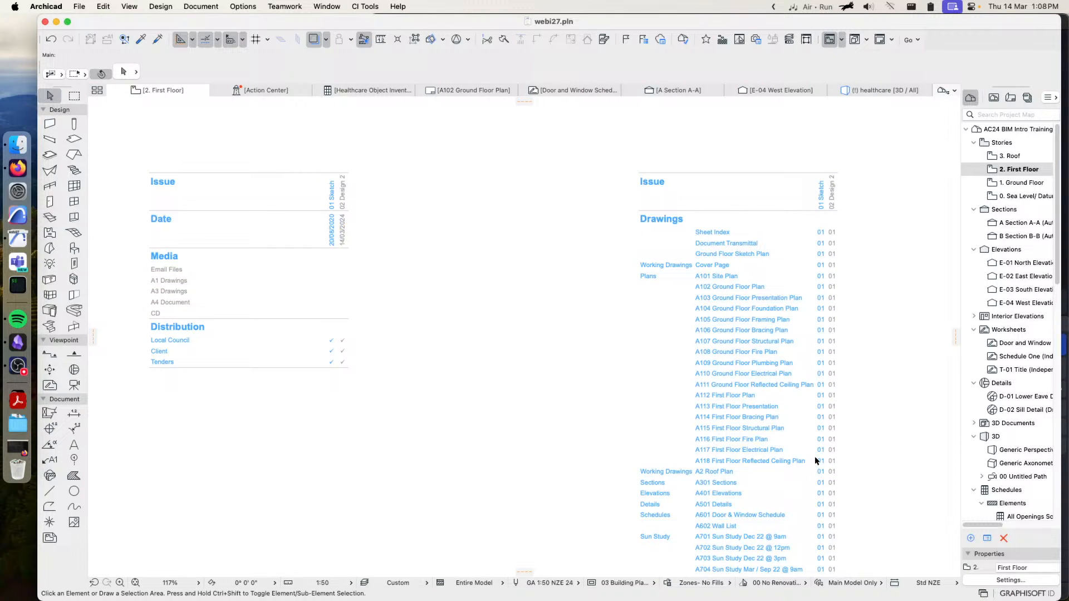
{"action": "scroll", "coordinate": [816, 460], "scroll_direction": "down", "scroll_amount": 5}
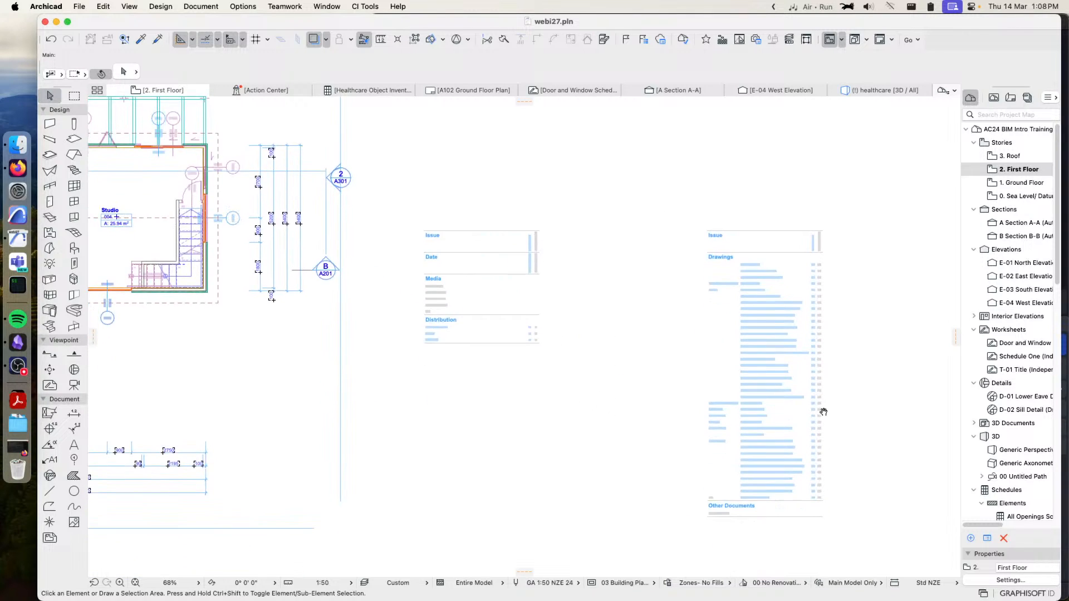
{"action": "scroll", "coordinate": [828, 430], "scroll_direction": "up", "scroll_amount": 3}
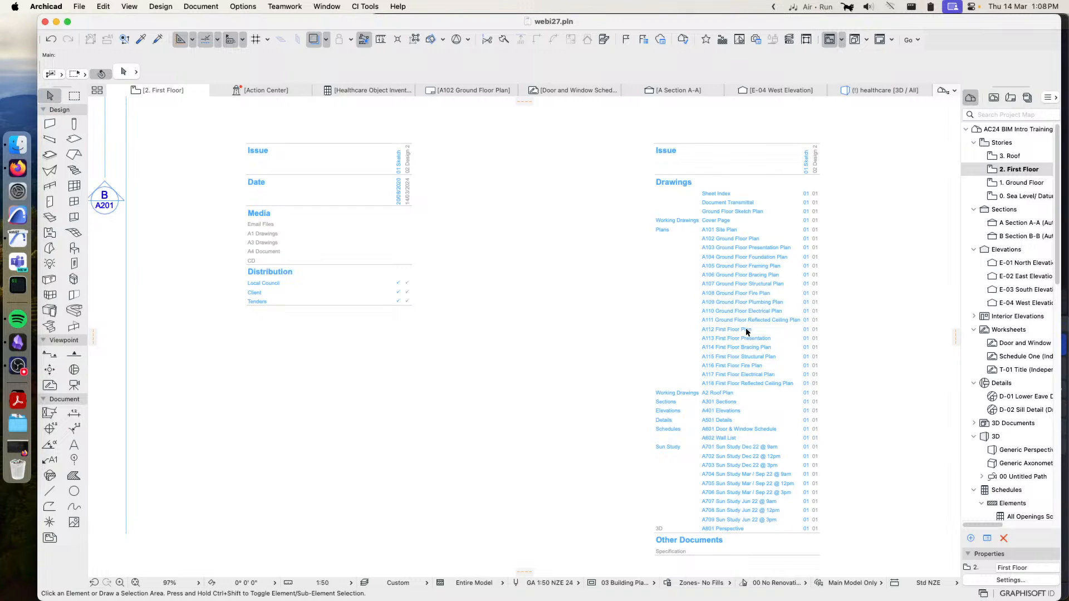
Examine the transmittal form's issue history, issues, layouts, page layout, page content and attributes settings, leaving them unchanged
{"action": "left_click", "coordinate": [719, 285]}
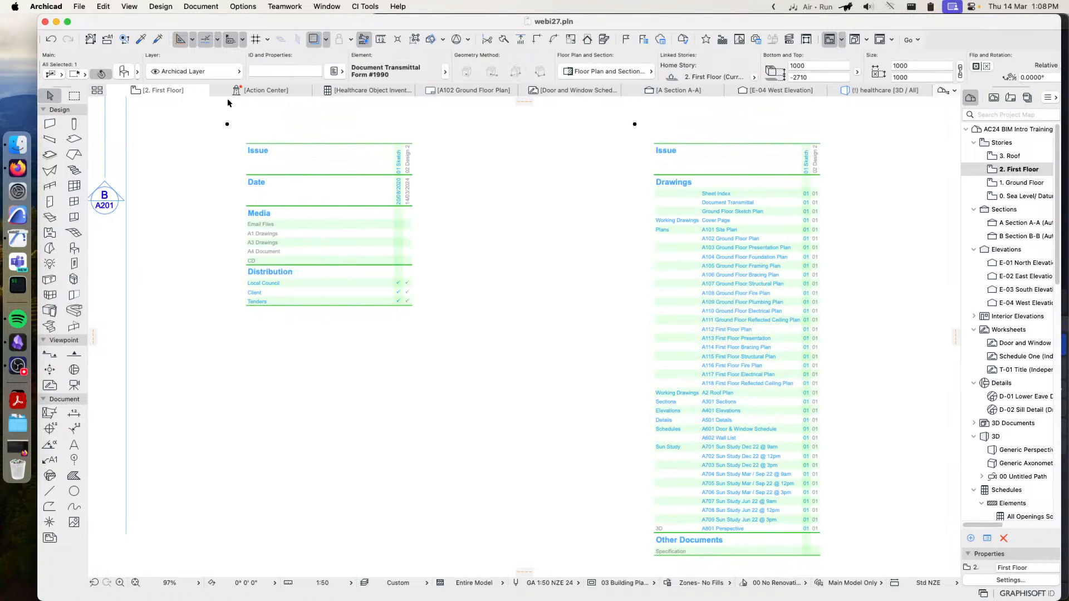
{"action": "double_click", "coordinate": [254, 159]}
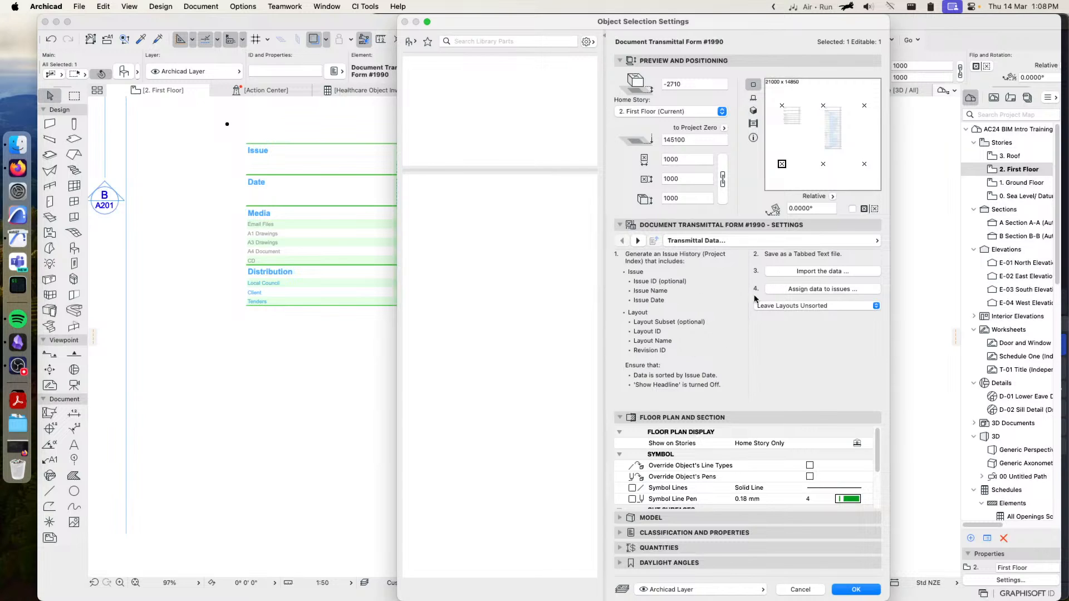
{"action": "left_click", "coordinate": [815, 240]}
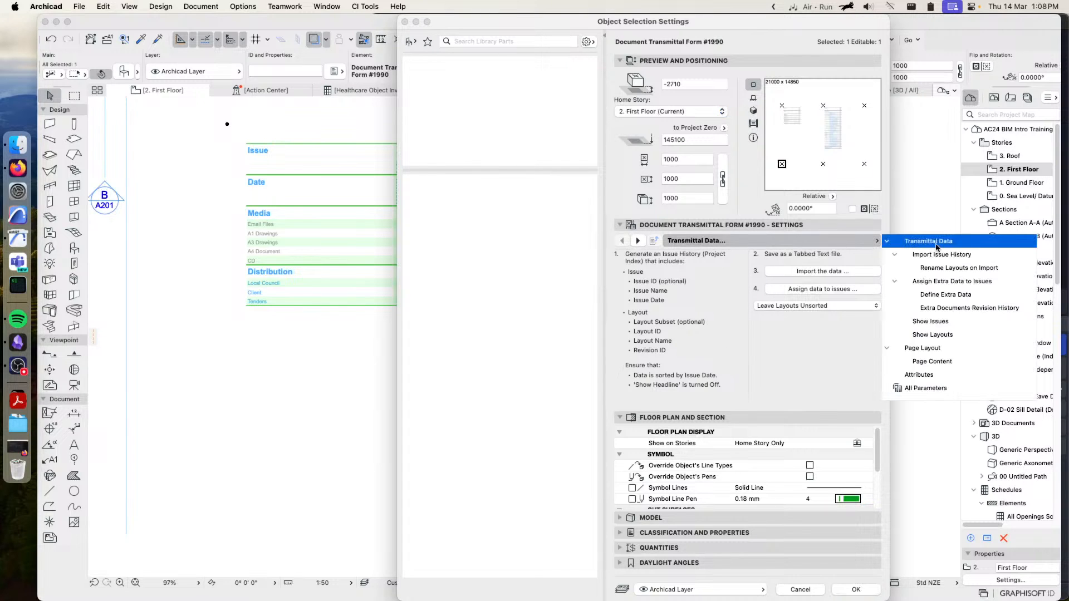
{"action": "left_click", "coordinate": [966, 254]}
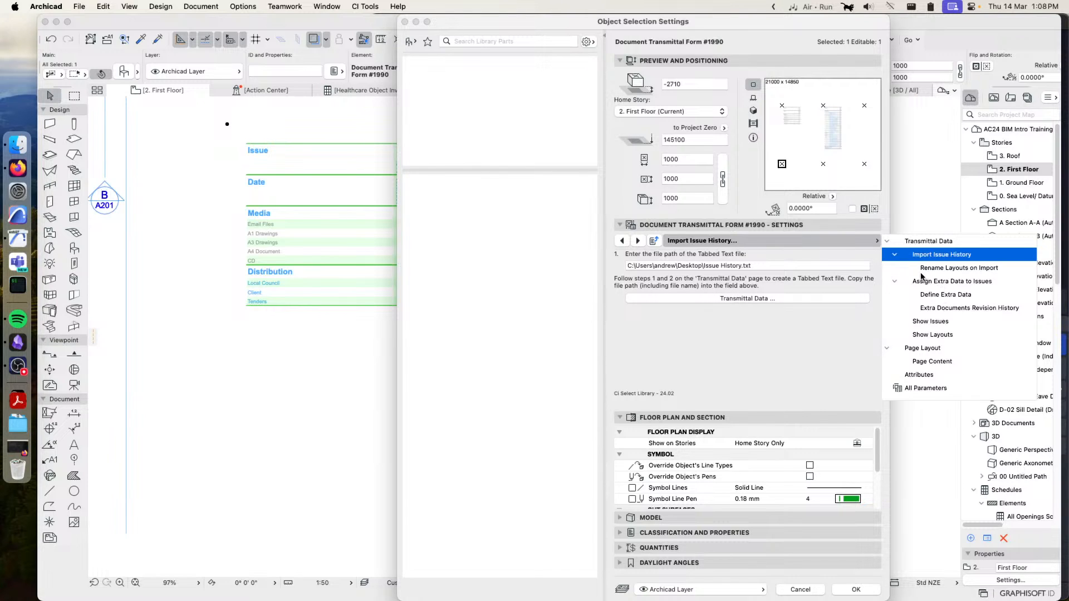
{"action": "left_click", "coordinate": [931, 322]}
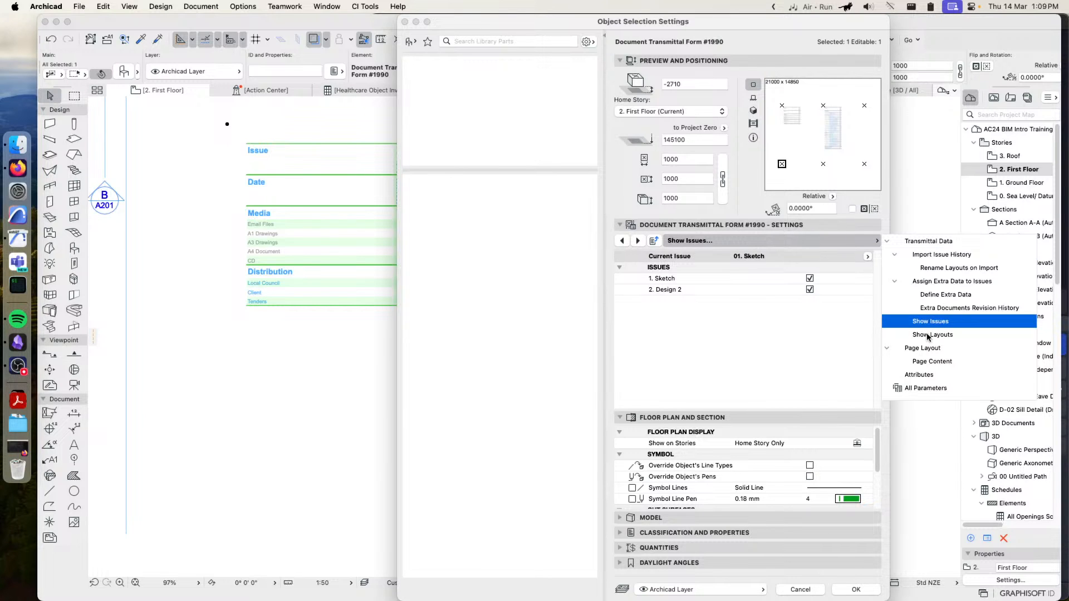
{"action": "left_click", "coordinate": [943, 336]}
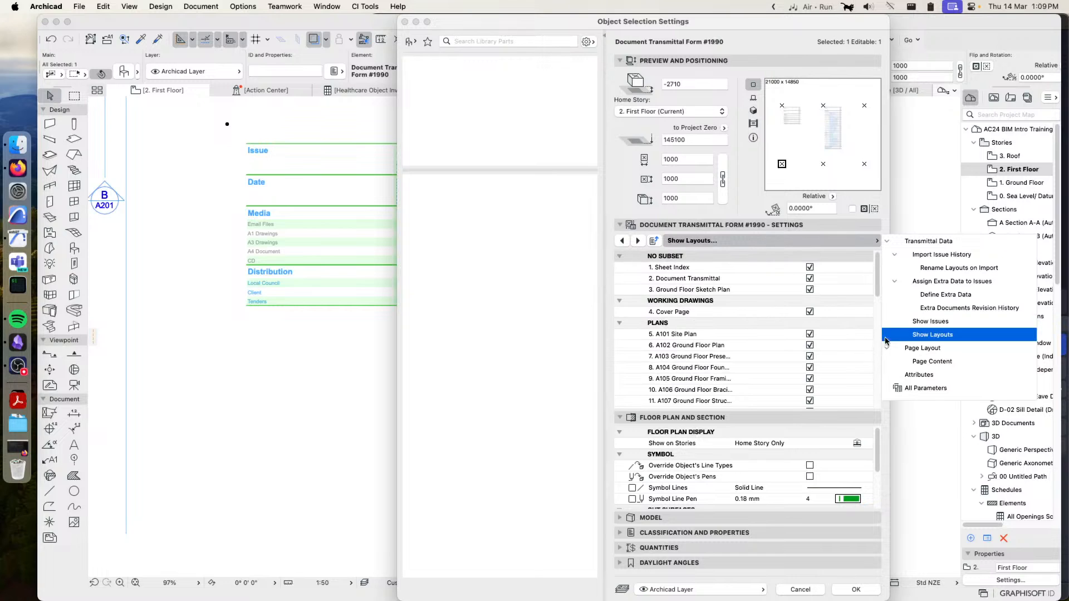
{"action": "left_click", "coordinate": [927, 348]}
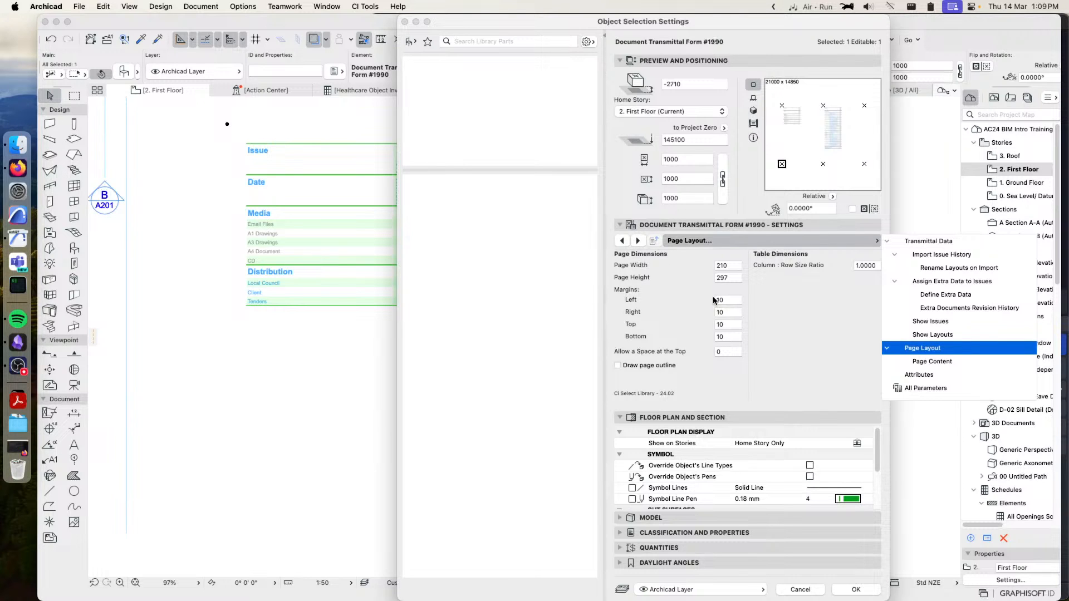
{"action": "left_click", "coordinate": [947, 365]}
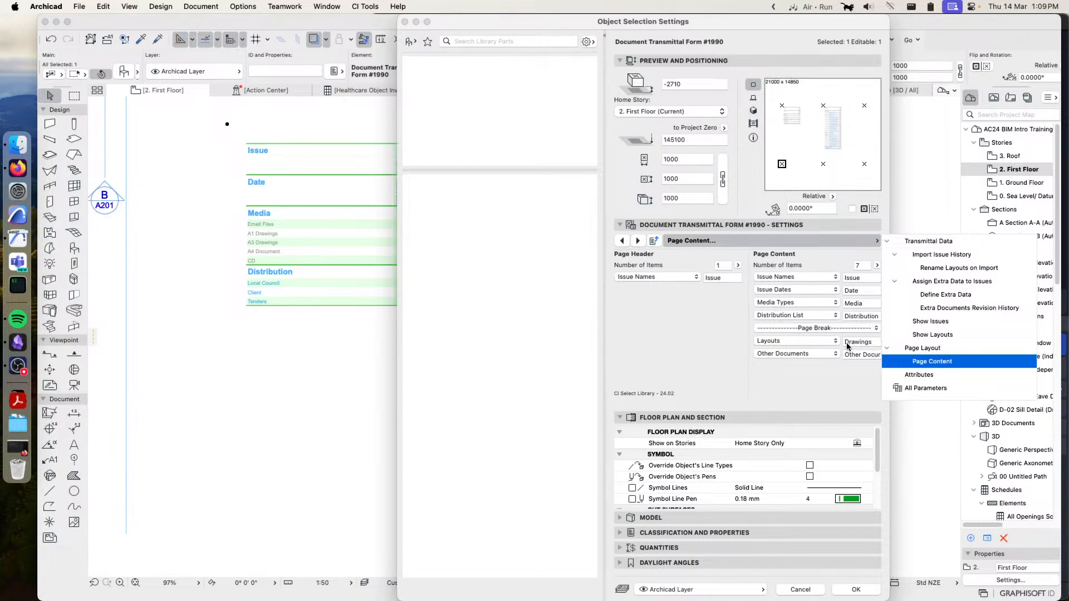
{"action": "left_click", "coordinate": [919, 374]}
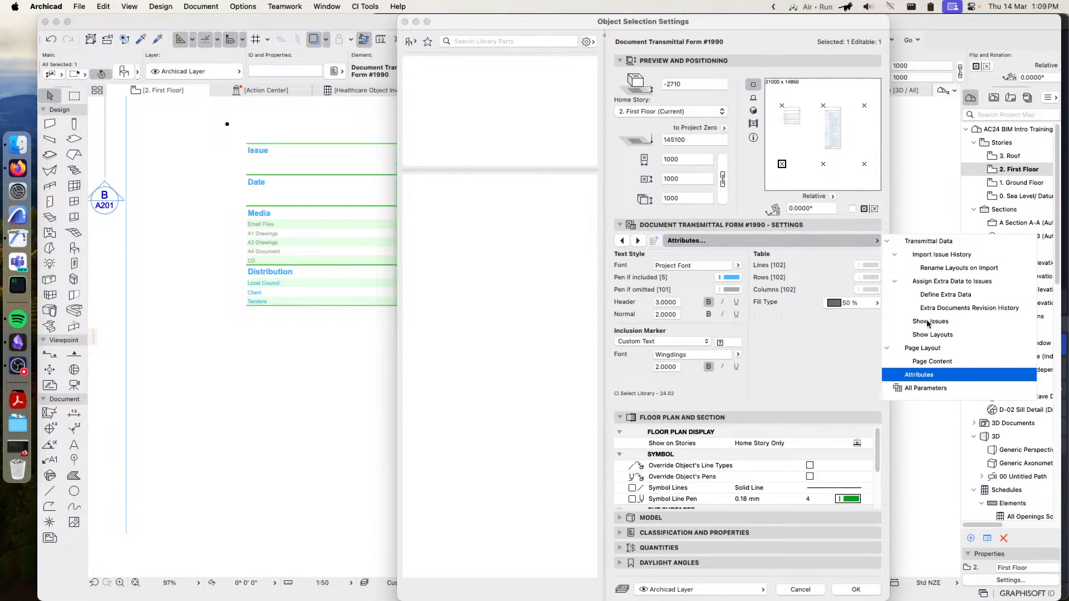
{"action": "left_click", "coordinate": [924, 241]}
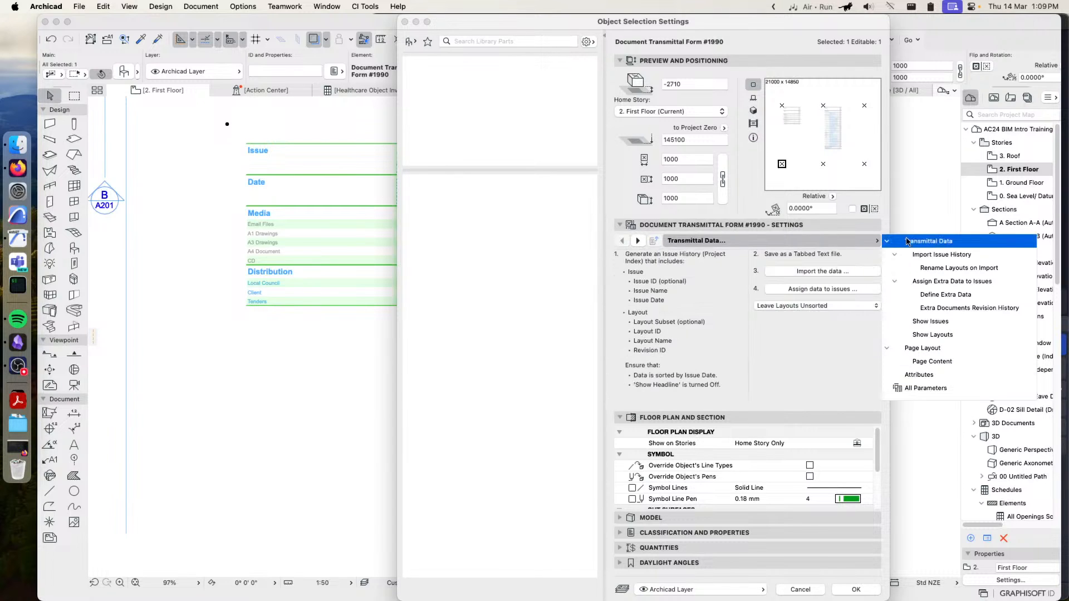
{"action": "left_click", "coordinate": [802, 589]}
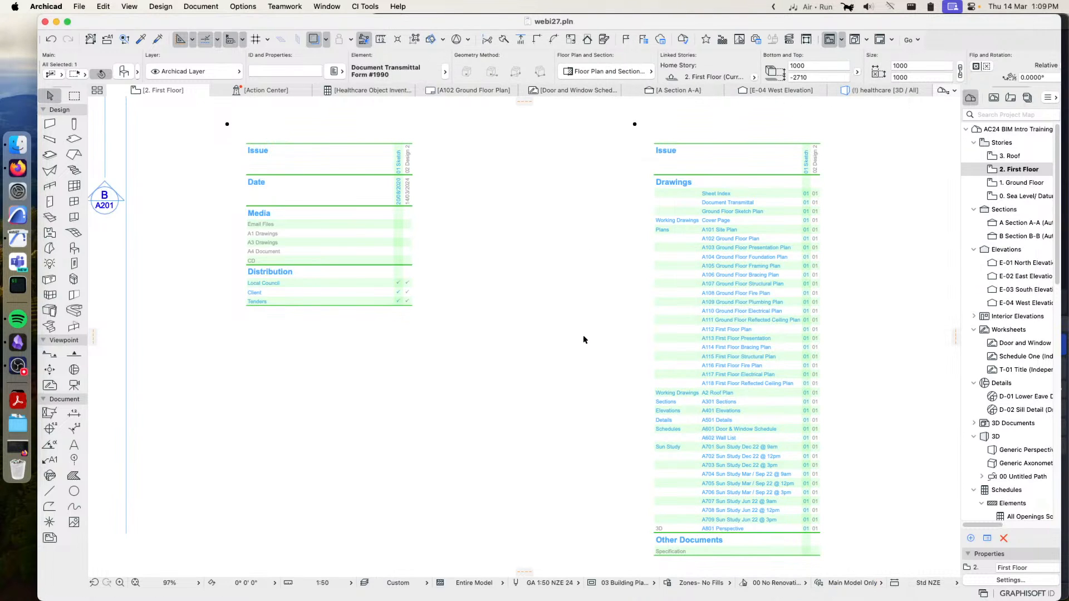
Delete the Document Transmittal Form from the First Floor story
{"action": "key", "text": "Delete"}
{"action": "scroll", "coordinate": [536, 290], "scroll_direction": "down", "scroll_amount": 5}
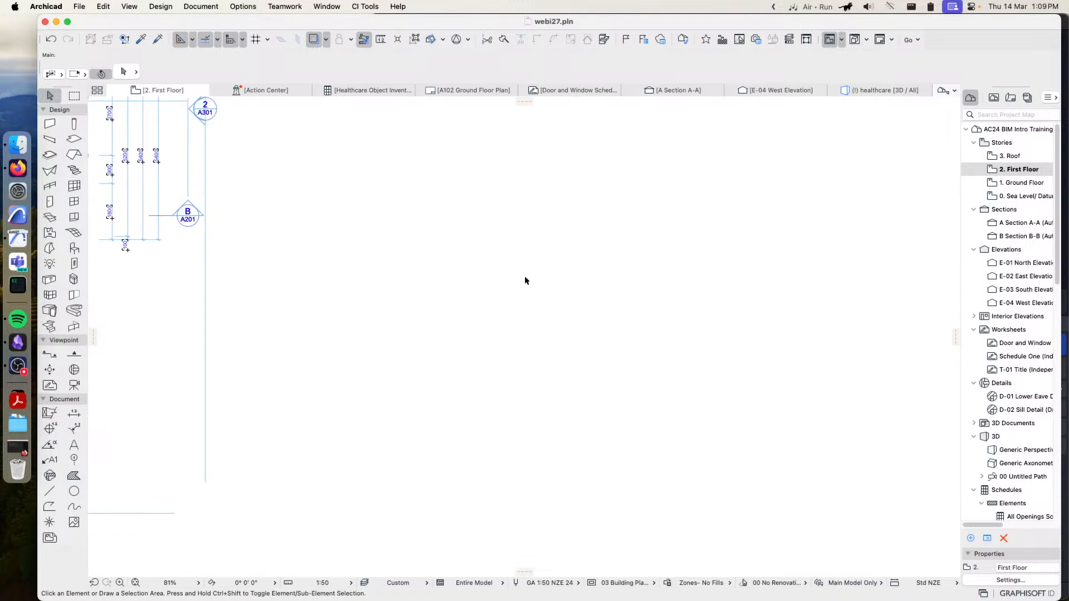
{"action": "middle_click_drag", "start_coordinate": [421, 227], "coordinate": [571, 275]}
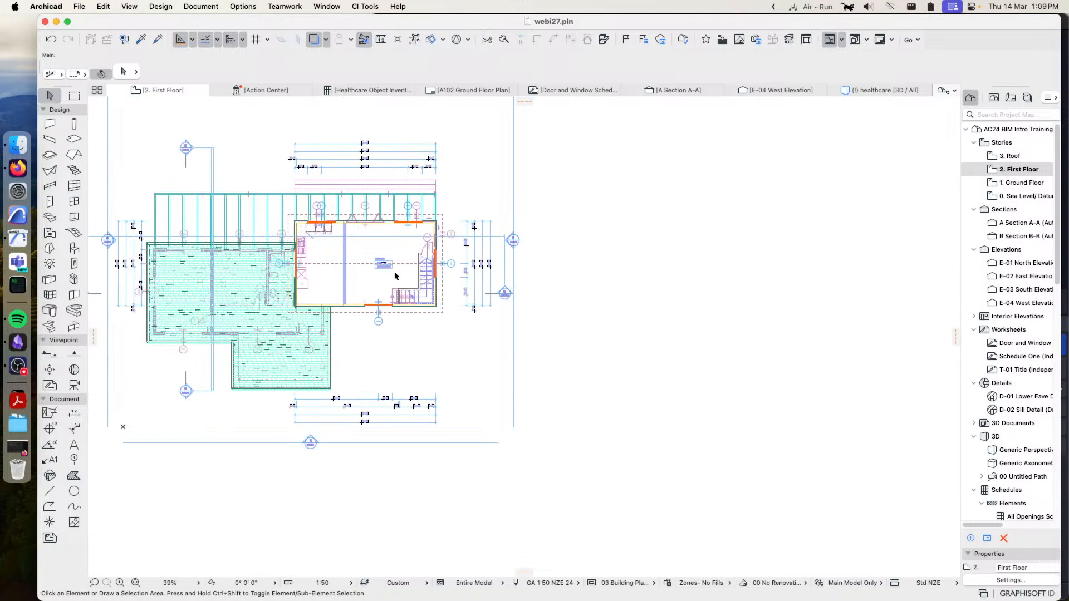
Open the Ground Floor story's plan and focus on the building's rooms
{"action": "double_click", "coordinate": [991, 182]}
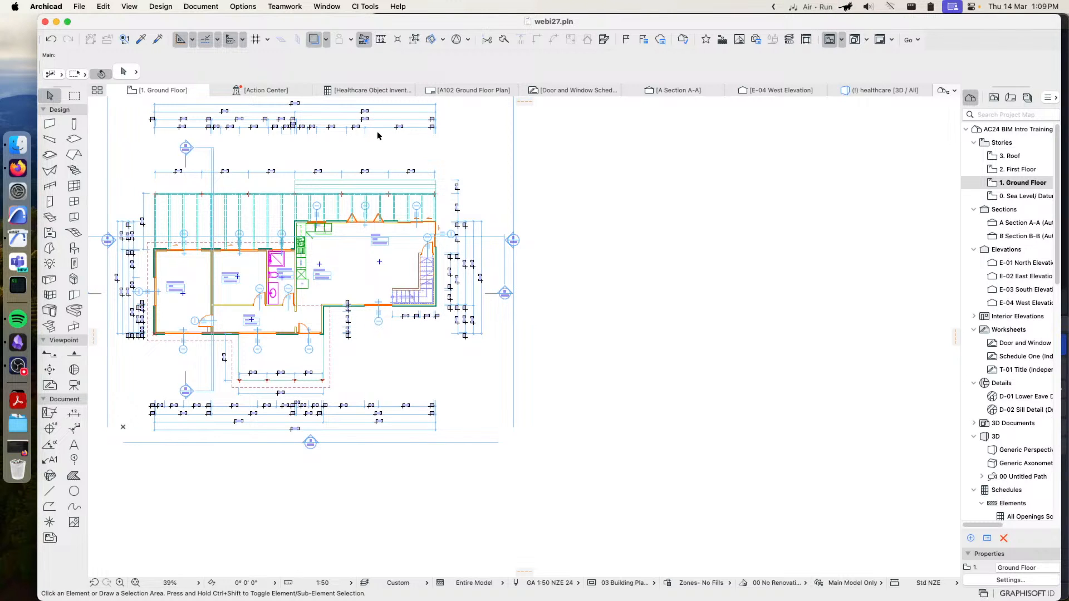
{"action": "scroll", "coordinate": [560, 234], "scroll_direction": "up", "scroll_amount": 5}
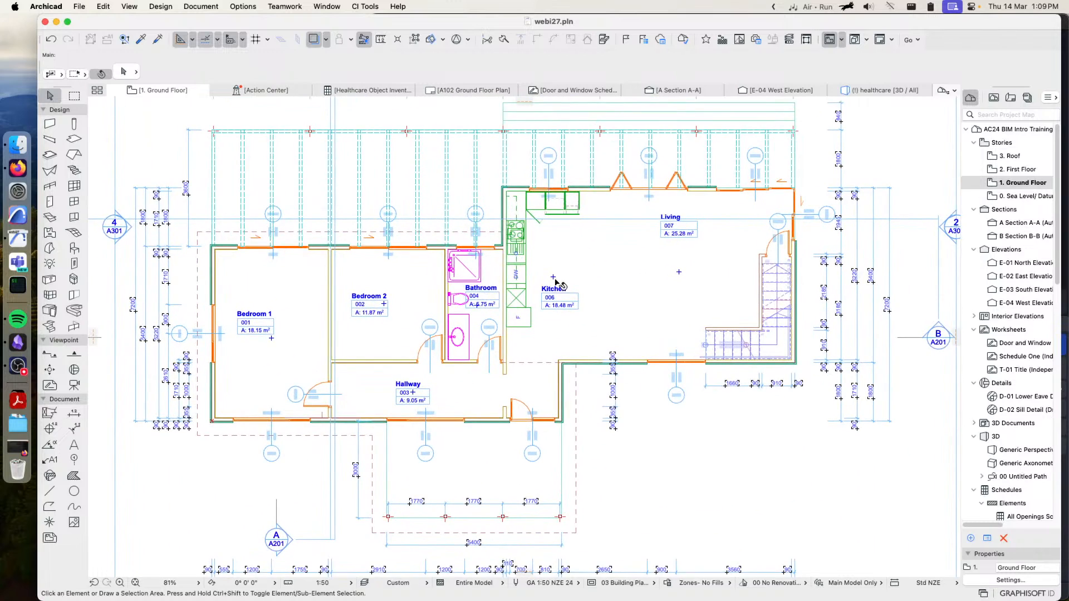
{"action": "scroll", "coordinate": [557, 285], "scroll_direction": "up", "scroll_amount": 3}
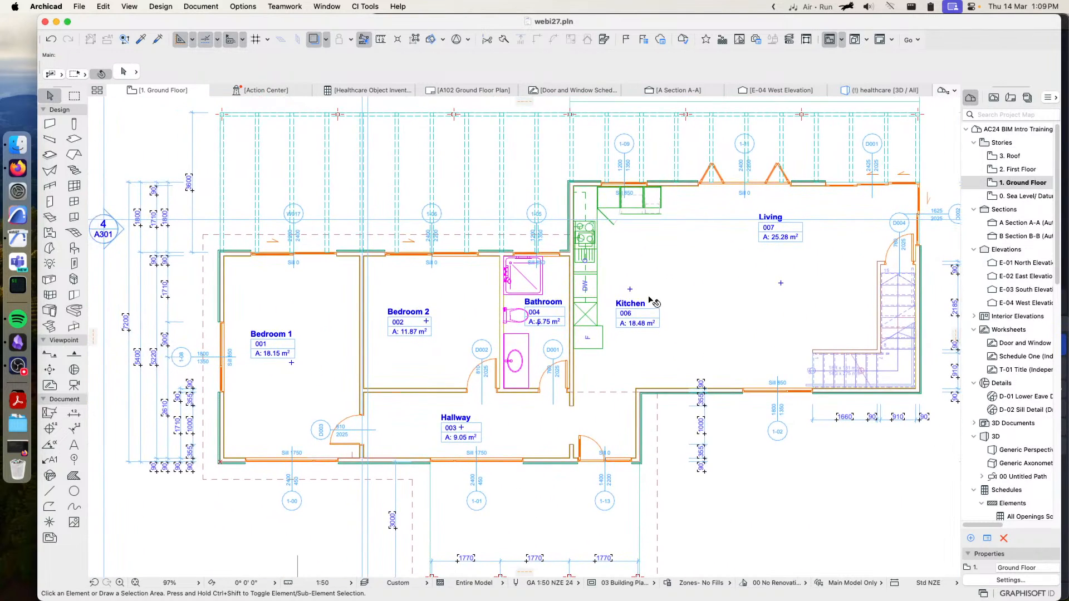
Search the object library for "wall fram" and examine the Wall Frame #2013 object's framing settings and 3D preview without applying it
{"action": "left_click", "coordinate": [79, 251]}
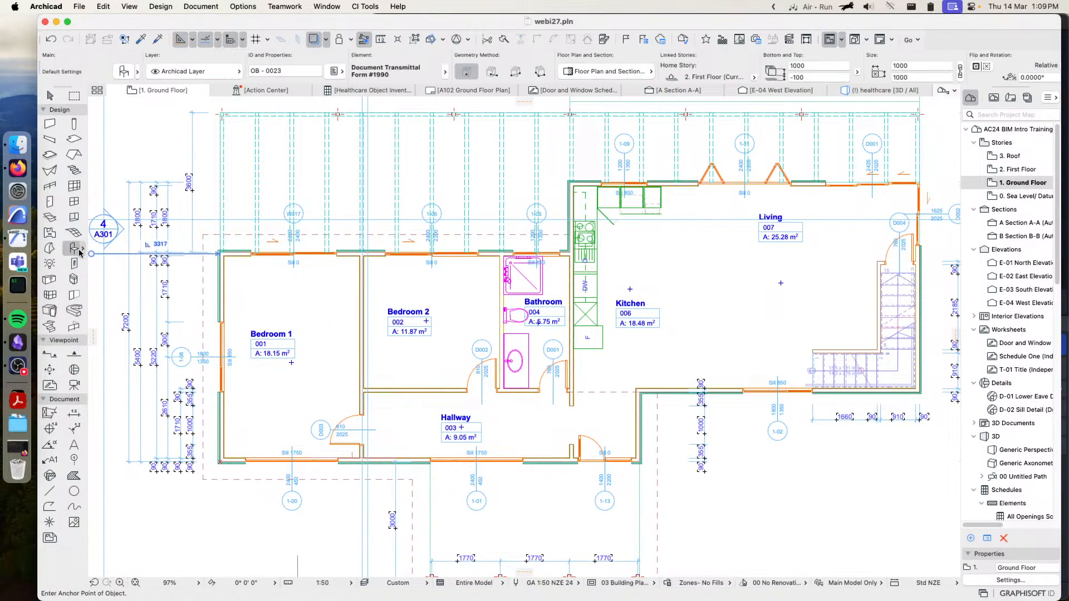
{"action": "double_click", "coordinate": [79, 251]}
{"action": "left_click", "coordinate": [487, 45]}
{"action": "type", "text": "wall fr"}
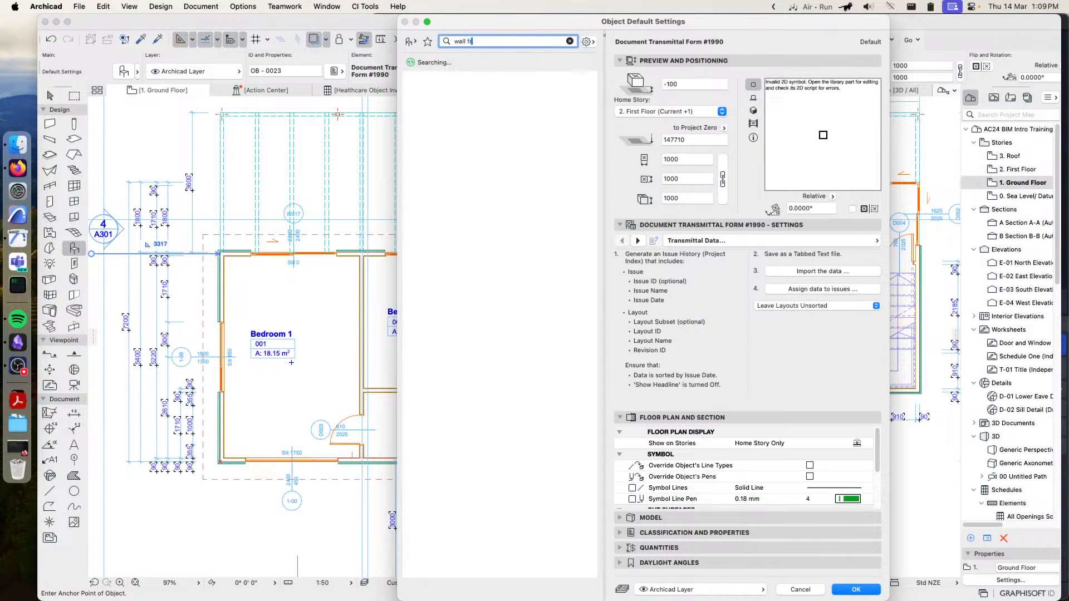
{"action": "type", "text": "am"}
{"action": "left_click", "coordinate": [443, 133]}
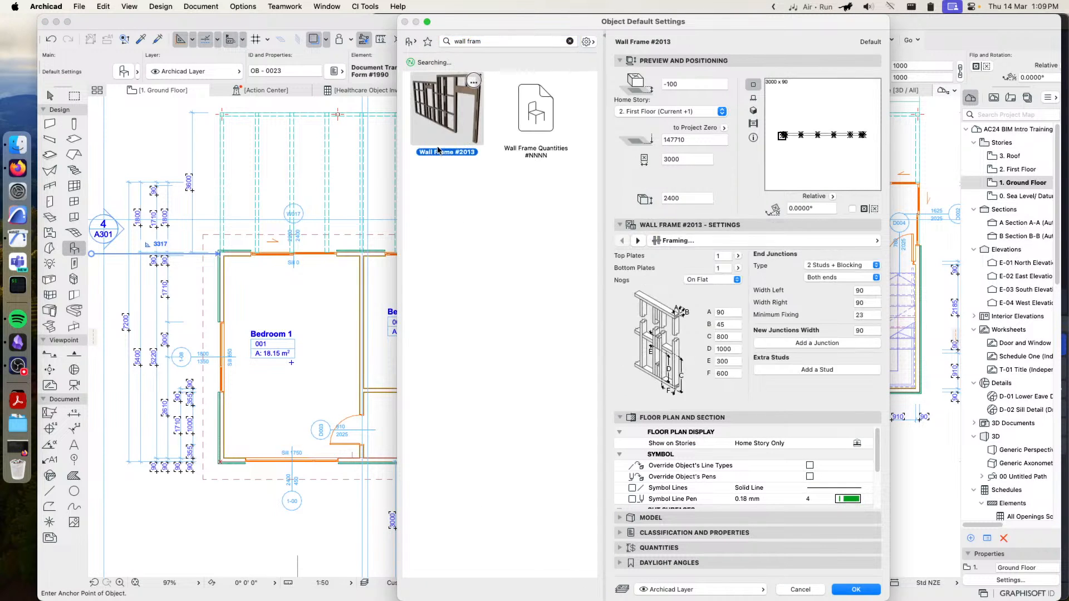
{"action": "left_click", "coordinate": [752, 111]}
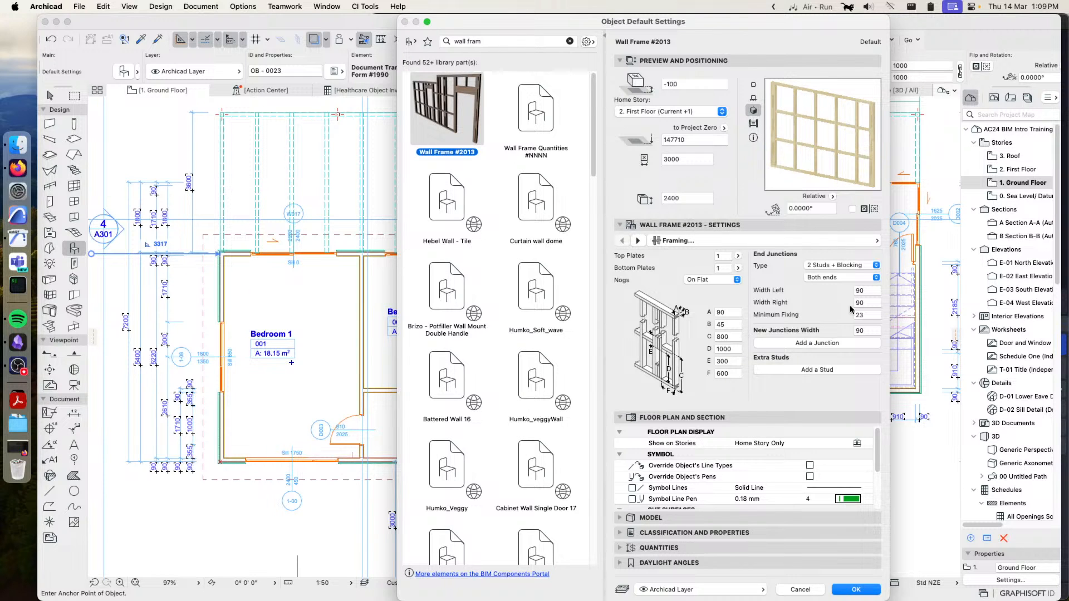
{"action": "left_click", "coordinate": [800, 590]}
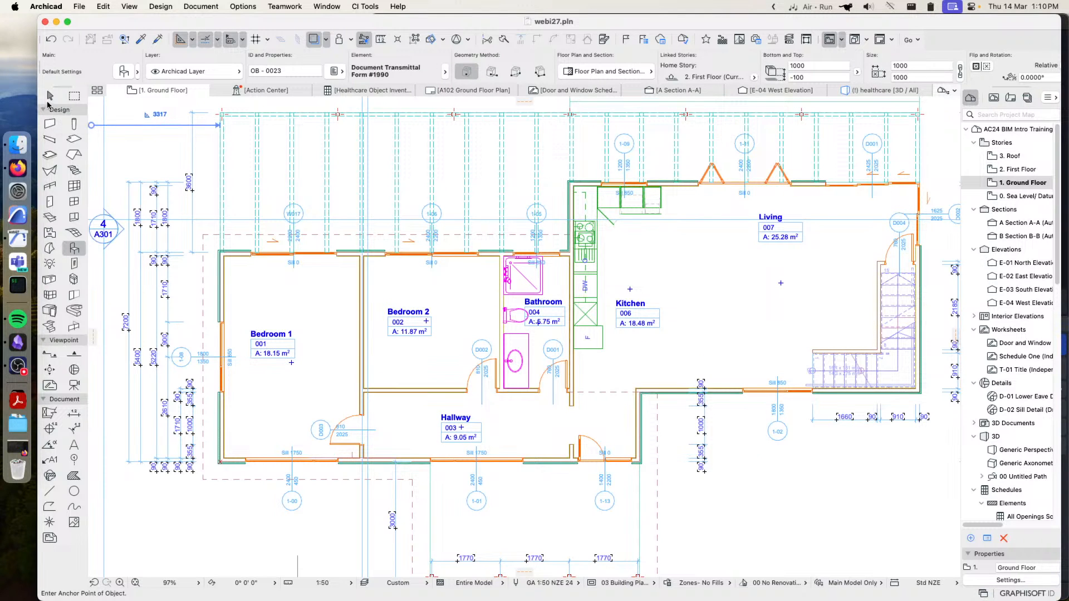
Place wall framing on all Ground Floor walls with the Wall Frame #2013 object, checking its openings and framing settings and keeping the defaults
{"action": "left_click", "coordinate": [52, 125]}
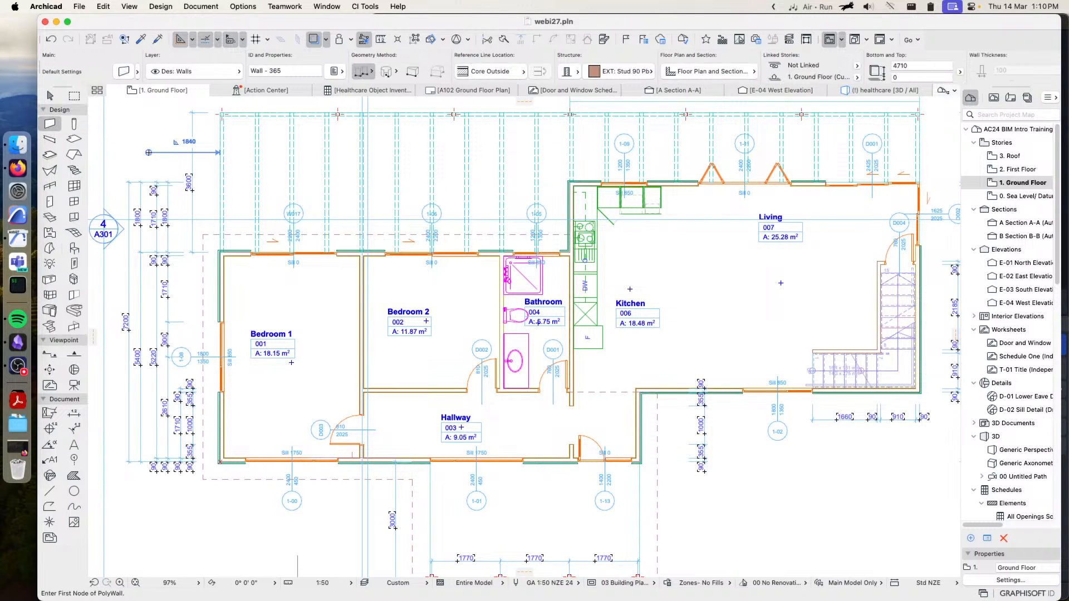
{"action": "key", "text": "super+a"}
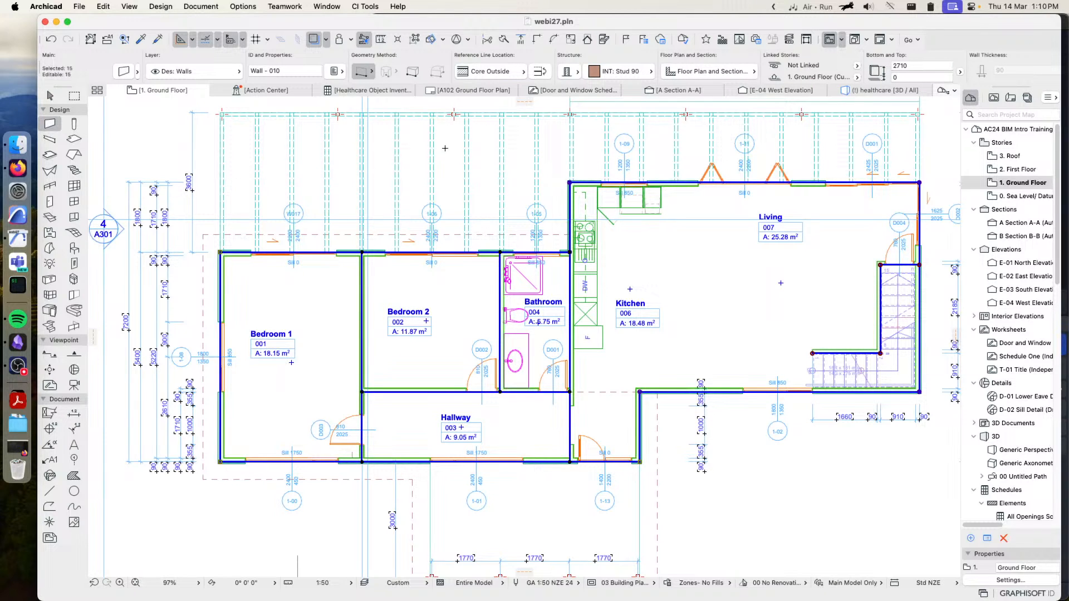
{"action": "left_click", "coordinate": [361, 7]}
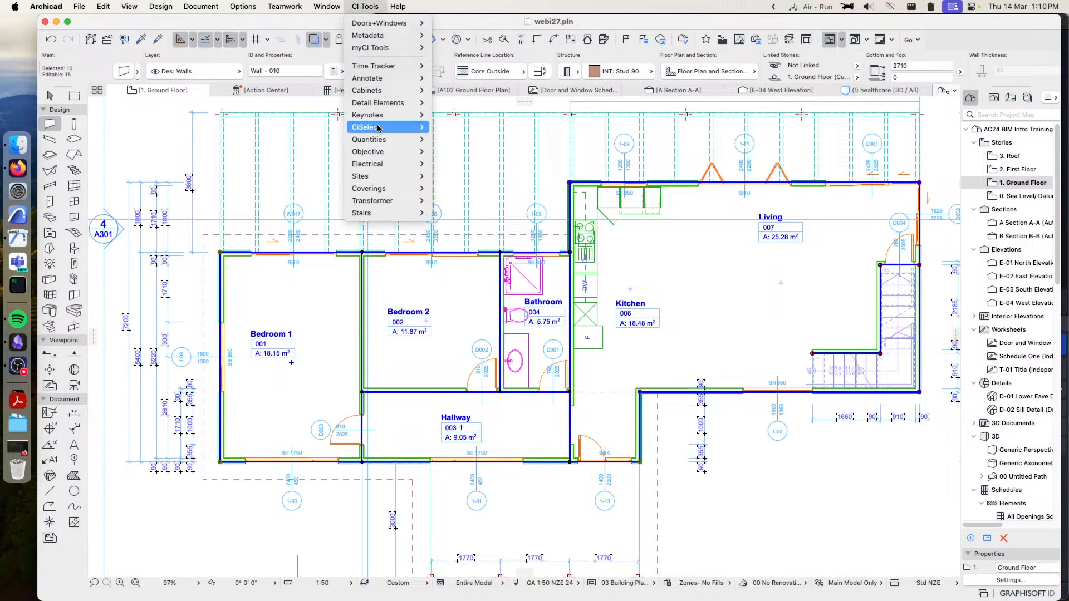
{"action": "mouse_move", "coordinate": [376, 128]}
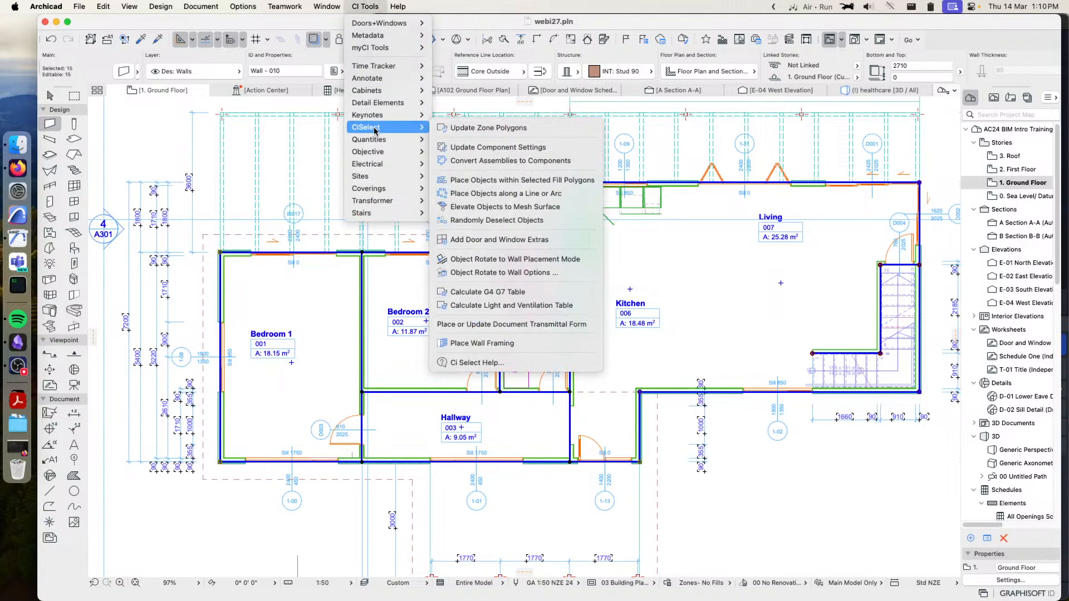
{"action": "left_click", "coordinate": [504, 343]}
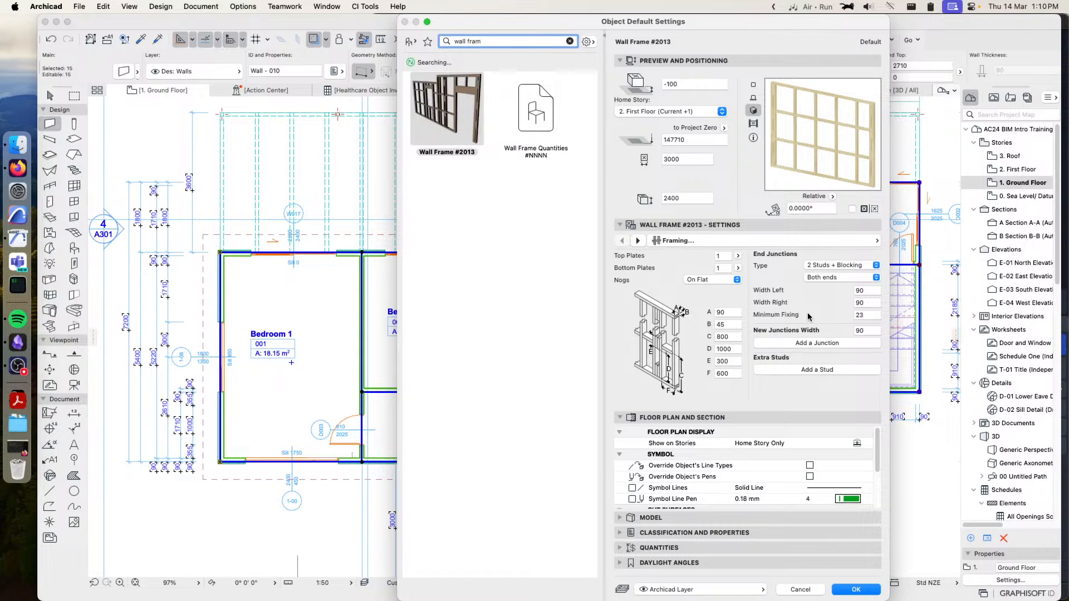
{"action": "left_click", "coordinate": [802, 243]}
{"action": "left_click", "coordinate": [917, 255]}
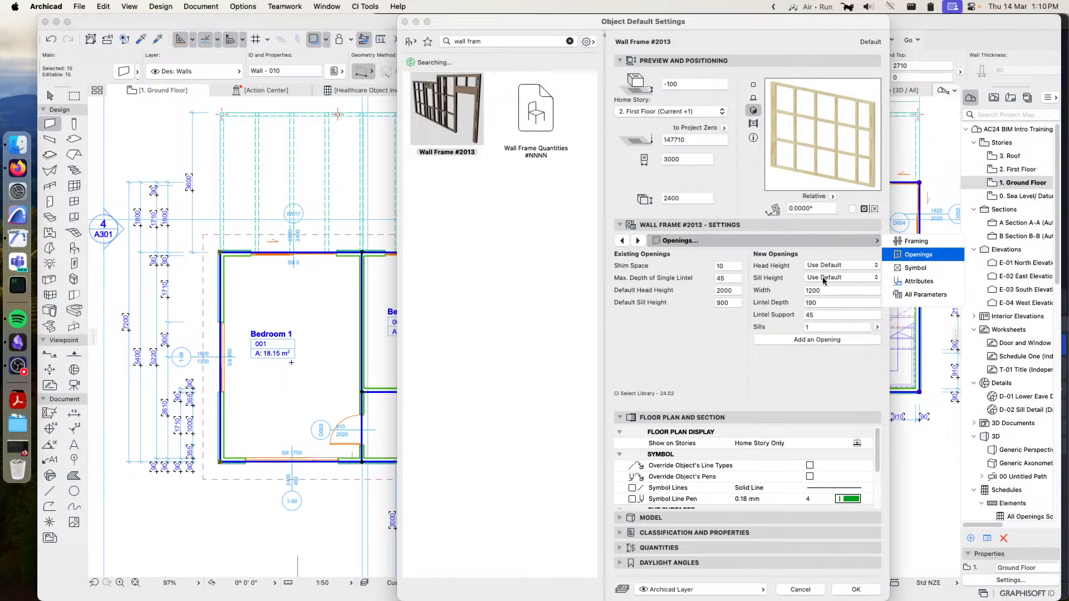
{"action": "left_click", "coordinate": [918, 241]}
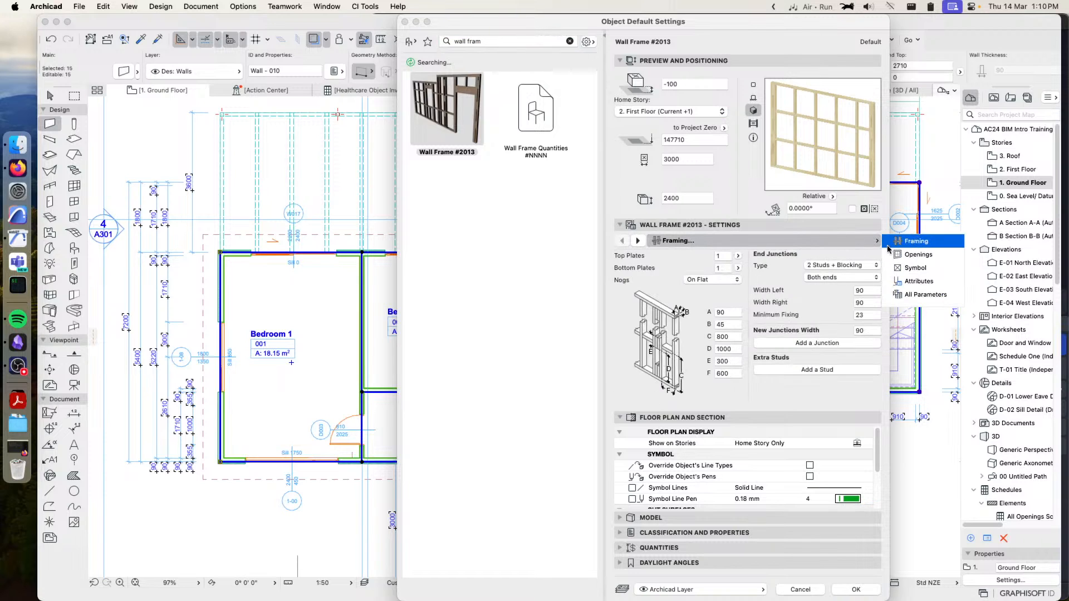
{"action": "left_click", "coordinate": [738, 256]}
{"action": "left_click", "coordinate": [739, 256]}
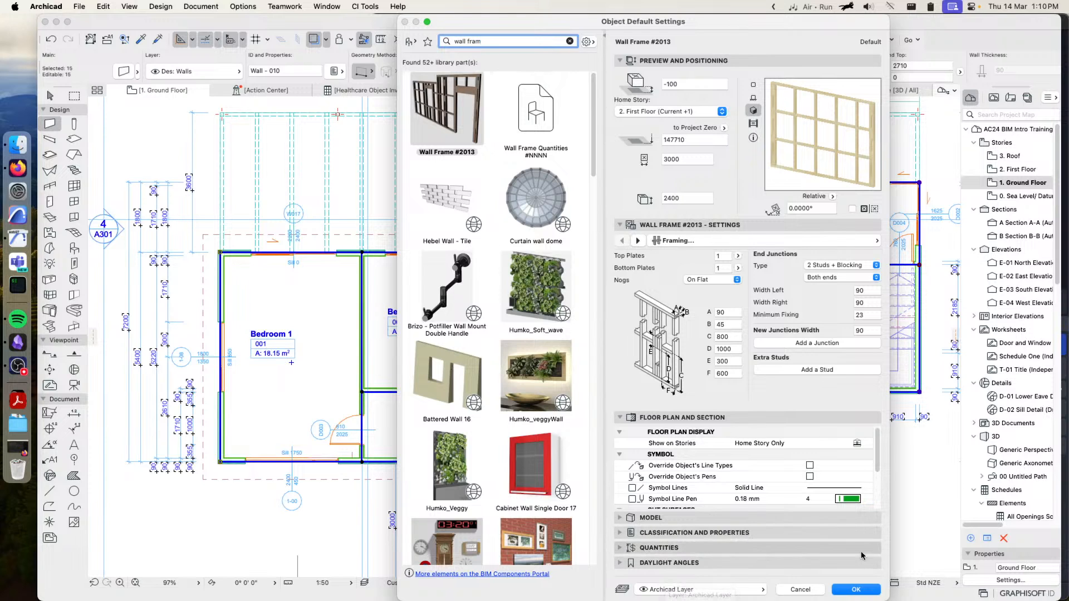
{"action": "left_click", "coordinate": [856, 589]}
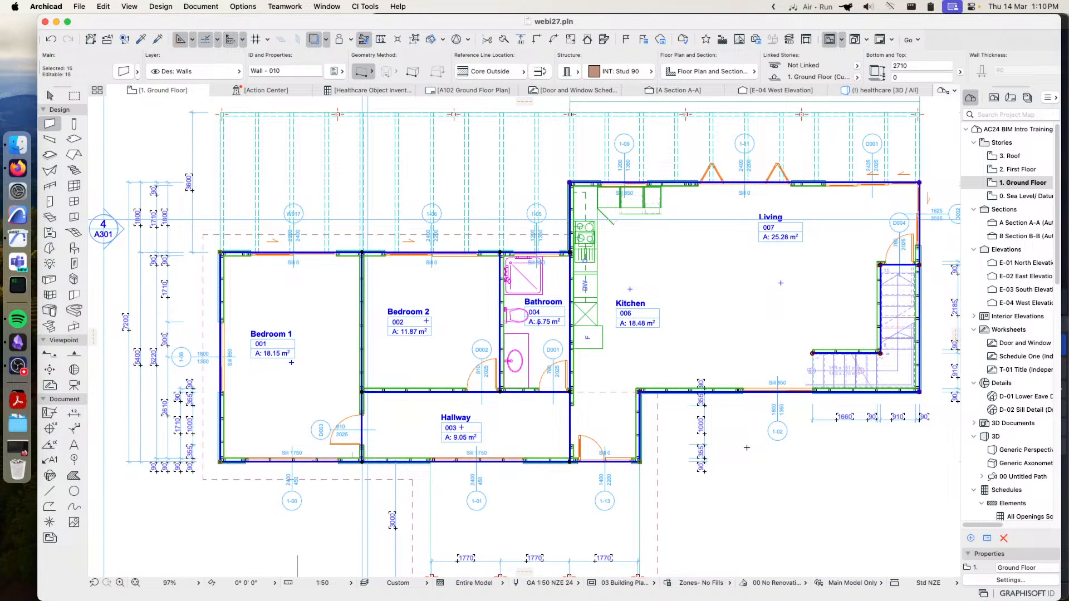
{"action": "key", "text": "Escape"}
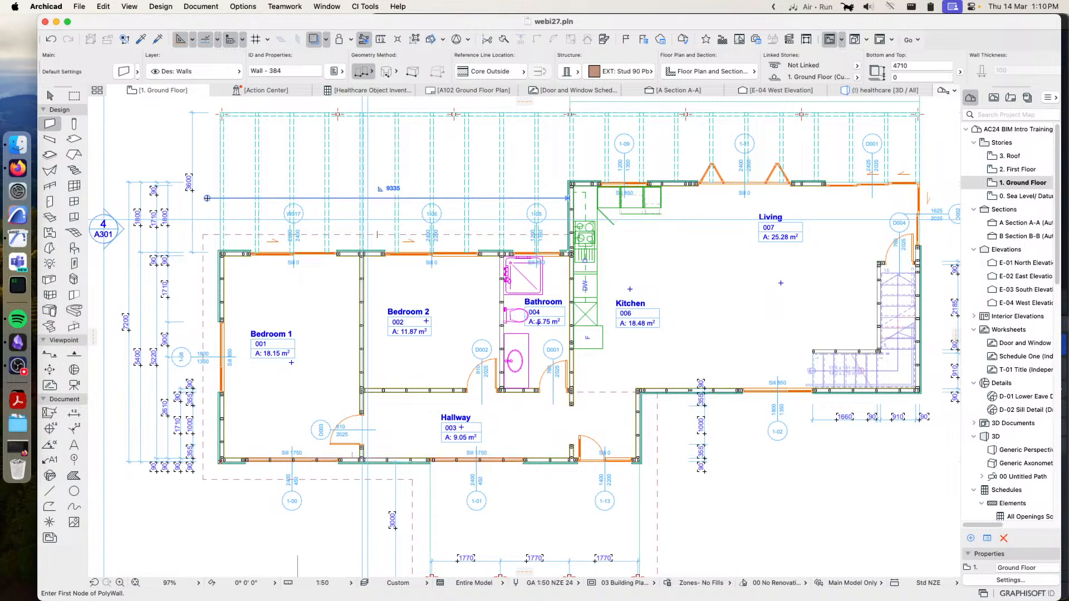
In the 3D view, hide all listed layers that can be hidden to isolate the wall frames
{"action": "left_click", "coordinate": [880, 90]}
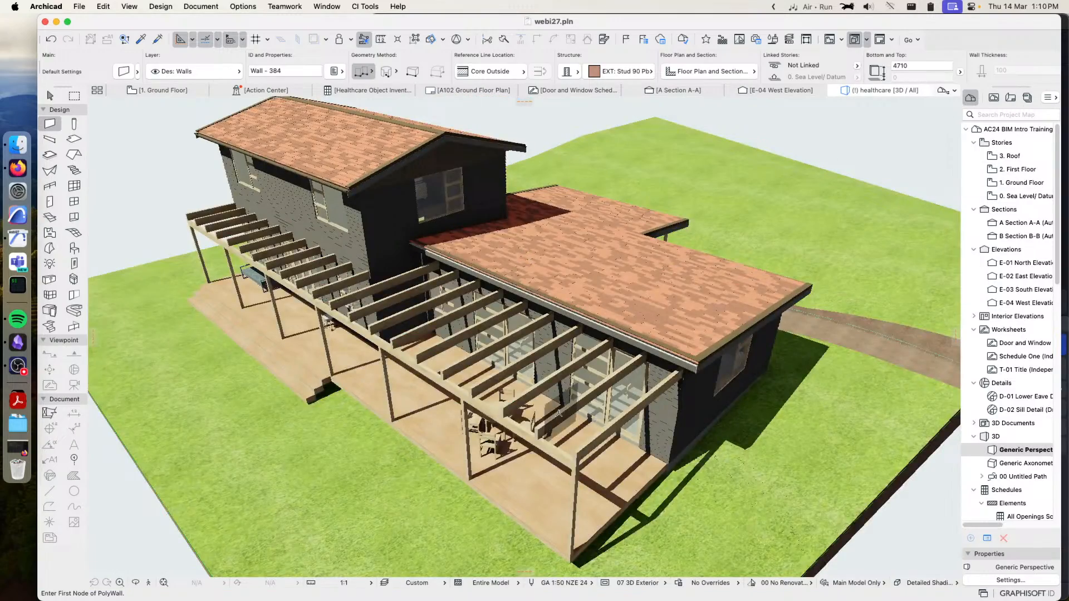
{"action": "scroll", "coordinate": [606, 414], "scroll_direction": "down", "scroll_amount": 6}
{"action": "scroll", "coordinate": [571, 366], "scroll_direction": "up", "scroll_amount": 3}
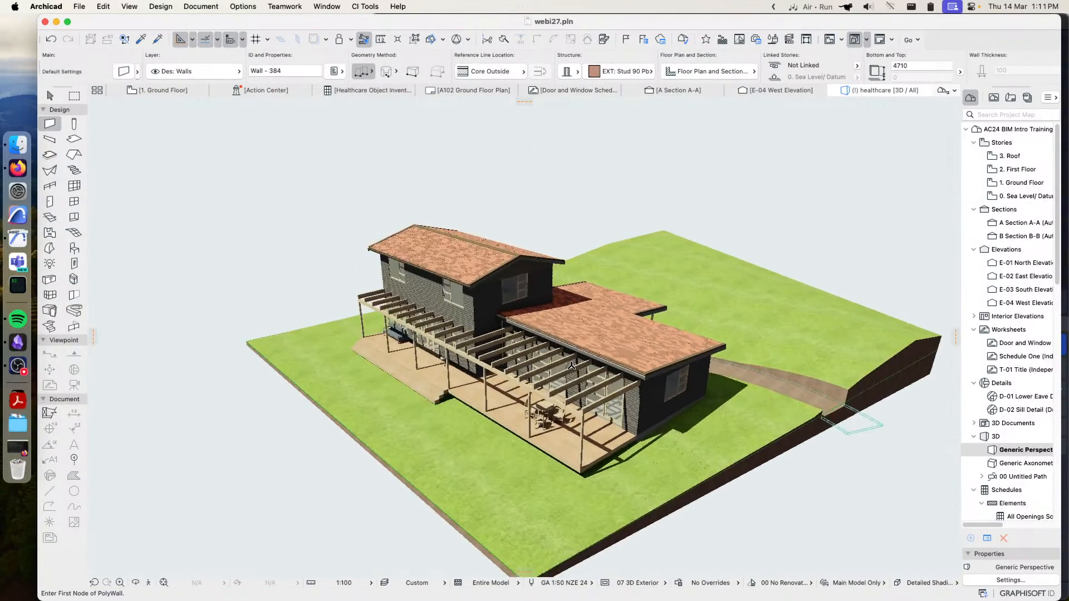
{"action": "key", "text": "super+l"}
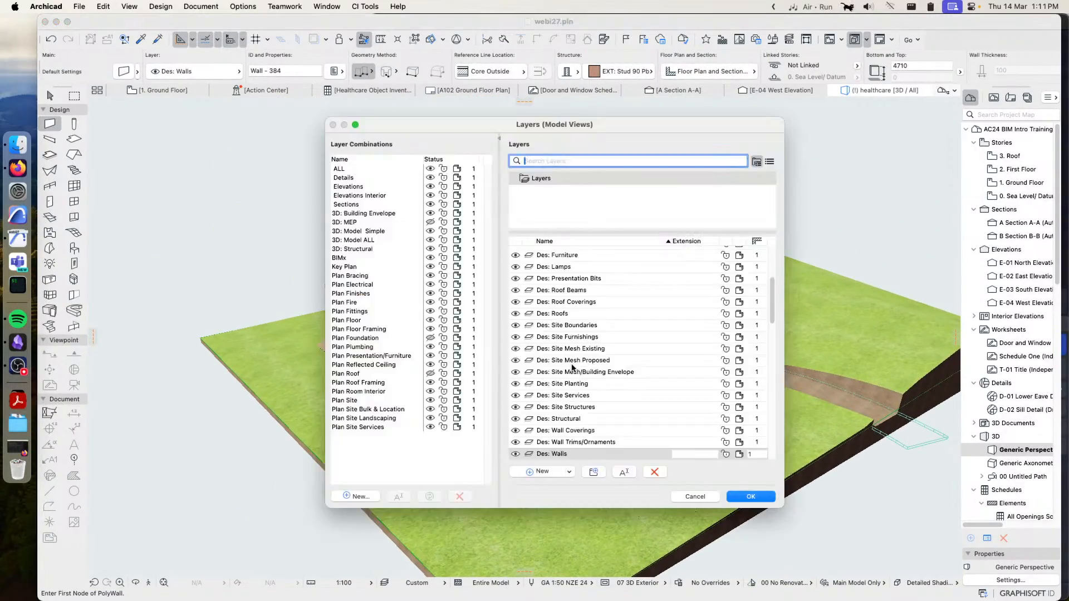
{"action": "left_click", "coordinate": [571, 361]}
{"action": "key", "text": "super+a"}
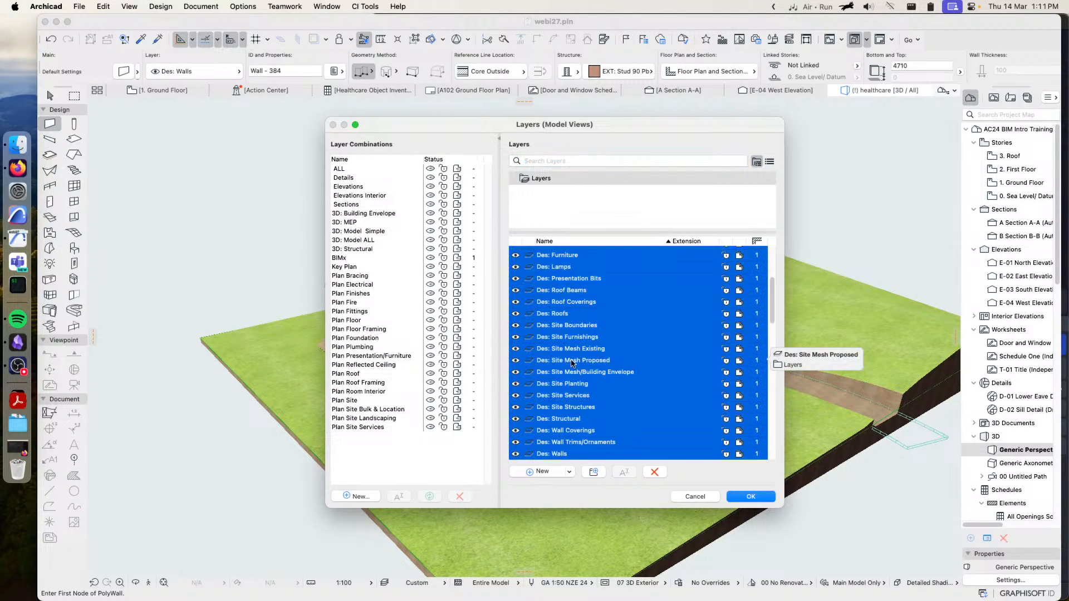
{"action": "left_click", "coordinate": [516, 263]}
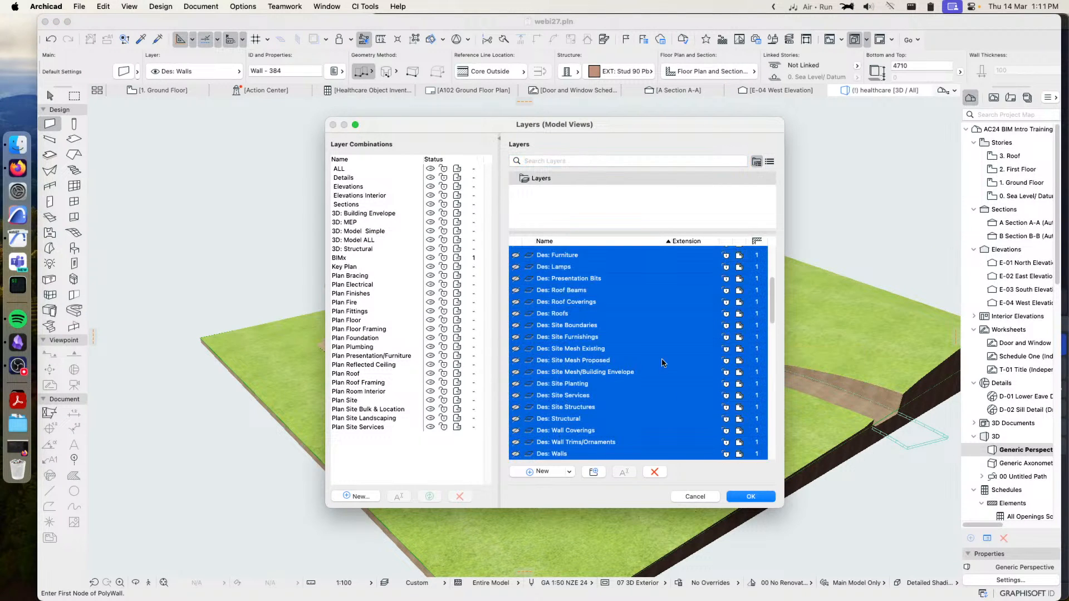
{"action": "left_click", "coordinate": [753, 497]}
Set the 3D style of the isolated wall framing to White Model with Shadows
{"action": "key", "text": "o"}
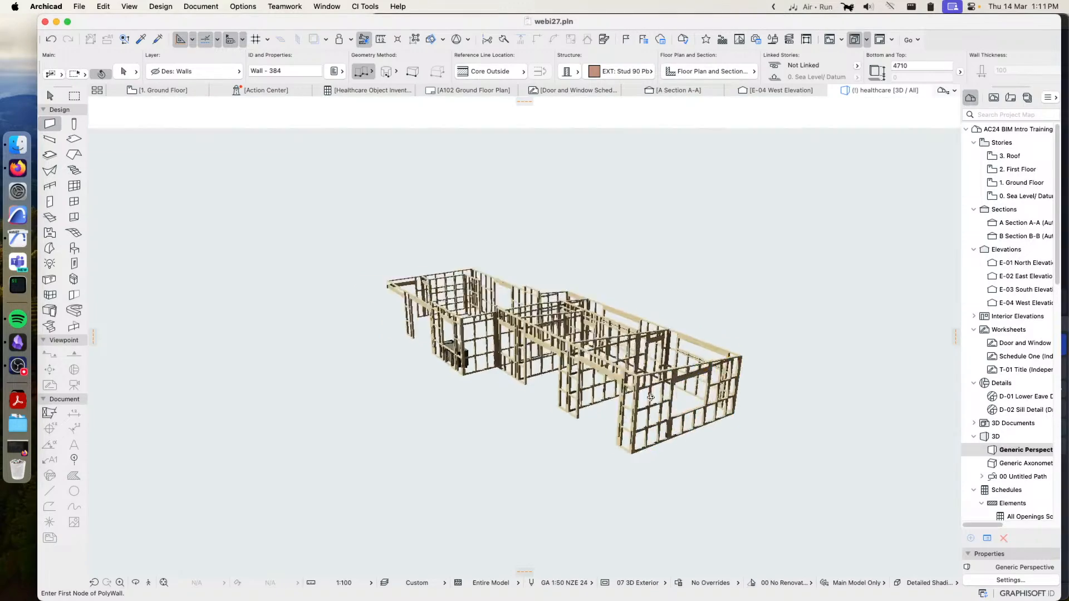
{"action": "middle_click_drag", "start_coordinate": [677, 402], "coordinate": [640, 383], "text": "shift"}
{"action": "scroll", "coordinate": [640, 390], "scroll_direction": "up", "scroll_amount": 5}
{"action": "middle_click_drag", "start_coordinate": [512, 373], "coordinate": [651, 408], "text": "shift"}
{"action": "middle_click_drag", "start_coordinate": [652, 408], "coordinate": [654, 432], "text": "shift"}
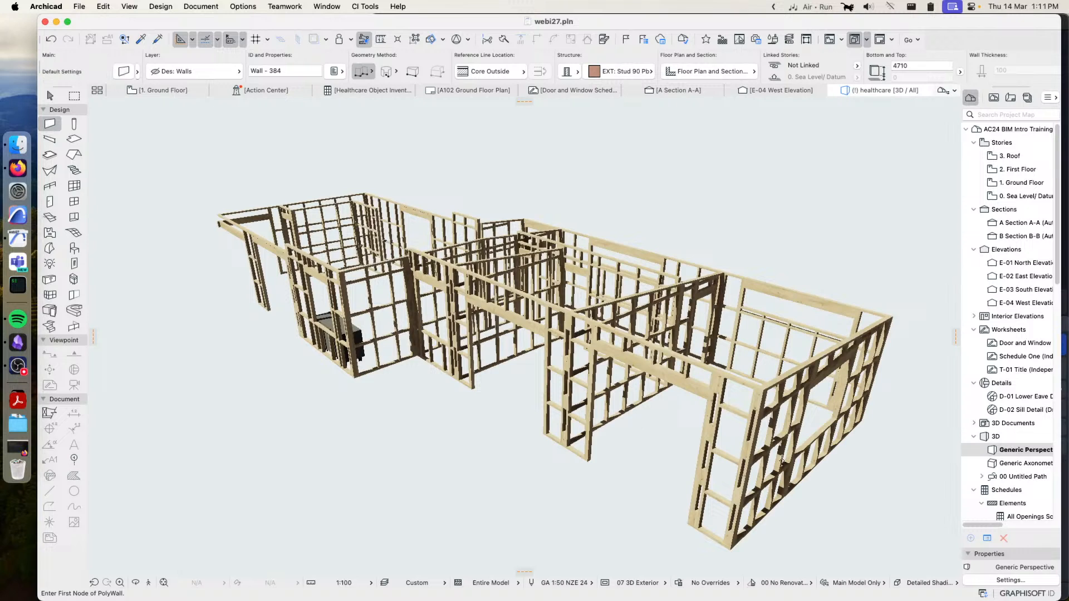
{"action": "left_click", "coordinate": [929, 583]}
{"action": "left_click", "coordinate": [986, 555]}
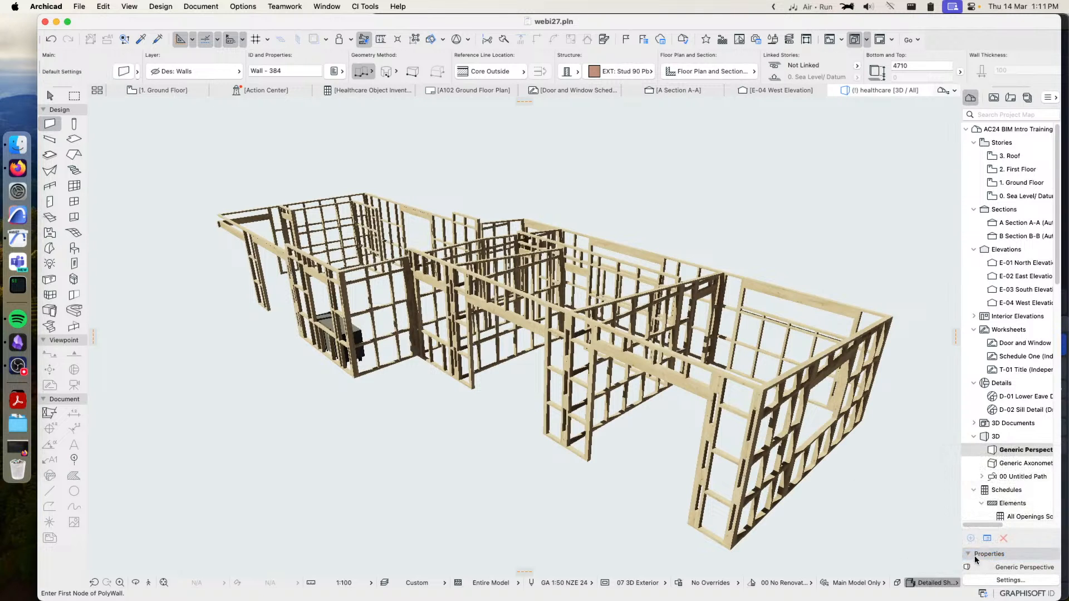
{"action": "left_click", "coordinate": [925, 583]}
{"action": "left_click", "coordinate": [1010, 580]}
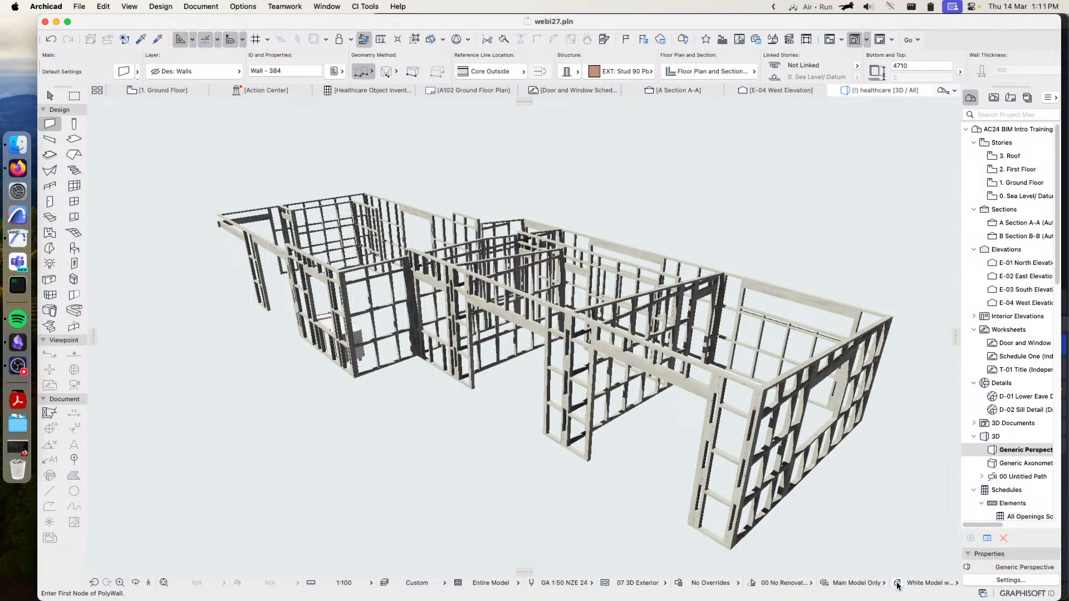
Change the White Model with Shadows style's 3D engine to Vectorial Engine
{"action": "left_click", "coordinate": [668, 121]}
{"action": "left_click", "coordinate": [672, 109]}
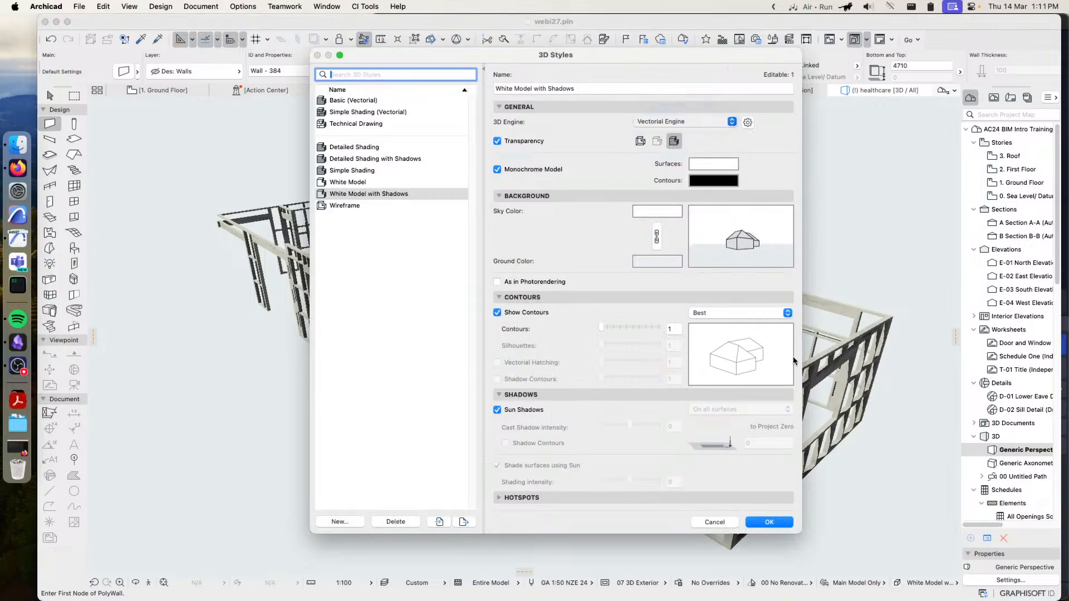
{"action": "left_click", "coordinate": [769, 521]}
Examine the wall framing in 3D from several sides, including studs, lintels, openings and wall junctions
{"action": "middle_click_drag", "start_coordinate": [528, 354], "coordinate": [556, 349], "text": "shift"}
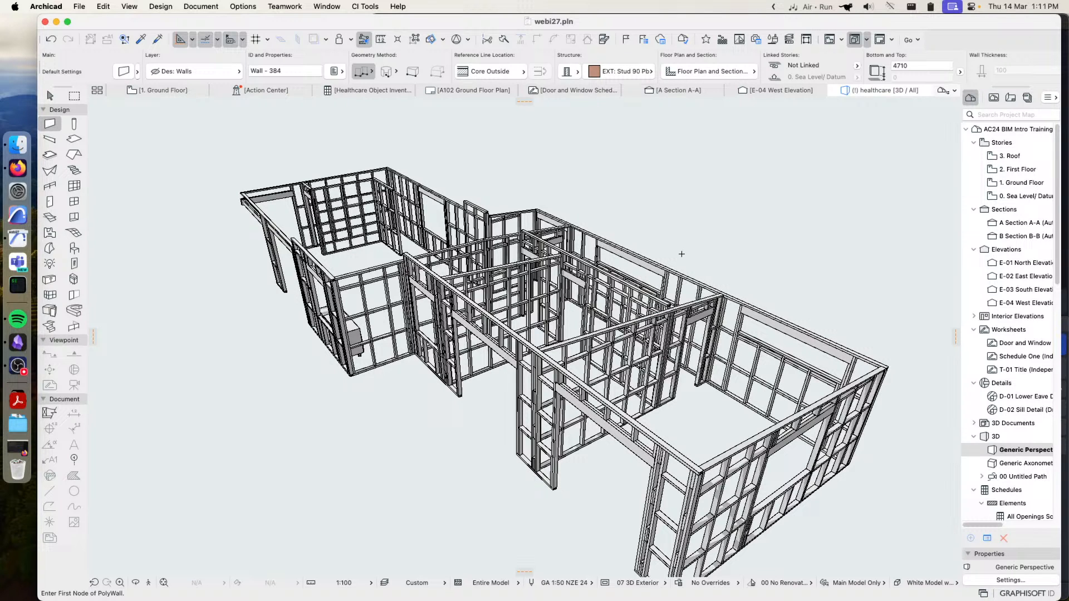
{"action": "middle_click_drag", "start_coordinate": [416, 338], "coordinate": [416, 339], "text": "shift"}
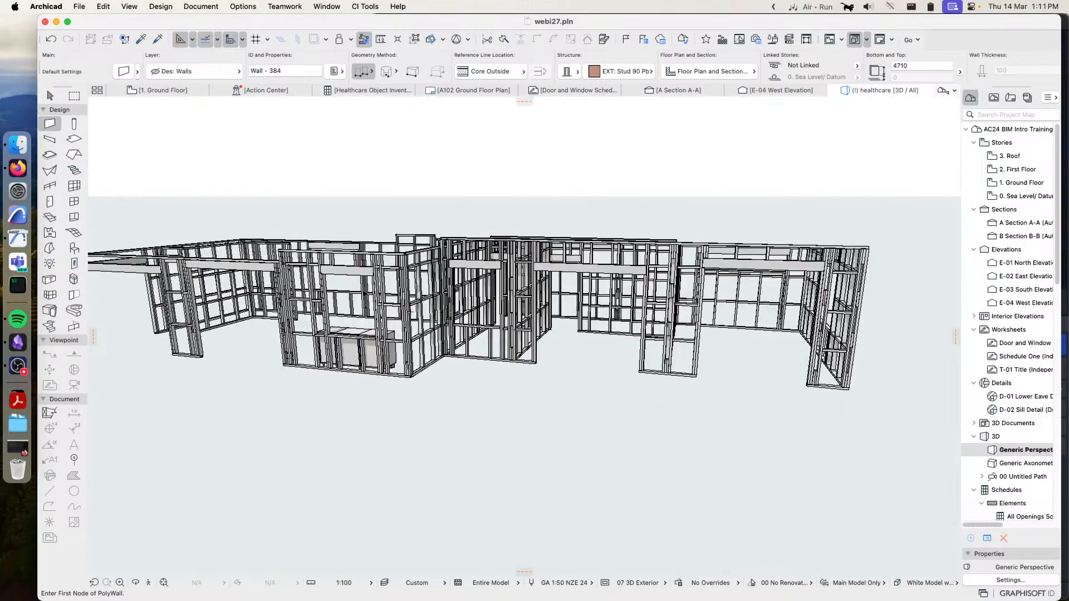
{"action": "mouse_move", "coordinate": [301, 309]}
{"action": "middle_mouse_down", "text": "shift"}
{"action": "mouse_move", "coordinate": [505, 316]}
{"action": "mouse_move", "coordinate": [534, 345]}
{"action": "middle_mouse_up", "text": "shift"}
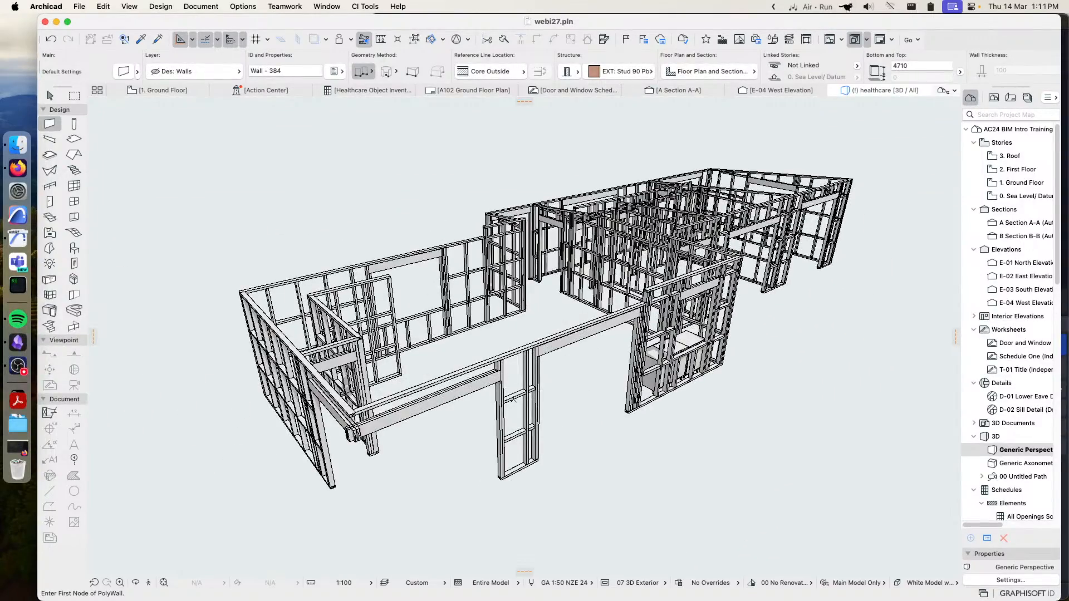
{"action": "middle_click_drag", "start_coordinate": [551, 350], "coordinate": [660, 360], "text": "shift"}
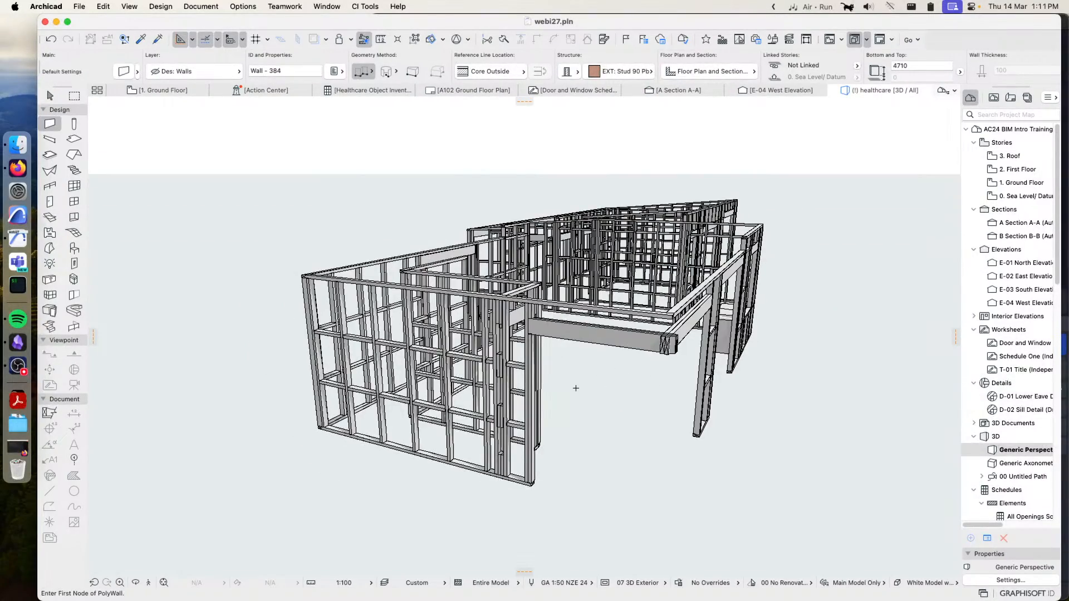
{"action": "middle_click_drag", "start_coordinate": [574, 423], "coordinate": [594, 434], "text": "shift"}
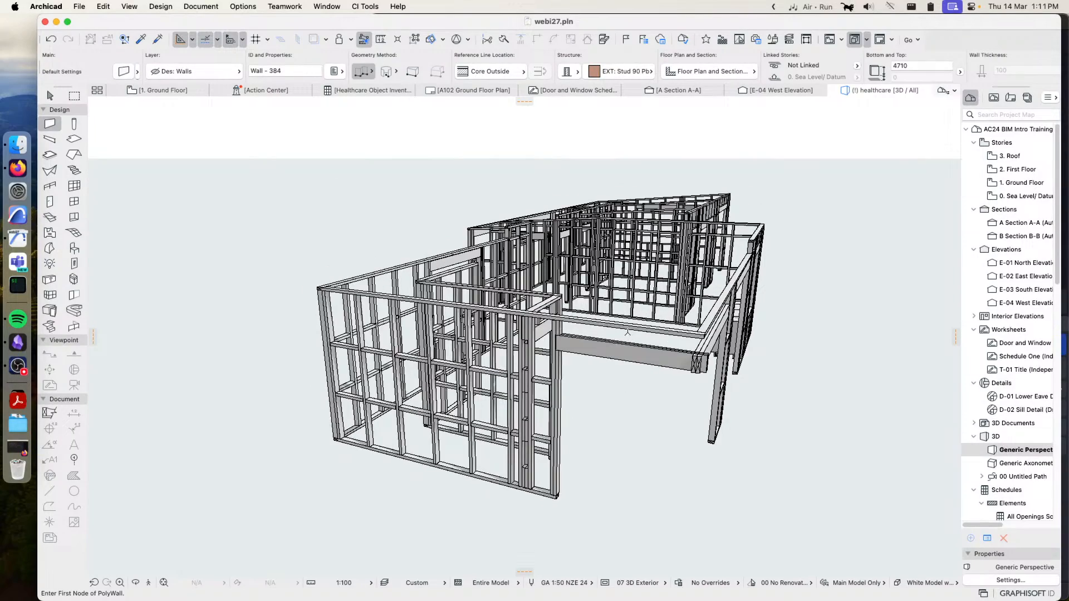
{"action": "middle_click_drag", "start_coordinate": [607, 359], "coordinate": [566, 357], "text": "shift"}
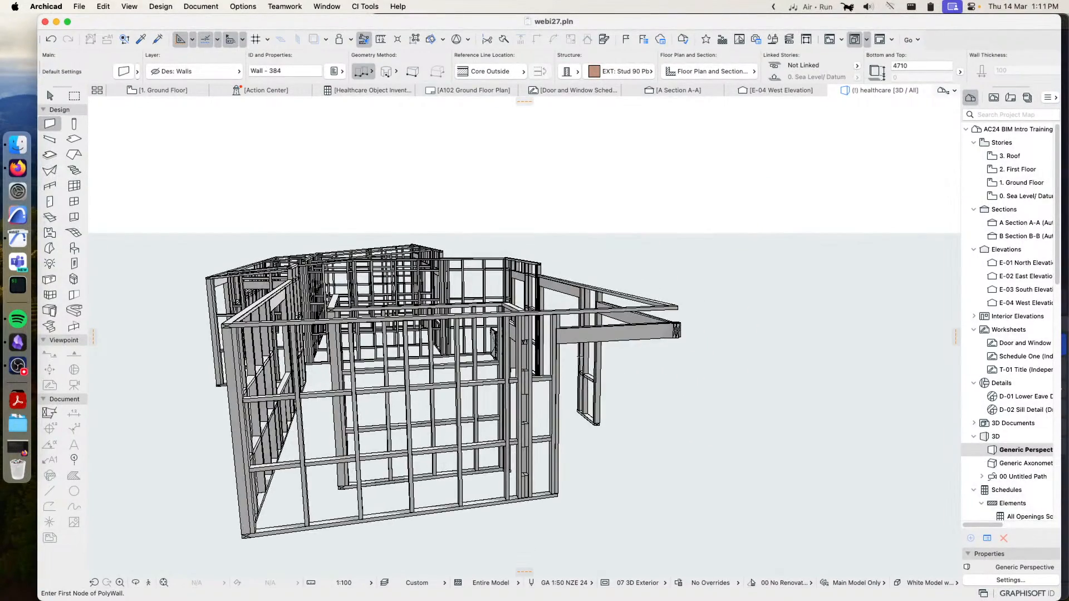
{"action": "middle_click_drag", "start_coordinate": [424, 355], "coordinate": [581, 354], "text": "shift"}
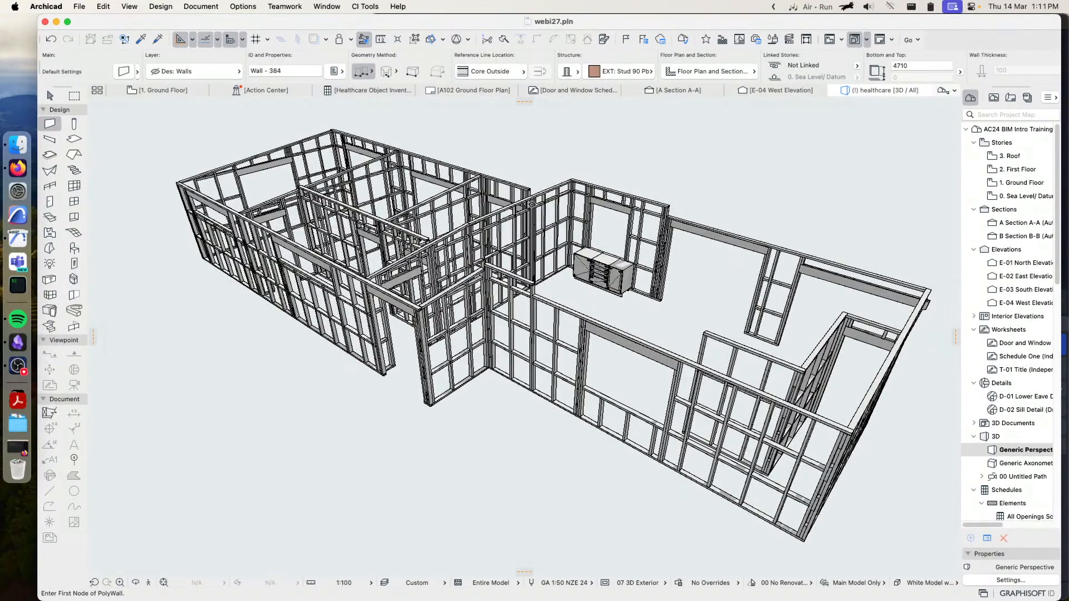
On the Ground Floor plan, select the wall frame between Bedroom 1 and Bedroom 2 and examine its studs, junctions and door opening
{"action": "left_click", "coordinate": [190, 91]}
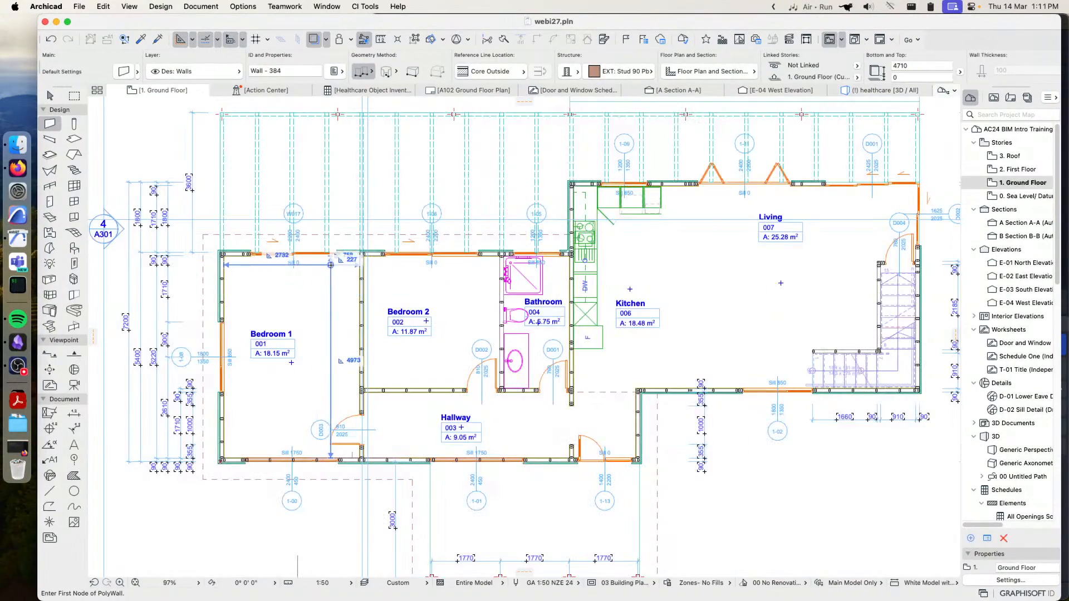
{"action": "scroll", "coordinate": [340, 319], "scroll_direction": "up", "scroll_amount": 3}
{"action": "scroll", "coordinate": [339, 319], "scroll_direction": "up", "scroll_amount": 3}
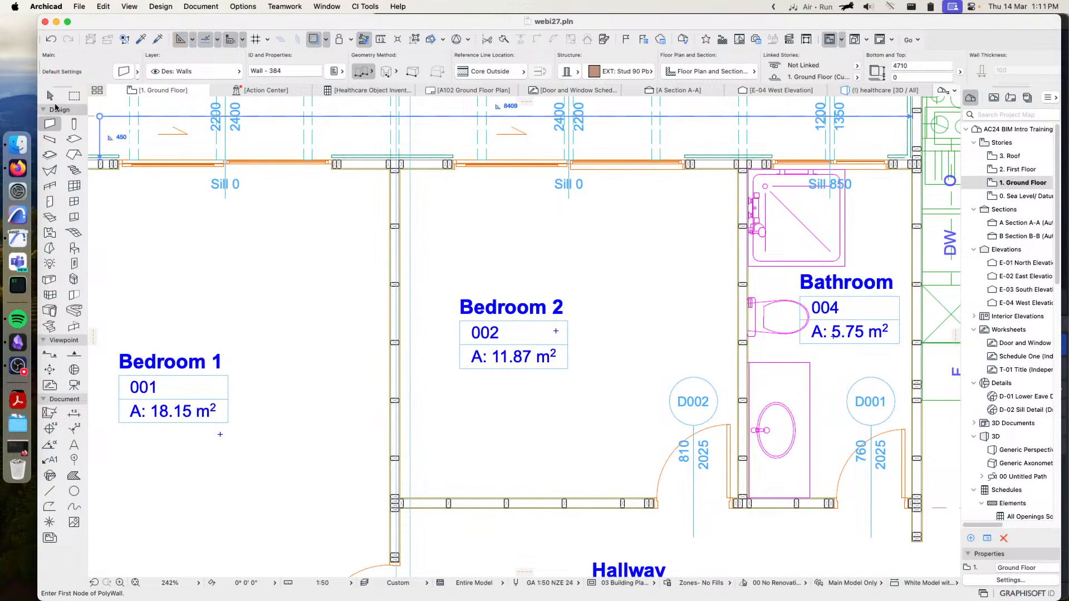
{"action": "left_click", "coordinate": [50, 95]}
{"action": "left_click", "coordinate": [395, 172]}
{"action": "middle_click_drag", "start_coordinate": [410, 234], "coordinate": [522, 282]}
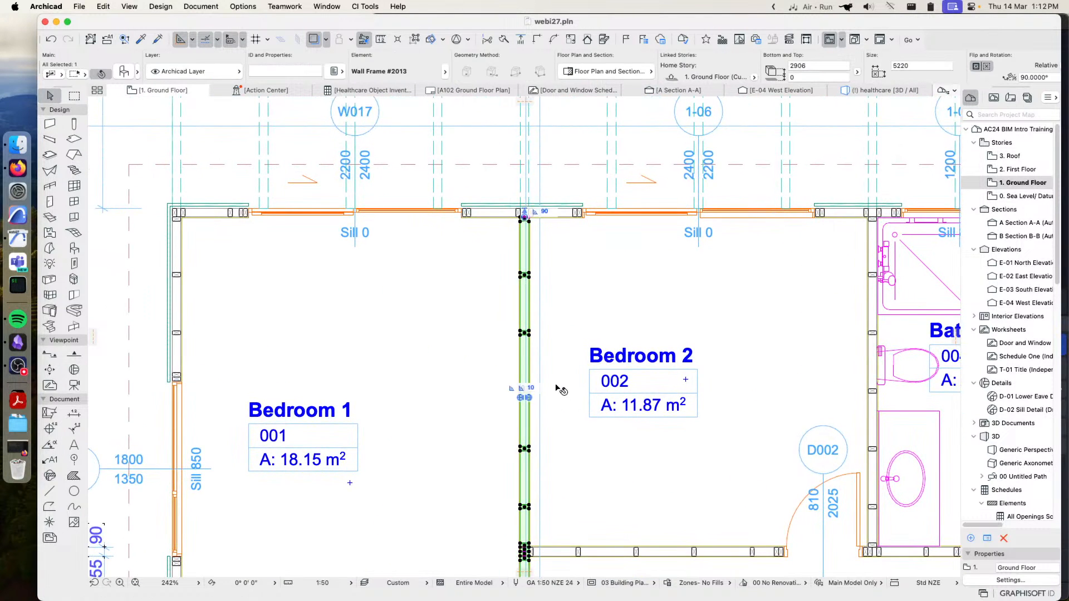
{"action": "middle_click_drag", "start_coordinate": [420, 353], "coordinate": [486, 184]}
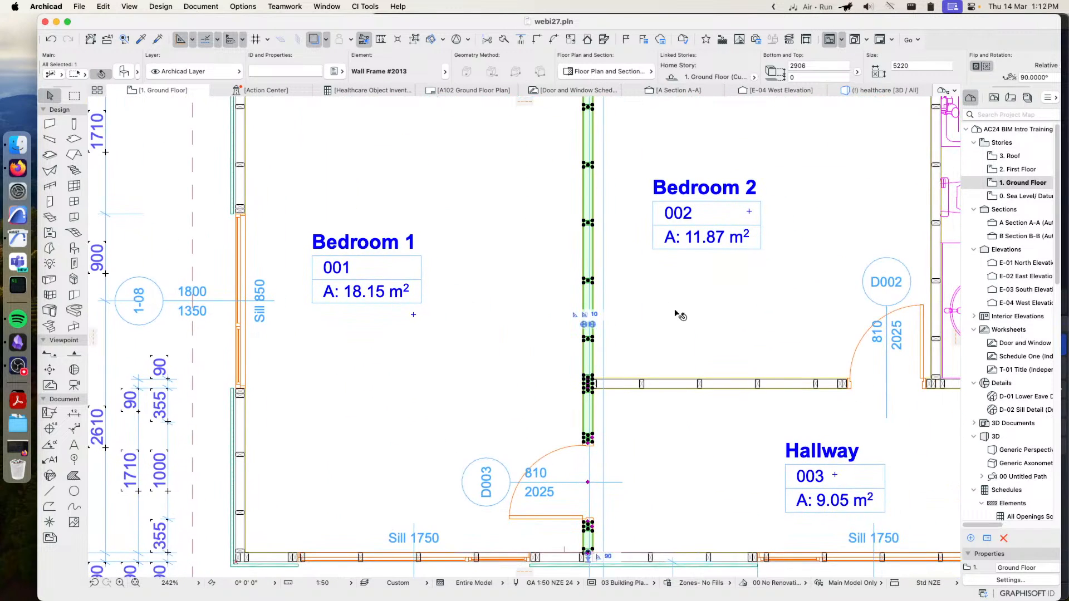
{"action": "middle_click_drag", "start_coordinate": [676, 401], "coordinate": [618, 322]}
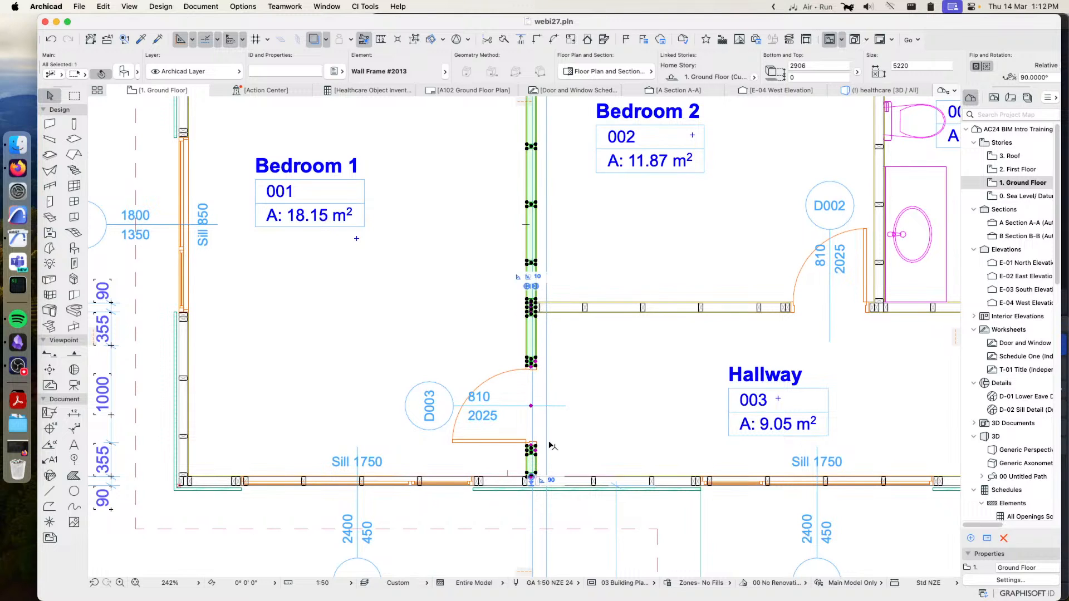
Select the wall frame below Bedroom 1 and the Hallway and stretch its junction bounds at the partition between the two rooms
{"action": "left_click", "coordinate": [641, 480]}
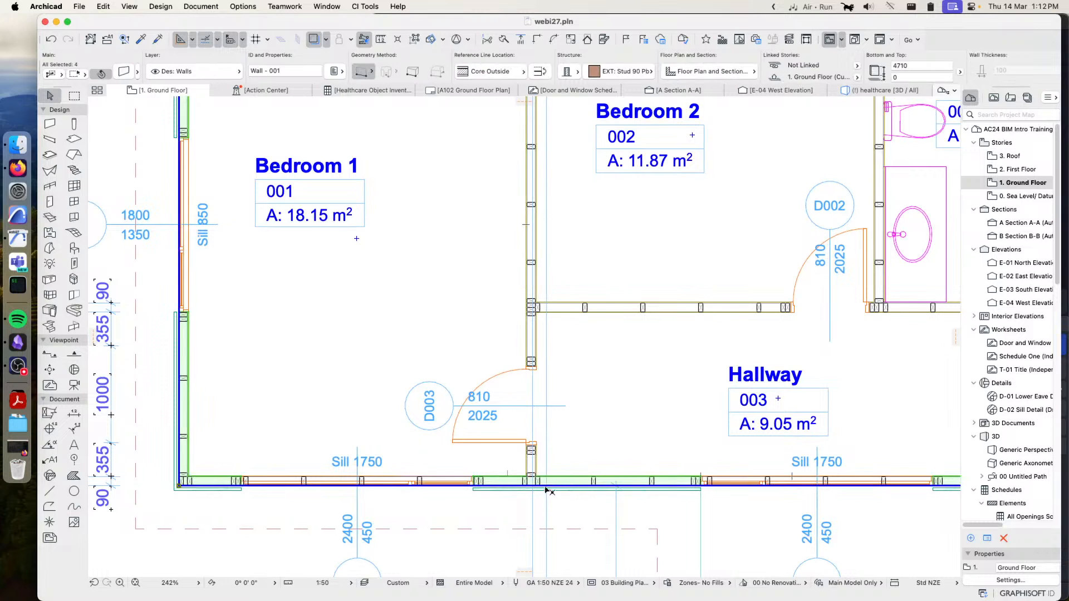
{"action": "left_click", "coordinate": [490, 481]}
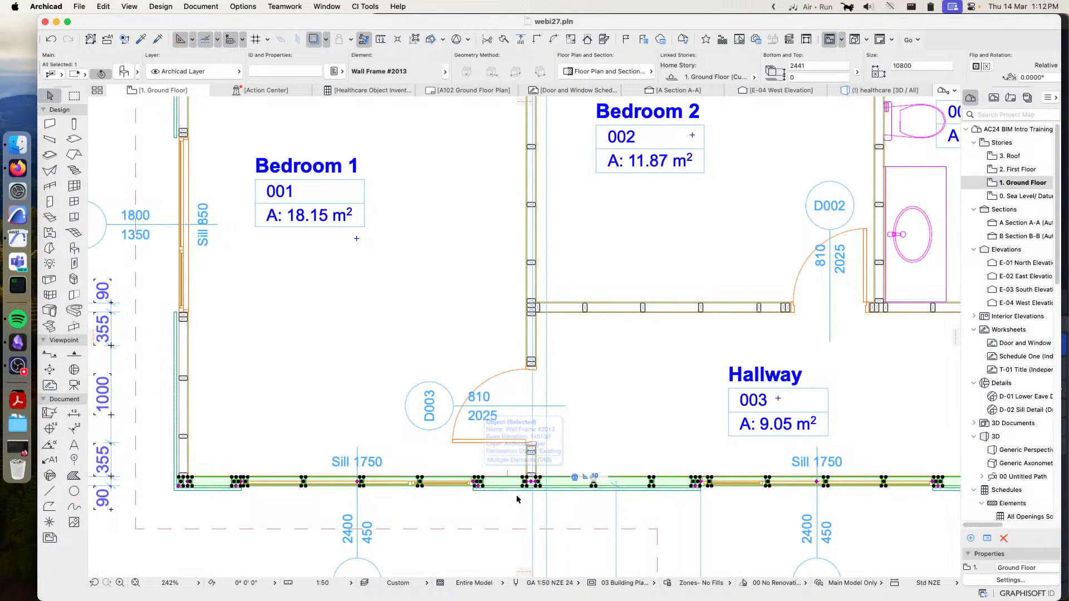
{"action": "left_click", "coordinate": [594, 481]}
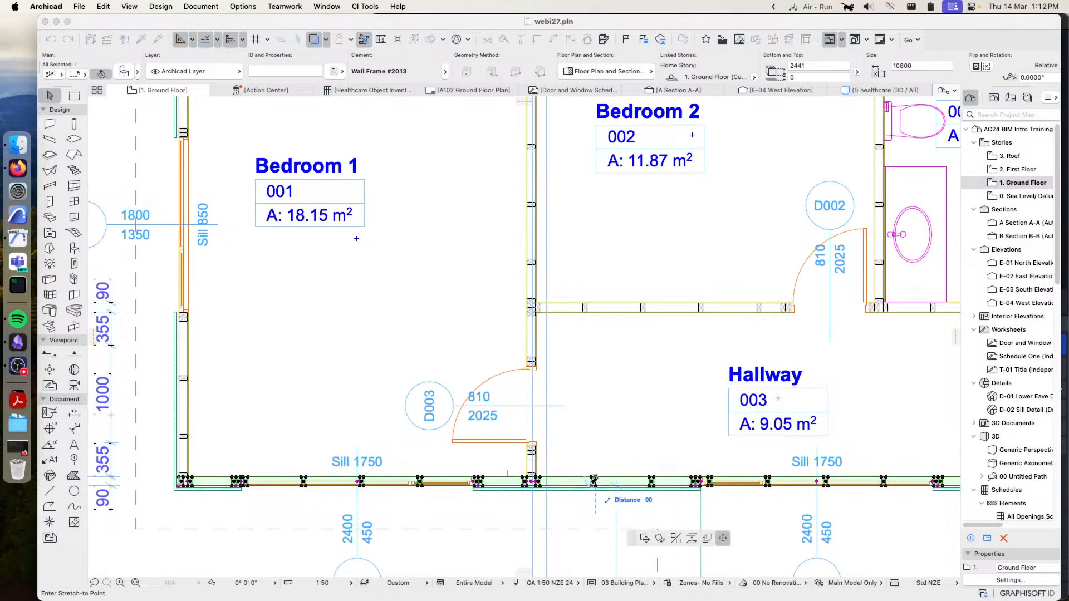
{"action": "key", "text": "Escape"}
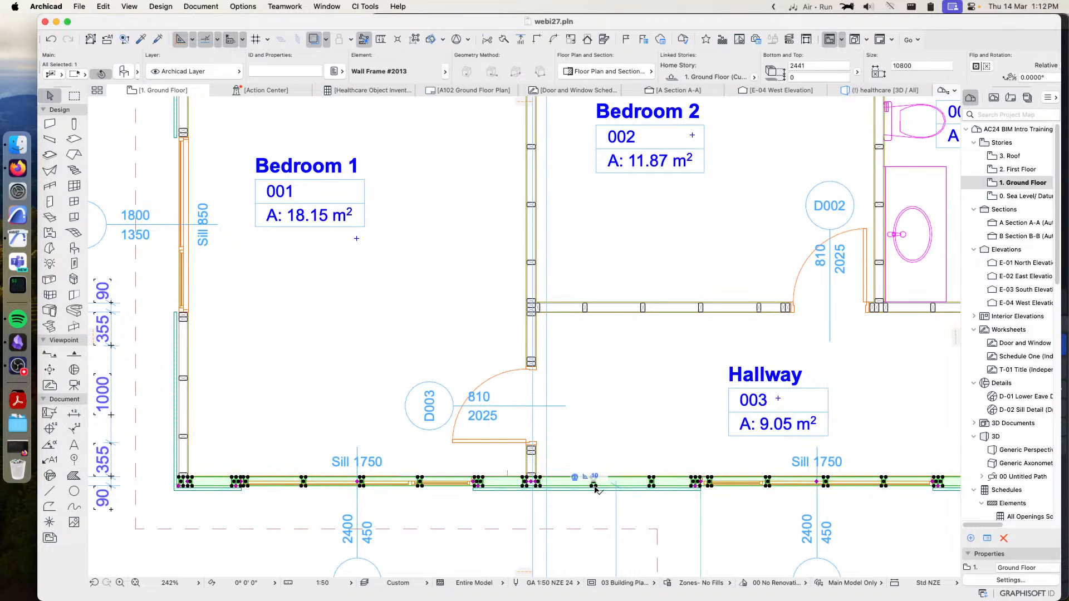
{"action": "left_click", "coordinate": [595, 477]}
{"action": "left_click", "coordinate": [538, 479]}
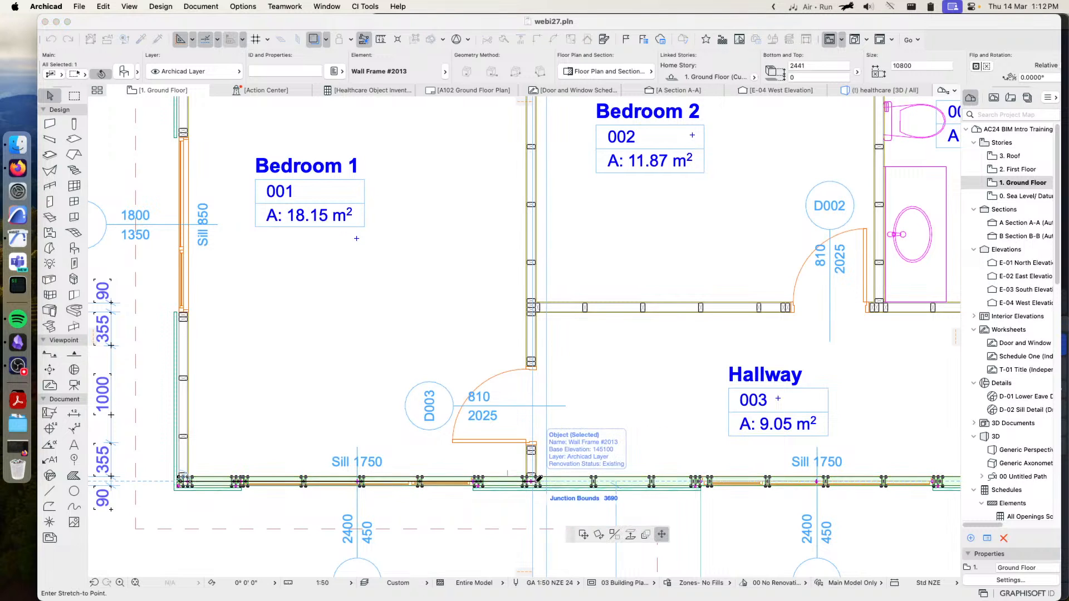
{"action": "left_click", "coordinate": [566, 480]}
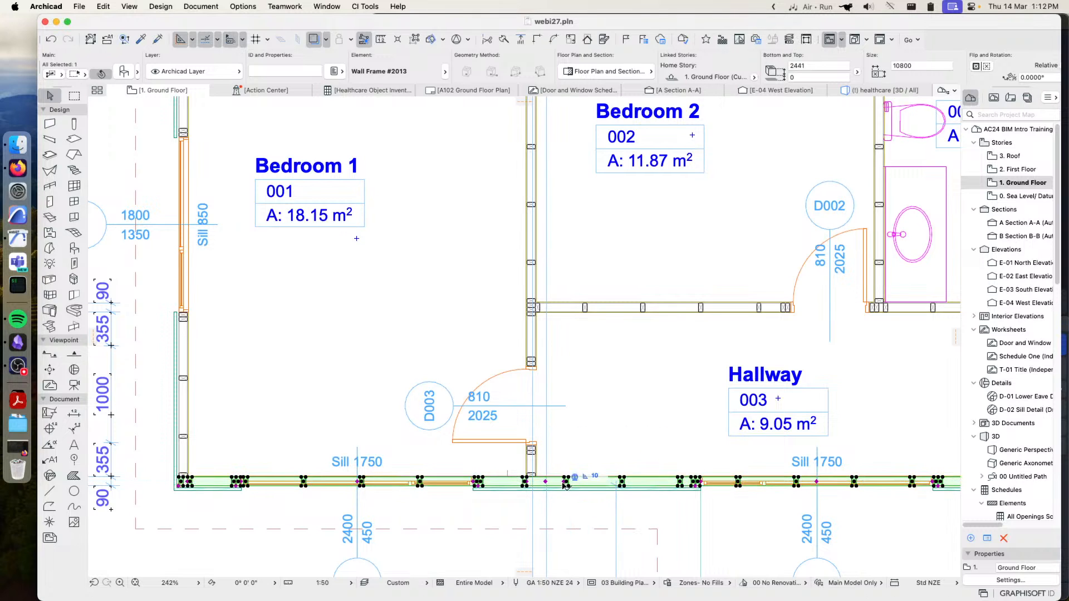
Readjust both sides of the frame's junction at the Bedroom 1 and Hallway partition, then deselect the frame
{"action": "left_click", "coordinate": [526, 482]}
{"action": "left_click", "coordinate": [507, 481]}
{"action": "left_click", "coordinate": [535, 482]}
{"action": "left_click", "coordinate": [577, 482]}
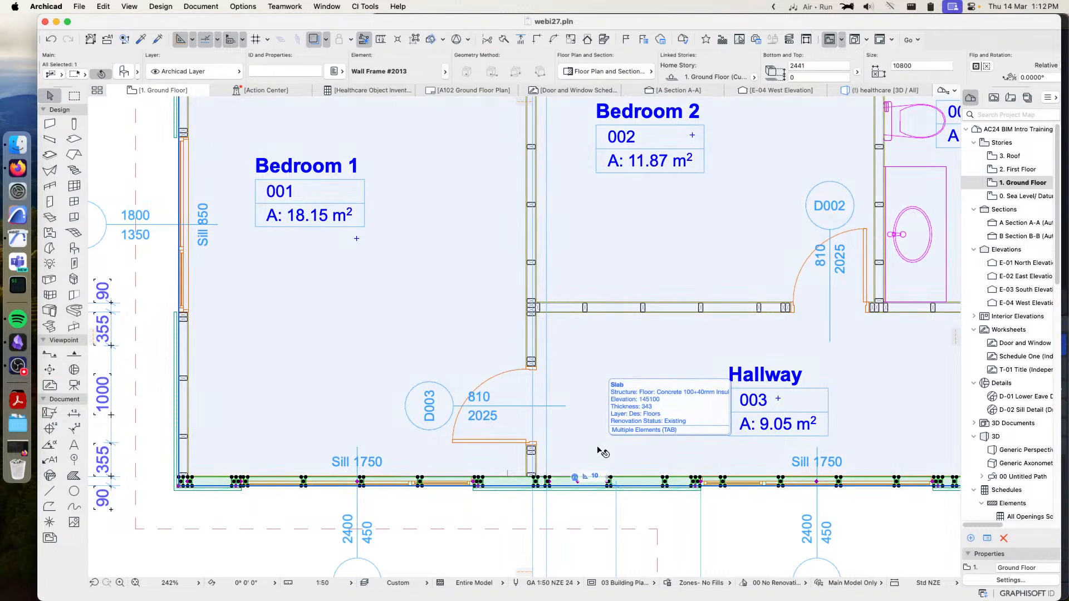
{"action": "scroll", "coordinate": [644, 413], "scroll_direction": "down", "scroll_amount": 5}
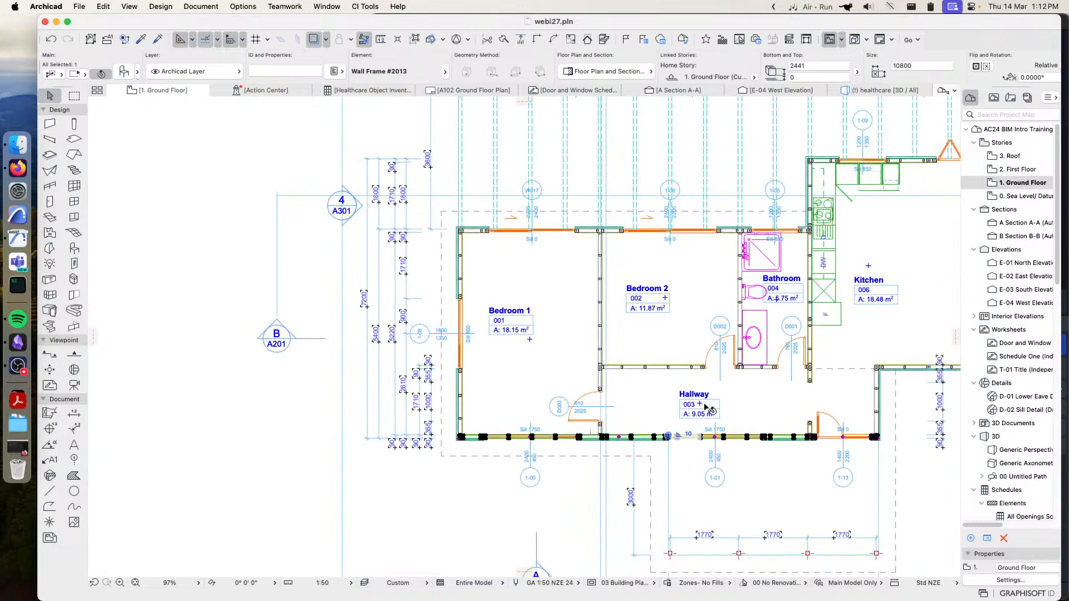
{"action": "scroll", "coordinate": [706, 407], "scroll_direction": "right", "scroll_amount": 3}
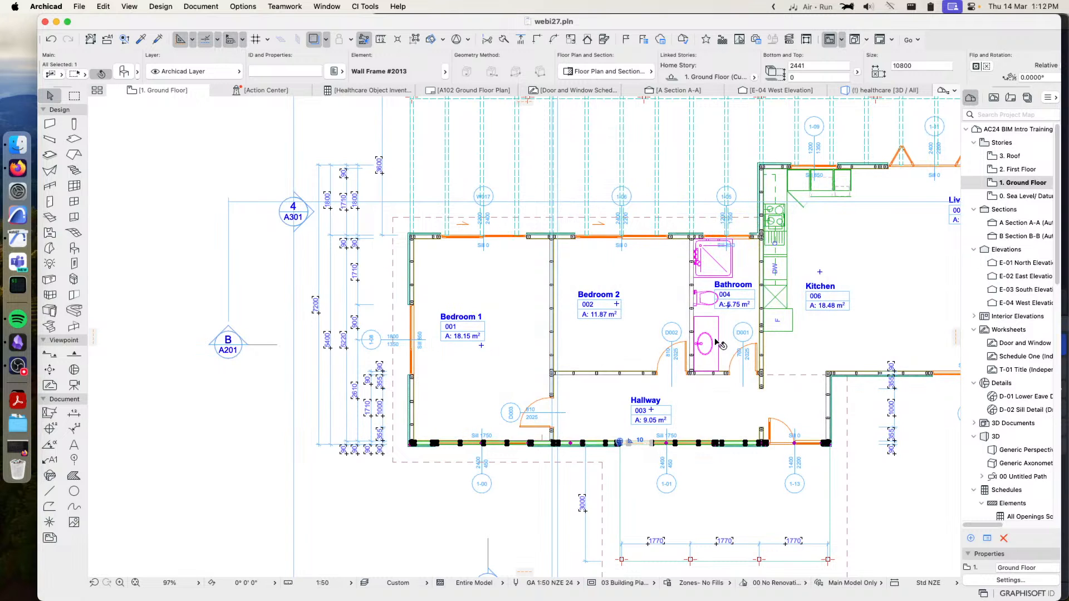
{"action": "scroll", "coordinate": [538, 449], "scroll_direction": "up", "scroll_amount": 5}
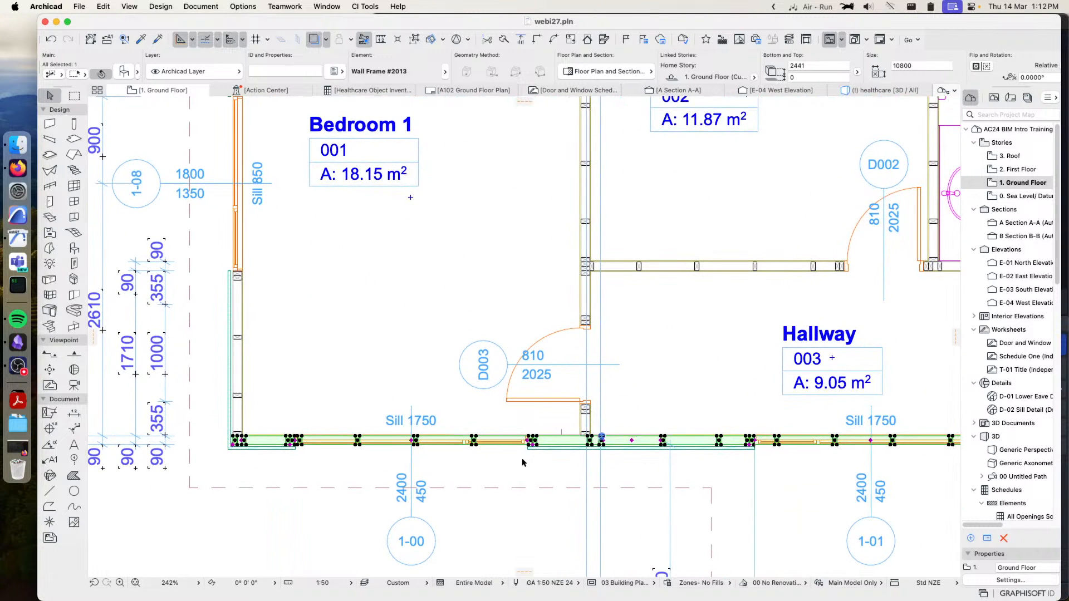
{"action": "left_click", "coordinate": [506, 471]}
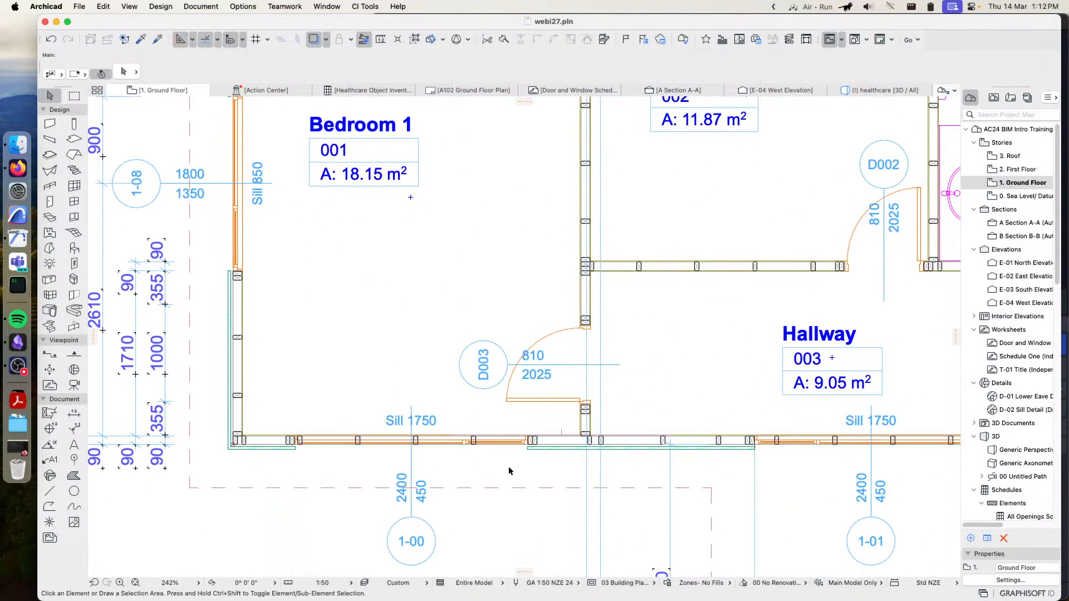
Narrow window 1-00 in Bedroom 1's lower exterior wall to 1040 mm by stretching its Hallway-side edge
{"action": "left_click", "coordinate": [518, 443]}
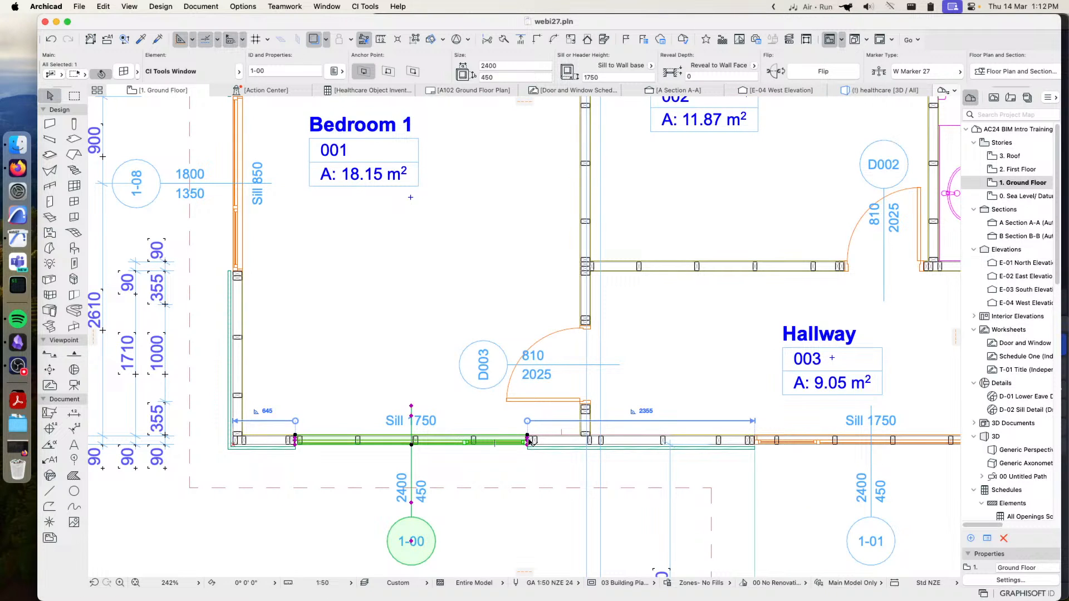
{"action": "left_click_drag", "start_coordinate": [530, 432], "coordinate": [396, 440]}
{"action": "left_click", "coordinate": [456, 477]}
{"action": "middle_click_drag", "start_coordinate": [396, 478], "coordinate": [483, 474]}
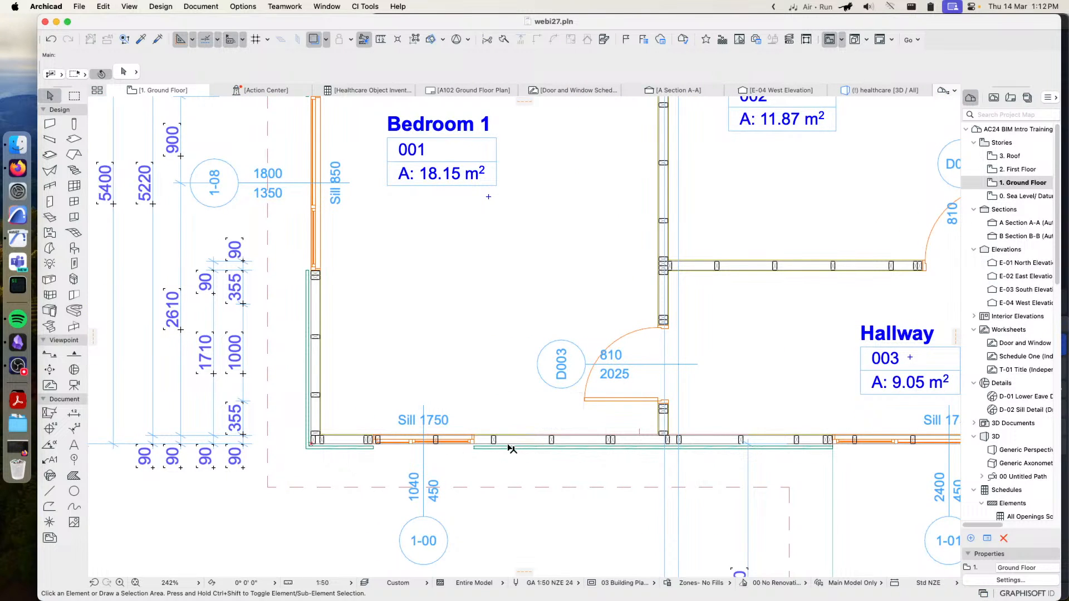
Delete the outdated wall frame in the exterior wall below Bedroom 1 and the Hallway
{"action": "left_click", "coordinate": [492, 442]}
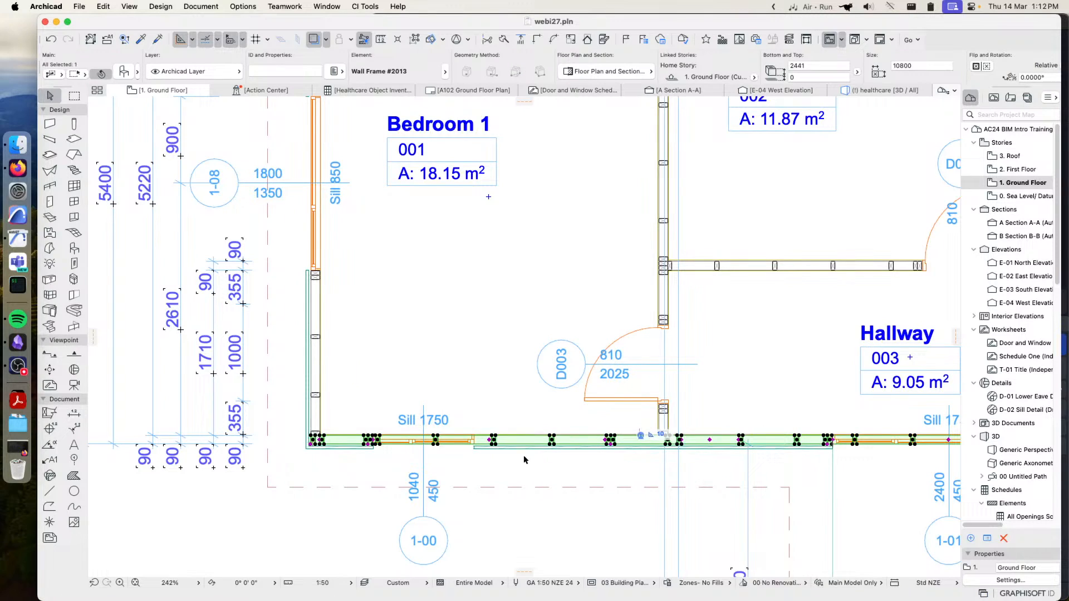
{"action": "left_click", "coordinate": [545, 472]}
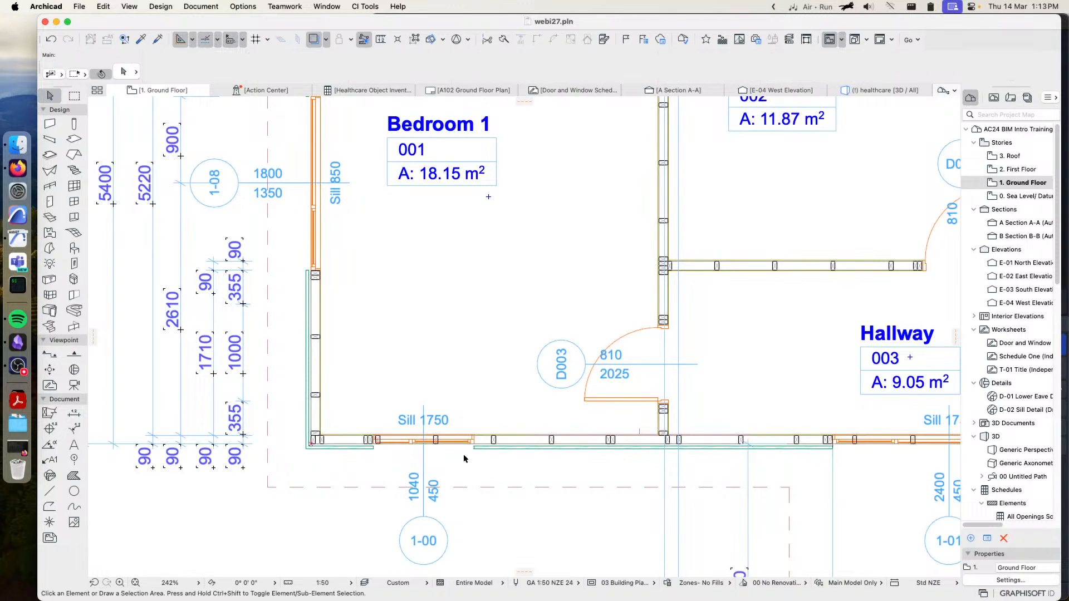
{"action": "left_click", "coordinate": [493, 439]}
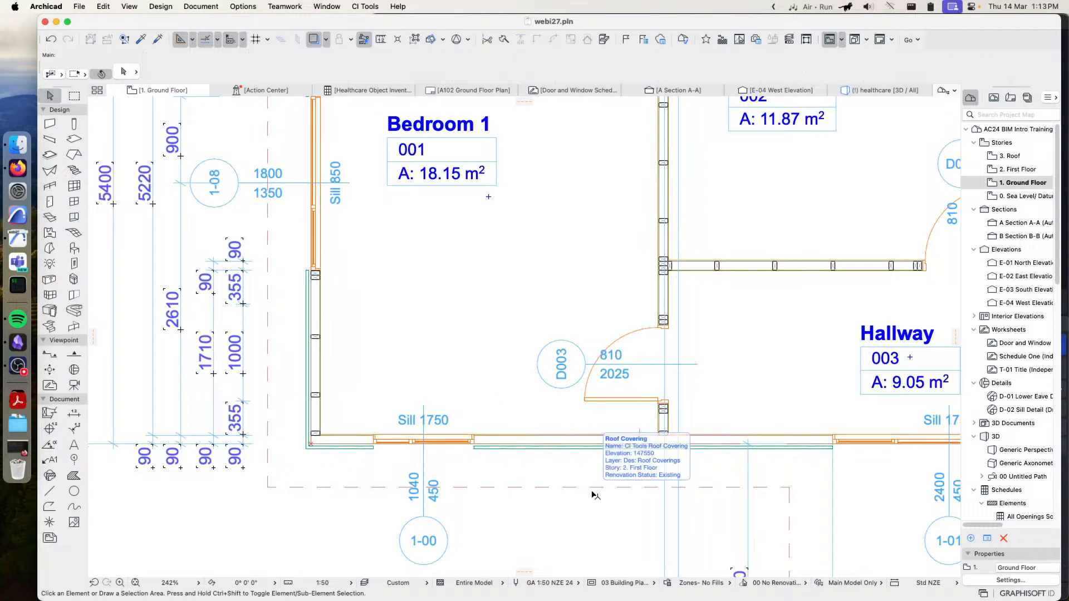
Suspend grouping and select only the exterior wall running below Bedroom 1 and the Hallway
{"action": "left_click", "coordinate": [560, 441]}
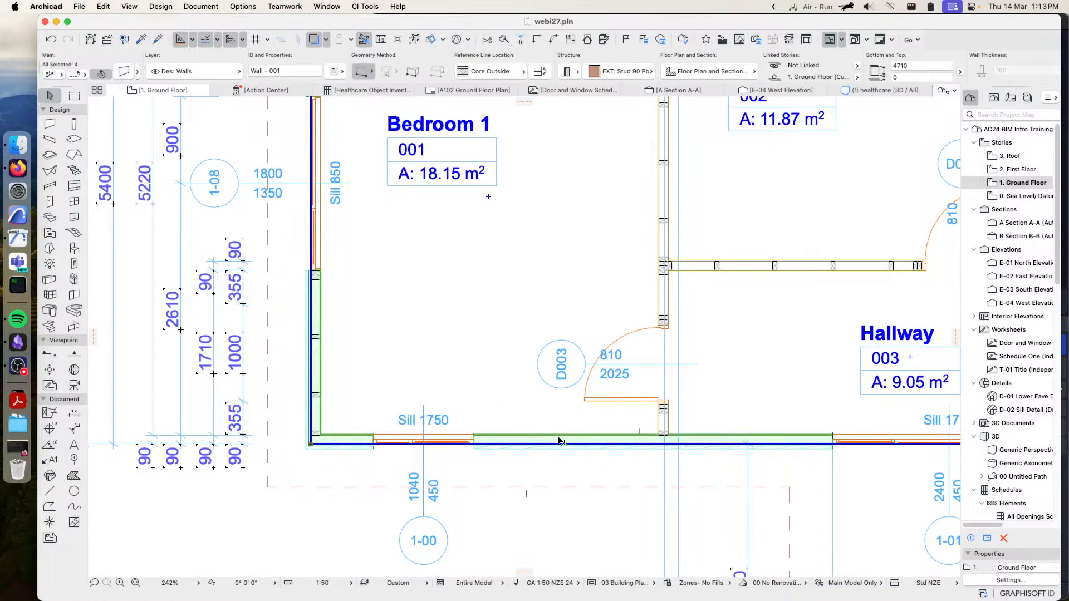
{"action": "left_click", "coordinate": [309, 517]}
{"action": "left_click", "coordinate": [414, 39]}
{"action": "left_click", "coordinate": [361, 440]}
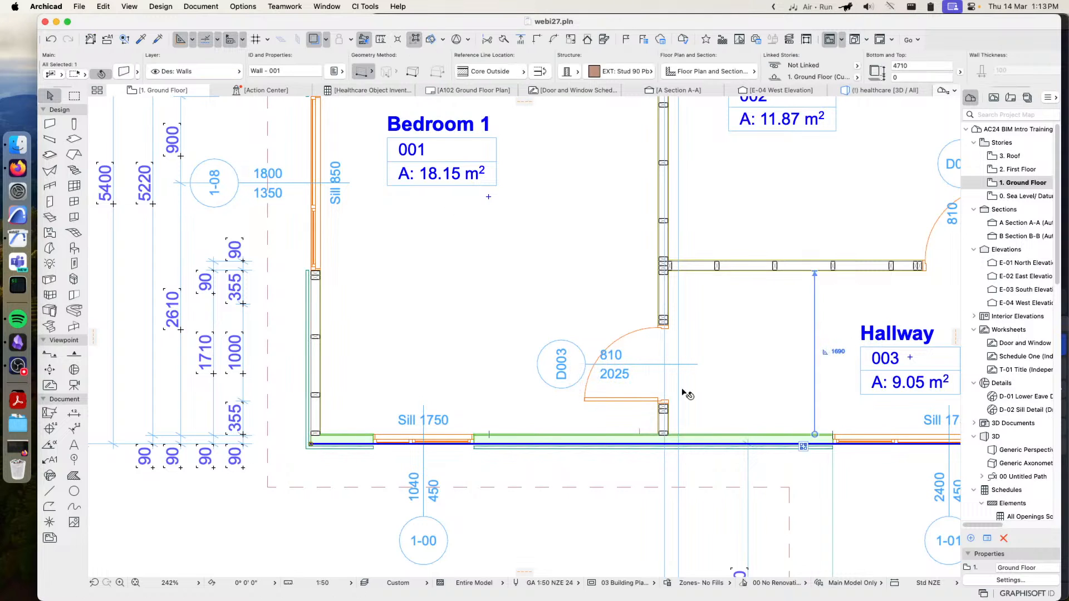
Place new CiSelect wall framing in the selected exterior wall and check the studs around window 1-00
{"action": "left_click", "coordinate": [327, 6]}
{"action": "mouse_move", "coordinate": [365, 6]}
{"action": "mouse_move", "coordinate": [411, 192]}
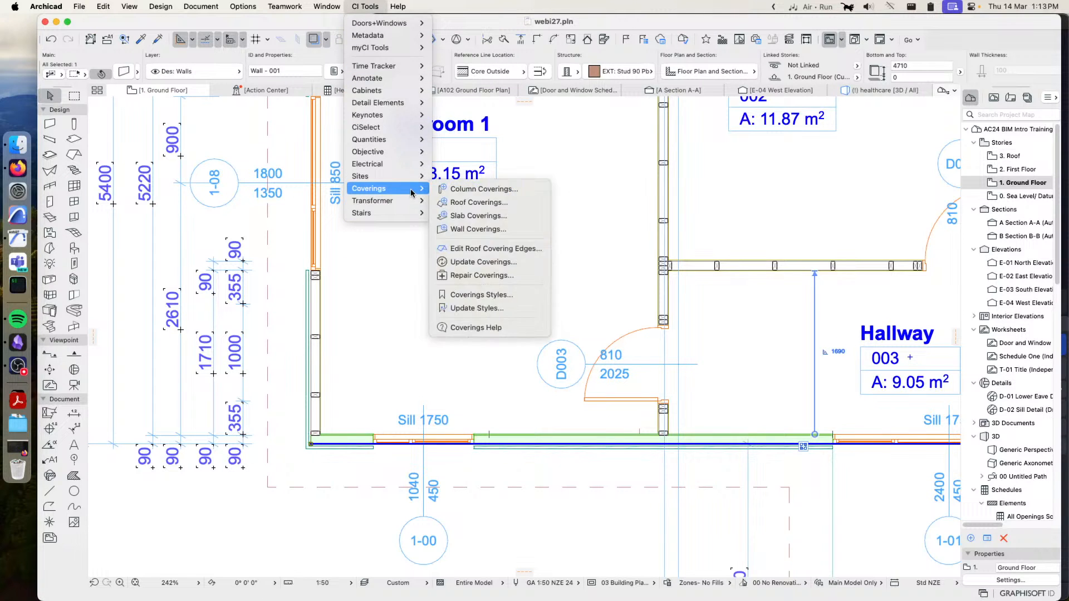
{"action": "mouse_move", "coordinate": [409, 129]}
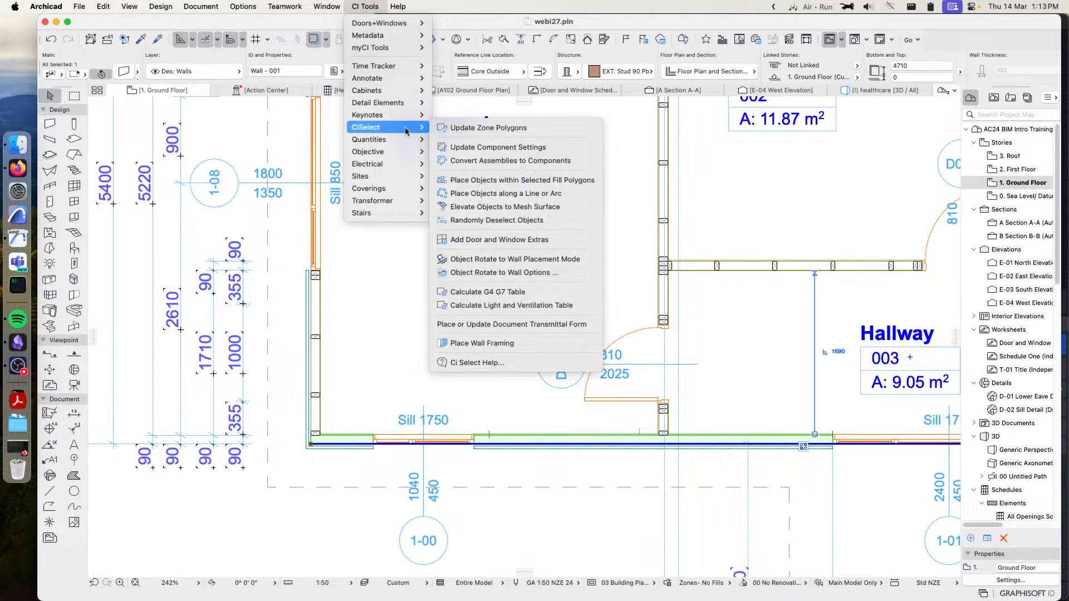
{"action": "left_click", "coordinate": [482, 344]}
{"action": "left_click", "coordinate": [856, 589]}
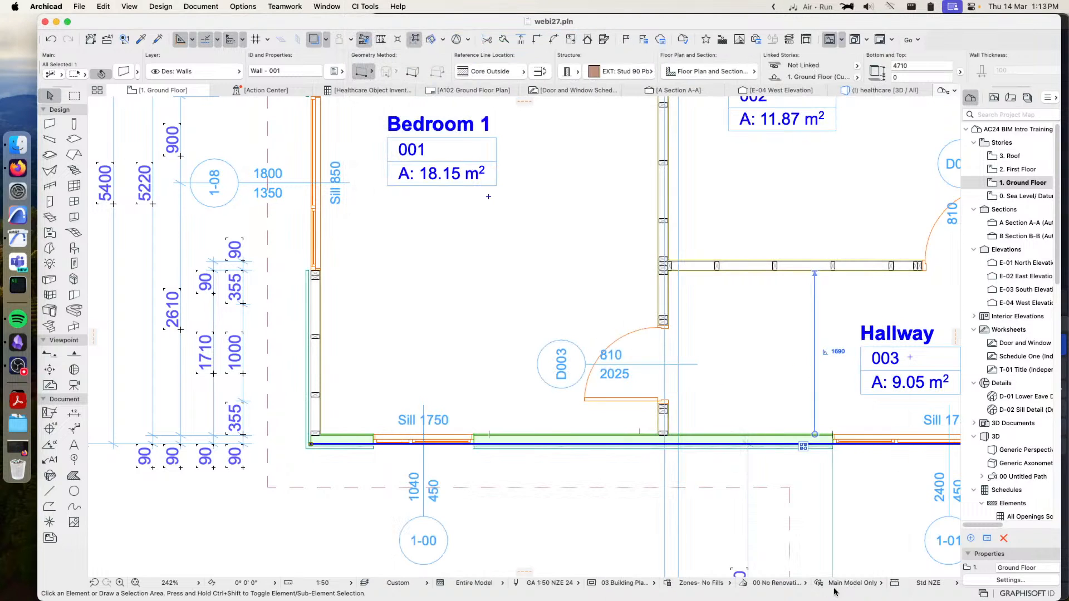
{"action": "left_click", "coordinate": [478, 457]}
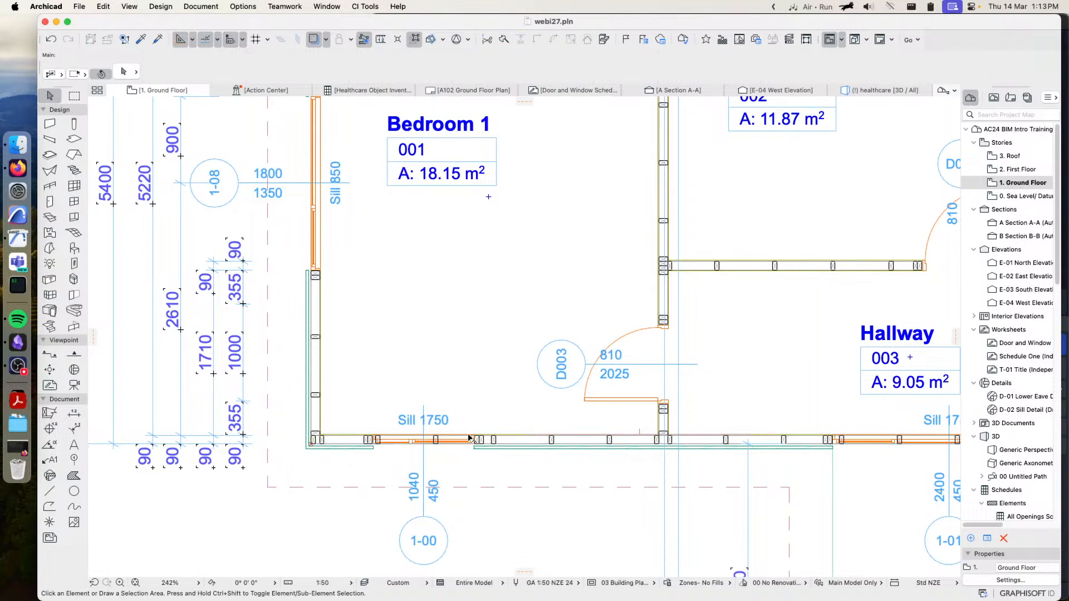
{"action": "scroll", "coordinate": [444, 440], "scroll_direction": "up", "scroll_amount": 4}
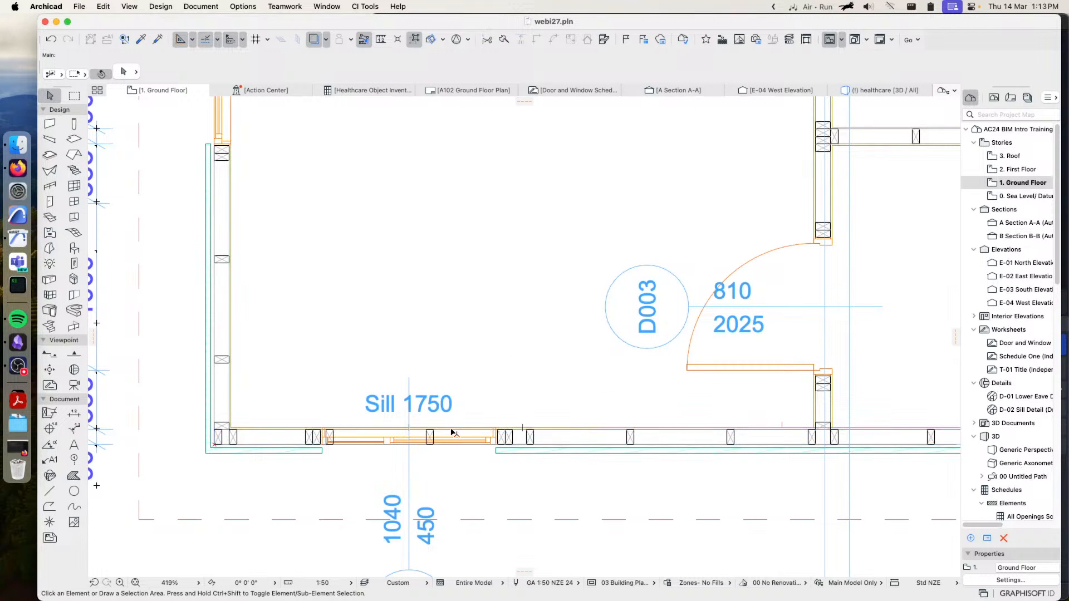
Examine the updated wall framing in the 3D generic perspective
{"action": "left_click", "coordinate": [881, 89]}
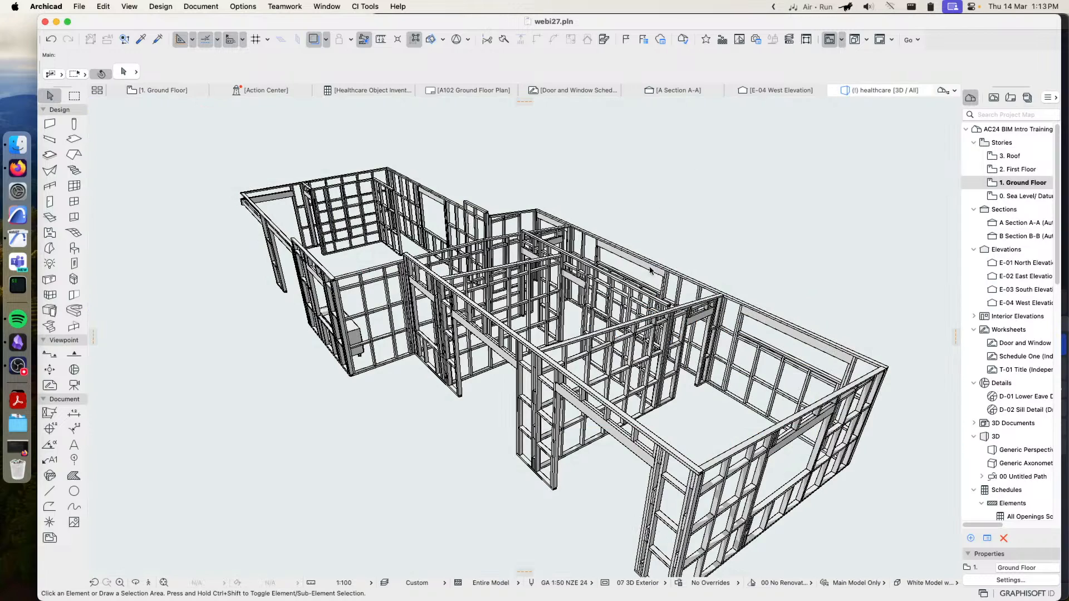
{"action": "key", "text": "shift+F3"}
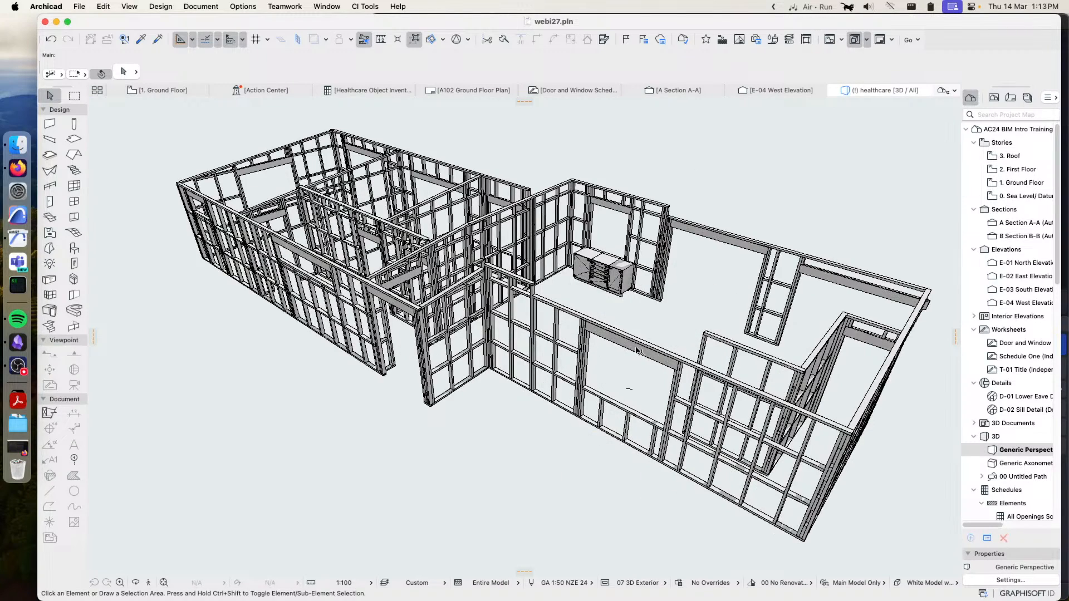
{"action": "middle_click_drag", "start_coordinate": [391, 327], "coordinate": [393, 370]}
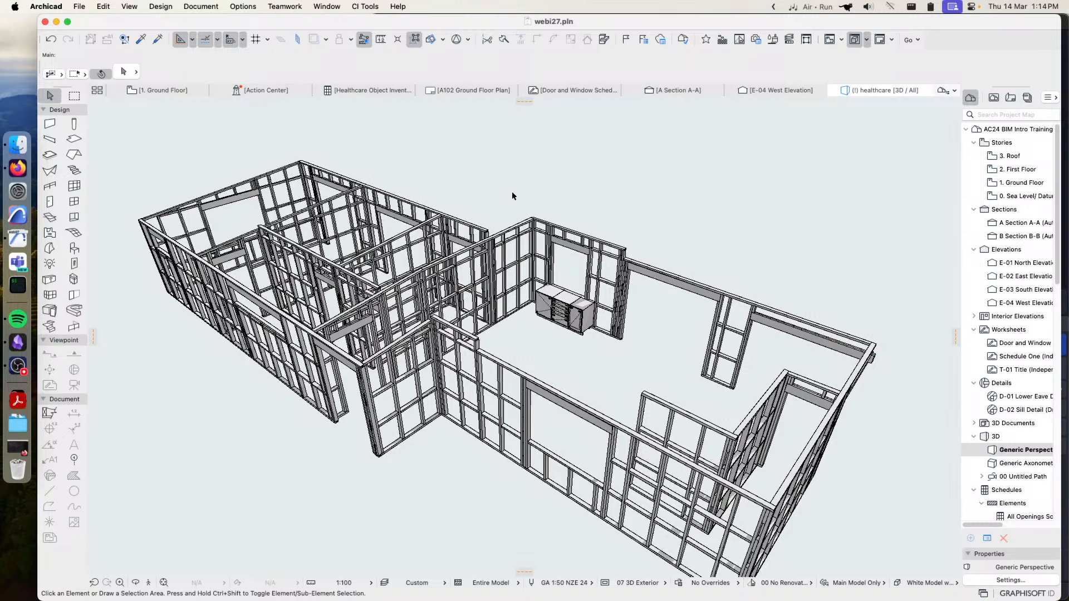
Return to the Ground Floor plan and show the whole floor
{"action": "left_click", "coordinate": [167, 90]}
{"action": "scroll", "coordinate": [525, 227], "scroll_direction": "down", "scroll_amount": 10}
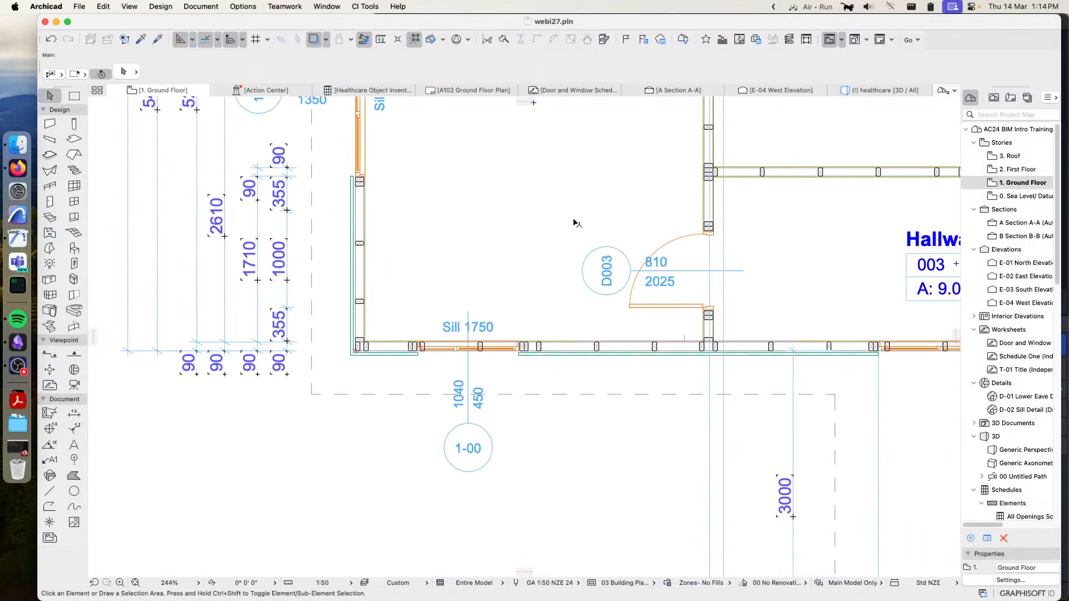
{"action": "middle_click_drag", "start_coordinate": [527, 278], "coordinate": [474, 342]}
{"action": "scroll", "coordinate": [473, 341], "scroll_direction": "down", "scroll_amount": 2}
{"action": "middle_click_drag", "start_coordinate": [530, 303], "coordinate": [470, 352]}
{"action": "scroll", "coordinate": [482, 331], "scroll_direction": "down", "scroll_amount": 2}
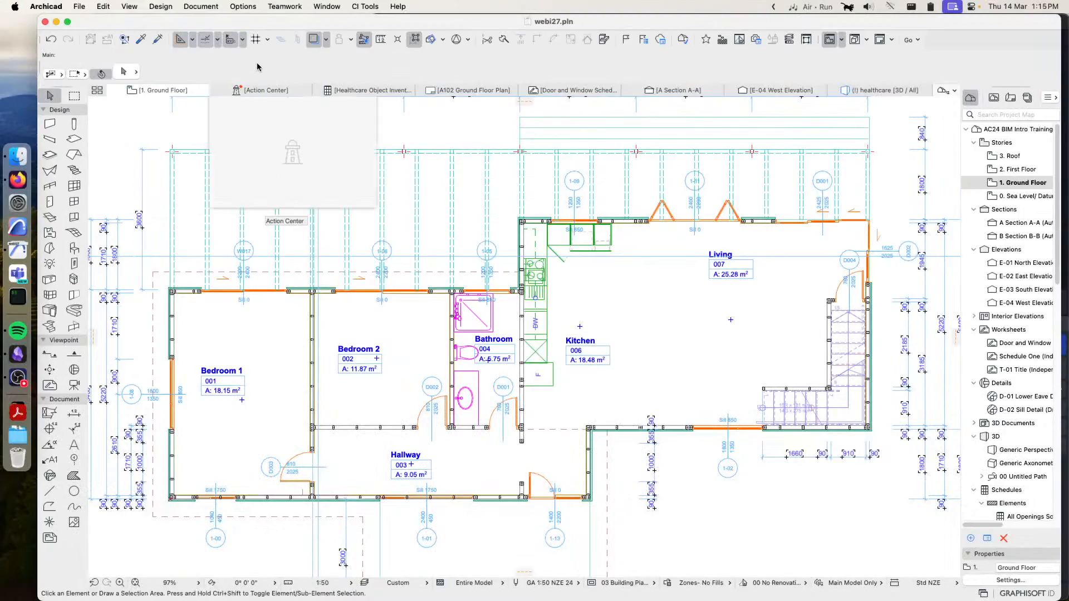
{"action": "mouse_move", "coordinate": [10, 5]}
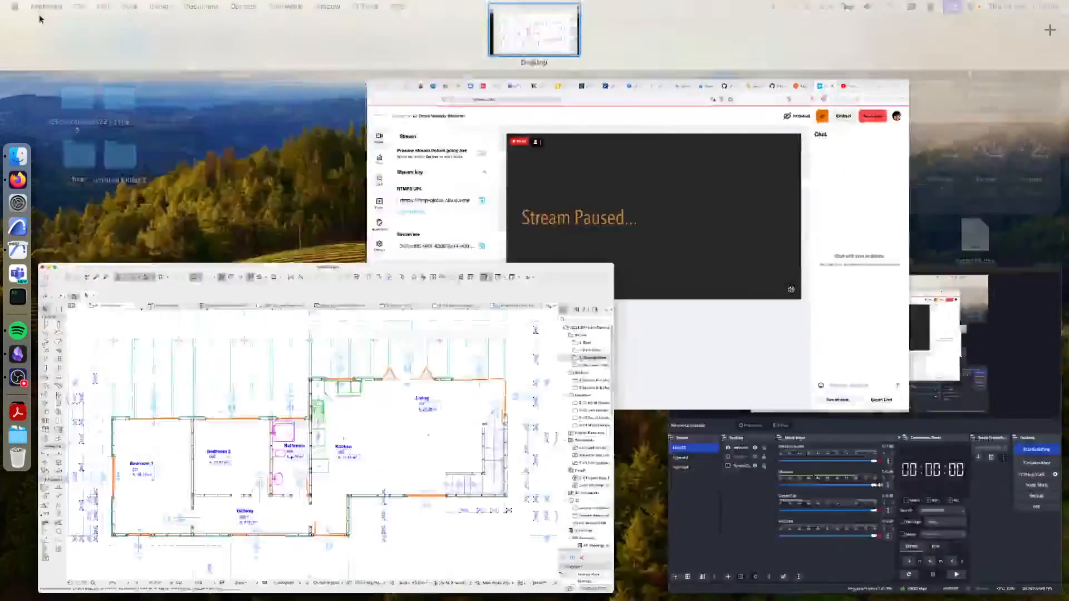
{"action": "left_click", "coordinate": [44, 8]}
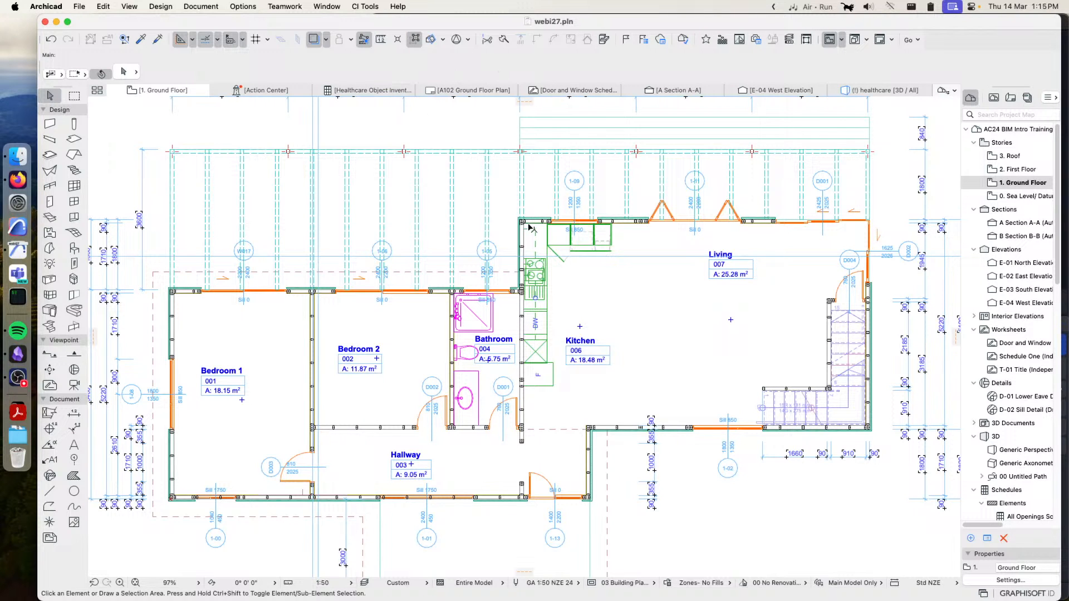
Review the list of available CiSelect commands and close it without running one
{"action": "scroll", "coordinate": [529, 220], "scroll_direction": "down", "scroll_amount": 3}
{"action": "middle_click_drag", "start_coordinate": [586, 218], "coordinate": [474, 210]}
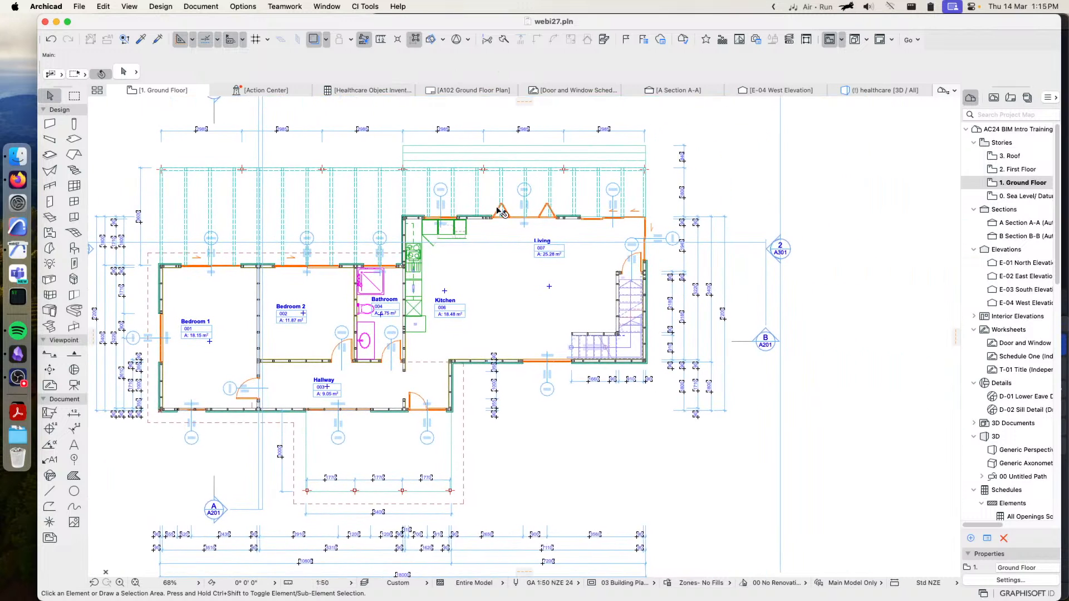
{"action": "left_click", "coordinate": [363, 8]}
{"action": "mouse_move", "coordinate": [397, 128]}
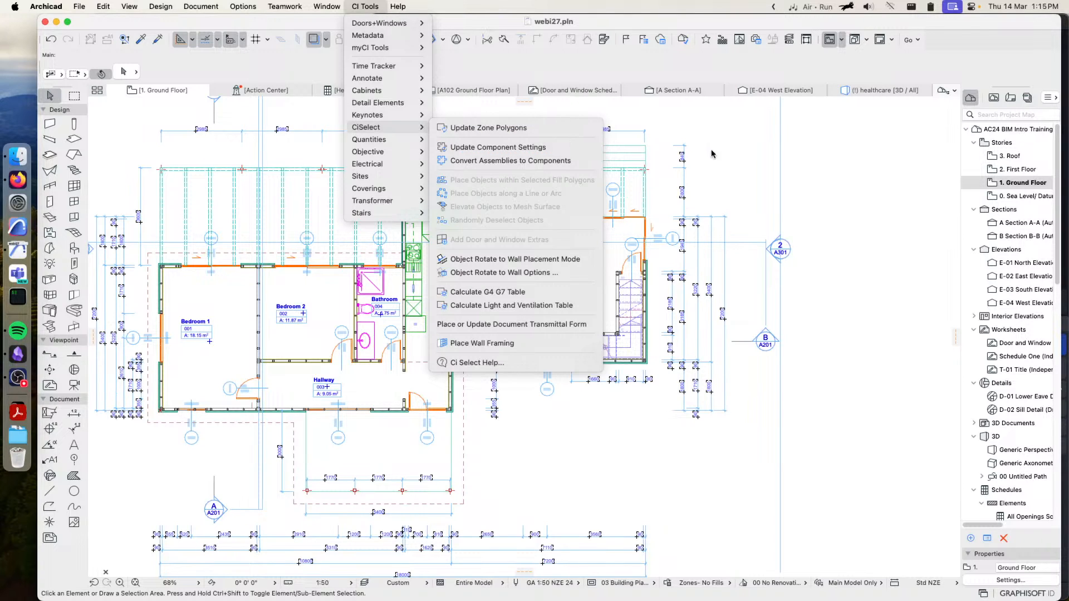
{"action": "left_click", "coordinate": [729, 157]}
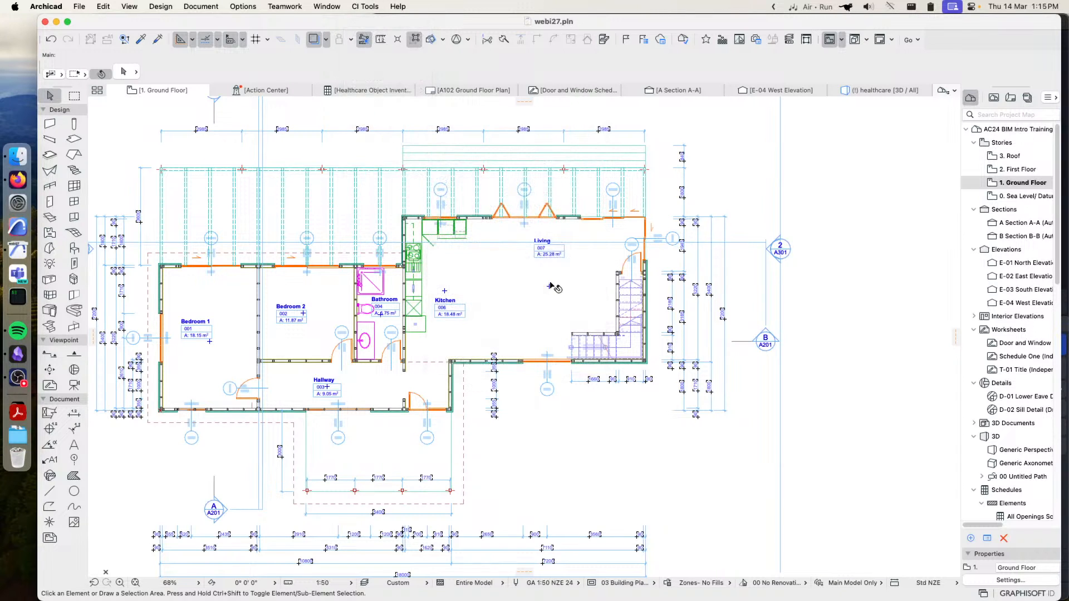
Check the zone stamp used by the Living zone in its selection settings and close them without changes
{"action": "scroll", "coordinate": [550, 285], "scroll_direction": "up", "scroll_amount": 4}
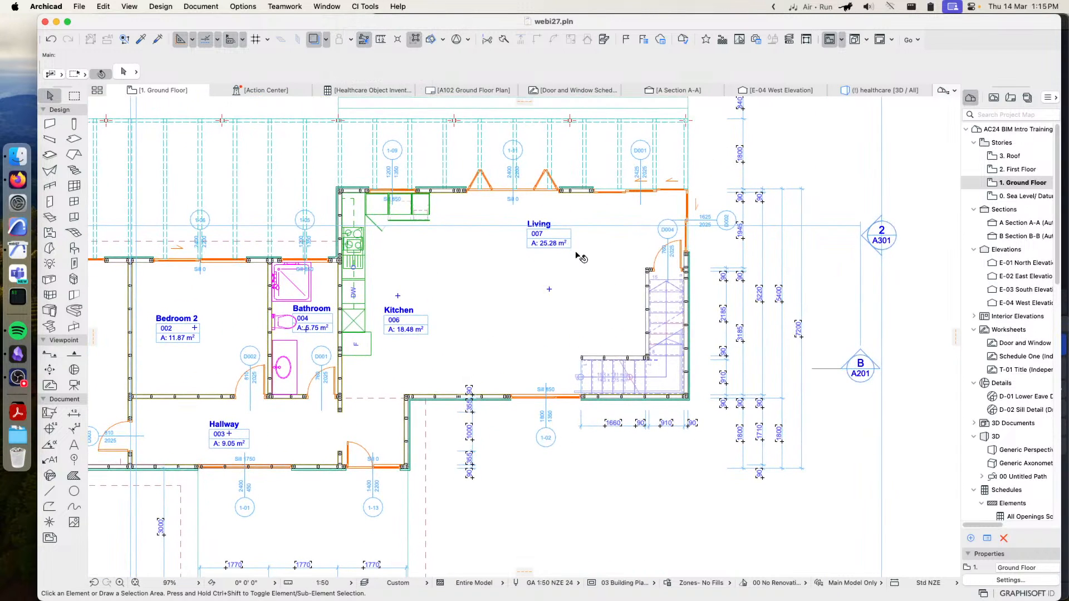
{"action": "left_click", "coordinate": [534, 225]}
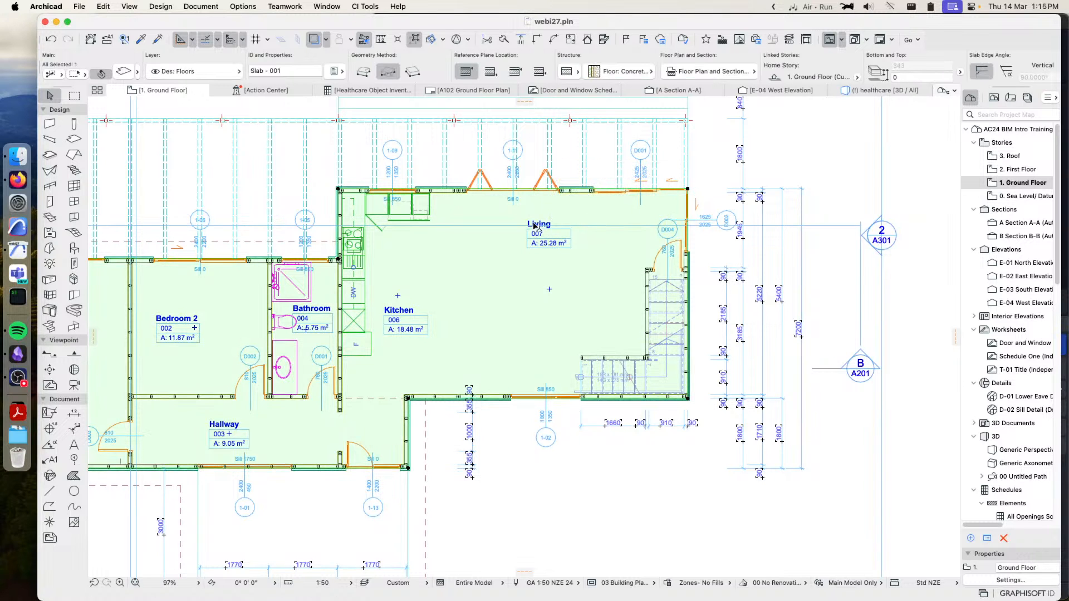
{"action": "key", "text": "Escape"}
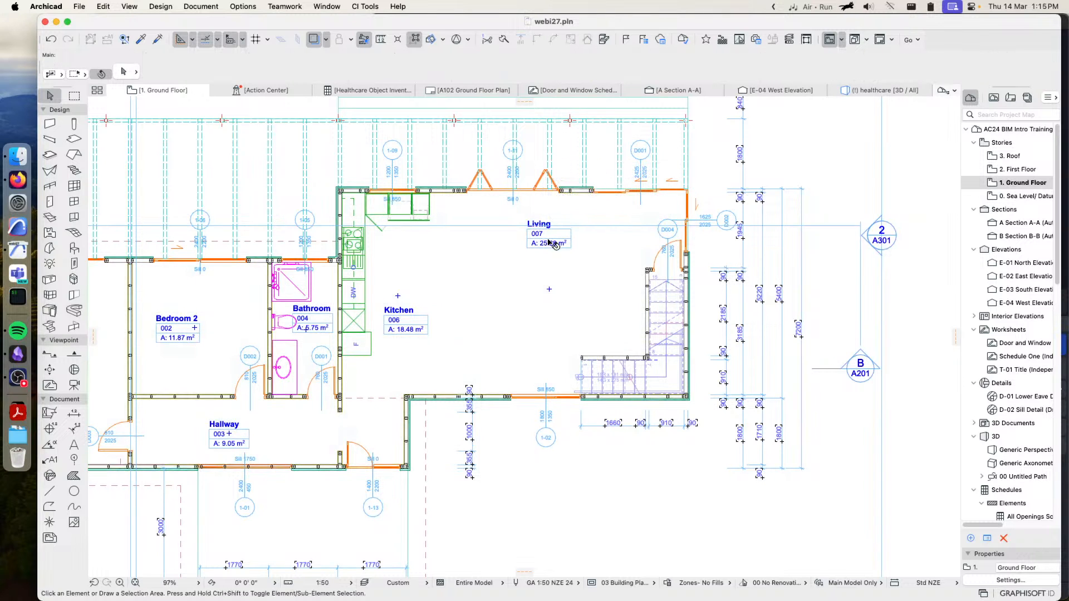
{"action": "left_click", "coordinate": [595, 224]}
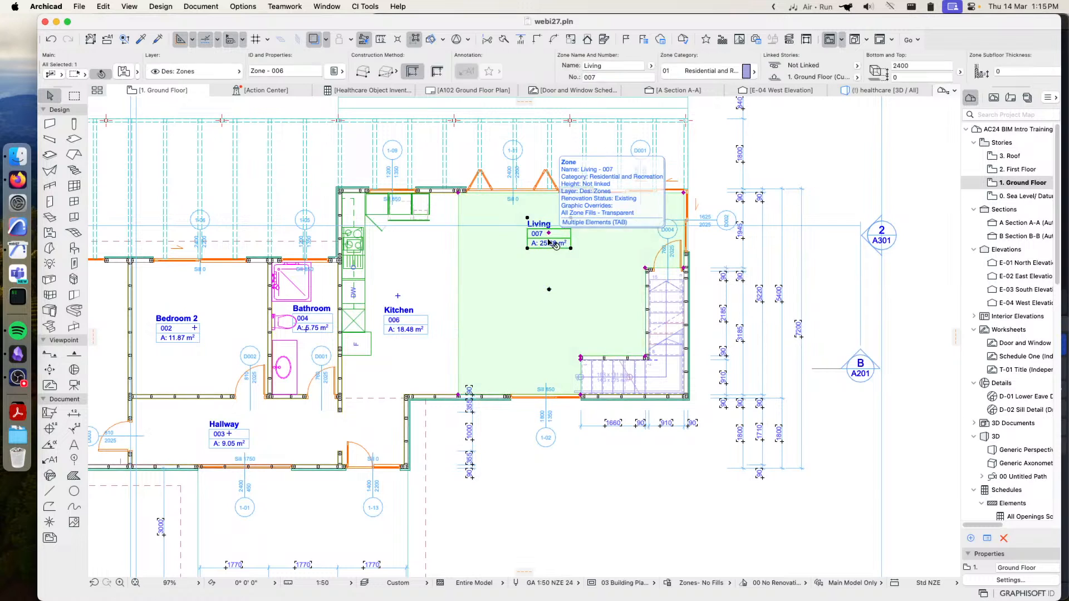
{"action": "left_click", "coordinate": [706, 71]}
{"action": "left_click", "coordinate": [705, 73]}
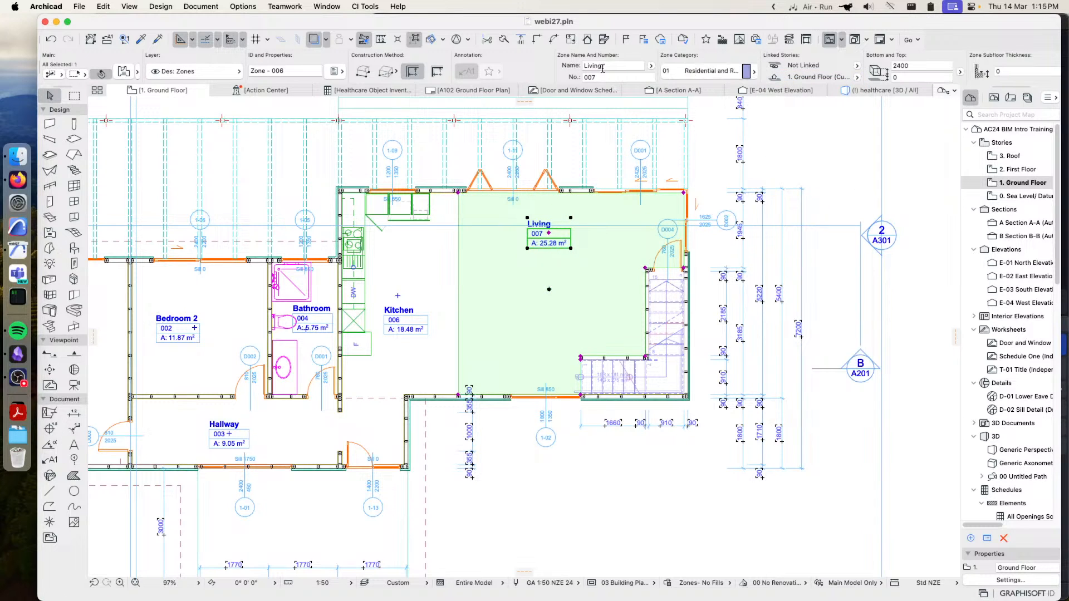
{"action": "left_click", "coordinate": [123, 71]}
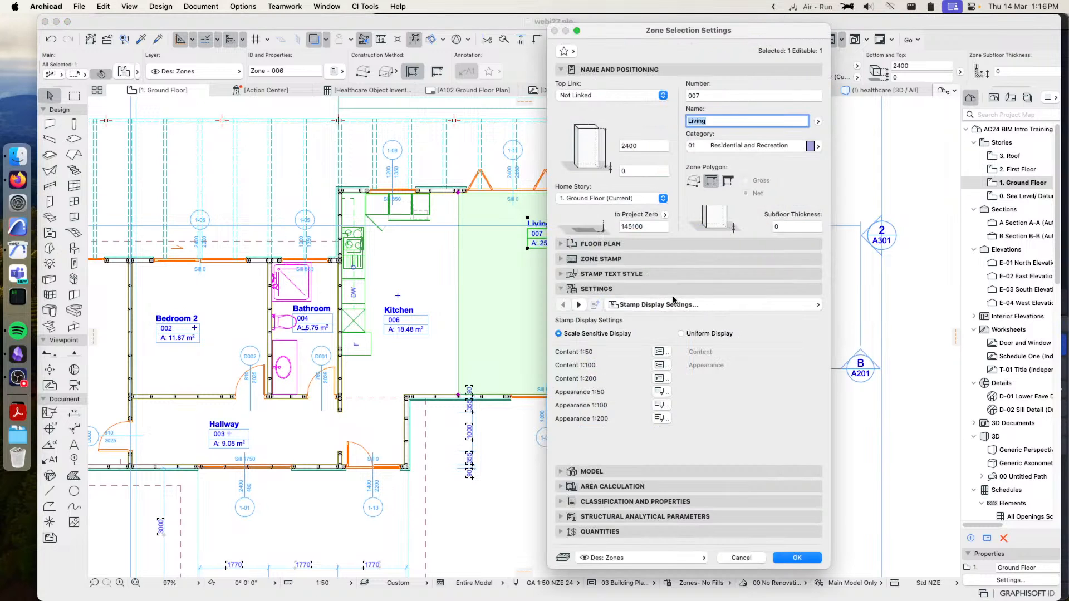
{"action": "left_click", "coordinate": [617, 263]}
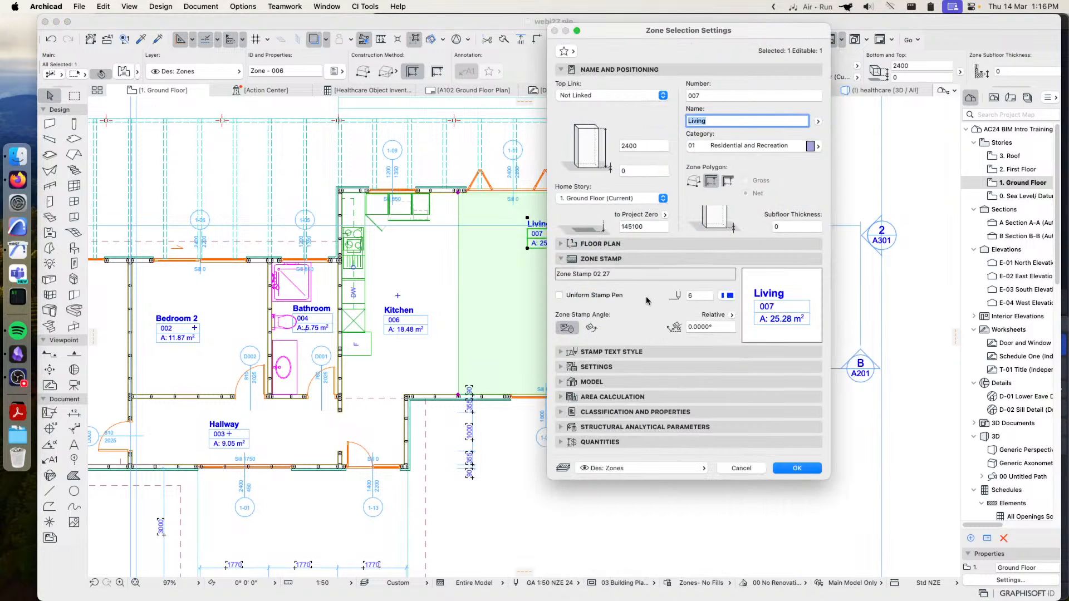
{"action": "left_click", "coordinate": [741, 468]}
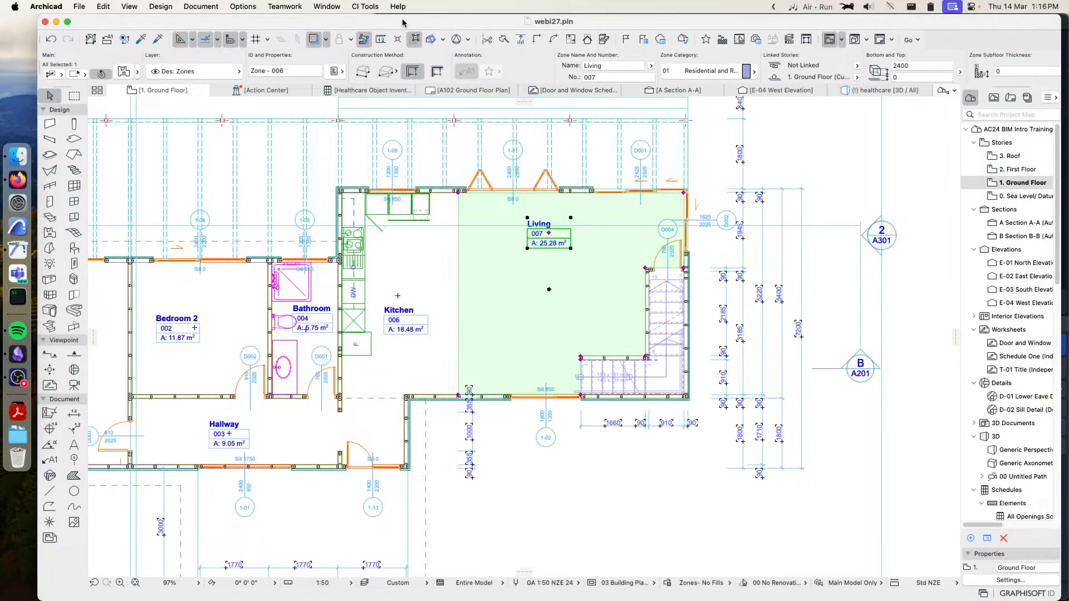
Set the zone stamp of the Residential and Recreation zone category to Zone Stamp #1940
{"action": "left_click", "coordinate": [356, 6]}
{"action": "mouse_move", "coordinate": [243, 7]}
{"action": "mouse_move", "coordinate": [279, 23]}
{"action": "left_click", "coordinate": [398, 130]}
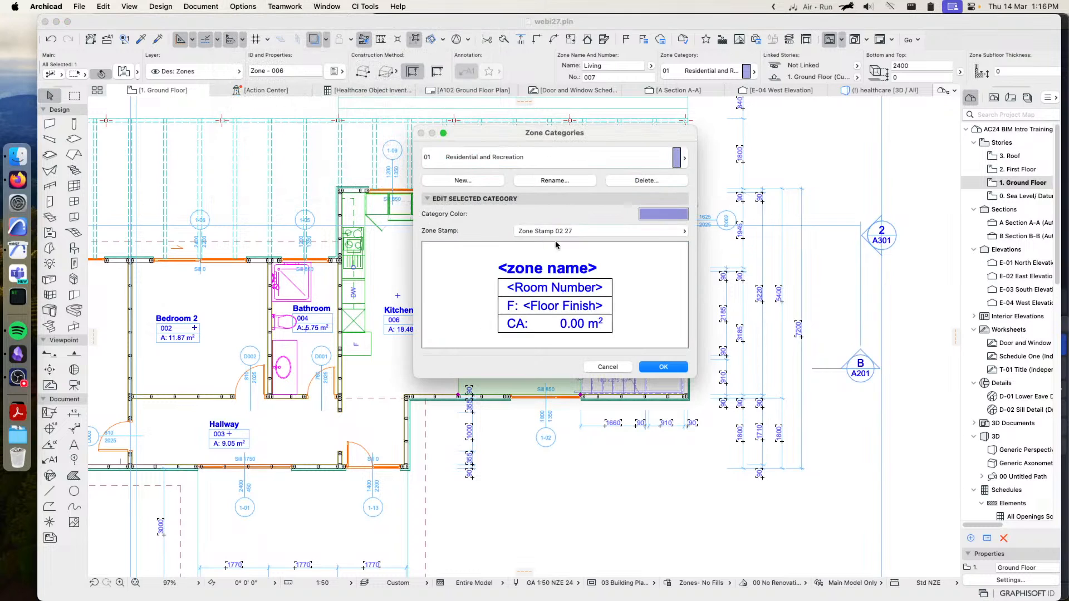
{"action": "left_click", "coordinate": [576, 231]}
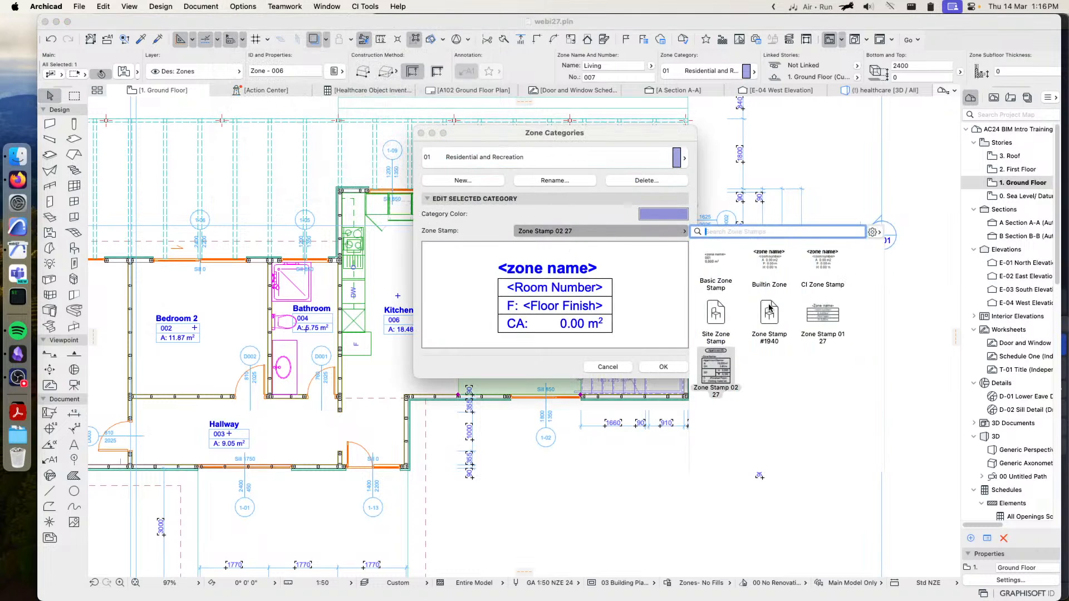
{"action": "left_click", "coordinate": [766, 323]}
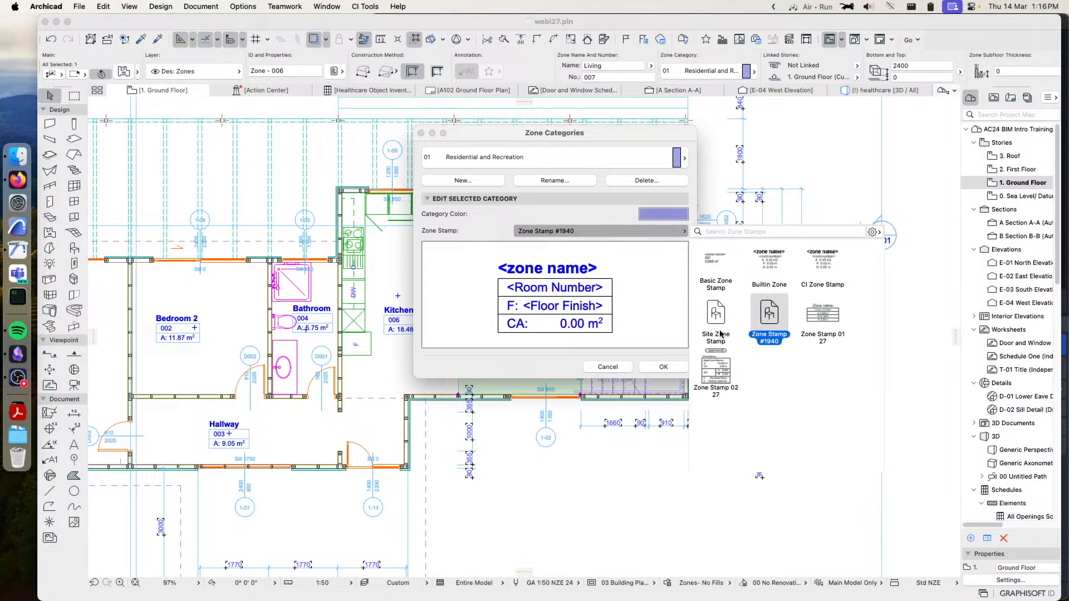
{"action": "left_click", "coordinate": [659, 299]}
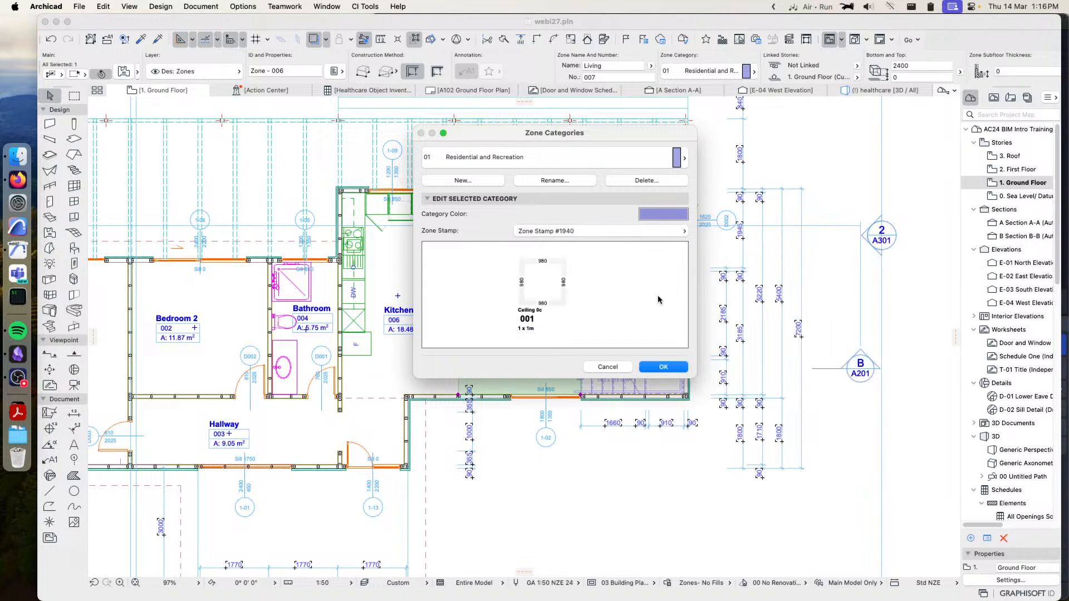
{"action": "left_click", "coordinate": [663, 367]}
{"action": "scroll", "coordinate": [560, 226], "scroll_direction": "up", "scroll_amount": 2}
{"action": "scroll", "coordinate": [564, 227], "scroll_direction": "up", "scroll_amount": 3}
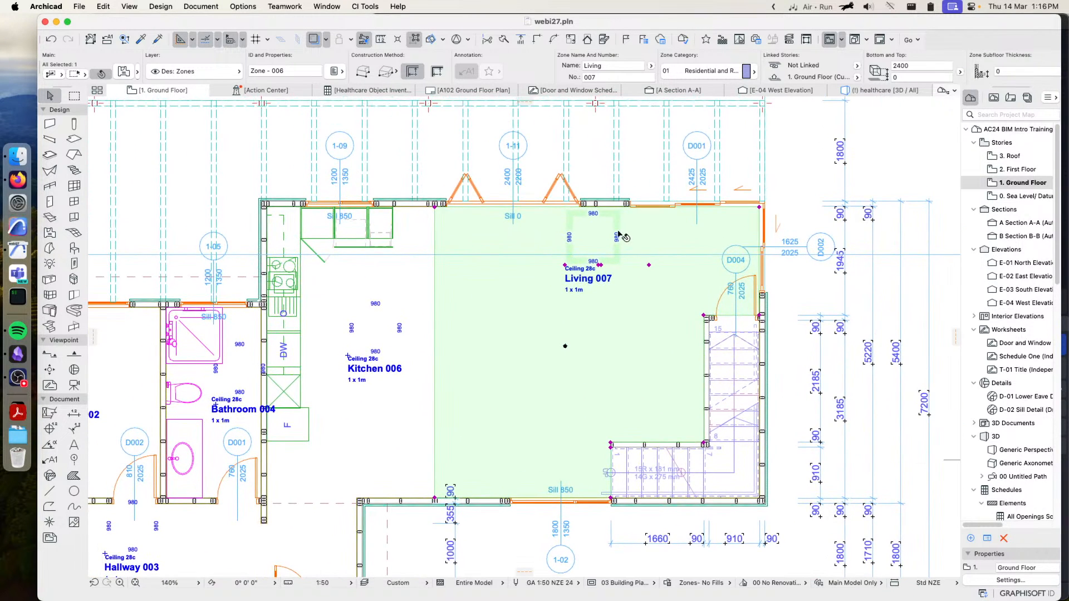
Clear the selection and run CiSelect's Update Zone Polygons on all zones
{"action": "left_click", "coordinate": [807, 151]}
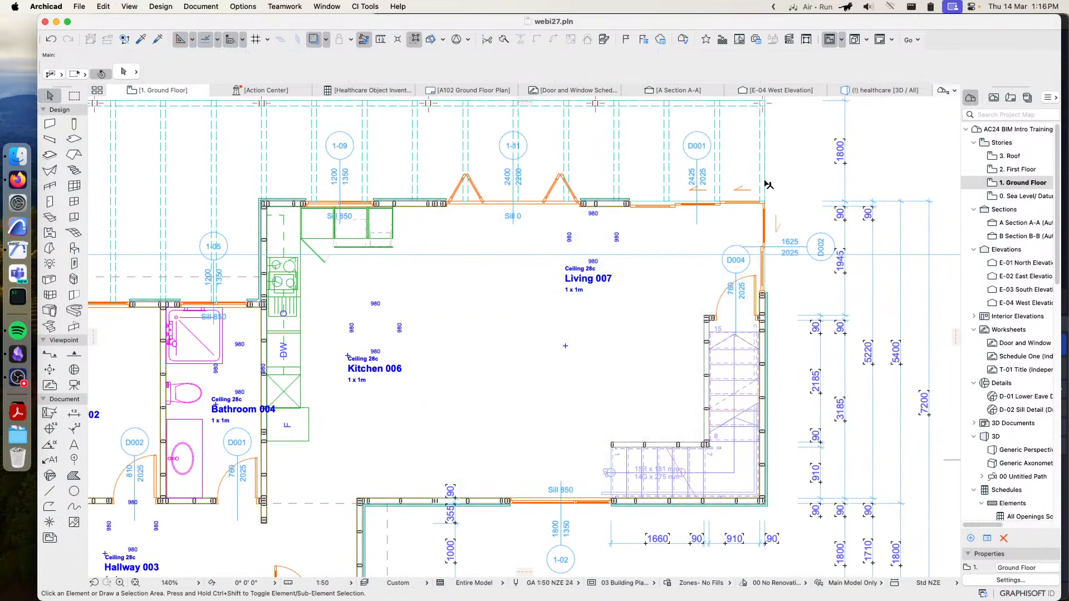
{"action": "left_click", "coordinate": [595, 266]}
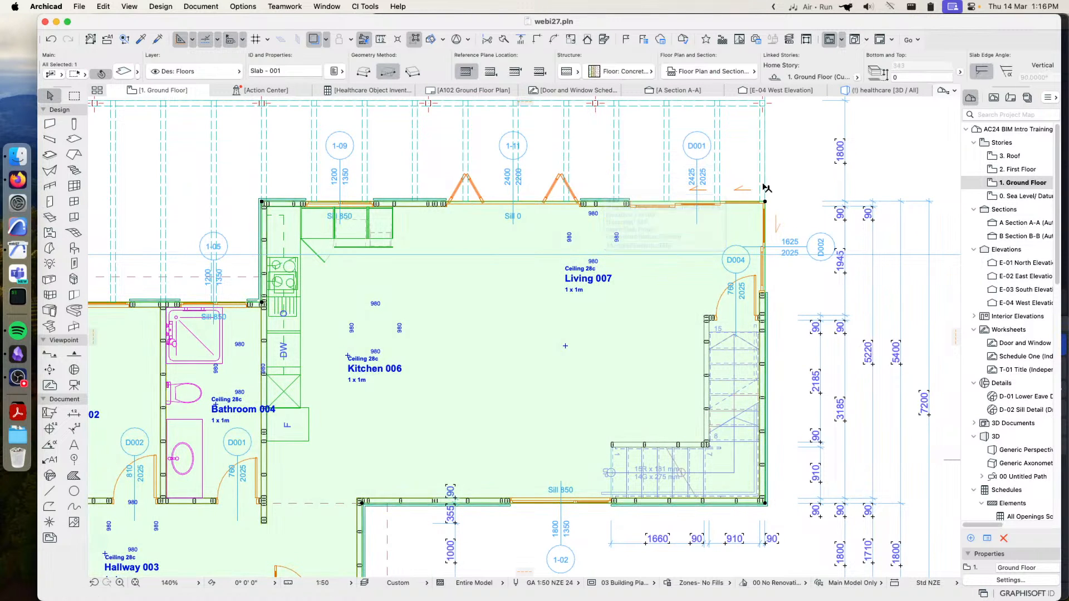
{"action": "left_click", "coordinate": [791, 155]}
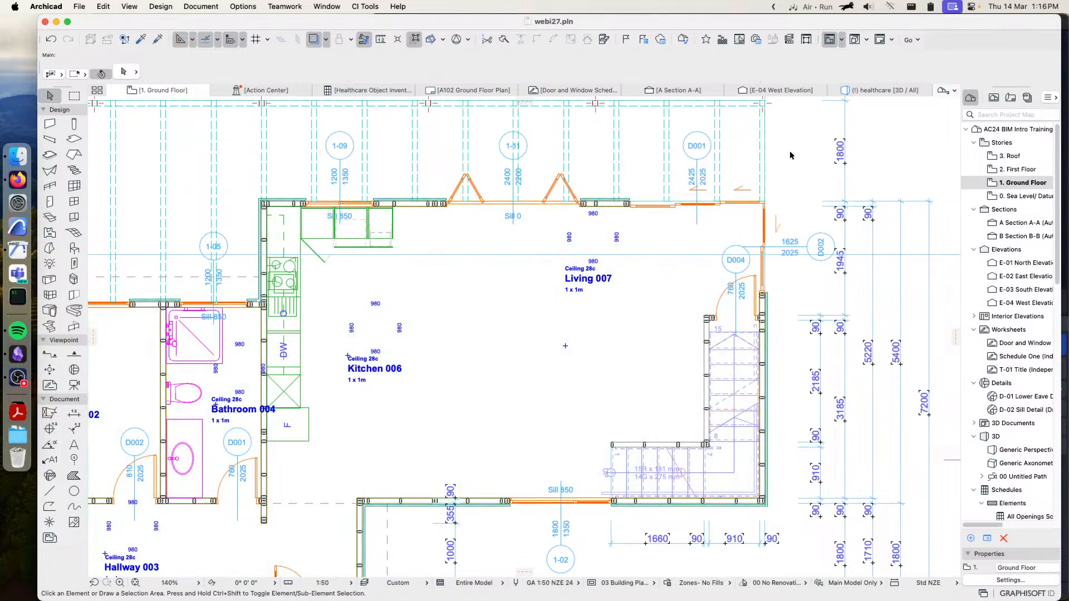
{"action": "left_click", "coordinate": [366, 6]}
{"action": "mouse_move", "coordinate": [367, 127]}
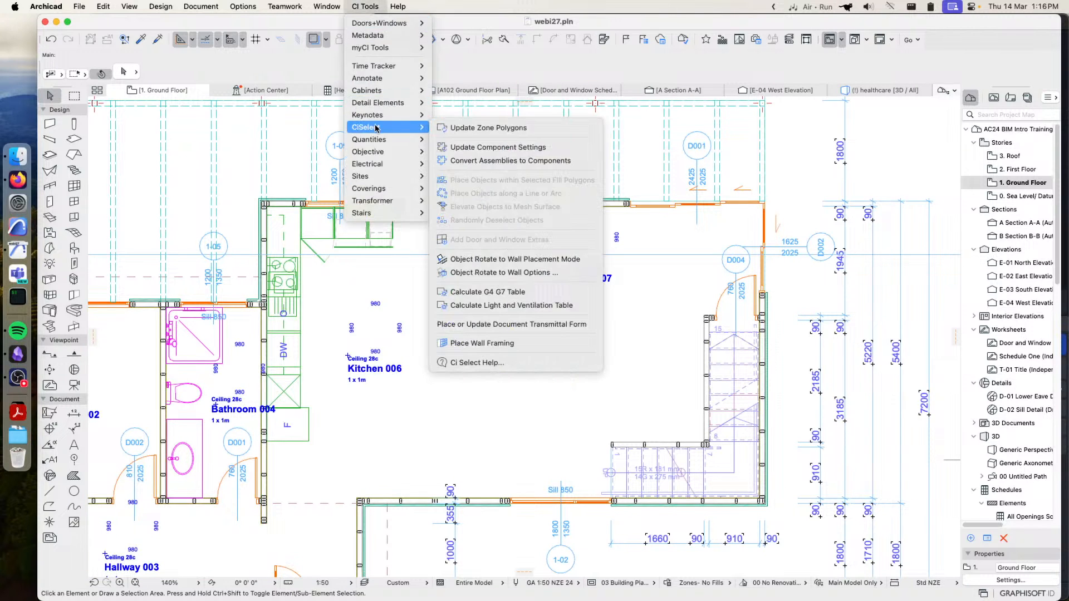
{"action": "left_click", "coordinate": [480, 131]}
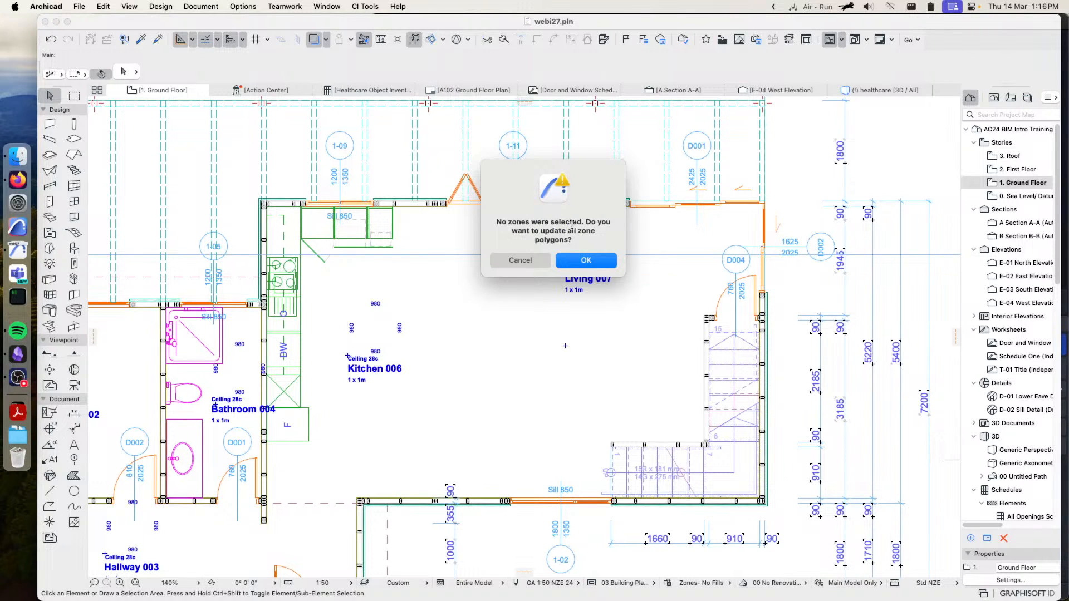
{"action": "left_click", "coordinate": [586, 261]}
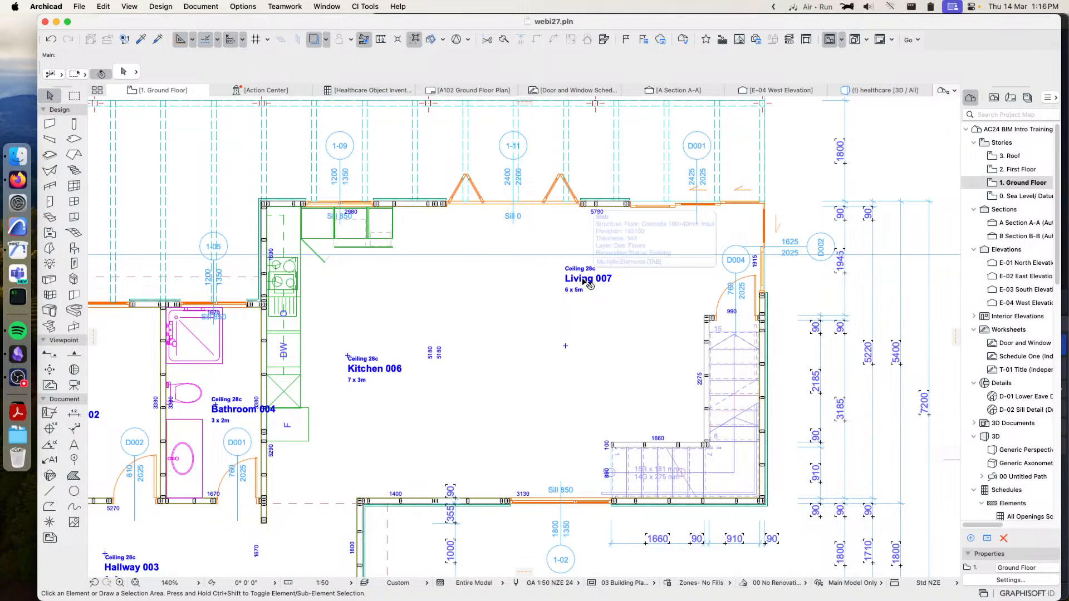
Select the Living zone and examine the wall dimensions around it and in the kitchen, bathroom, bedroom and hallway zones
{"action": "key", "text": "Tab"}
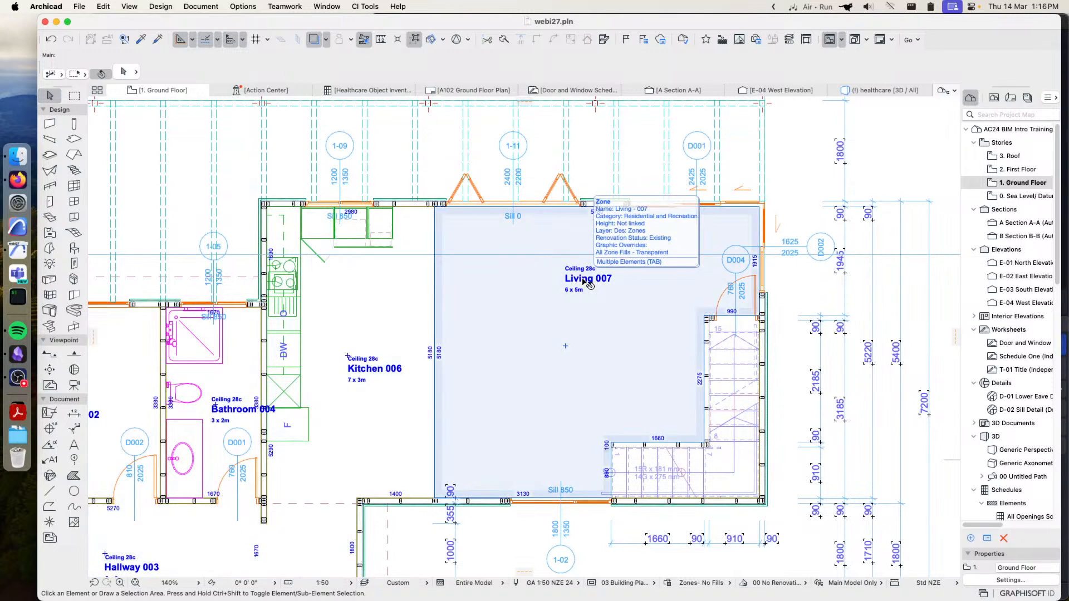
{"action": "left_click", "coordinate": [584, 282]}
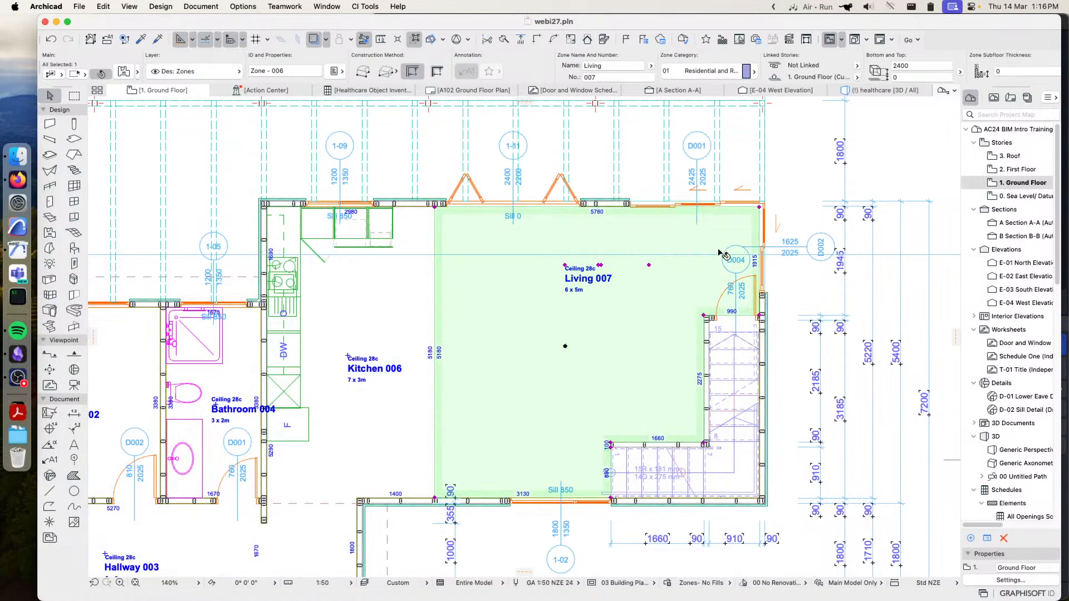
{"action": "scroll", "coordinate": [608, 282], "scroll_direction": "up", "scroll_amount": 5}
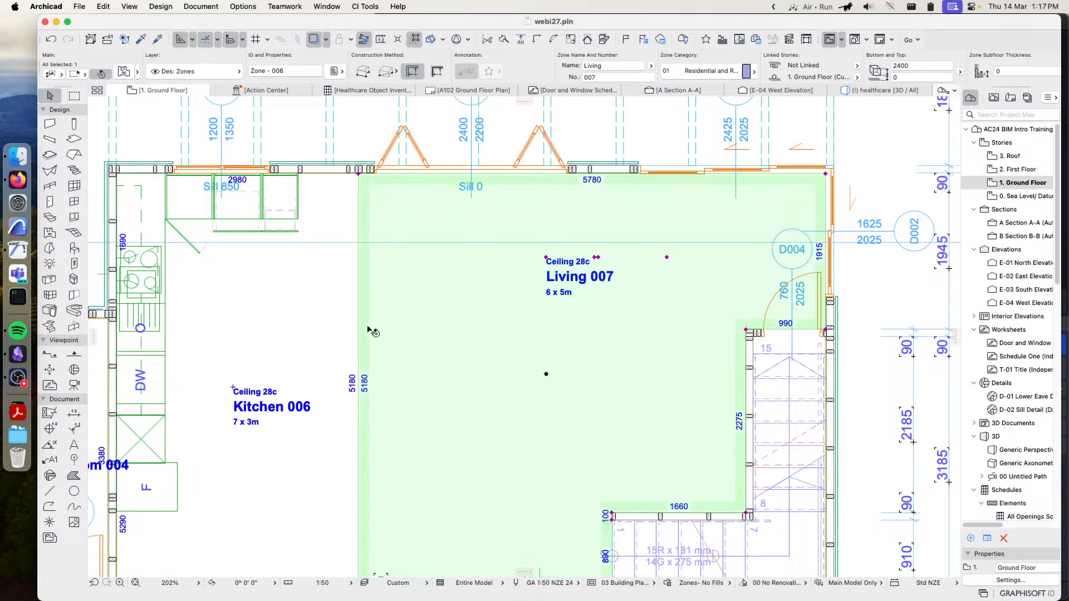
{"action": "middle_click_drag", "start_coordinate": [370, 396], "coordinate": [400, 317]}
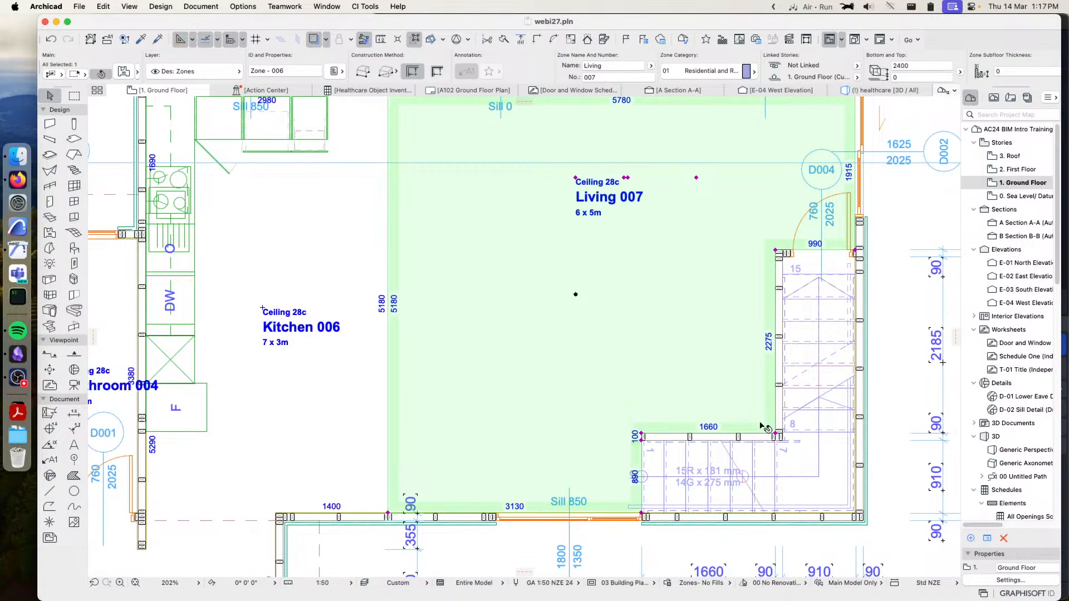
{"action": "middle_click_drag", "start_coordinate": [669, 223], "coordinate": [663, 276]}
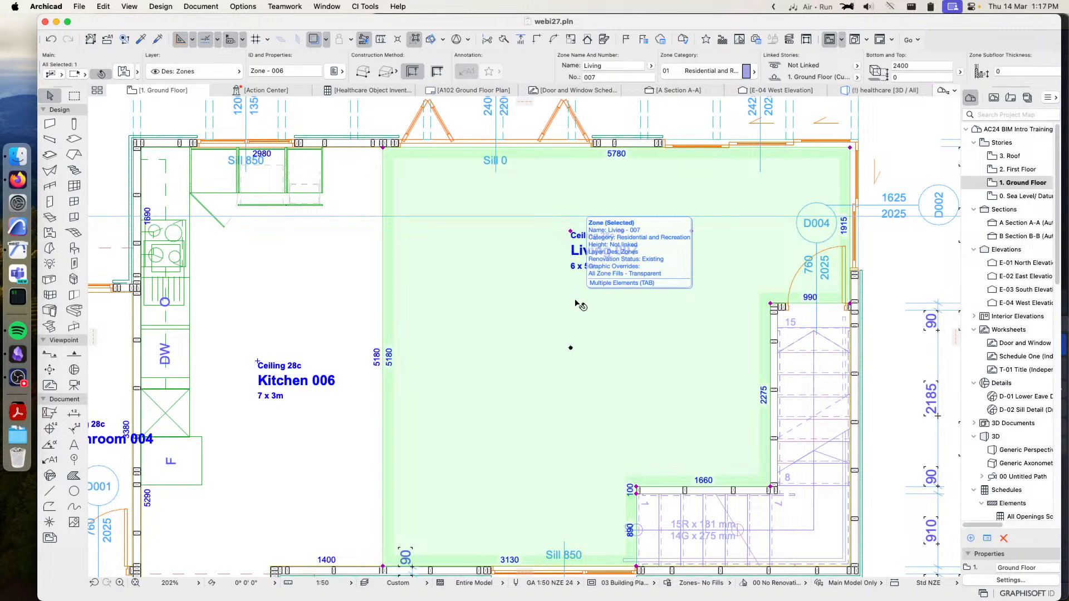
{"action": "scroll", "coordinate": [289, 340], "scroll_direction": "left", "scroll_amount": 10}
{"action": "scroll", "coordinate": [290, 340], "scroll_direction": "down", "scroll_amount": 3}
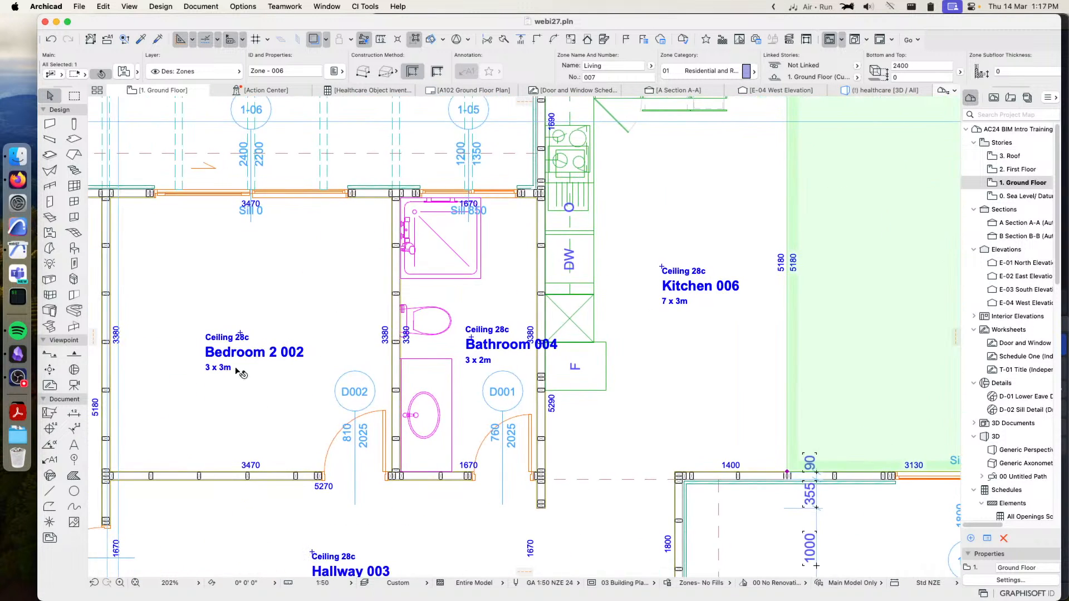
{"action": "scroll", "coordinate": [593, 284], "scroll_direction": "down", "scroll_amount": 5}
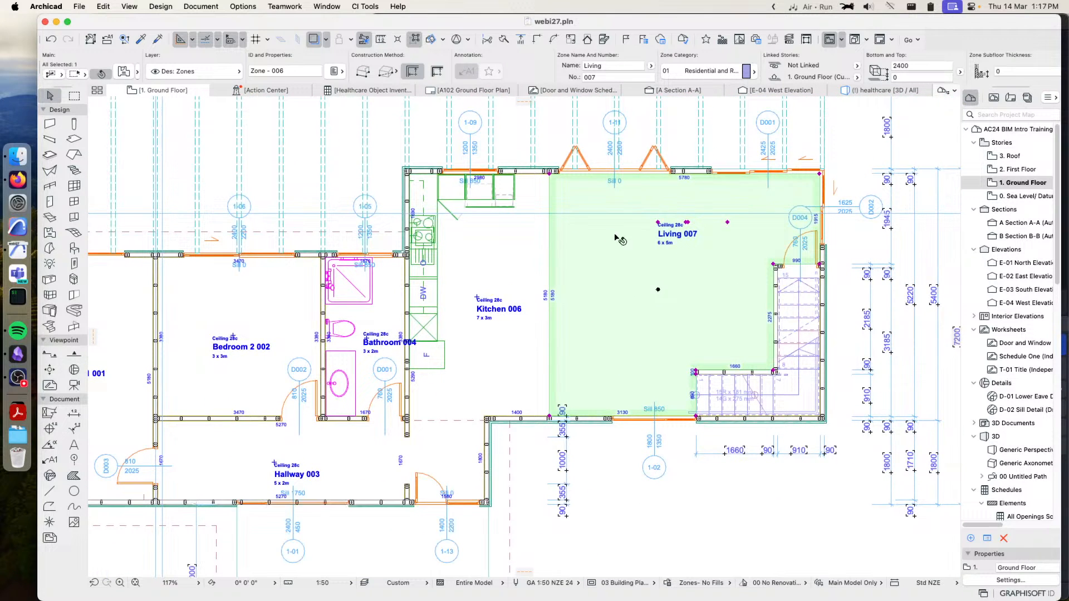
Move the Living zone out of the building to the empty area east of the plan
{"action": "left_click", "coordinate": [820, 175]}
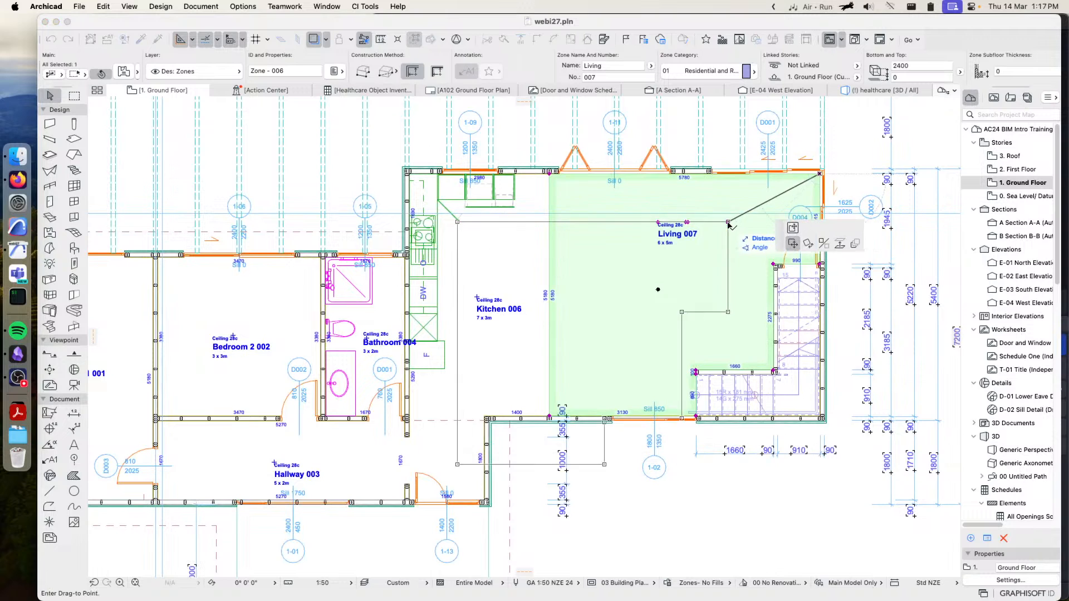
{"action": "scroll", "coordinate": [746, 210], "scroll_direction": "down", "scroll_amount": 5}
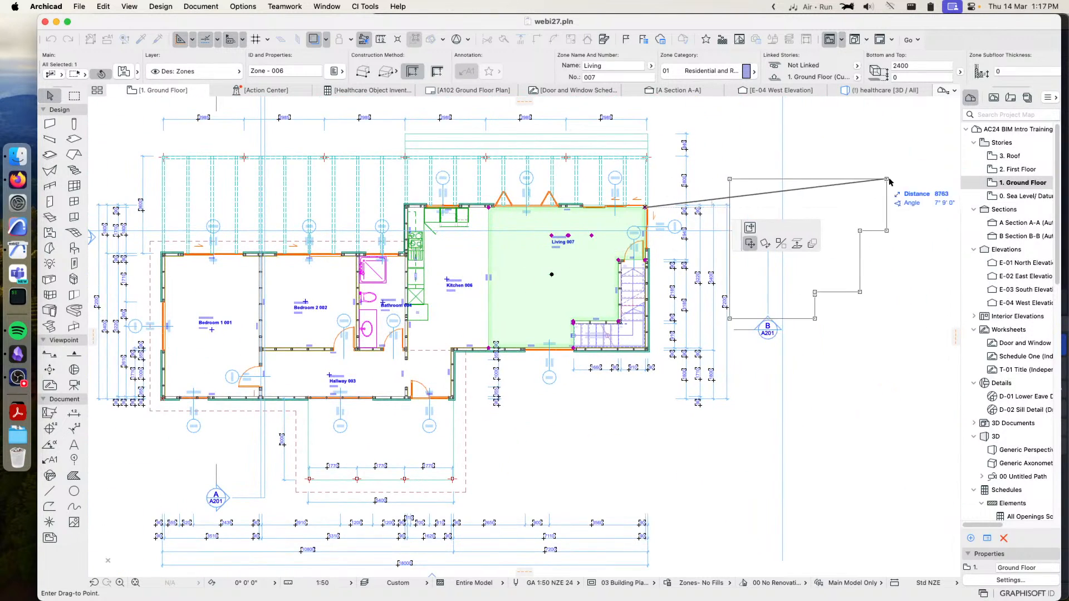
{"action": "left_click", "coordinate": [934, 171]}
Add a node midway along the Living zone's upper edge and pull it inward, forming two sloping edges about 3000 mm long
{"action": "middle_click_drag", "start_coordinate": [893, 155], "coordinate": [747, 206]}
{"action": "scroll", "coordinate": [748, 212], "scroll_direction": "up", "scroll_amount": 5}
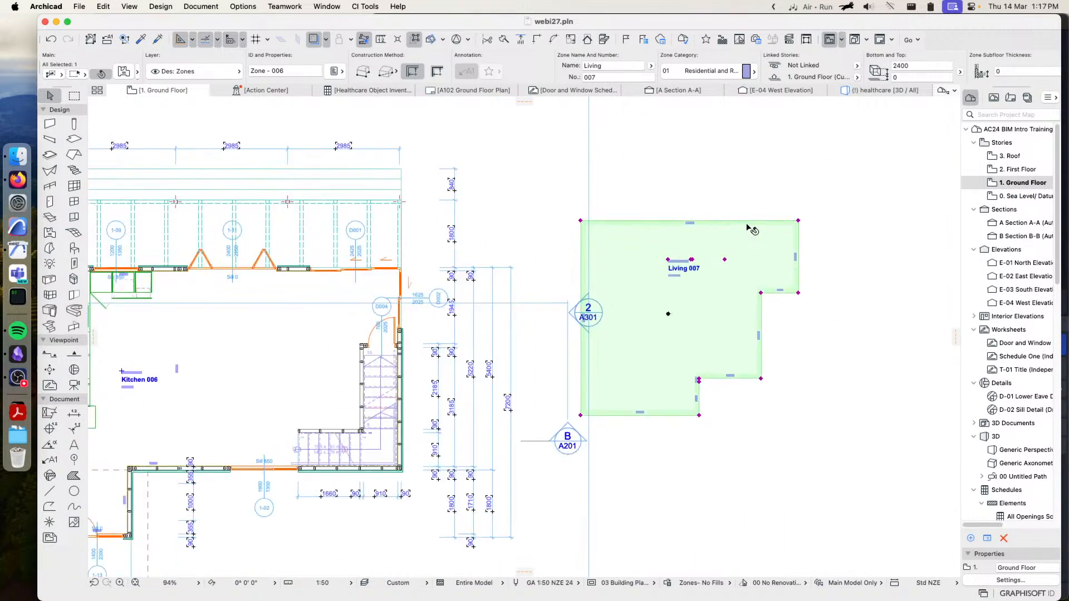
{"action": "left_click", "coordinate": [657, 218]}
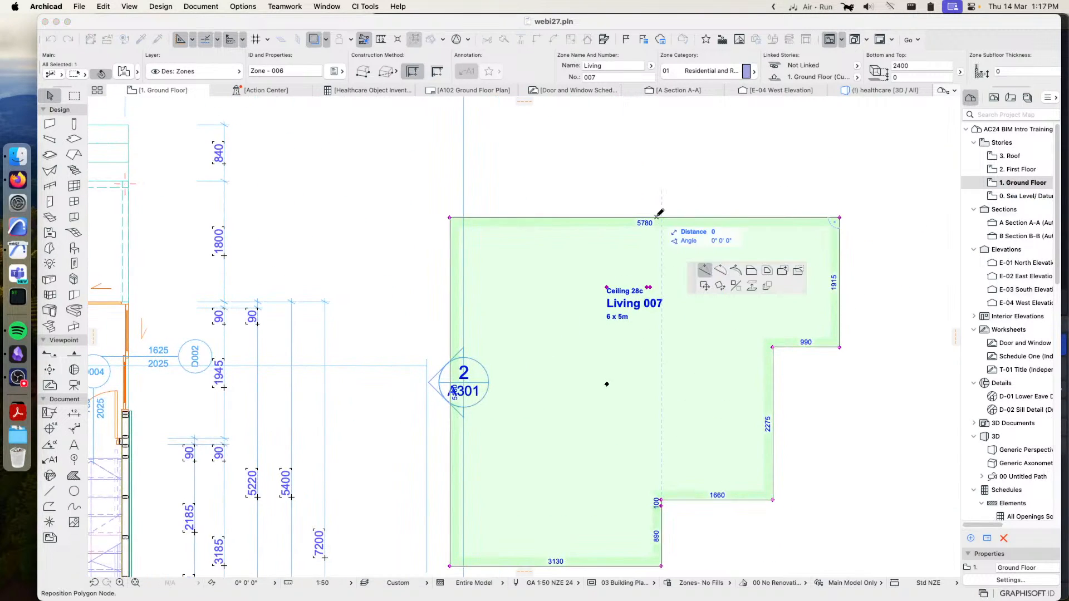
{"action": "left_click", "coordinate": [645, 268]}
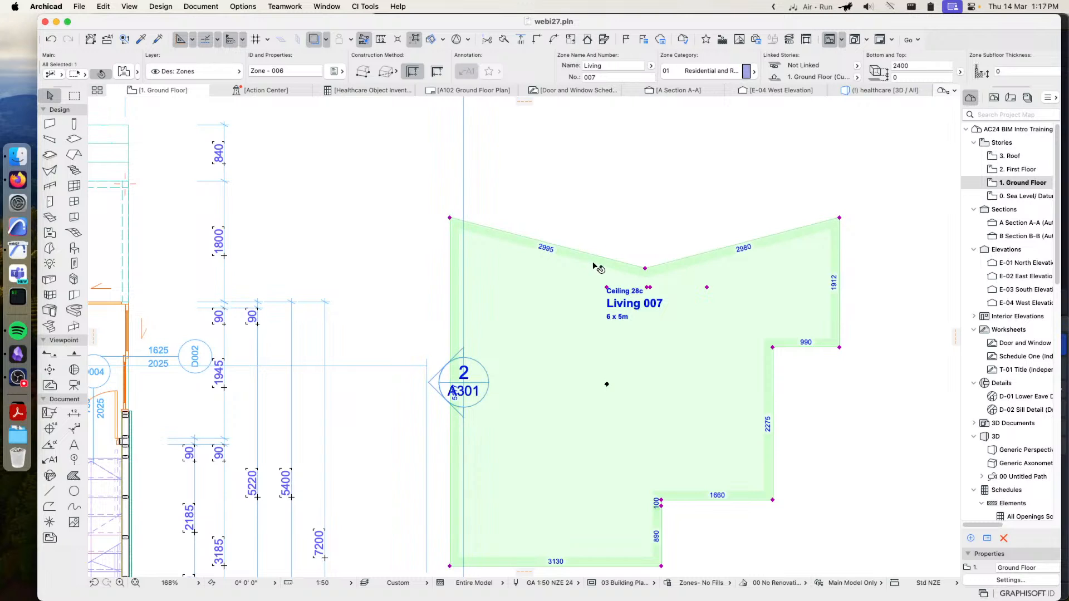
Move the reshaped Living zone clear of the section 2 marker
{"action": "mouse_move", "coordinate": [594, 265]}
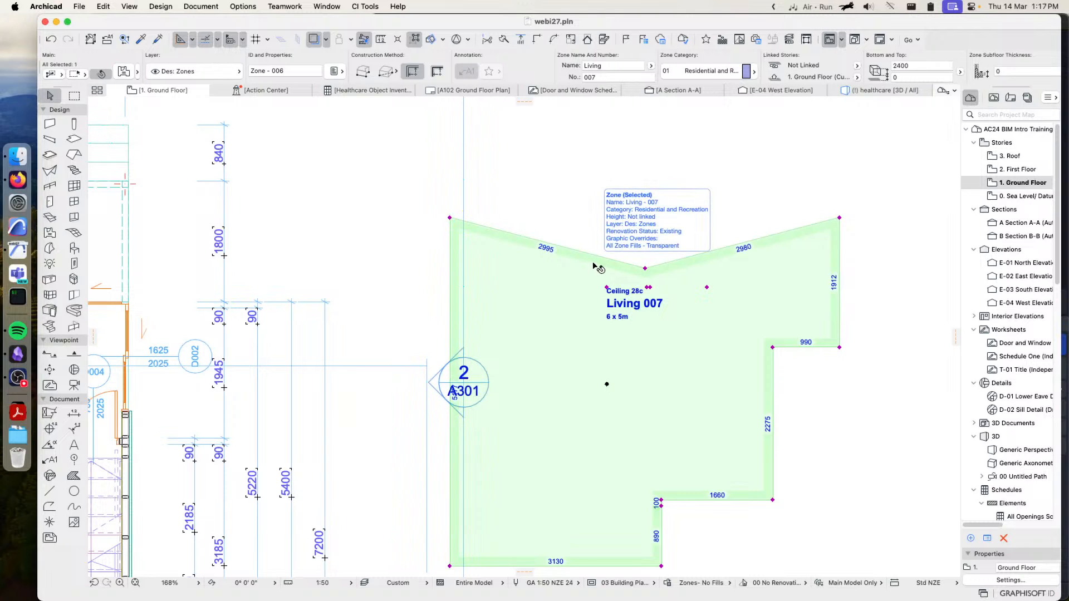
{"action": "left_click", "coordinate": [645, 269]}
{"action": "left_click", "coordinate": [658, 254]}
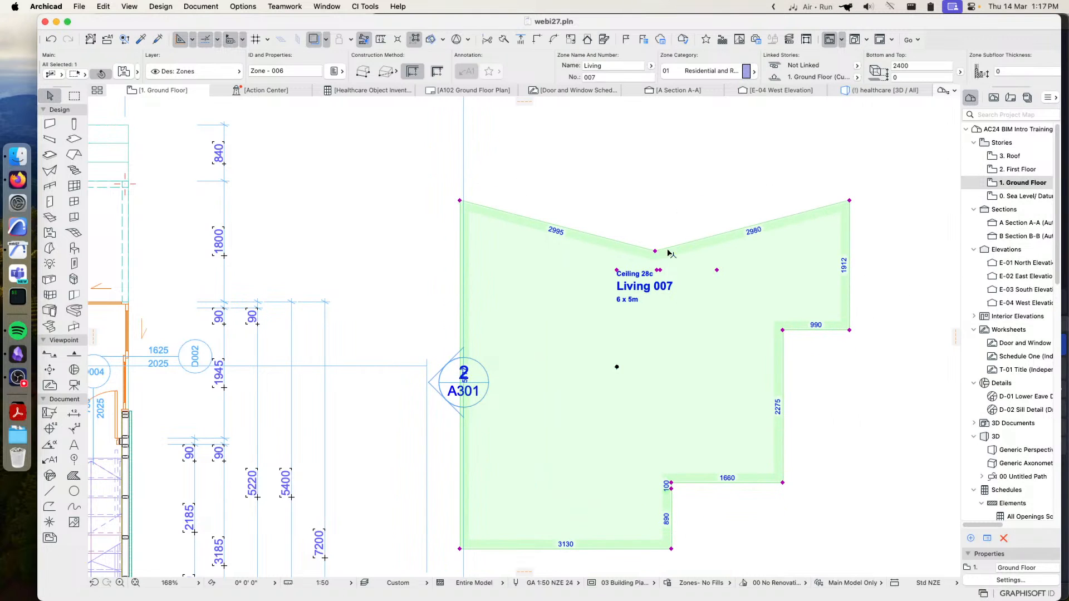
{"action": "left_click", "coordinate": [656, 251]}
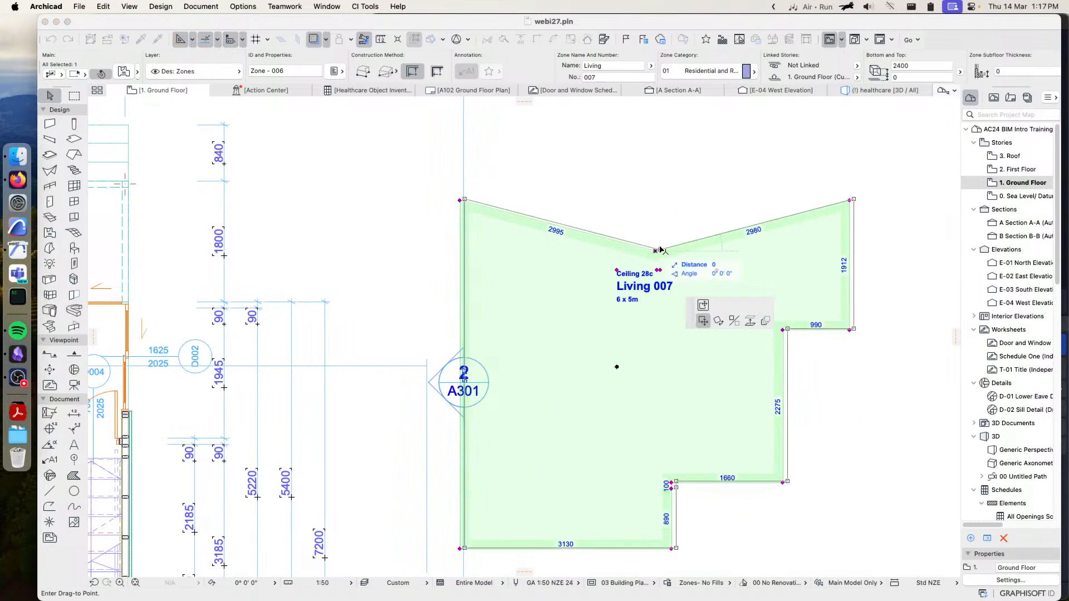
{"action": "left_click", "coordinate": [695, 237]}
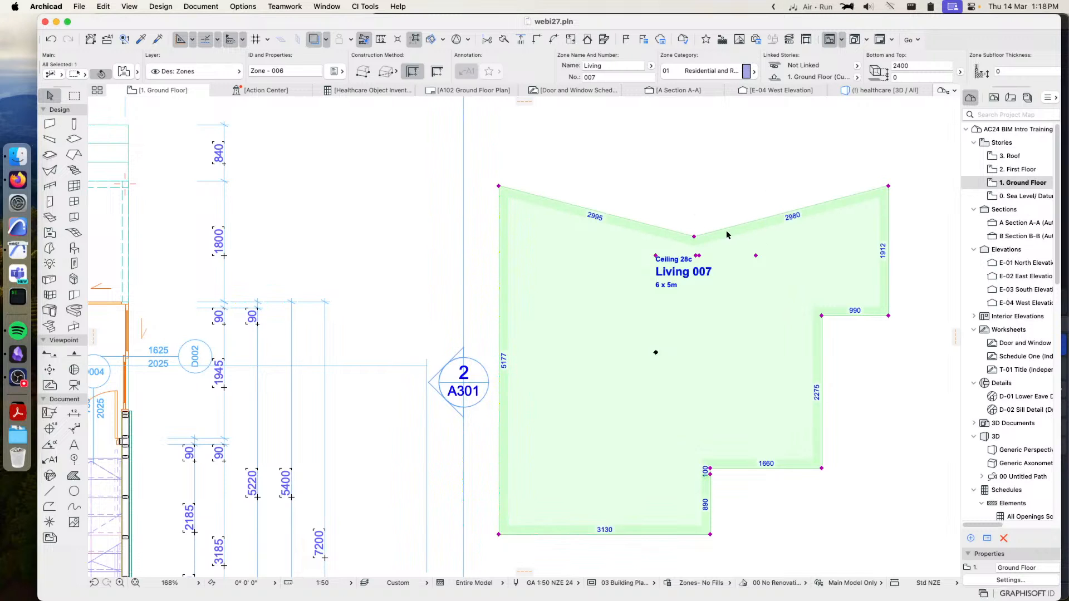
Run CiSelect's Update Zone Polygons on the selected Living zone
{"action": "left_click", "coordinate": [362, 7]}
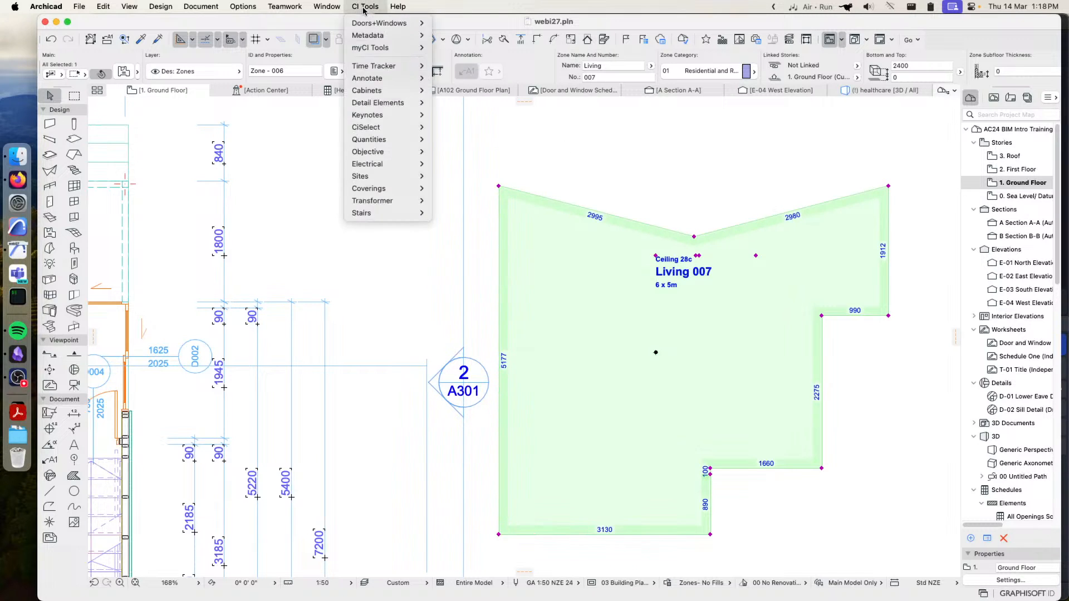
{"action": "mouse_move", "coordinate": [405, 128]}
{"action": "left_click", "coordinate": [467, 129]}
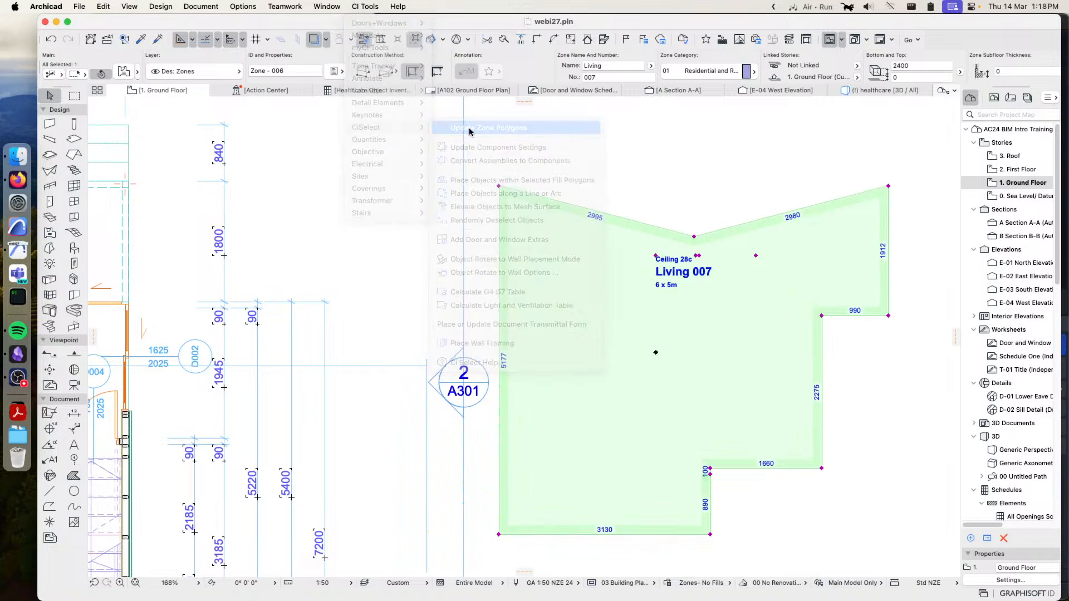
Delete the reshaped Living zone from the empty area east of the plan
{"action": "scroll", "coordinate": [291, 397], "scroll_direction": "down", "scroll_amount": 3}
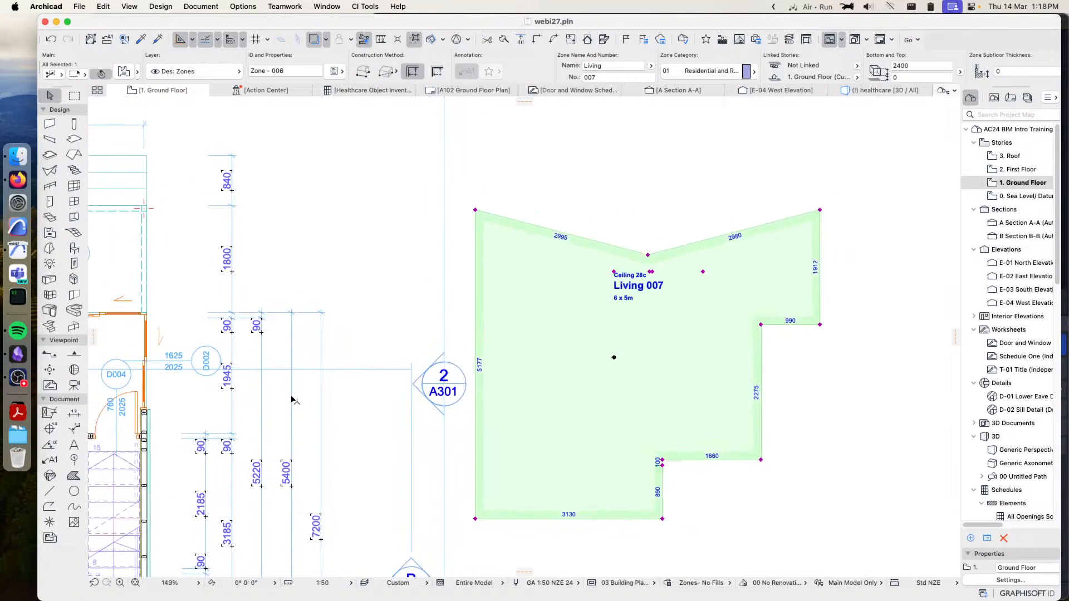
{"action": "scroll", "coordinate": [584, 345], "scroll_direction": "up", "scroll_amount": 2}
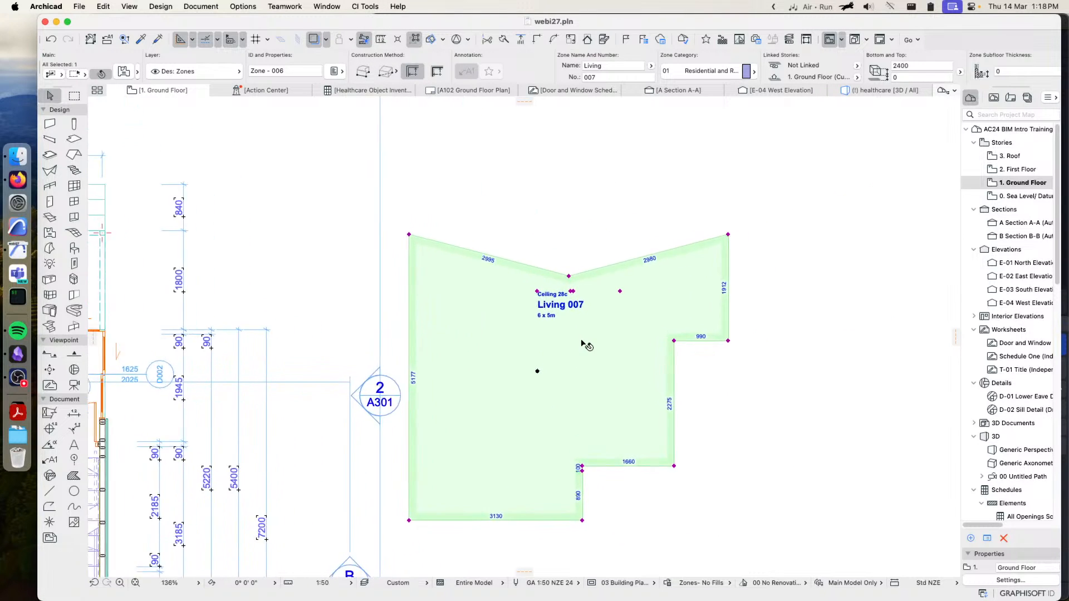
{"action": "scroll", "coordinate": [559, 291], "scroll_direction": "up", "scroll_amount": 1}
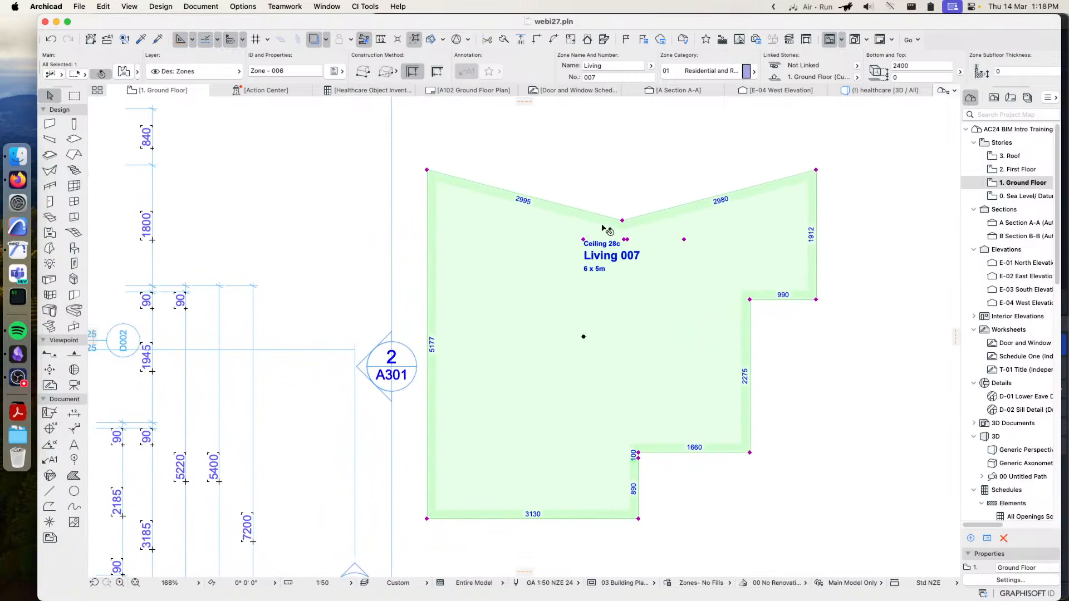
{"action": "left_click", "coordinate": [641, 150]}
{"action": "key", "text": "Delete"}
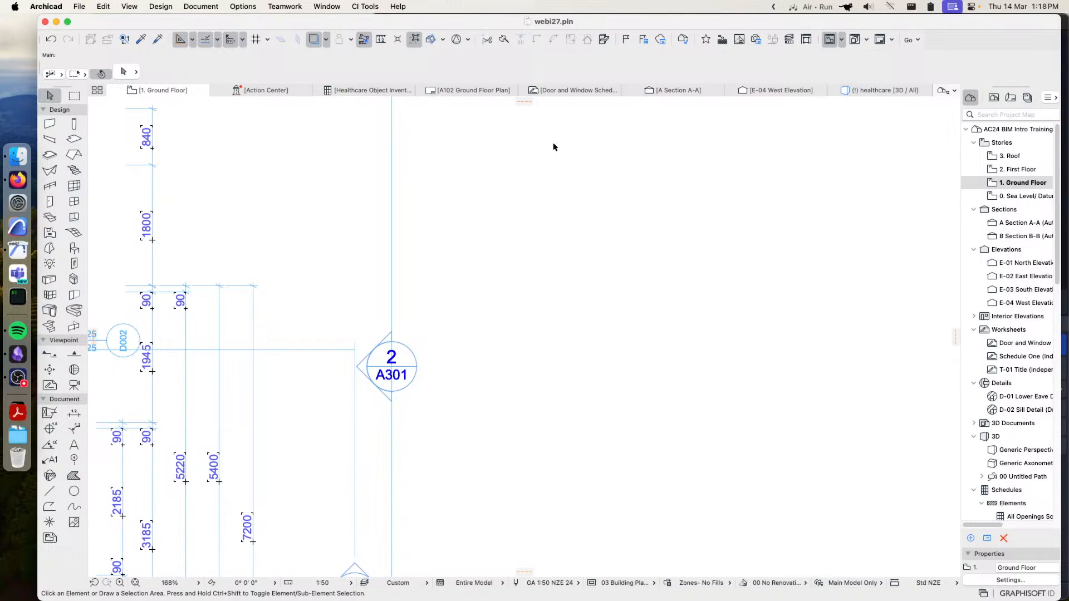
Check which zone stamp is assigned to the Residential and Recreation zone category, leaving its settings unchanged
{"action": "left_click", "coordinate": [365, 6]}
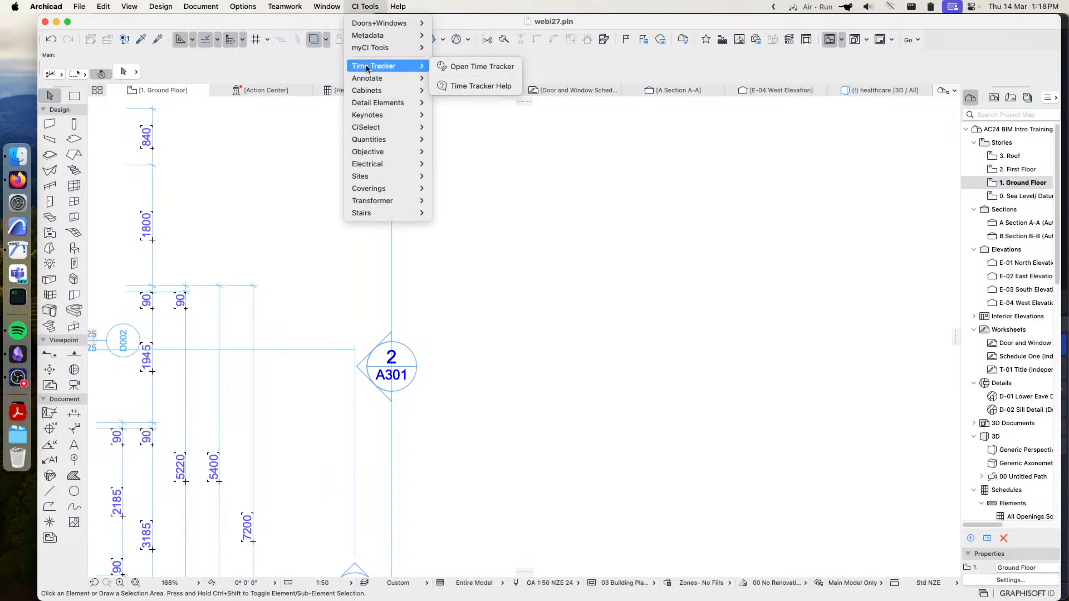
{"action": "left_click", "coordinate": [268, 312]}
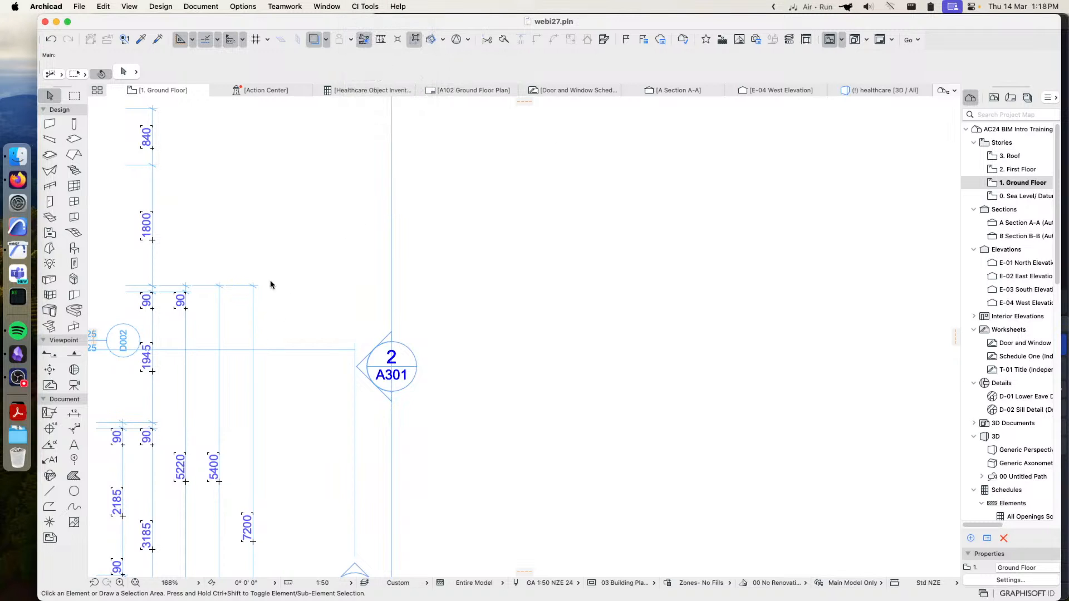
{"action": "left_click", "coordinate": [236, 7]}
{"action": "mouse_move", "coordinate": [261, 23]}
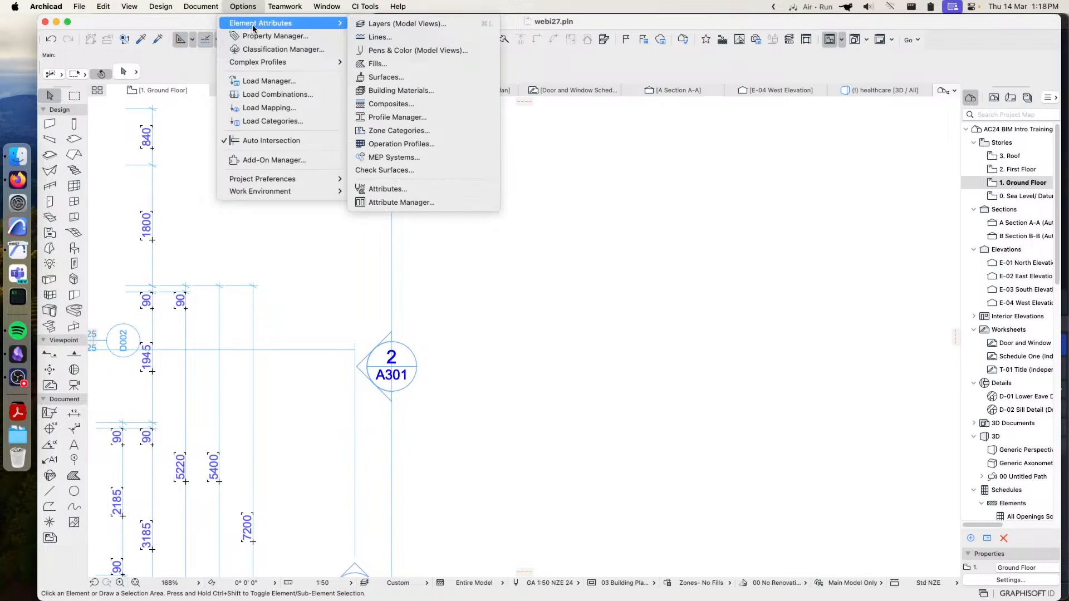
{"action": "left_click", "coordinate": [396, 130]}
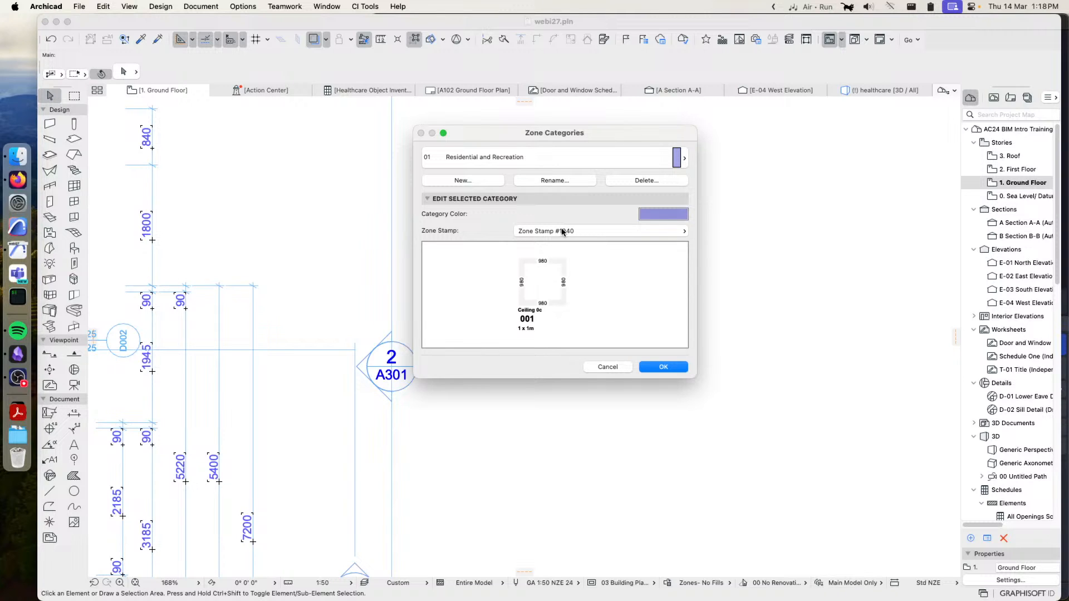
{"action": "left_click", "coordinate": [608, 367]}
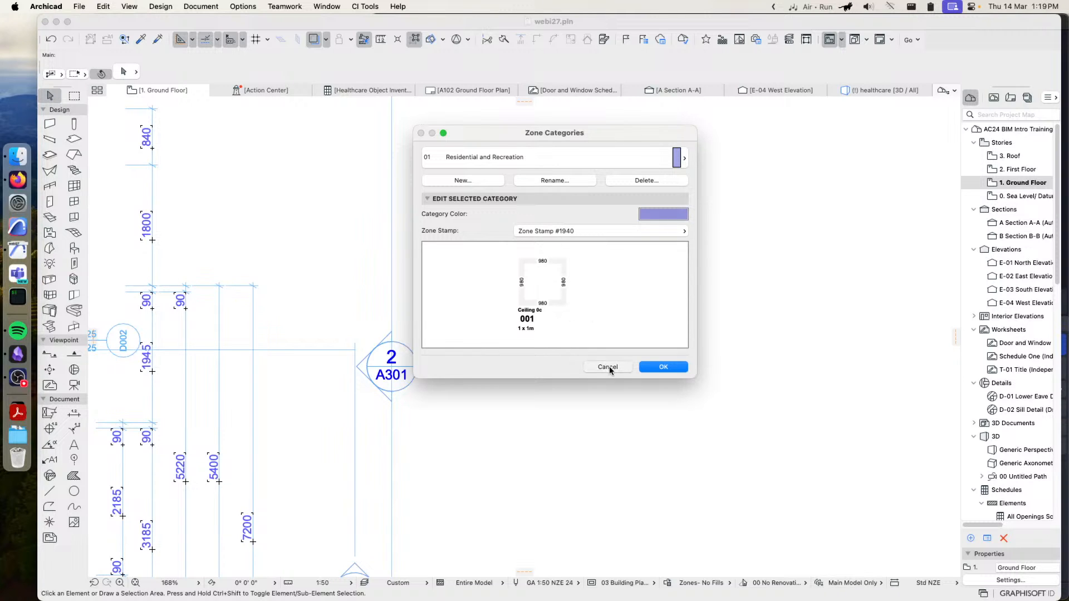
{"action": "left_click", "coordinate": [365, 5]}
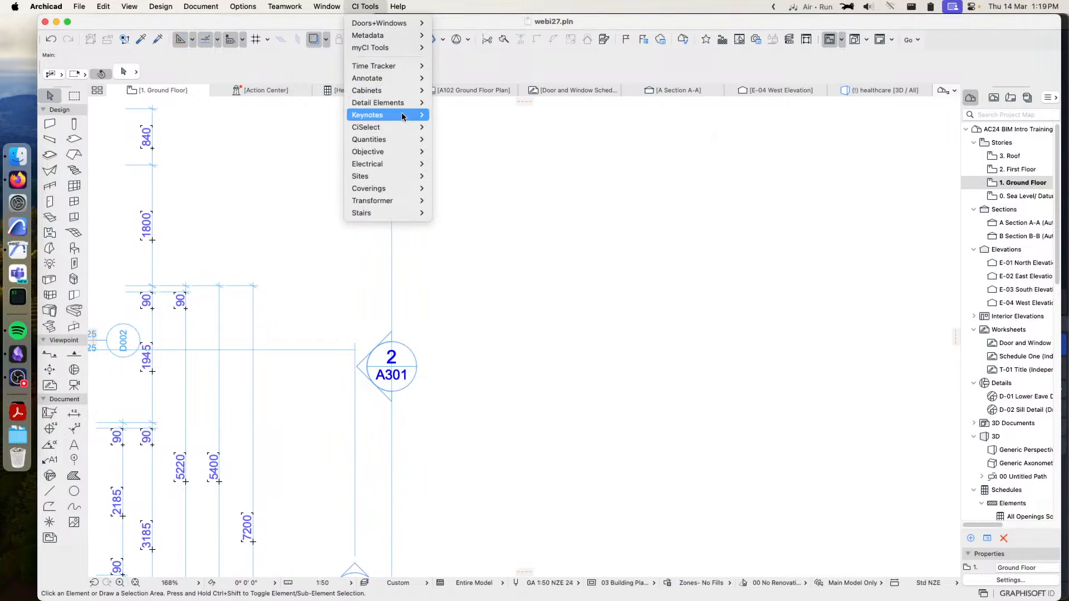
{"action": "mouse_move", "coordinate": [403, 134]}
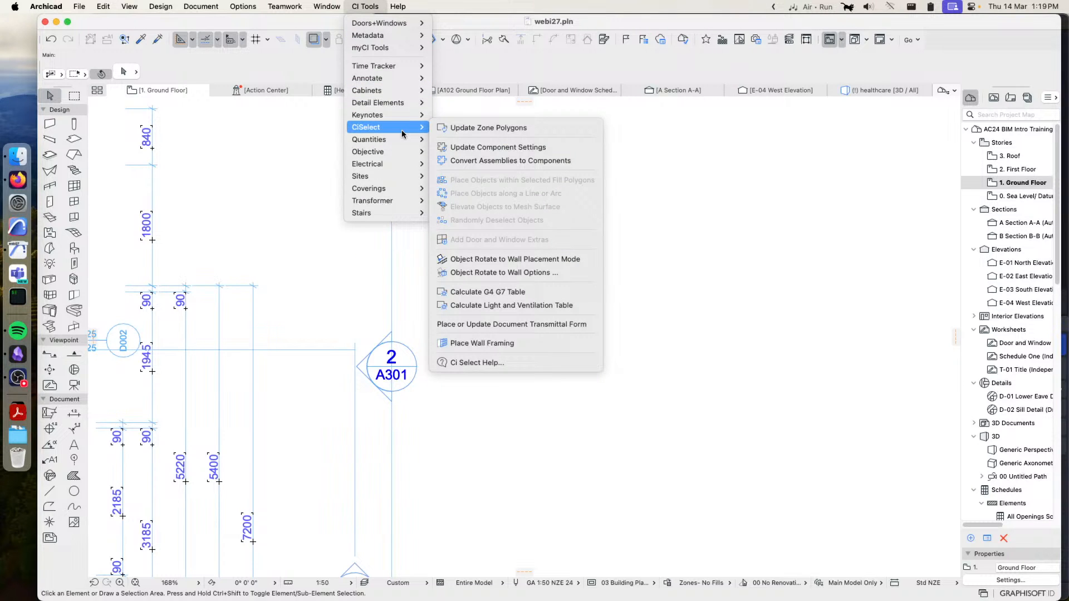
{"action": "left_click", "coordinate": [642, 210]}
{"action": "scroll", "coordinate": [555, 381], "scroll_direction": "down", "scroll_amount": 3}
{"action": "middle_click_drag", "start_coordinate": [448, 401], "coordinate": [547, 289]}
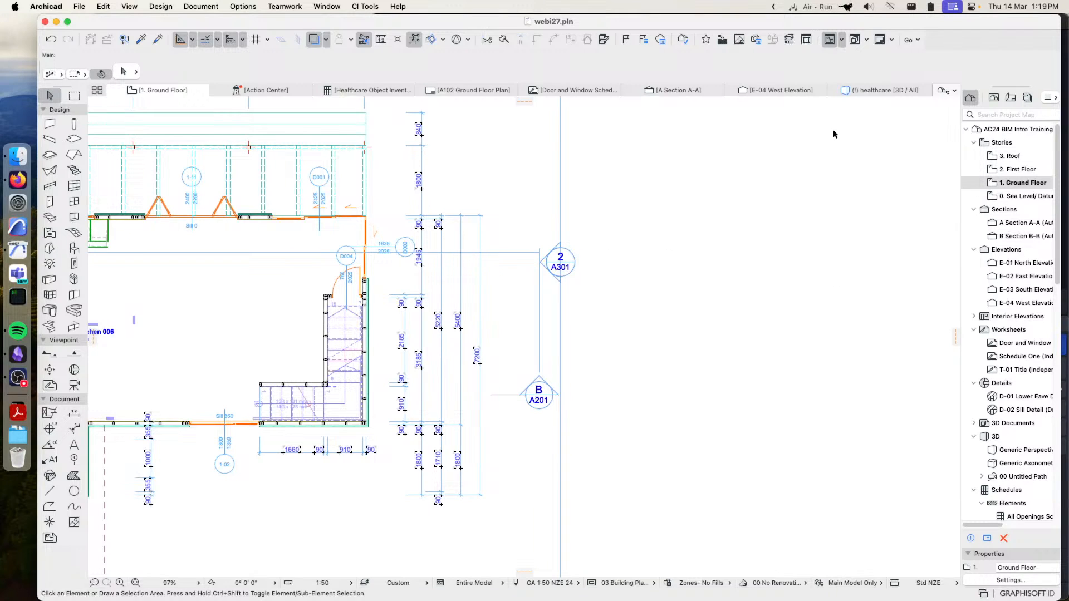
Open the saved 1 mesh plan view and the saved mesh3d view from the View Map
{"action": "left_click", "coordinate": [867, 95]}
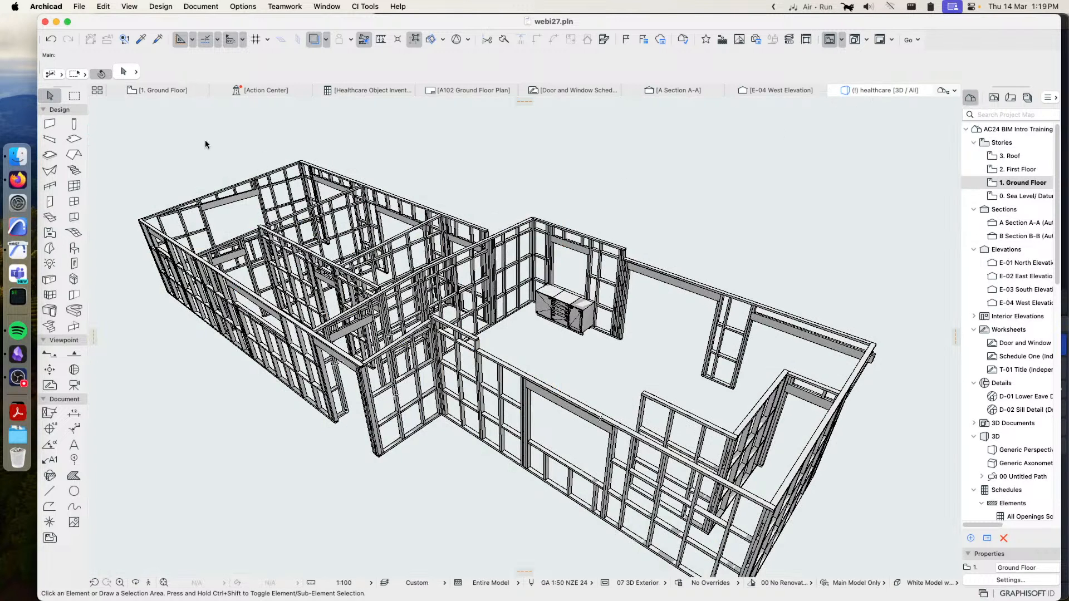
{"action": "left_click", "coordinate": [993, 97]}
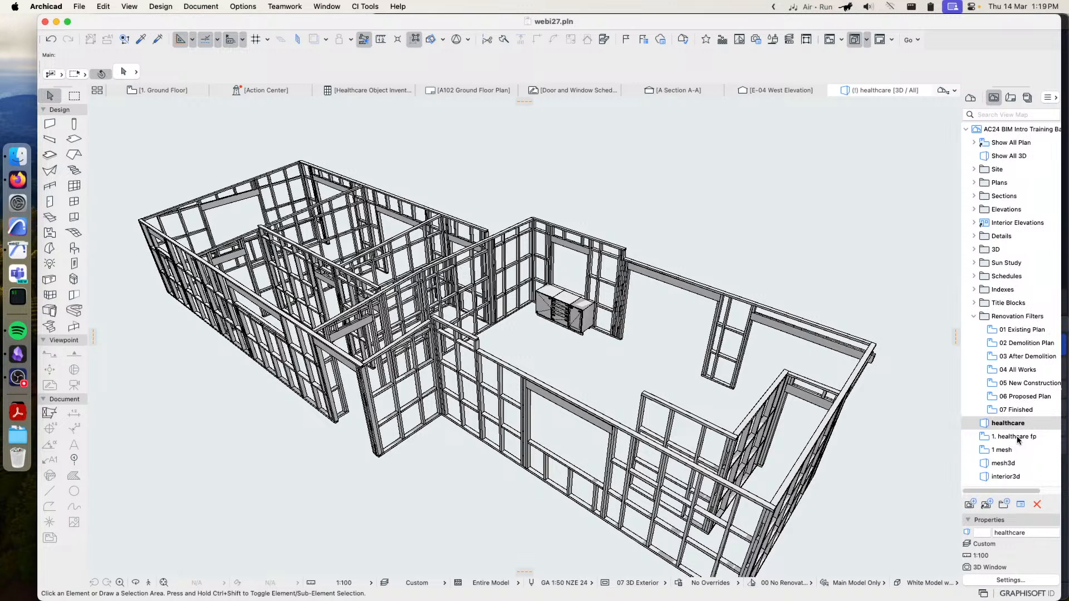
{"action": "double_click", "coordinate": [998, 450]}
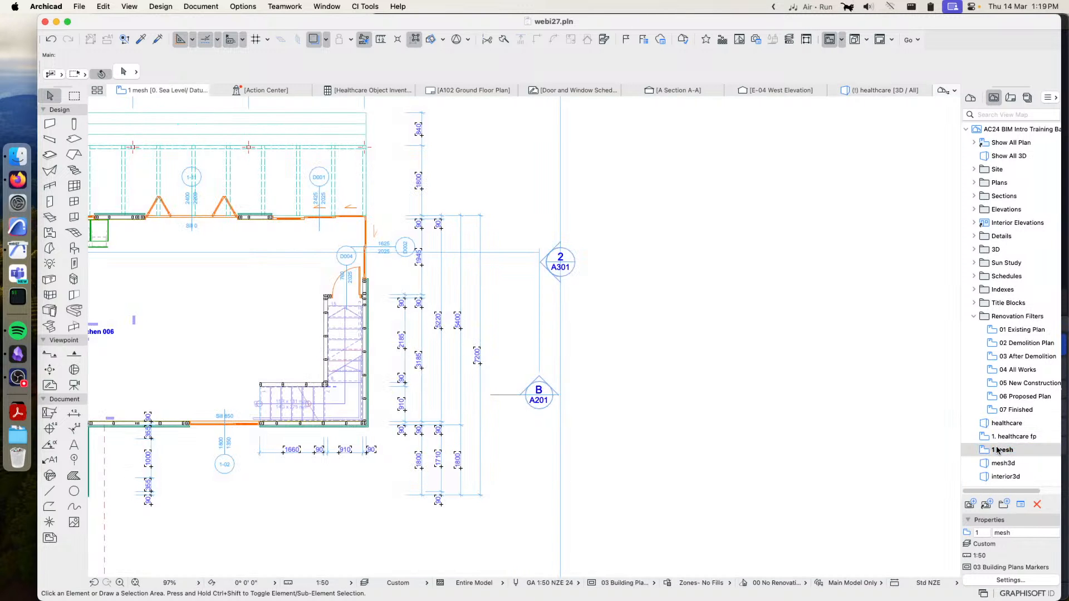
{"action": "double_click", "coordinate": [997, 463]}
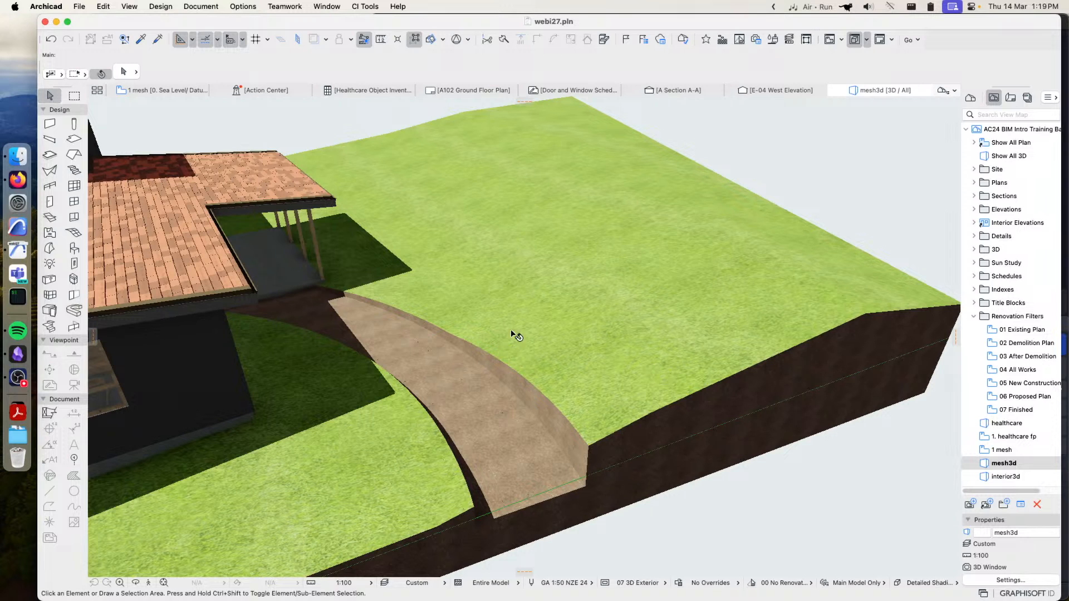
{"action": "scroll", "coordinate": [575, 267], "scroll_direction": "down", "scroll_amount": 3}
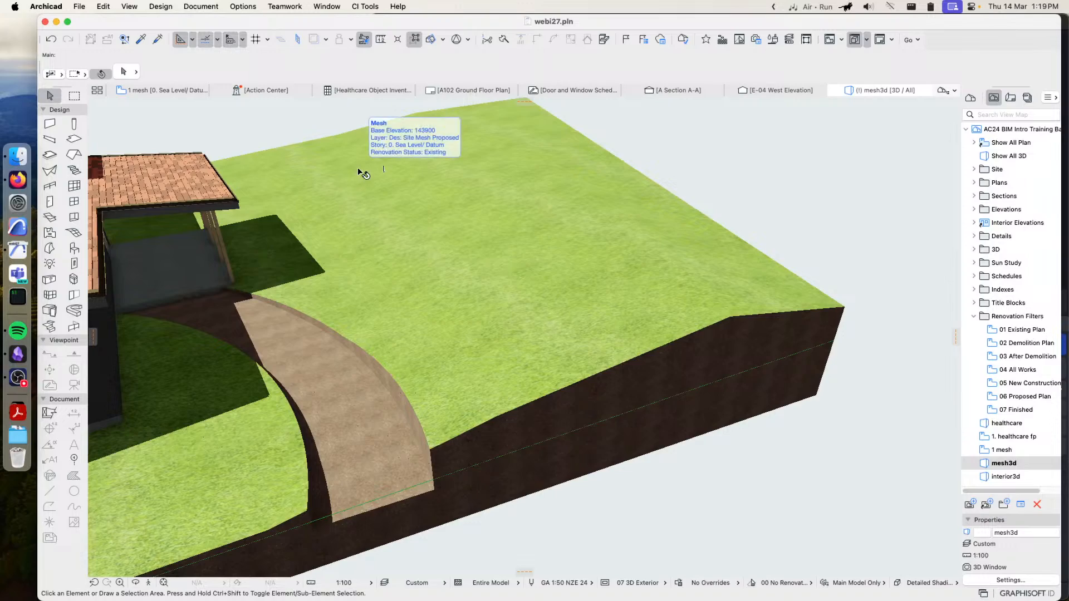
Examine the site mesh and its contour lines in the 1 mesh plan and the mesh3d view
{"action": "left_click", "coordinate": [148, 90]}
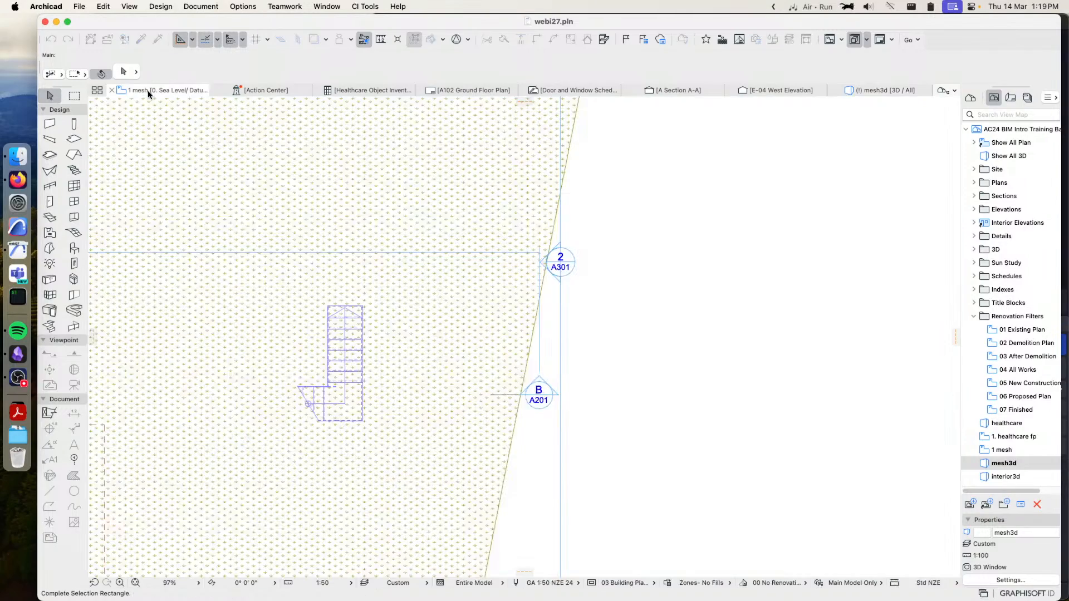
{"action": "scroll", "coordinate": [471, 286], "scroll_direction": "down", "scroll_amount": 5}
{"action": "middle_click_drag", "start_coordinate": [418, 367], "coordinate": [626, 248]}
{"action": "middle_click_drag", "start_coordinate": [499, 362], "coordinate": [612, 368]}
{"action": "middle_click_drag", "start_coordinate": [644, 284], "coordinate": [580, 358]}
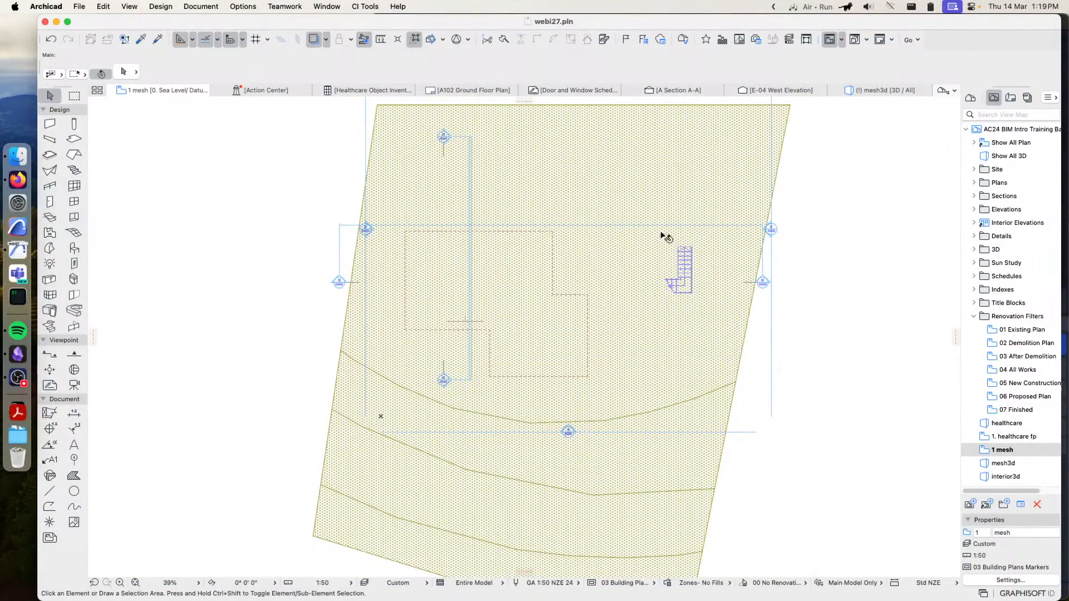
{"action": "left_click", "coordinate": [882, 90]}
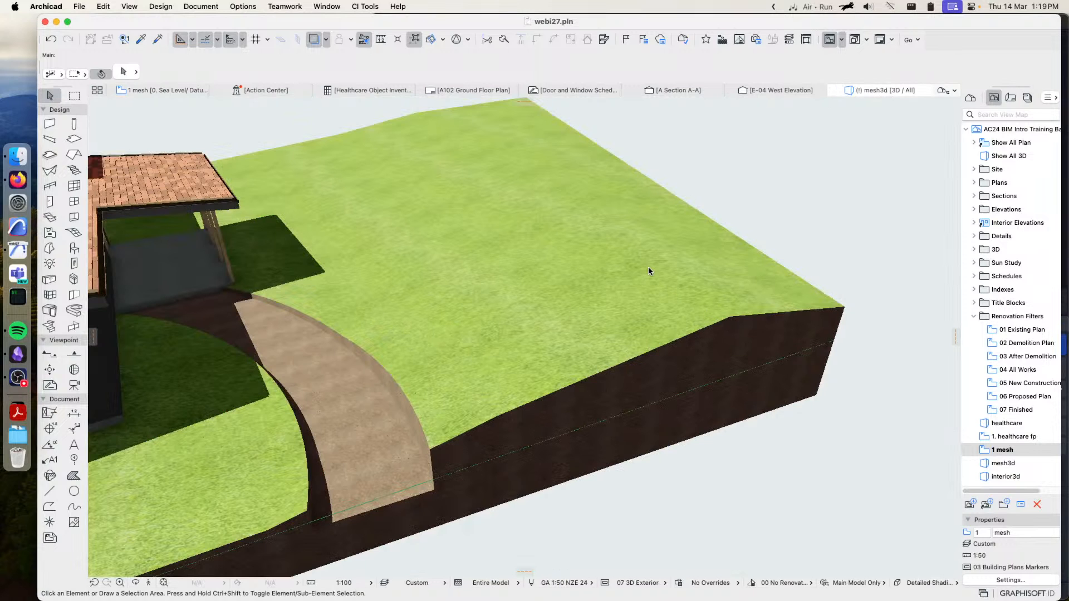
{"action": "left_click", "coordinate": [844, 311]}
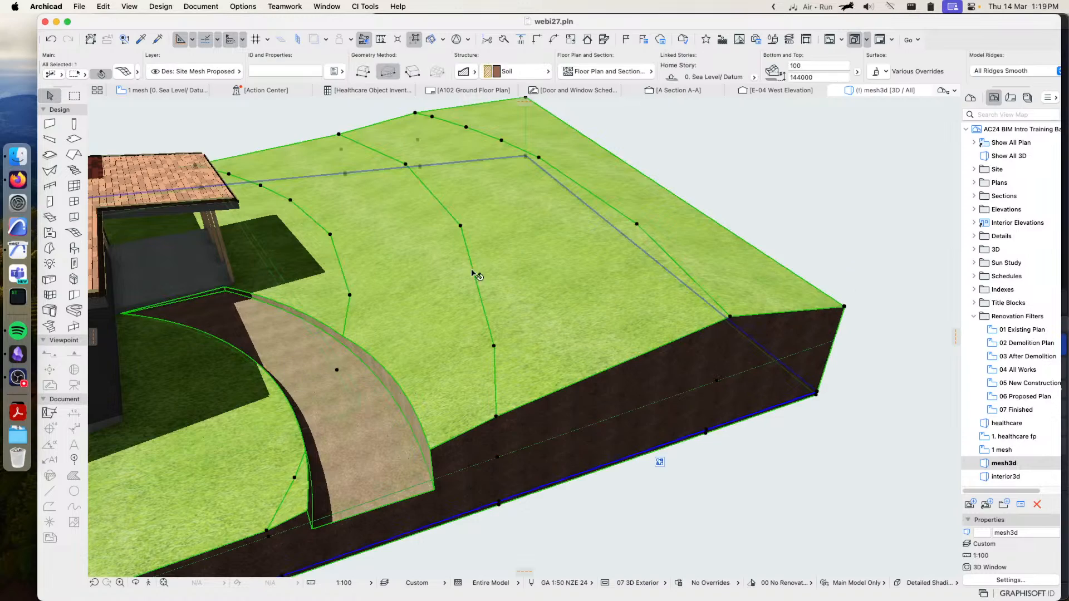
{"action": "left_click", "coordinate": [785, 167]}
On the 1 mesh plan, draw an irregular seven-node Grid 600x600 fill over the mesh's lower part, with its first edge about 12500 mm long
{"action": "left_click", "coordinate": [150, 93]}
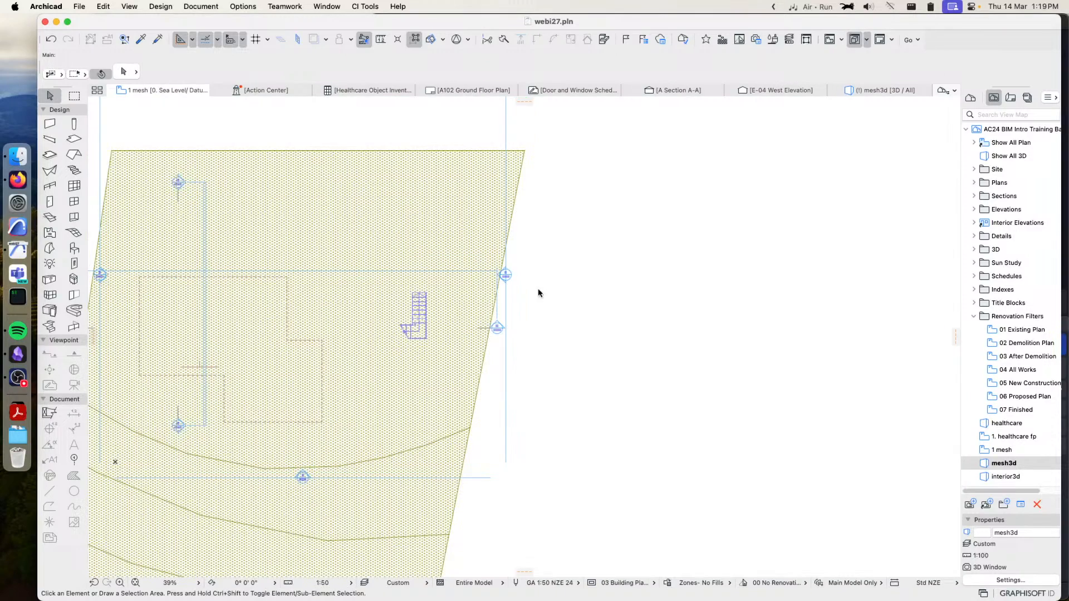
{"action": "middle_click_drag", "start_coordinate": [189, 372], "coordinate": [456, 327]}
{"action": "middle_click_drag", "start_coordinate": [520, 388], "coordinate": [543, 272]}
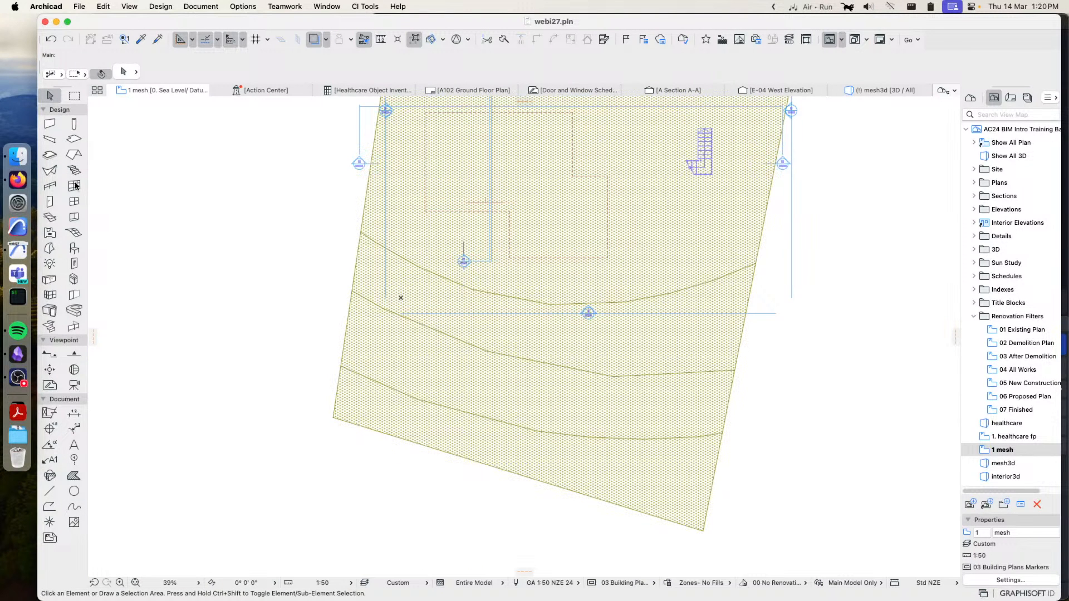
{"action": "left_click", "coordinate": [72, 476]}
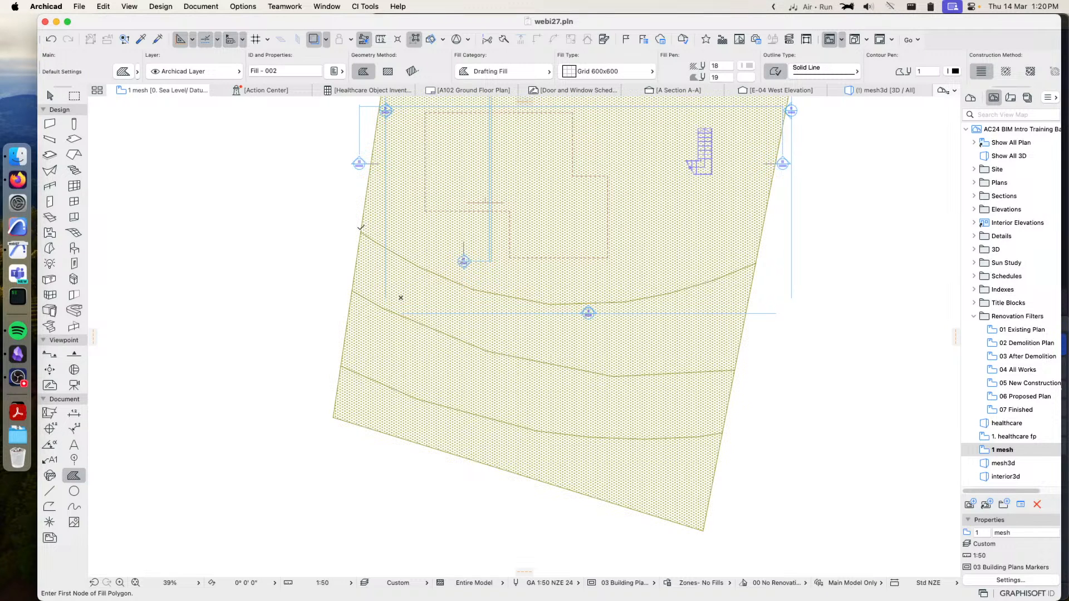
{"action": "left_click", "coordinate": [334, 221]}
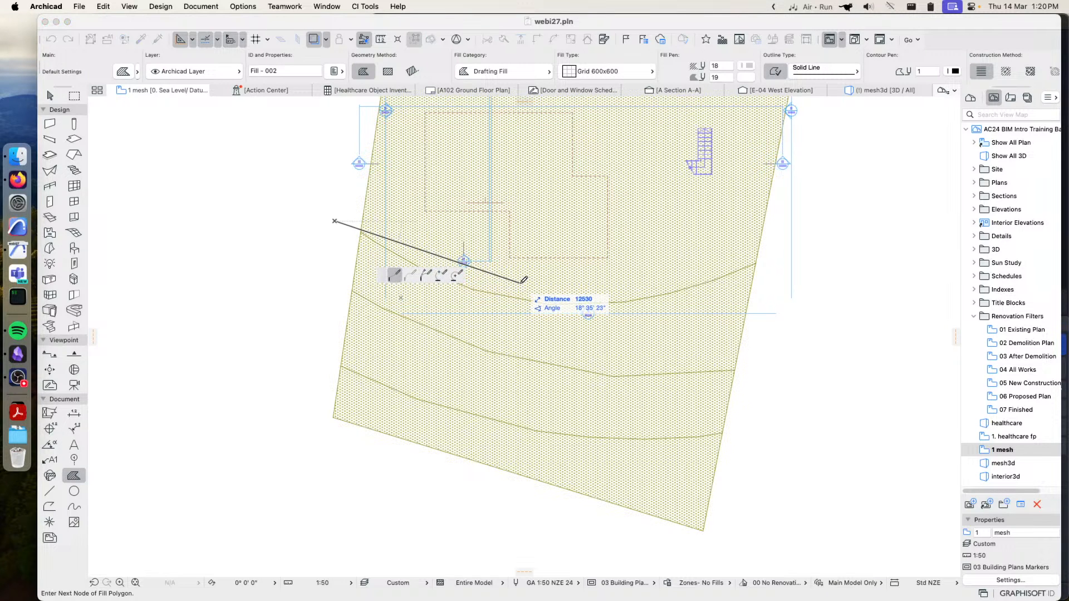
{"action": "left_click", "coordinate": [520, 283]}
{"action": "left_click", "coordinate": [689, 256]}
{"action": "left_click", "coordinate": [672, 446]}
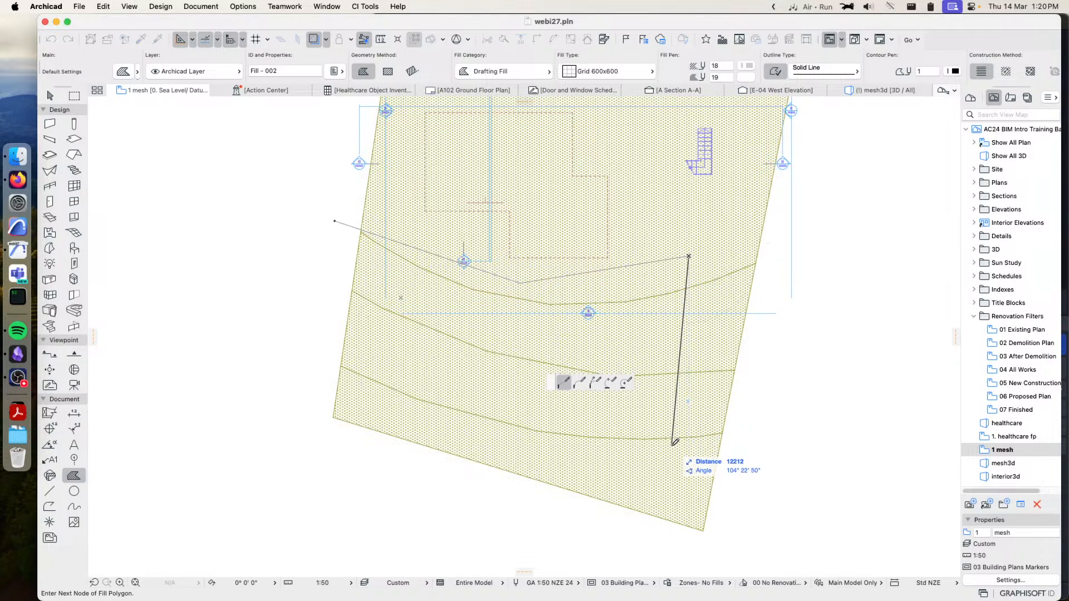
{"action": "left_click", "coordinate": [485, 429]}
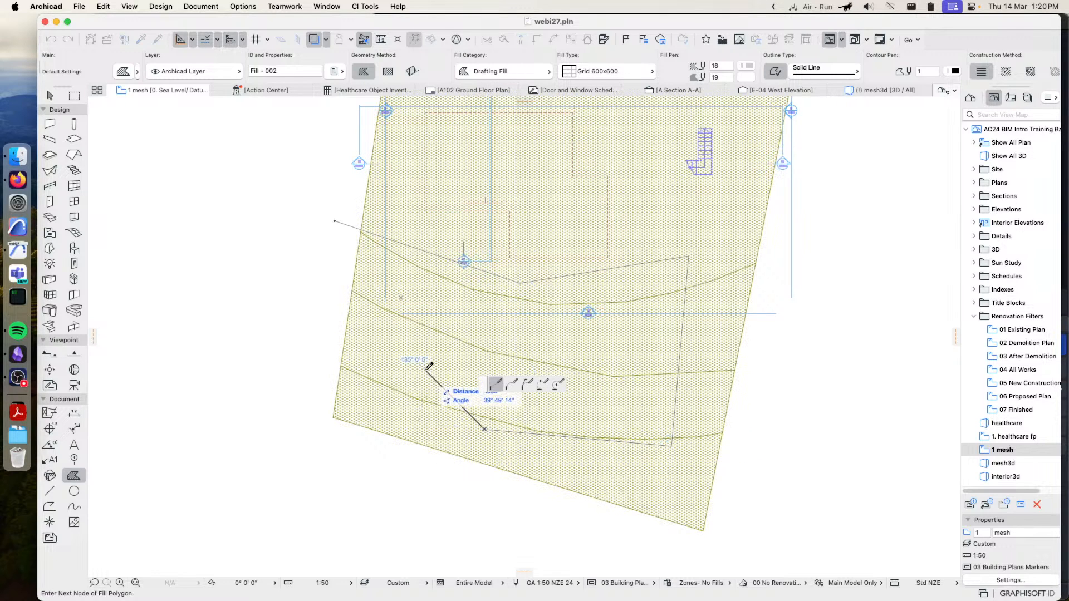
{"action": "left_click", "coordinate": [388, 333]}
{"action": "left_click", "coordinate": [403, 290]}
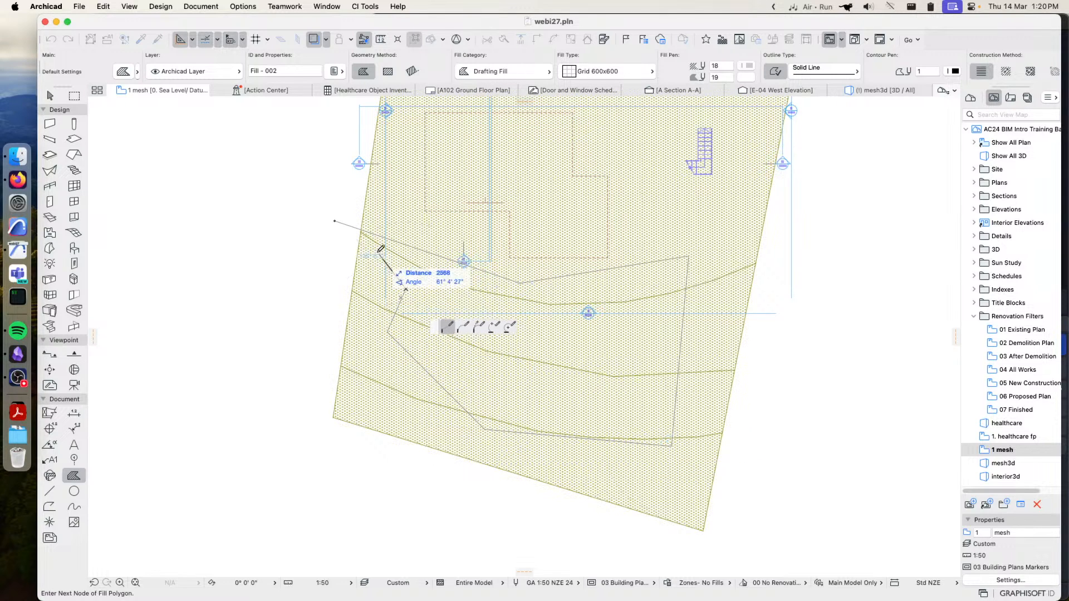
{"action": "left_click", "coordinate": [334, 219]}
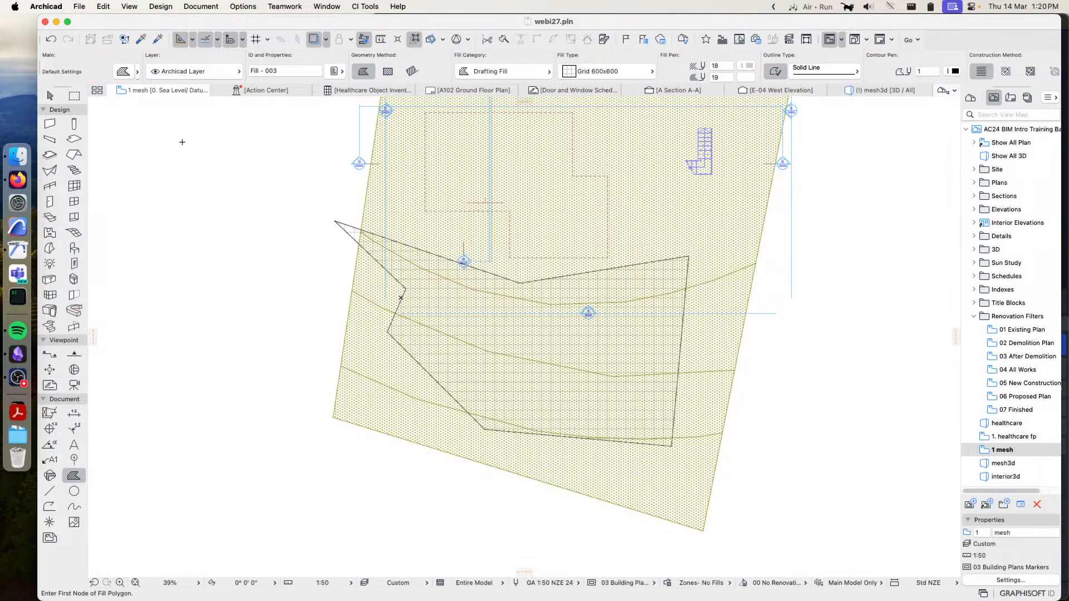
Select the new fill and start CiSelect's Place Objects within Selected Fill Polygons
{"action": "left_click", "coordinate": [50, 97]}
{"action": "left_click", "coordinate": [341, 226]}
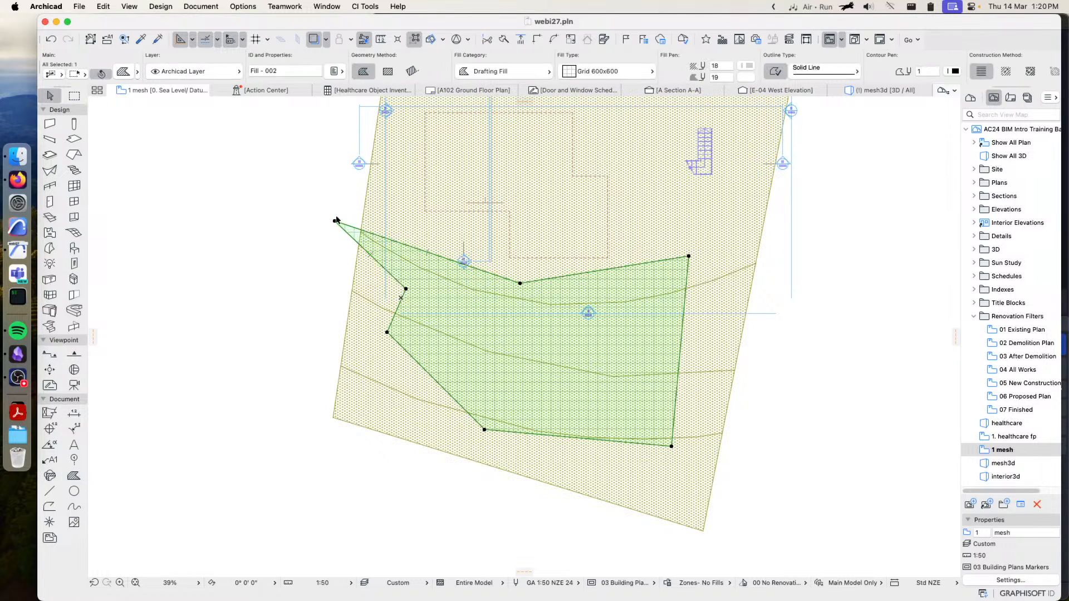
{"action": "left_click", "coordinate": [362, 7]}
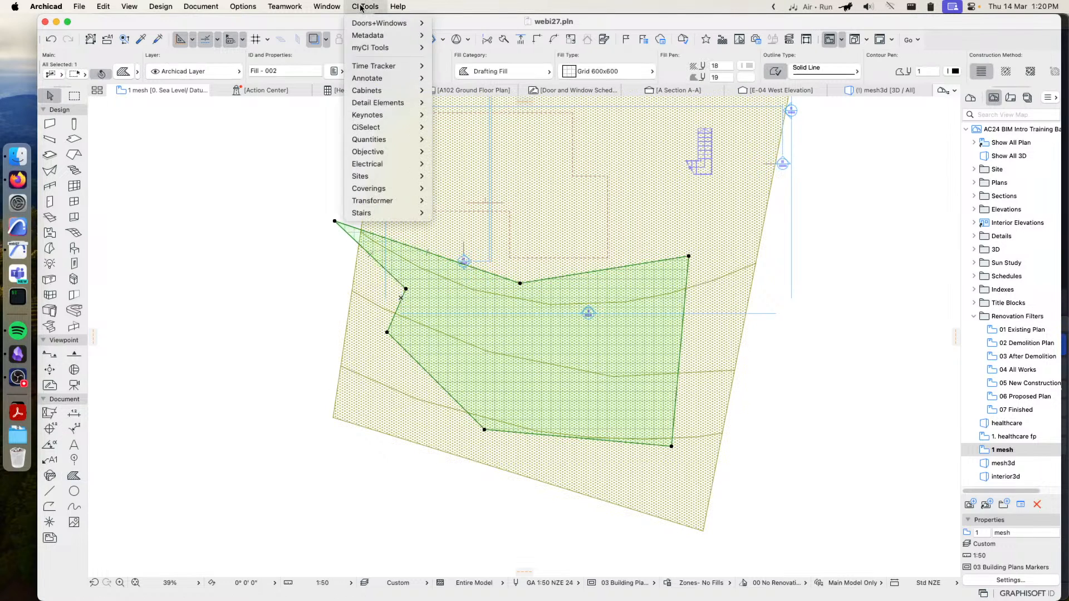
{"action": "mouse_move", "coordinate": [401, 127]}
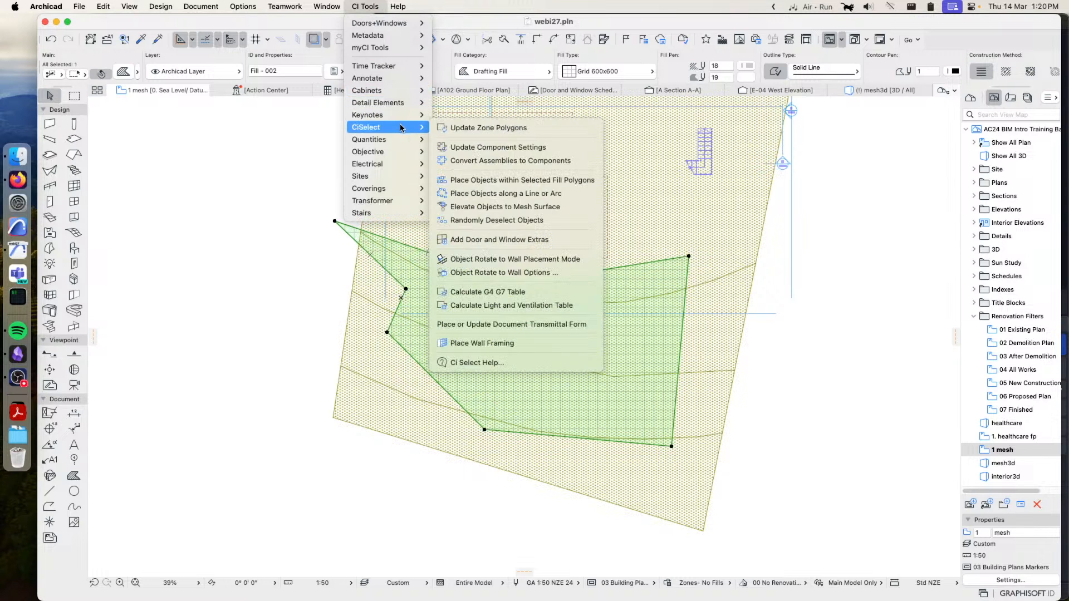
{"action": "left_click", "coordinate": [562, 181]}
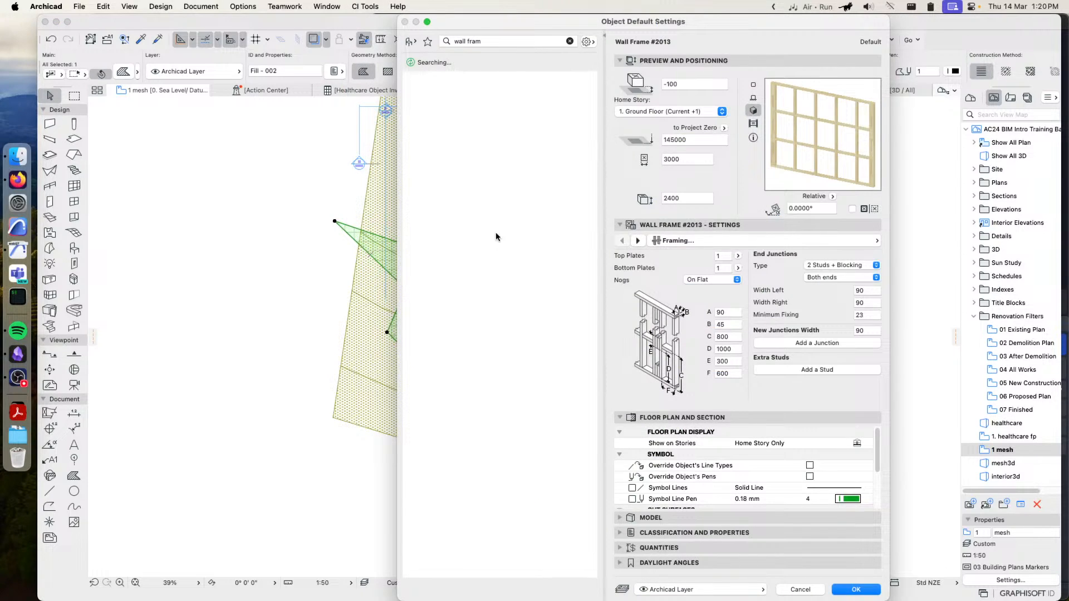
Clear the library search and open the Site folder of Ci Select Library 27 in the object library
{"action": "left_click", "coordinate": [410, 42]}
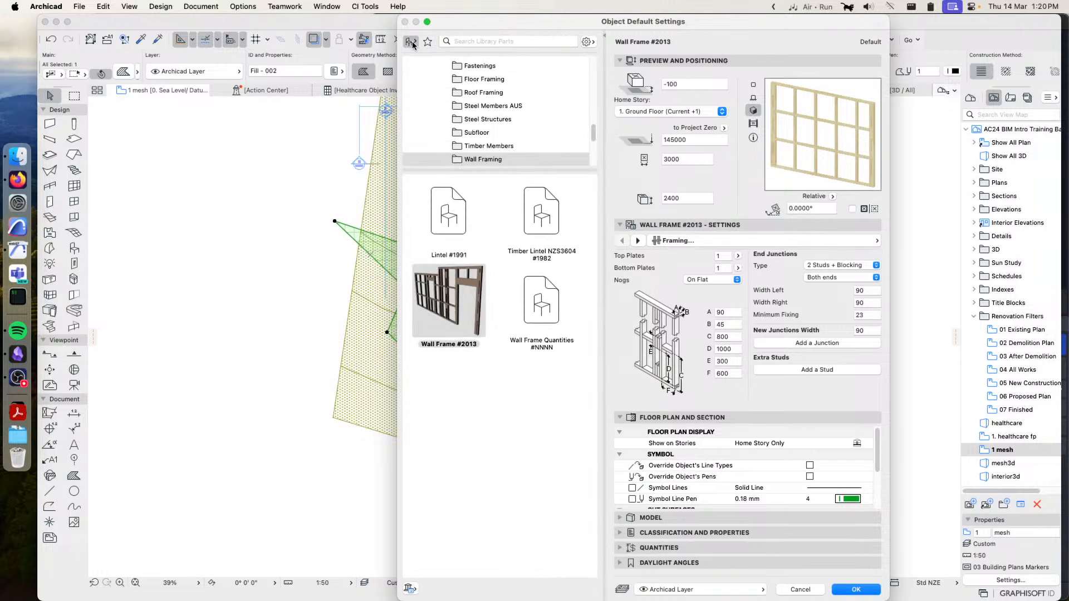
{"action": "left_click_drag", "start_coordinate": [593, 133], "coordinate": [591, 71]}
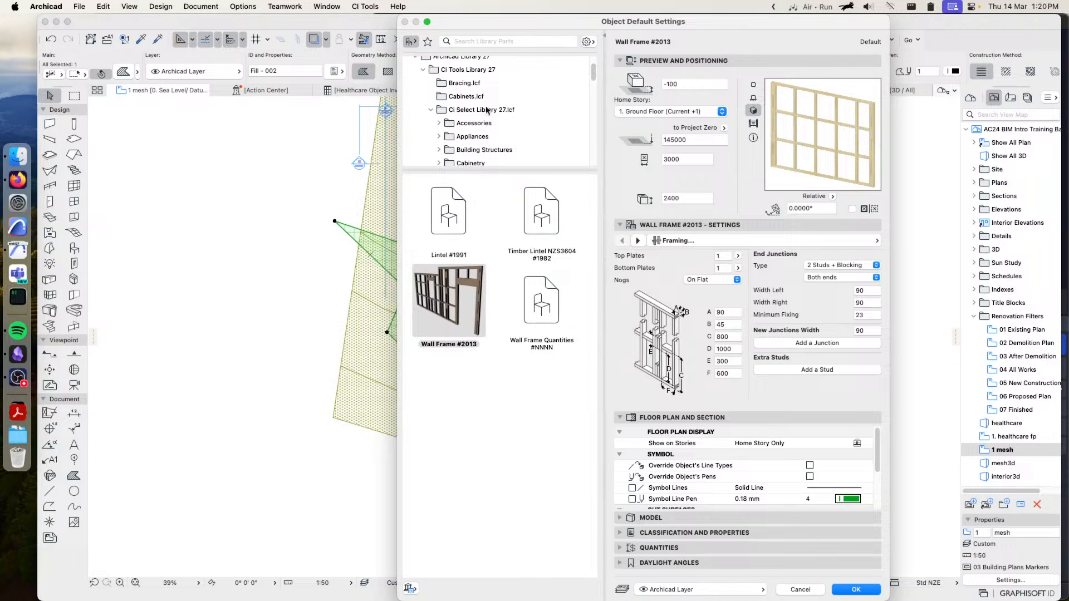
{"action": "scroll", "coordinate": [518, 134], "scroll_direction": "down", "scroll_amount": 2}
{"action": "left_click_drag", "start_coordinate": [503, 175], "coordinate": [503, 285]}
{"action": "left_click_drag", "start_coordinate": [596, 132], "coordinate": [579, 213]}
{"action": "scroll", "coordinate": [579, 213], "scroll_direction": "down", "scroll_amount": 1}
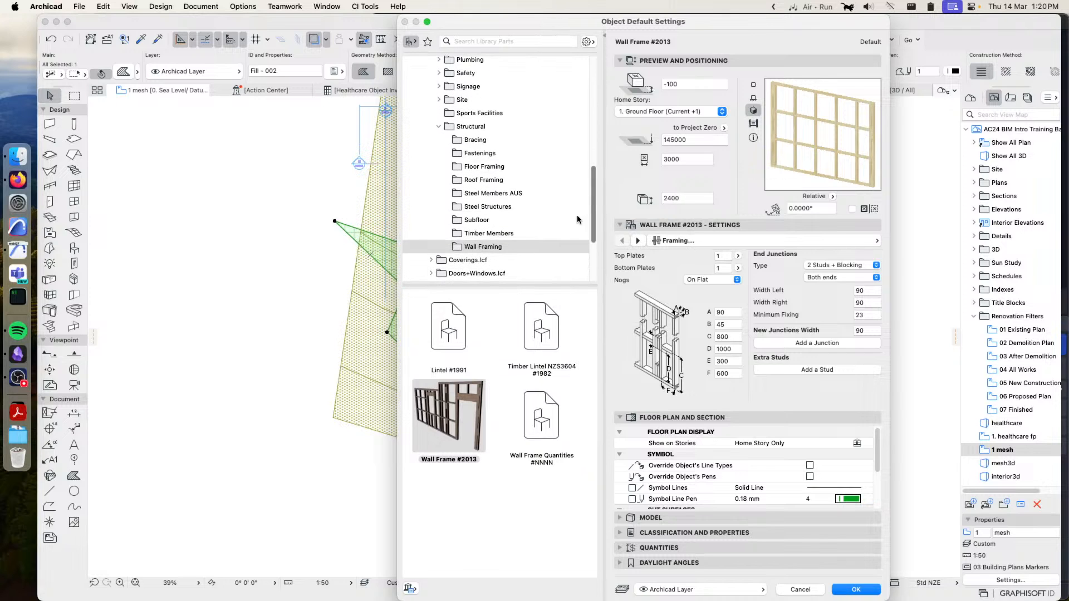
{"action": "left_click", "coordinate": [438, 100]}
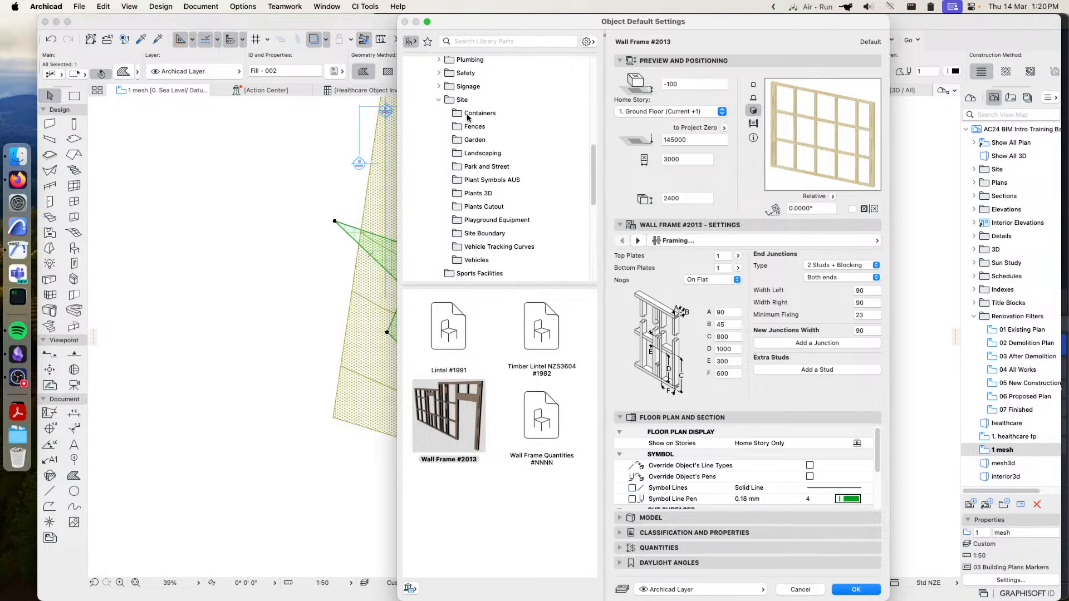
Choose Flax New Zealand #1070 from the Plants Cutout folder as the object to place, keeping its default settings
{"action": "left_click", "coordinate": [468, 153]}
{"action": "left_click", "coordinate": [457, 140]}
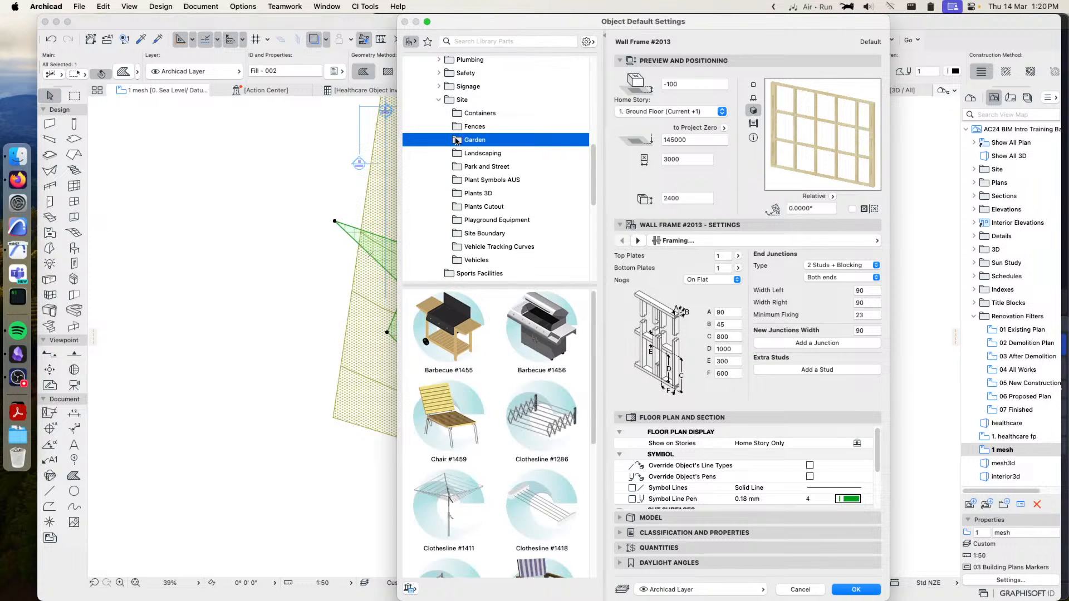
{"action": "left_click", "coordinate": [458, 207]}
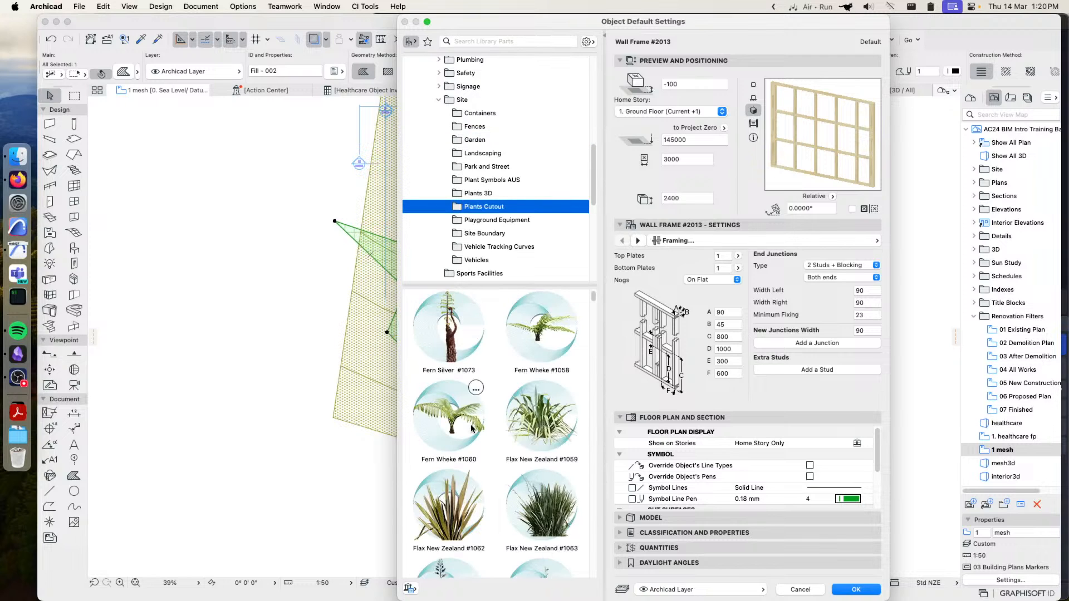
{"action": "scroll", "coordinate": [553, 429], "scroll_direction": "down", "scroll_amount": 3}
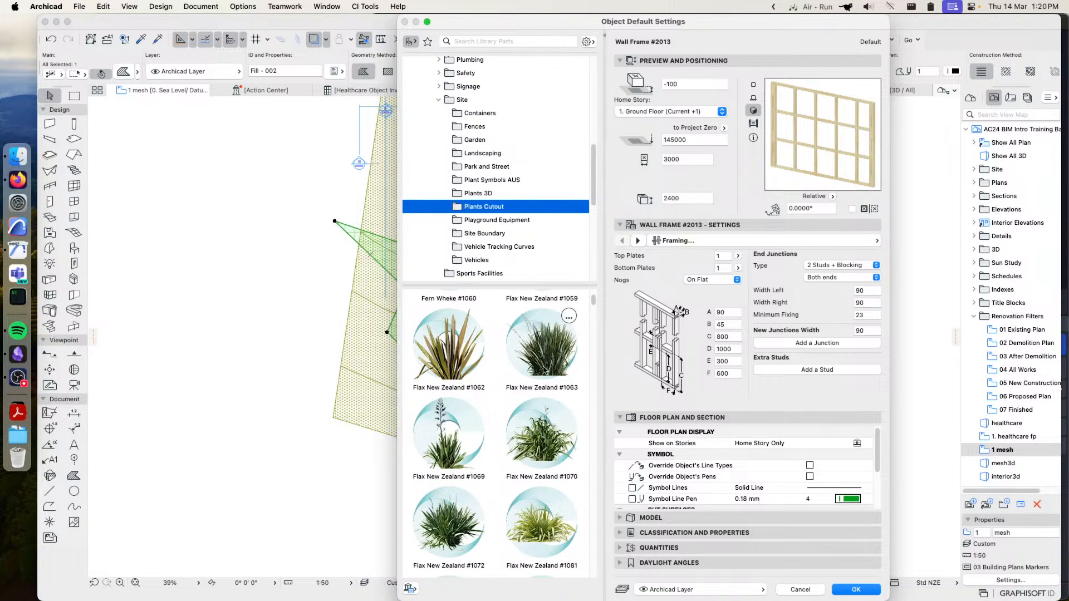
{"action": "left_click", "coordinate": [532, 442]}
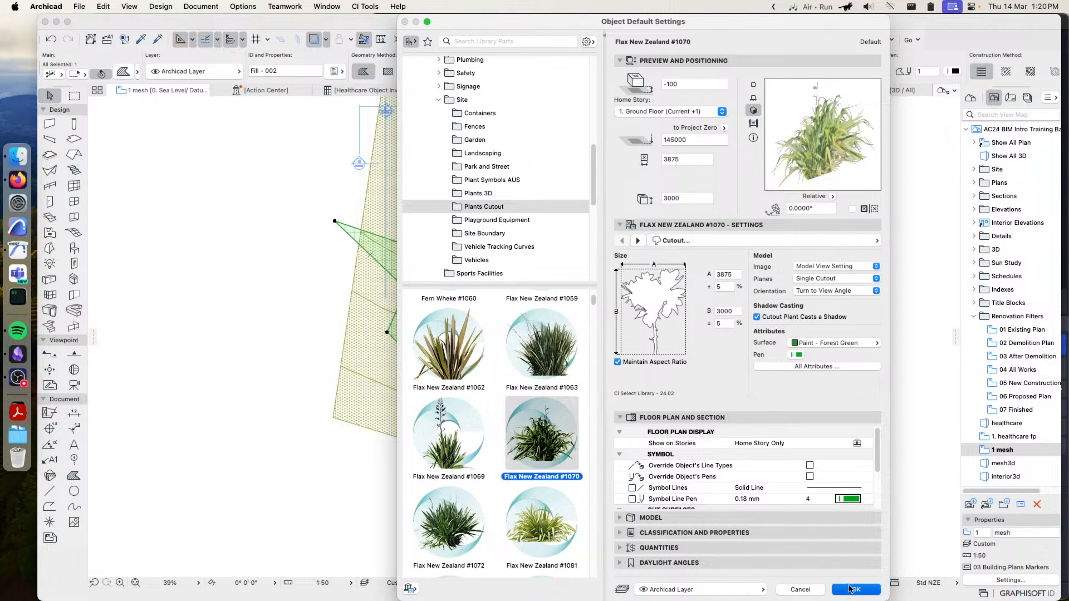
{"action": "left_click", "coordinate": [852, 589]}
Set the placement grid spacing D to 1500 for the objects in the selected fill
{"action": "left_click_drag", "start_coordinate": [563, 144], "coordinate": [779, 143]}
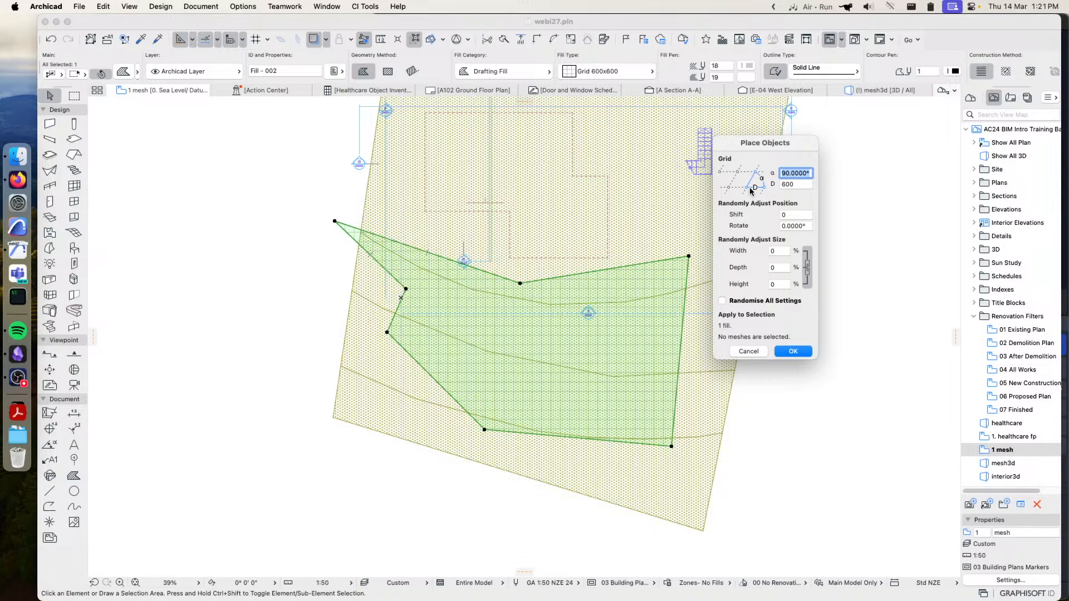
{"action": "left_click", "coordinate": [800, 186]}
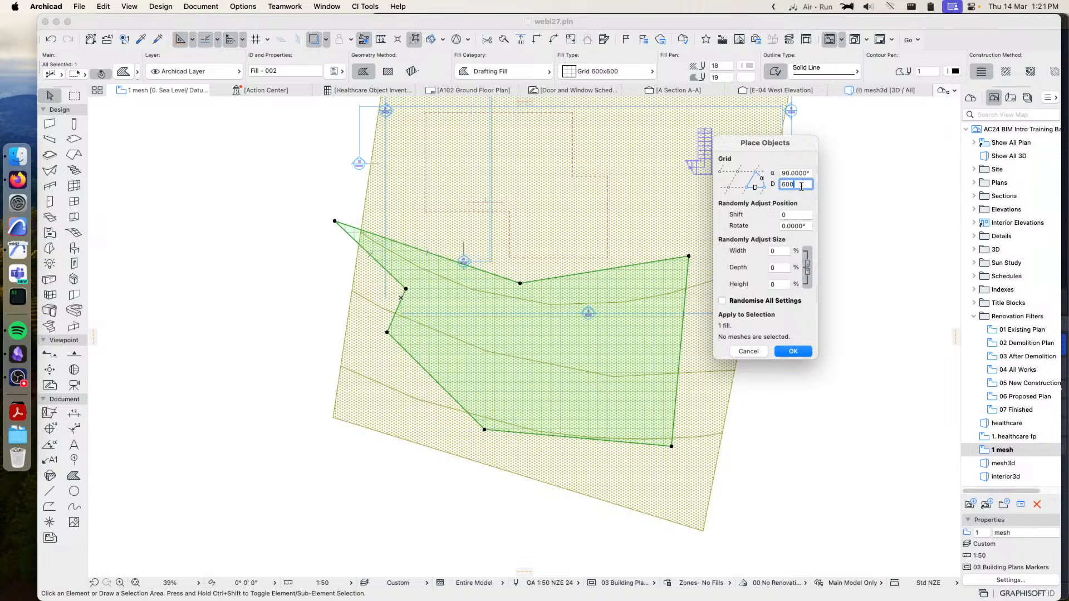
{"action": "double_click", "coordinate": [801, 185]}
{"action": "type", "text": "1500"}
{"action": "left_click", "coordinate": [804, 172]}
Set the random position shift to 300 and rotation to 90°, and place the flax objects within the fill
{"action": "left_click", "coordinate": [782, 214]}
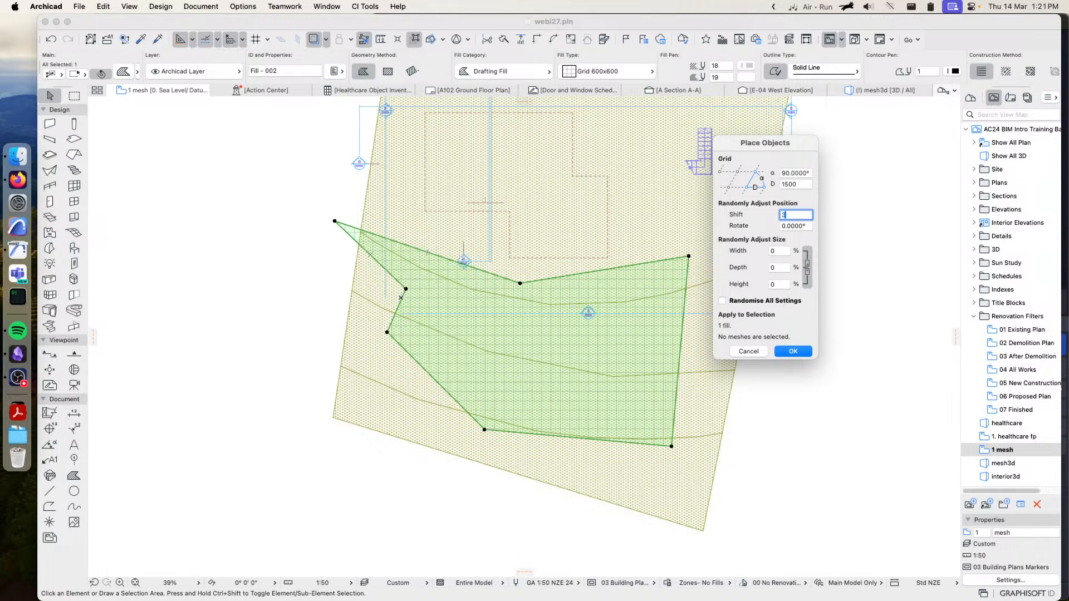
{"action": "type", "text": "00"}
{"action": "left_click", "coordinate": [808, 226]}
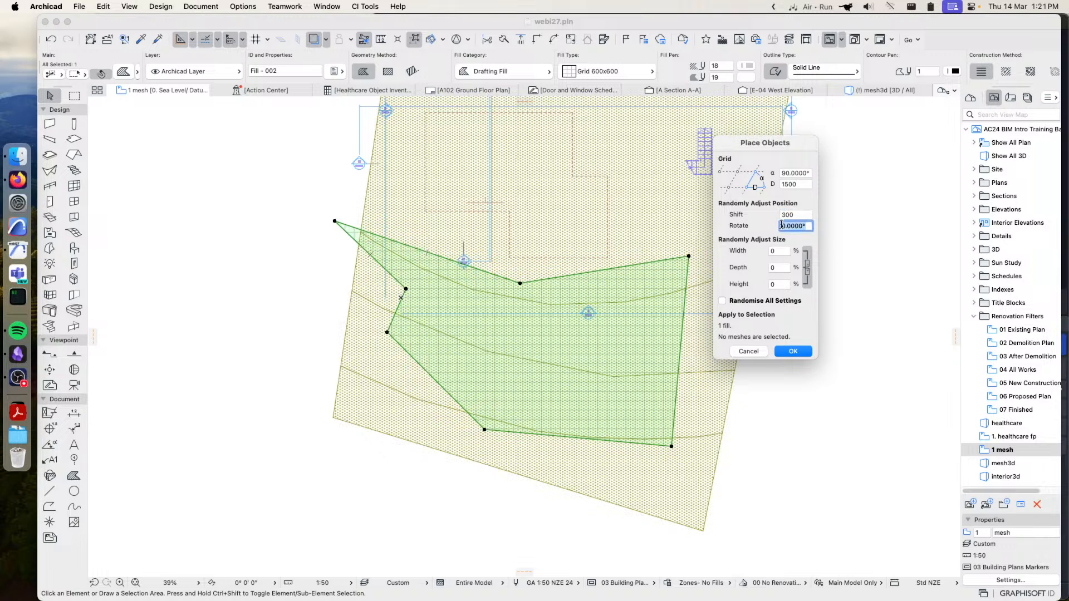
{"action": "left_click", "coordinate": [801, 215]}
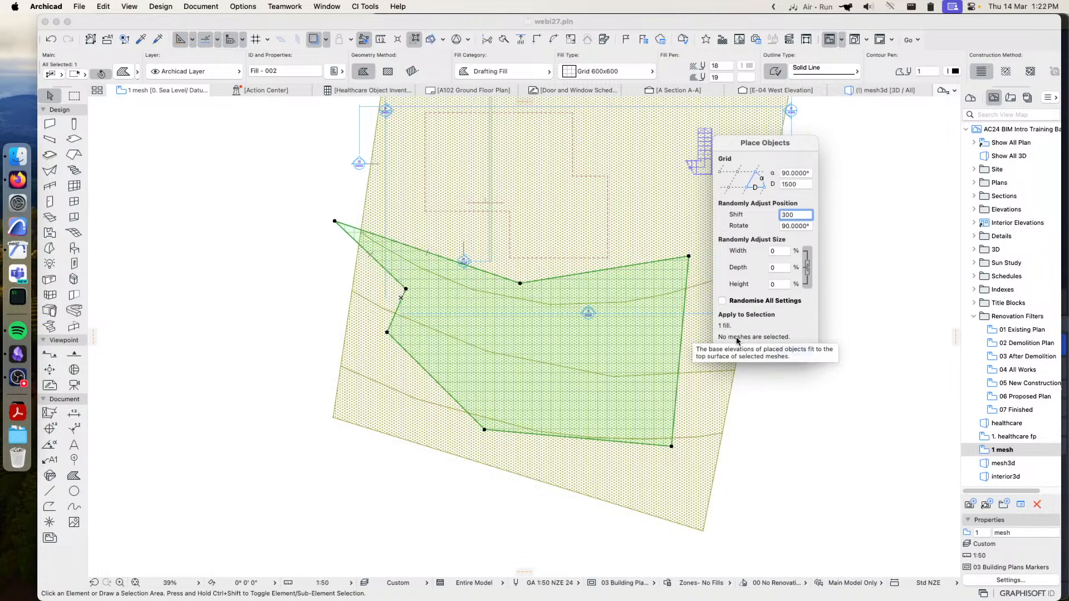
{"action": "left_click", "coordinate": [796, 355]}
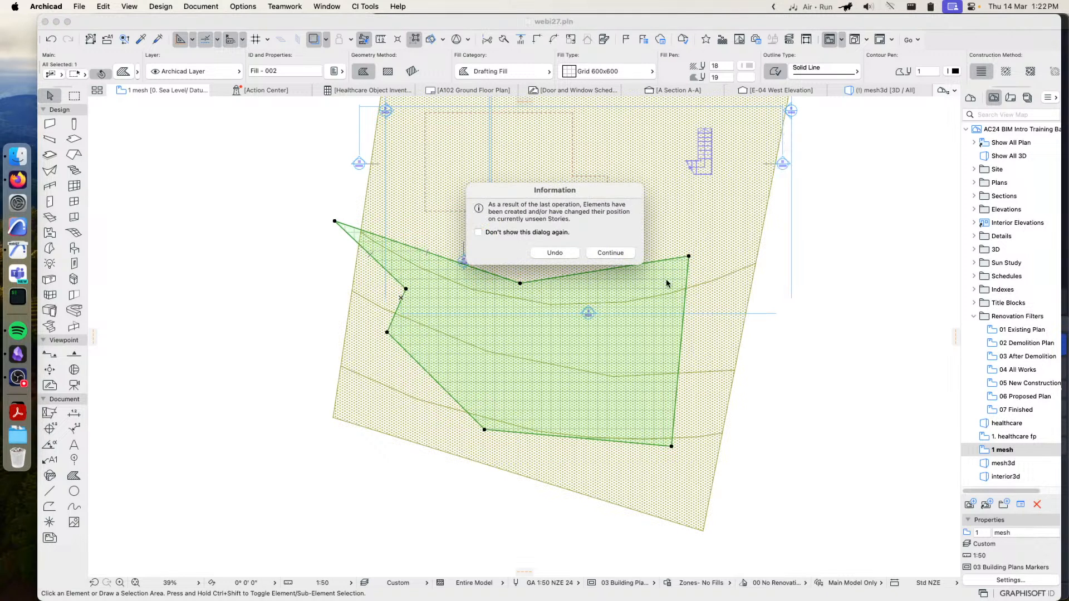
{"action": "left_click", "coordinate": [611, 253]}
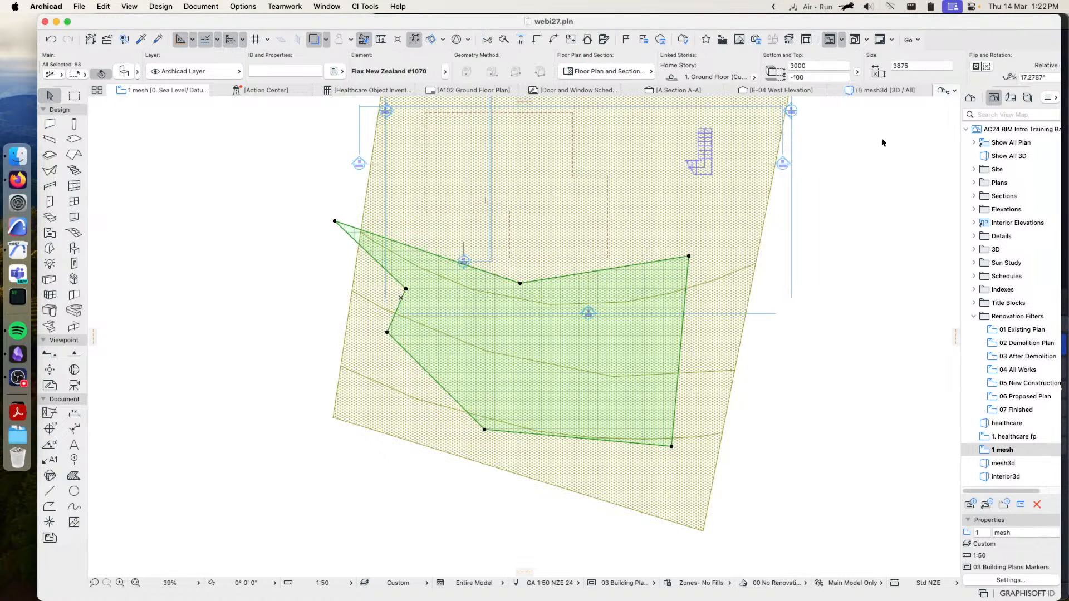
Open the 1. Ground Floor story and examine the flax plants placed over the lower part of the site
{"action": "left_click", "coordinate": [970, 98]}
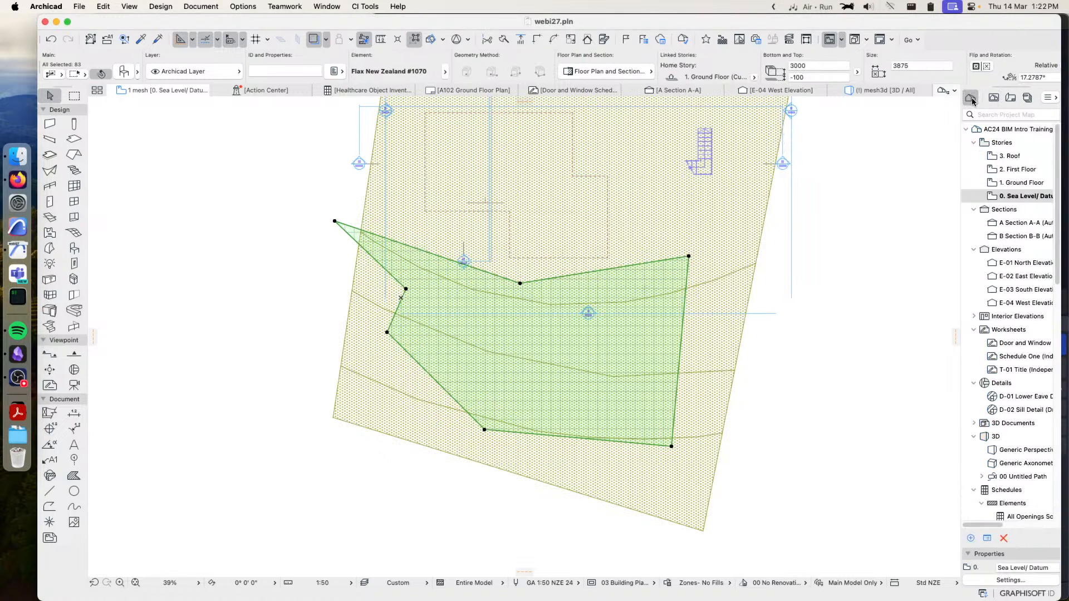
{"action": "double_click", "coordinate": [1011, 187]}
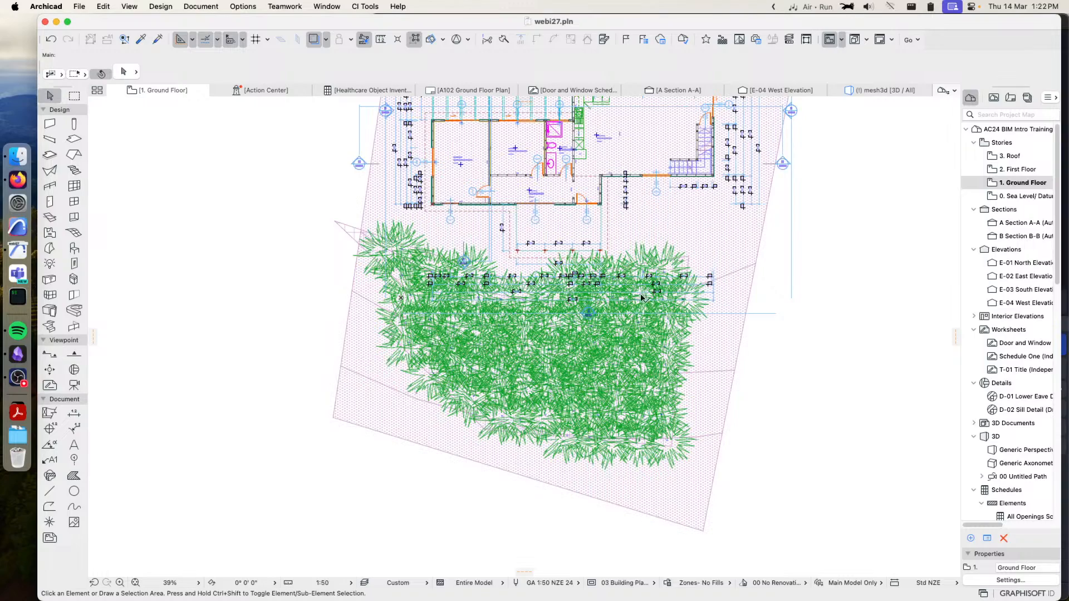
{"action": "scroll", "coordinate": [582, 379], "scroll_direction": "up", "scroll_amount": 1}
{"action": "scroll", "coordinate": [582, 379], "scroll_direction": "up", "scroll_amount": 3}
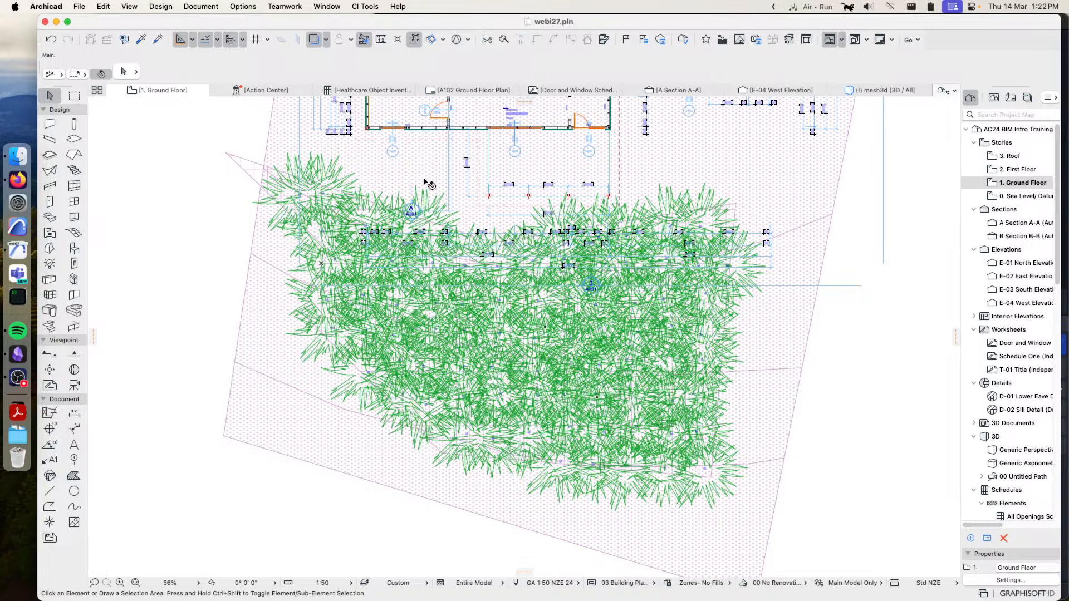
Examine in the mesh3d view how the placed flax plants sit on the sloping site mesh
{"action": "left_click", "coordinate": [889, 92]}
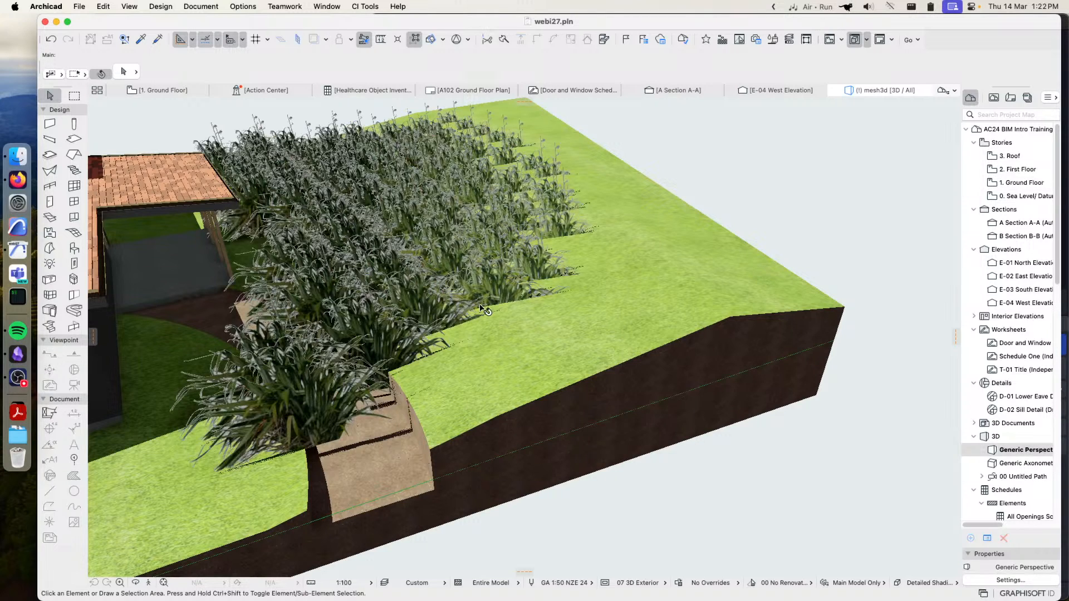
{"action": "middle_click_drag", "start_coordinate": [390, 299], "coordinate": [446, 337]}
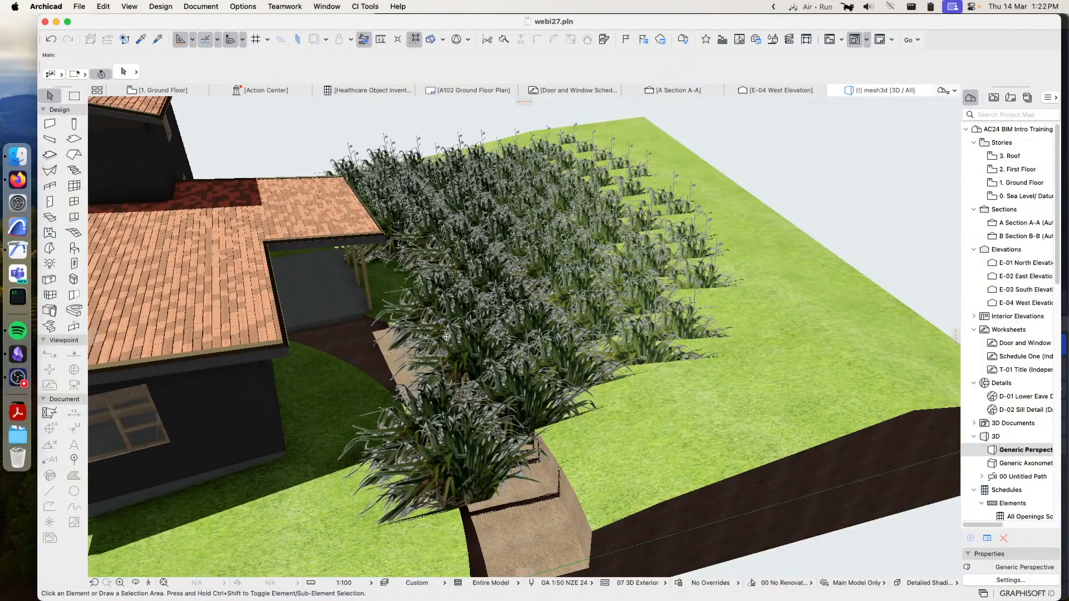
{"action": "middle_click_drag", "start_coordinate": [447, 336], "coordinate": [416, 342], "text": "shift"}
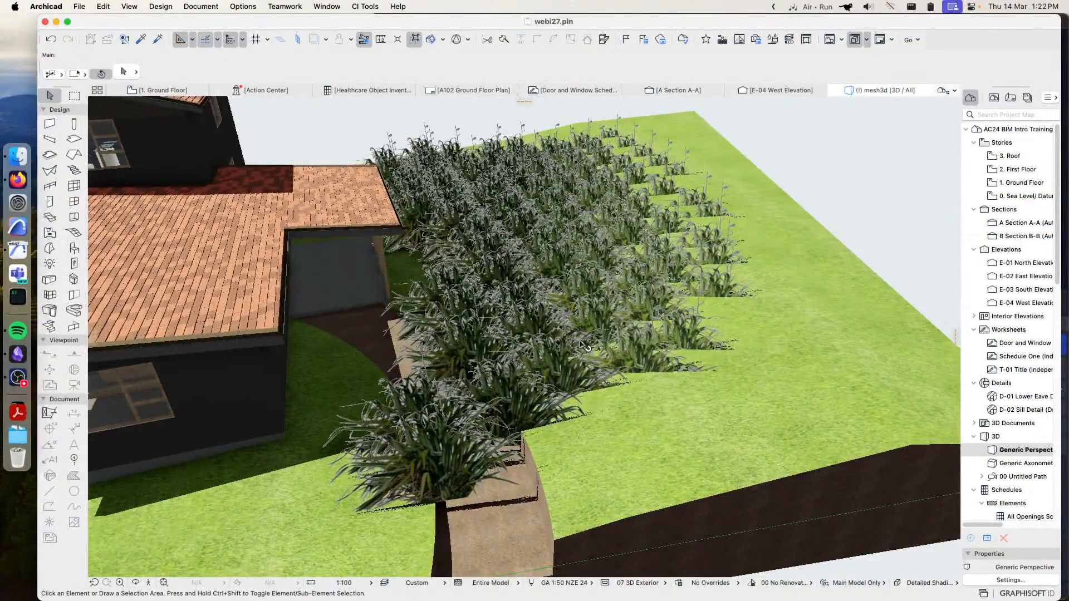
{"action": "middle_click_drag", "start_coordinate": [578, 383], "coordinate": [619, 373], "text": "shift"}
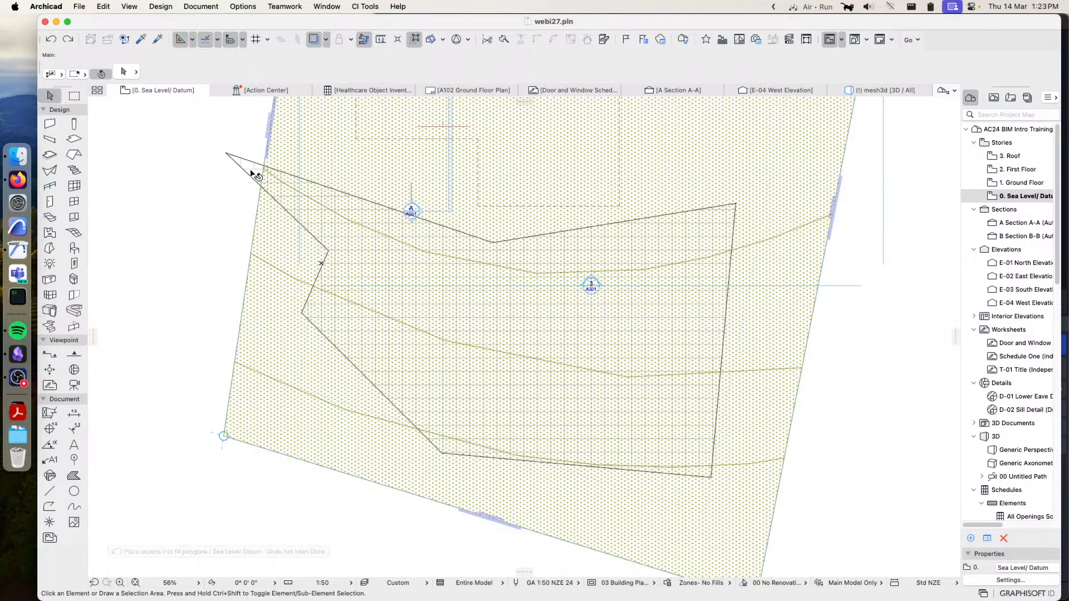
Select the site mesh together with the Grid 600x600 fill and start Place Objects within Selected Fill Polygons with Flax New Zealand #1070
{"action": "left_click", "coordinate": [291, 258]}
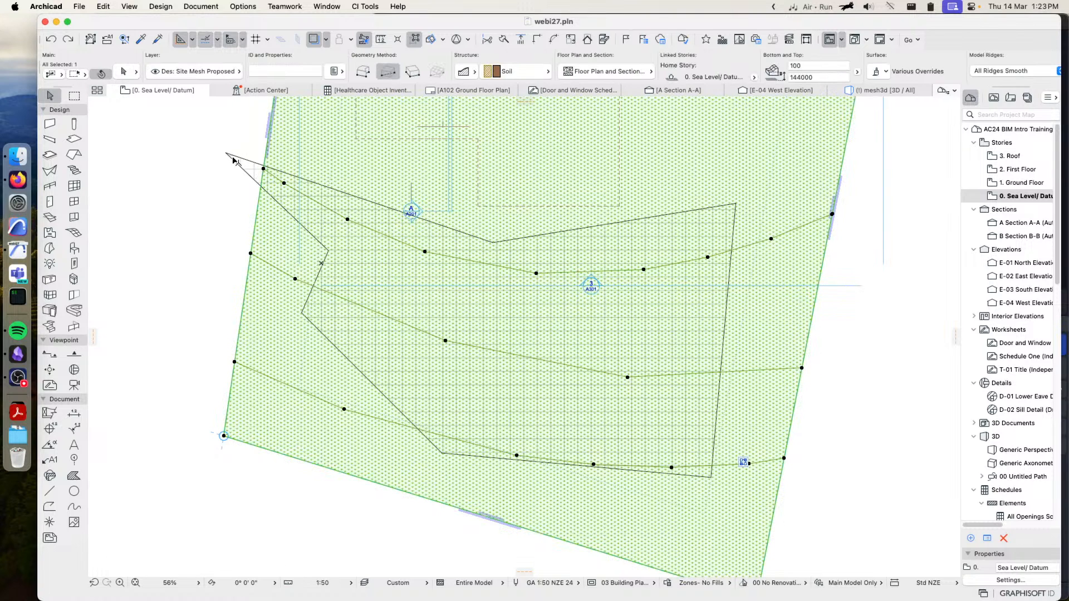
{"action": "left_click", "coordinate": [233, 158], "text": "shift"}
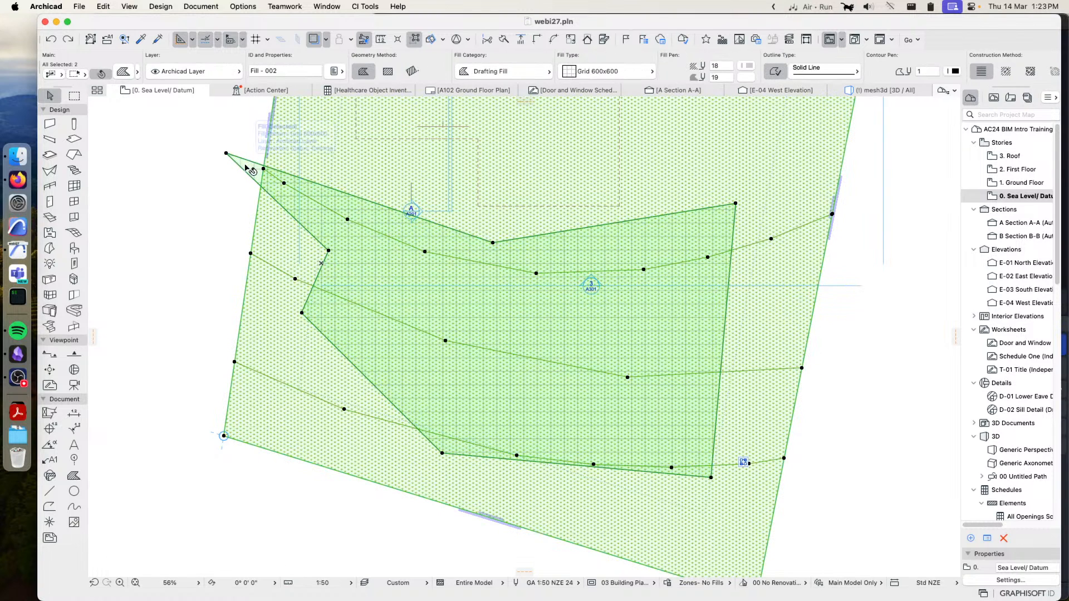
{"action": "left_click", "coordinate": [365, 7]}
{"action": "mouse_move", "coordinate": [400, 127]}
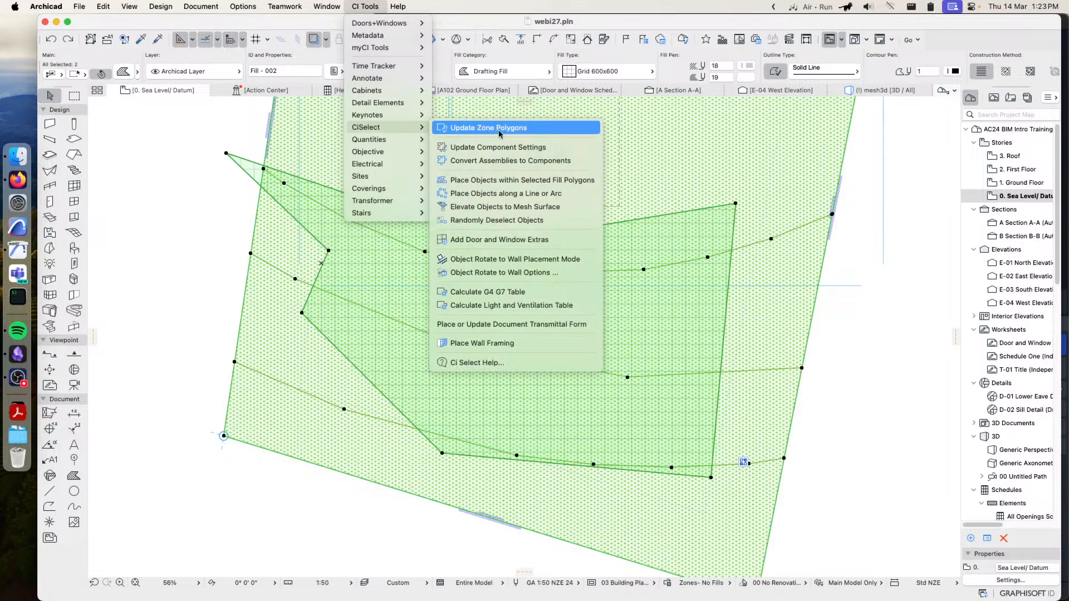
{"action": "left_click", "coordinate": [513, 184]}
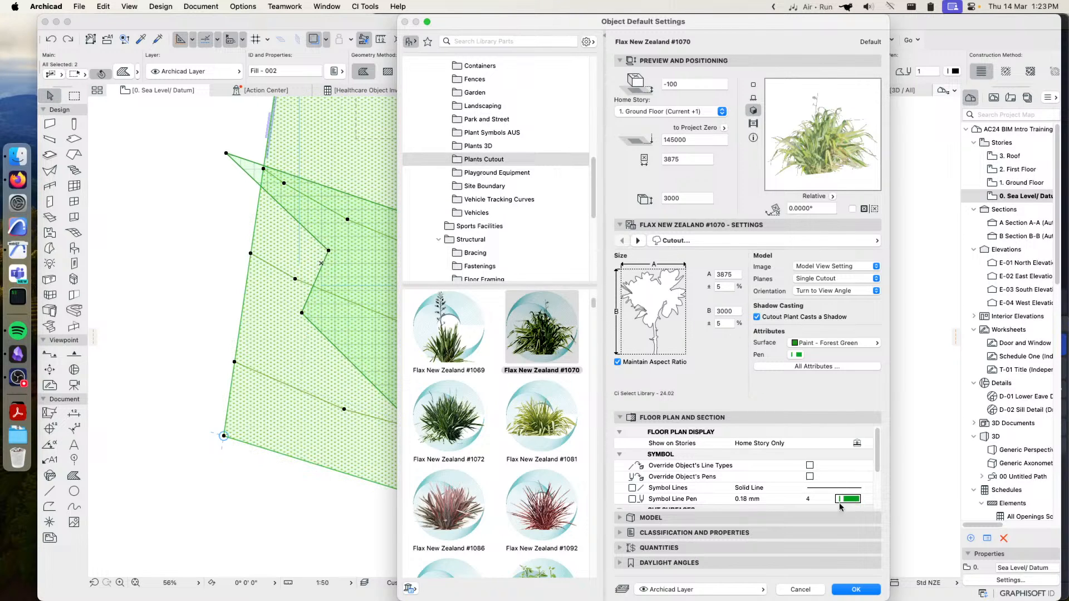
{"action": "left_click", "coordinate": [856, 590]}
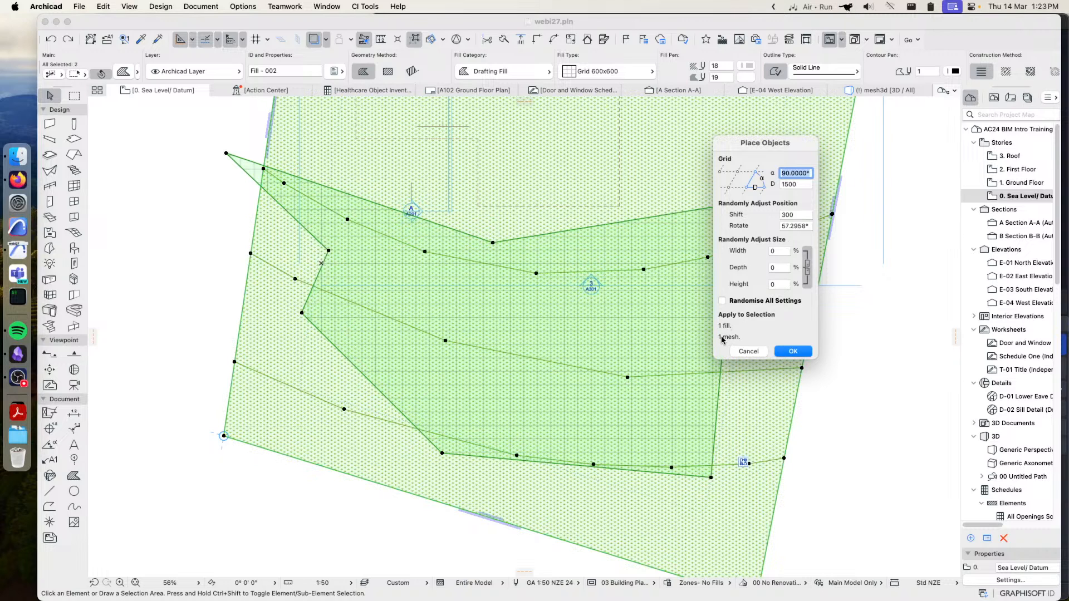
Set the placement grid spacing D to 2200 and place the flax objects within the fill, fitted to the selected mesh
{"action": "mouse_move", "coordinate": [724, 337]}
{"action": "left_click", "coordinate": [796, 184]}
{"action": "type", "text": "22"}
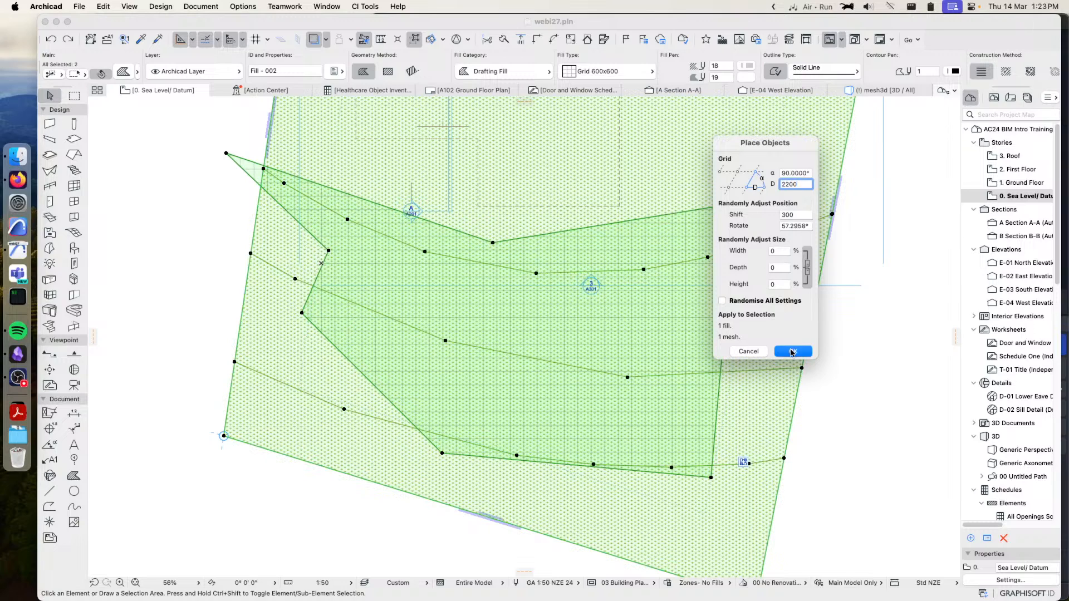
{"action": "left_click", "coordinate": [793, 351]}
{"action": "left_click", "coordinate": [608, 252]}
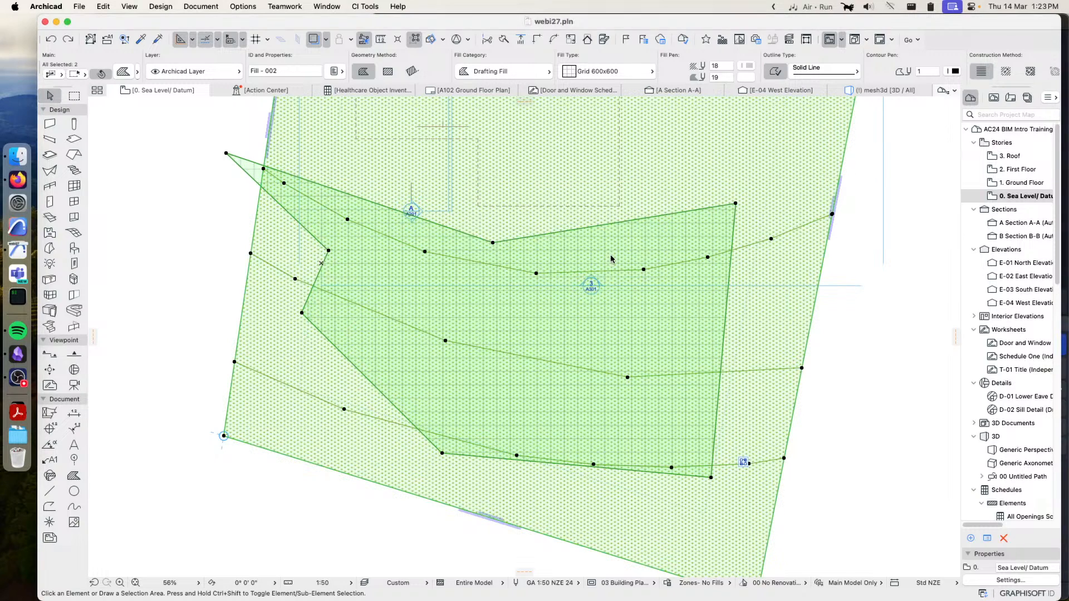
Examine the flax plants on the 1. Ground Floor plan and on the slope in the mesh3d view, and select one plant near the path
{"action": "left_click", "coordinate": [1011, 182]}
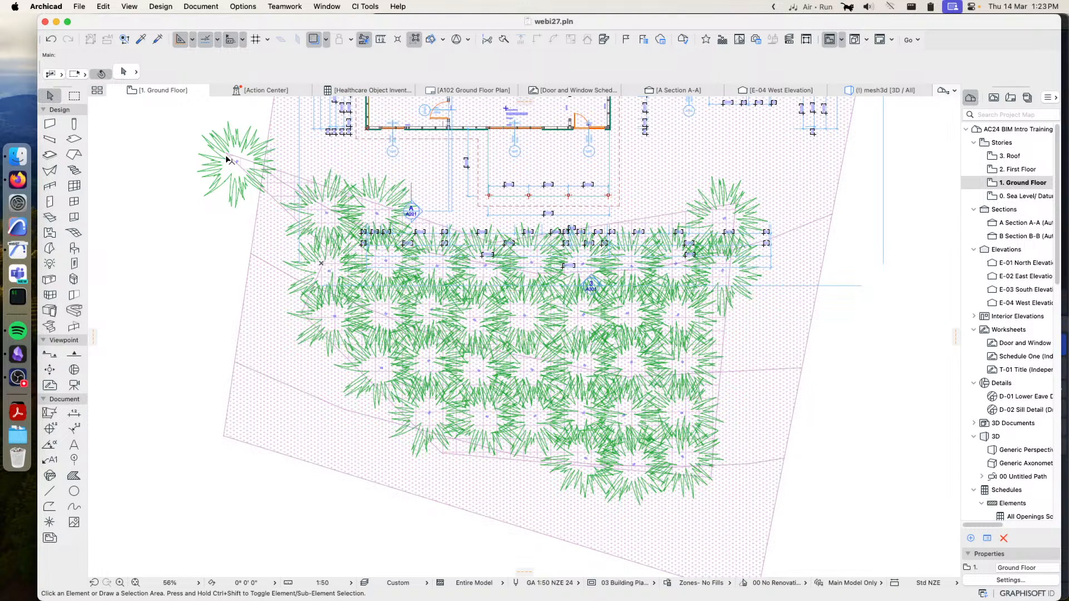
{"action": "left_click", "coordinate": [879, 91]}
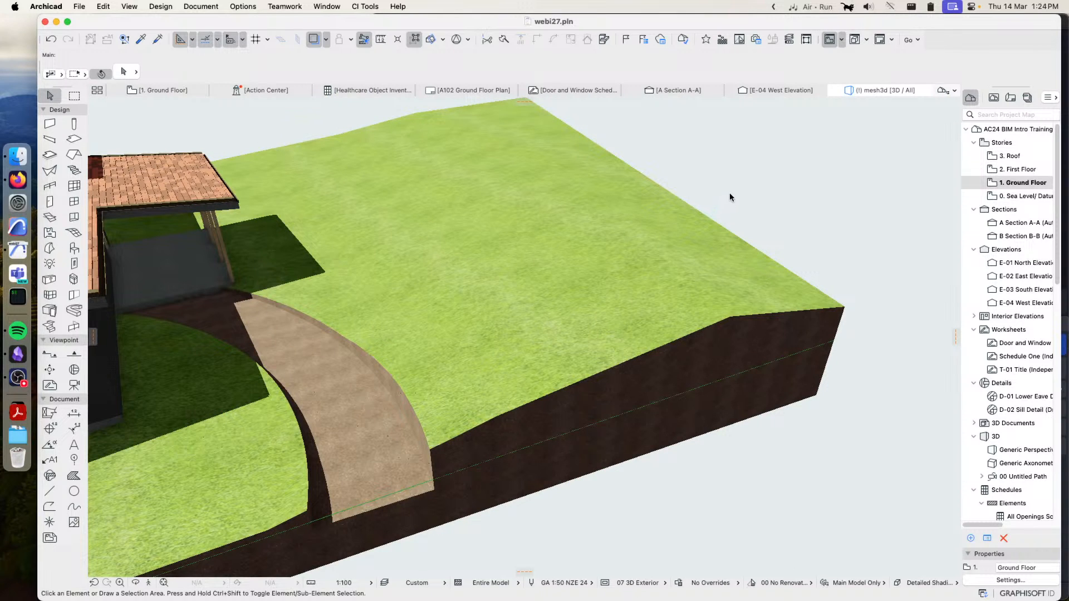
{"action": "middle_click_drag", "start_coordinate": [521, 305], "coordinate": [416, 225], "text": "shift"}
{"action": "middle_click_drag", "start_coordinate": [269, 482], "coordinate": [410, 486], "text": "shift"}
{"action": "middle_click_drag", "start_coordinate": [492, 507], "coordinate": [428, 438], "text": "shift"}
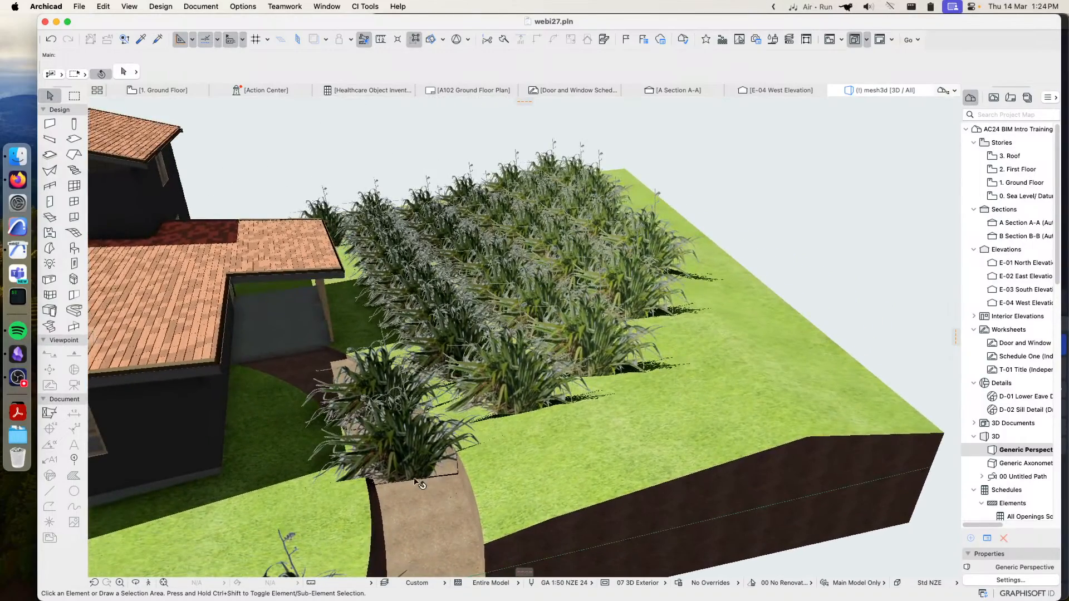
{"action": "middle_click_drag", "start_coordinate": [384, 490], "coordinate": [322, 370], "text": "shift"}
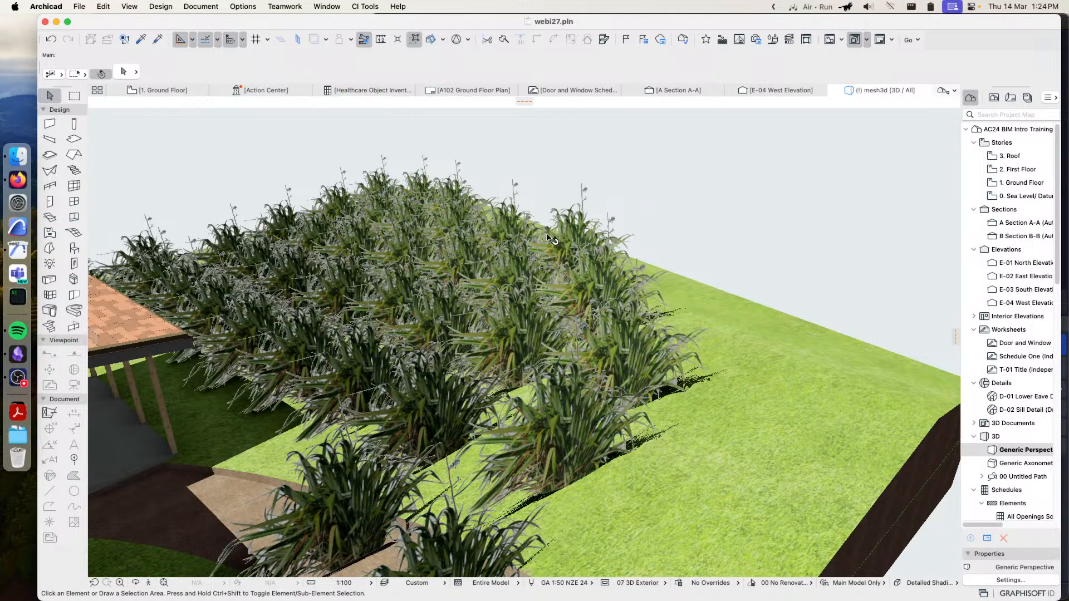
{"action": "middle_click_drag", "start_coordinate": [468, 242], "coordinate": [534, 234]}
{"action": "middle_click_drag", "start_coordinate": [649, 240], "coordinate": [538, 235], "text": "shift"}
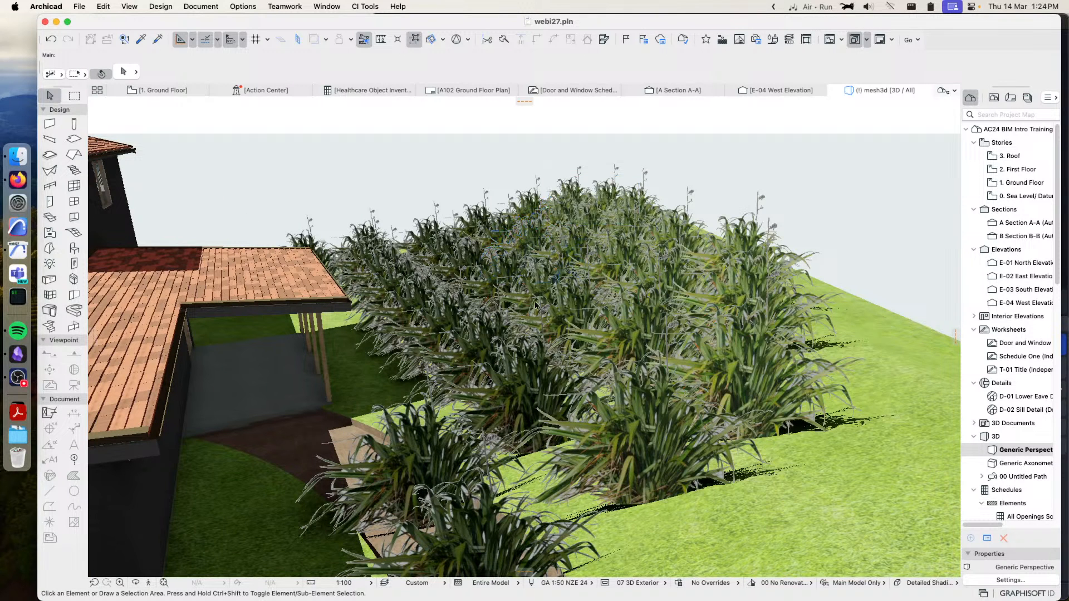
{"action": "left_click", "coordinate": [665, 452]}
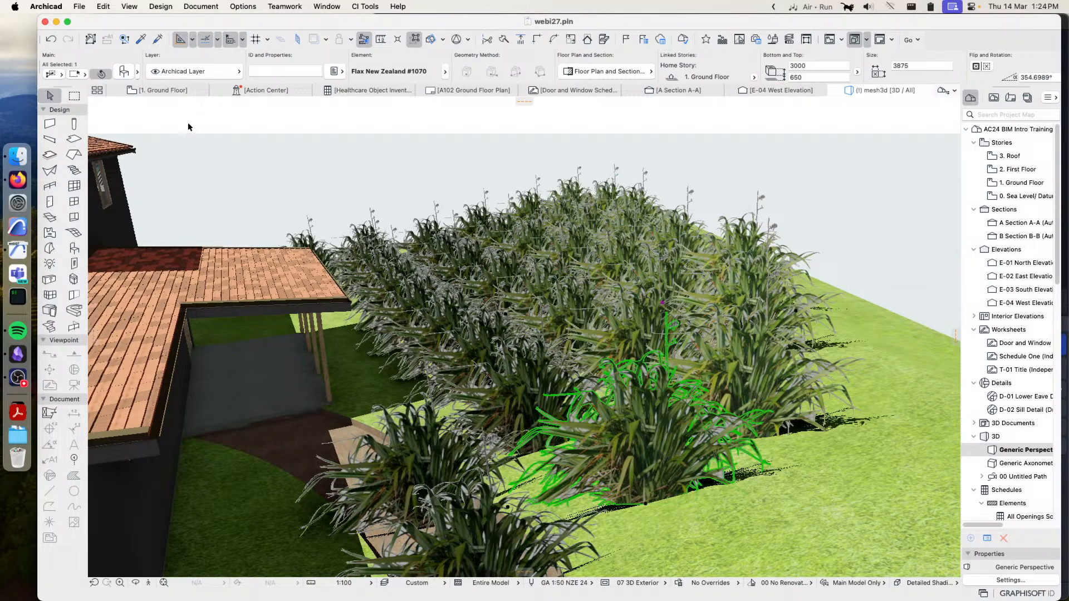
Open Find & Select and add the Name field from ID and Categories as a search criterion
{"action": "left_click", "coordinate": [103, 5]}
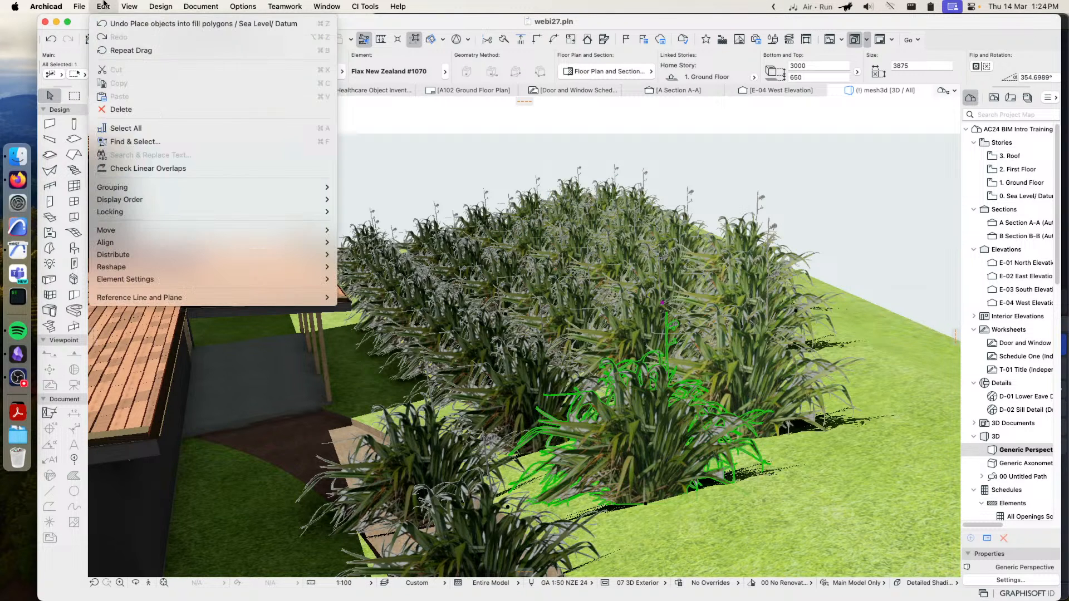
{"action": "left_click", "coordinate": [139, 142]}
{"action": "left_click_drag", "start_coordinate": [567, 170], "coordinate": [250, 120]}
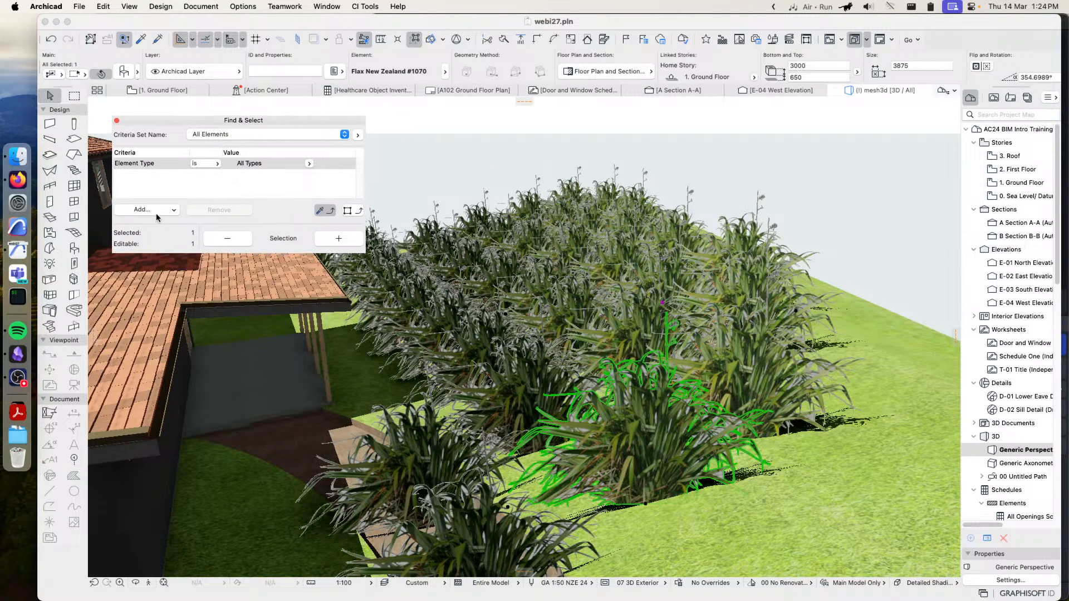
{"action": "left_click", "coordinate": [175, 211]}
{"action": "type", "text": "name"}
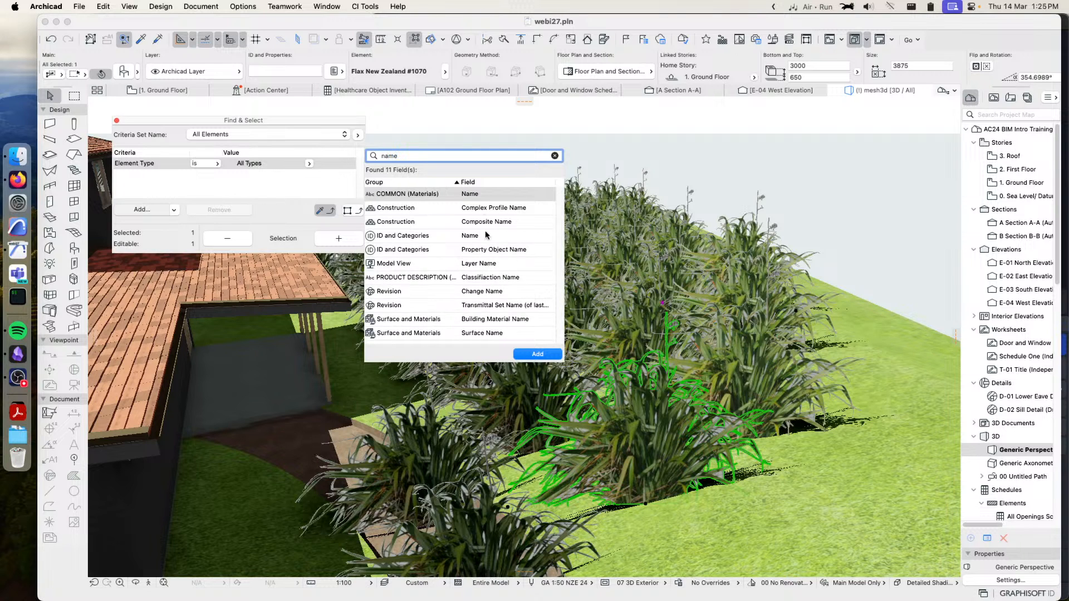
{"action": "double_click", "coordinate": [467, 236]}
{"action": "left_click", "coordinate": [262, 206]}
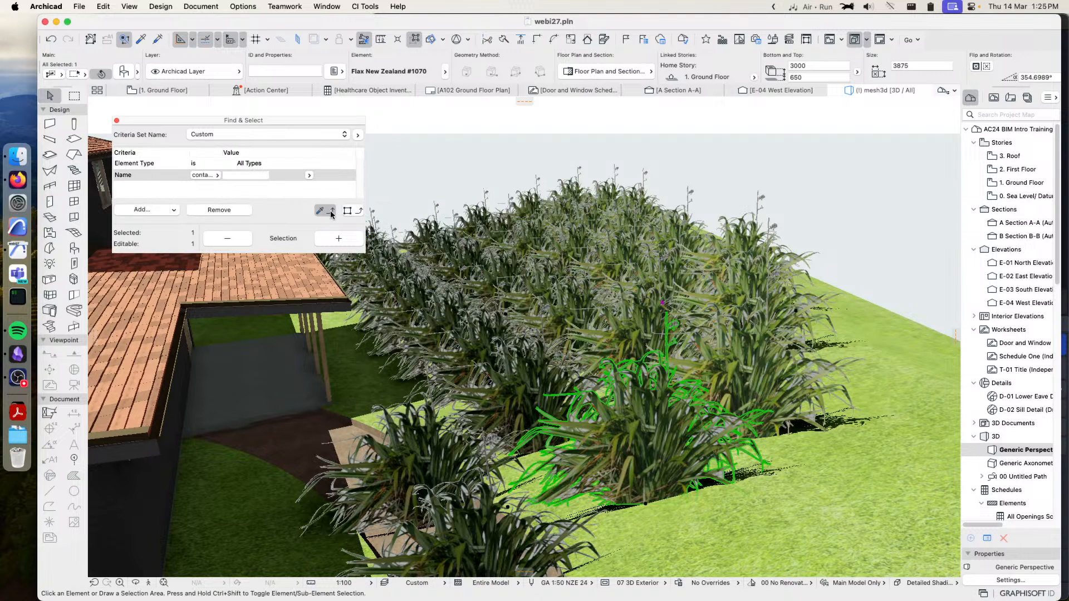
Copy the selected plant's element type and name into the criteria and select all matching Flax New Zealand #1070 objects
{"action": "left_click", "coordinate": [323, 209]}
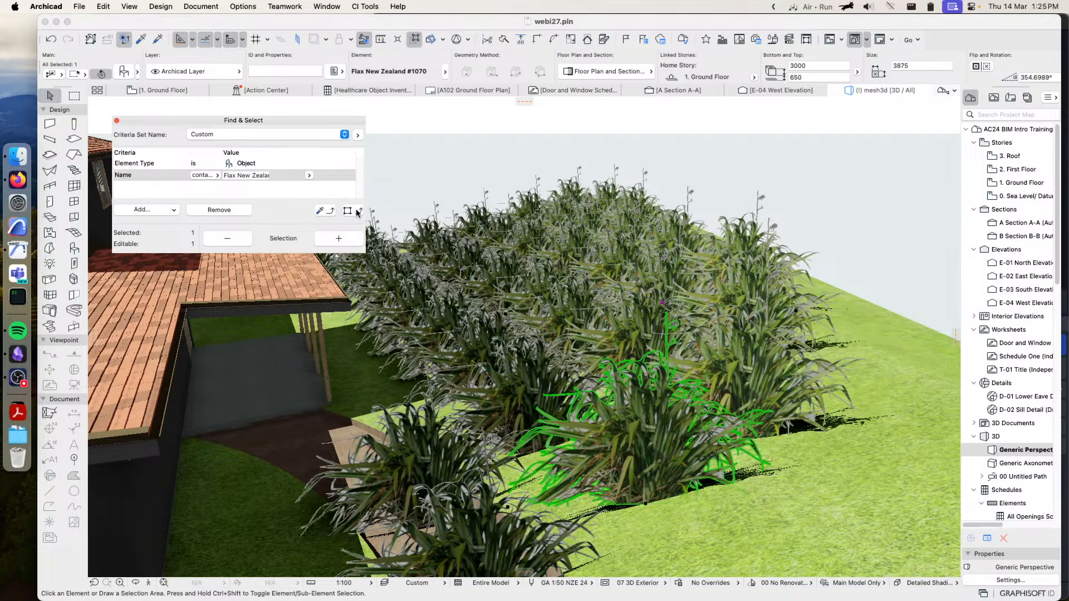
{"action": "left_click", "coordinate": [341, 238]}
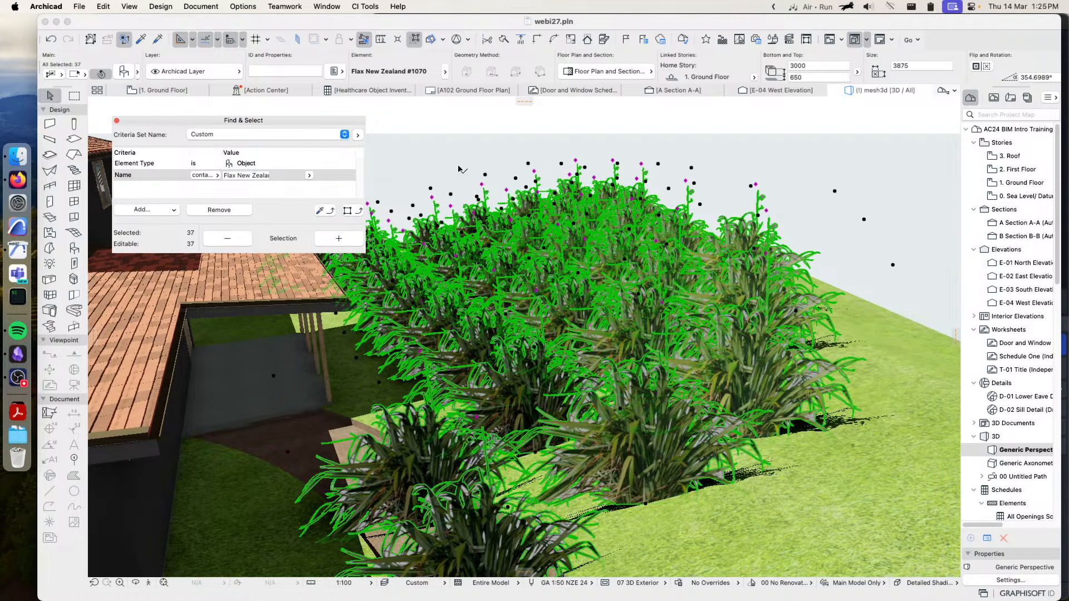
{"action": "left_click", "coordinate": [117, 120]}
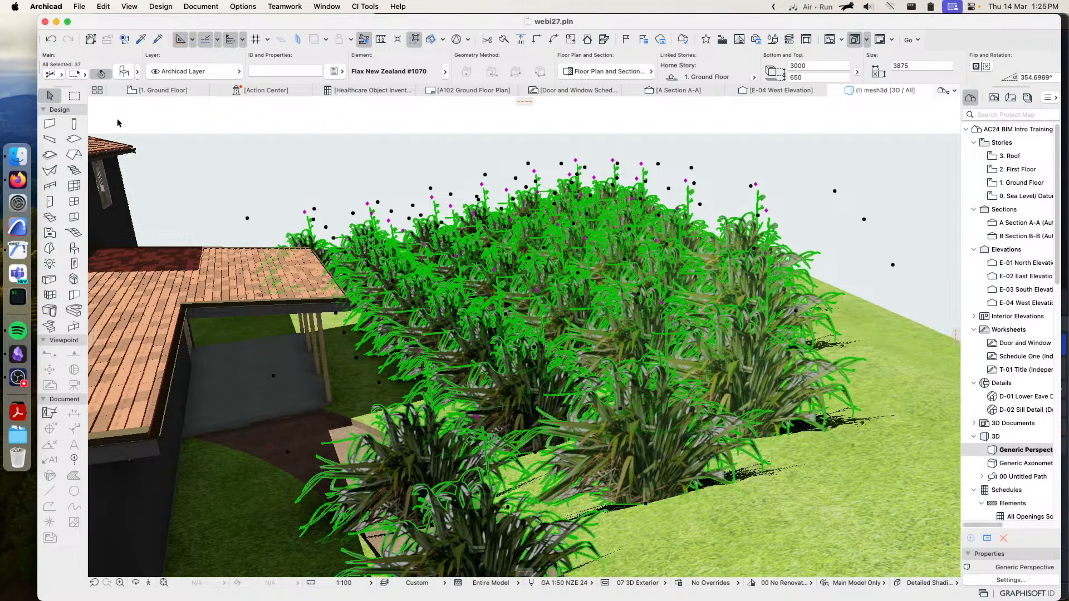
Randomly deselect 50% of the selected flax objects with CiSelect's Randomly Deselect Objects
{"action": "left_click", "coordinate": [361, 6]}
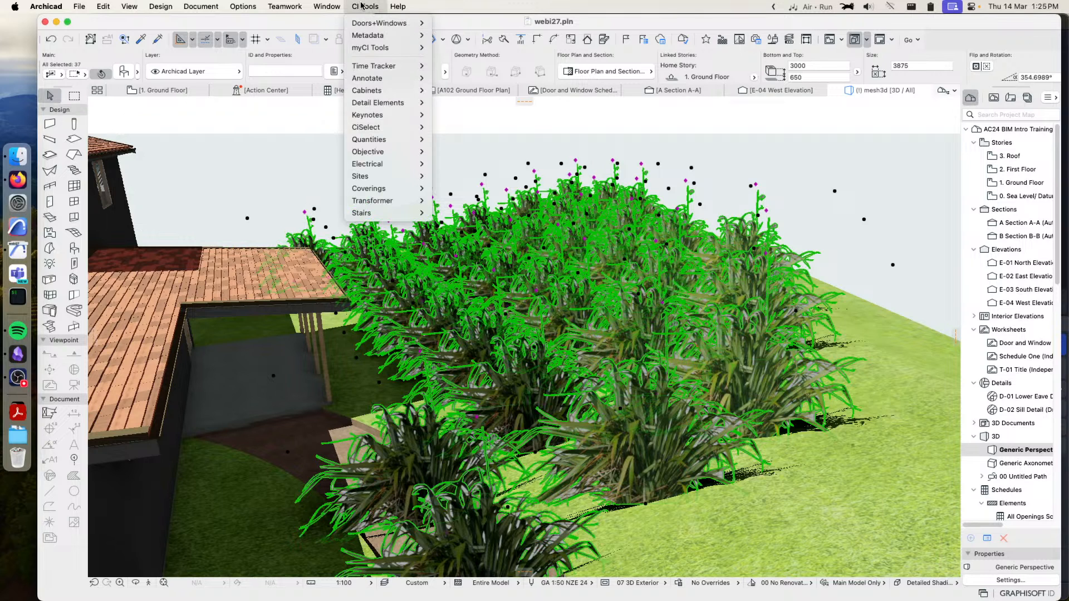
{"action": "mouse_move", "coordinate": [384, 127]}
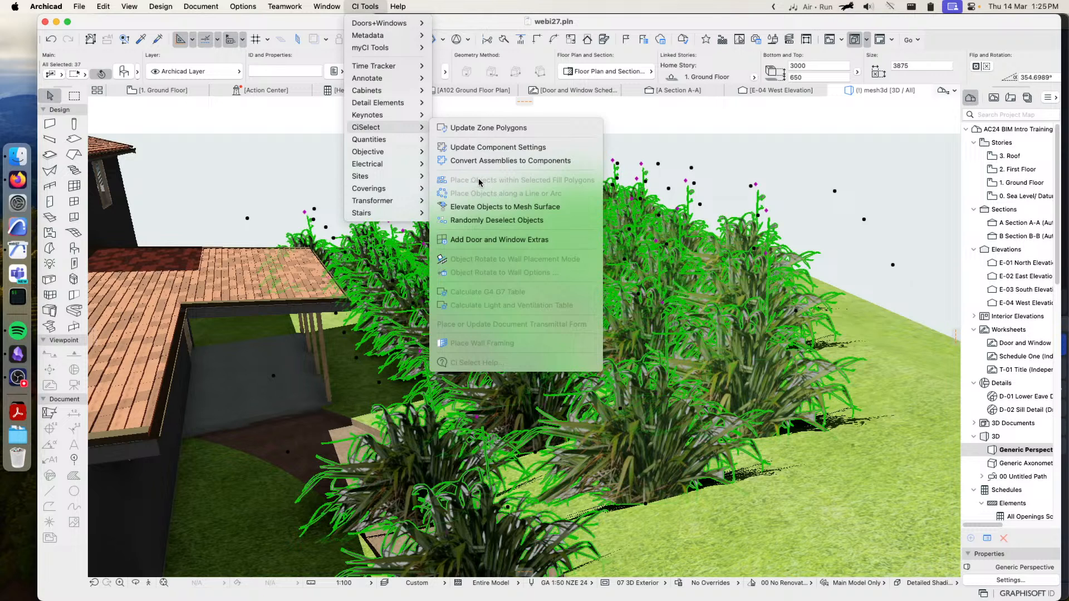
{"action": "left_click", "coordinate": [496, 221]}
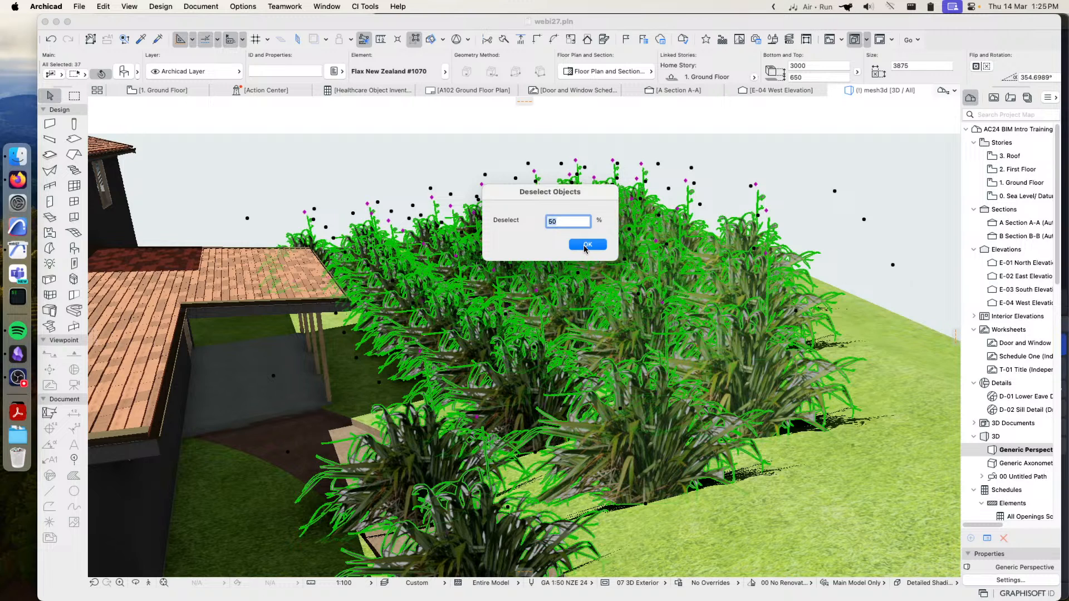
{"action": "left_click", "coordinate": [587, 245]}
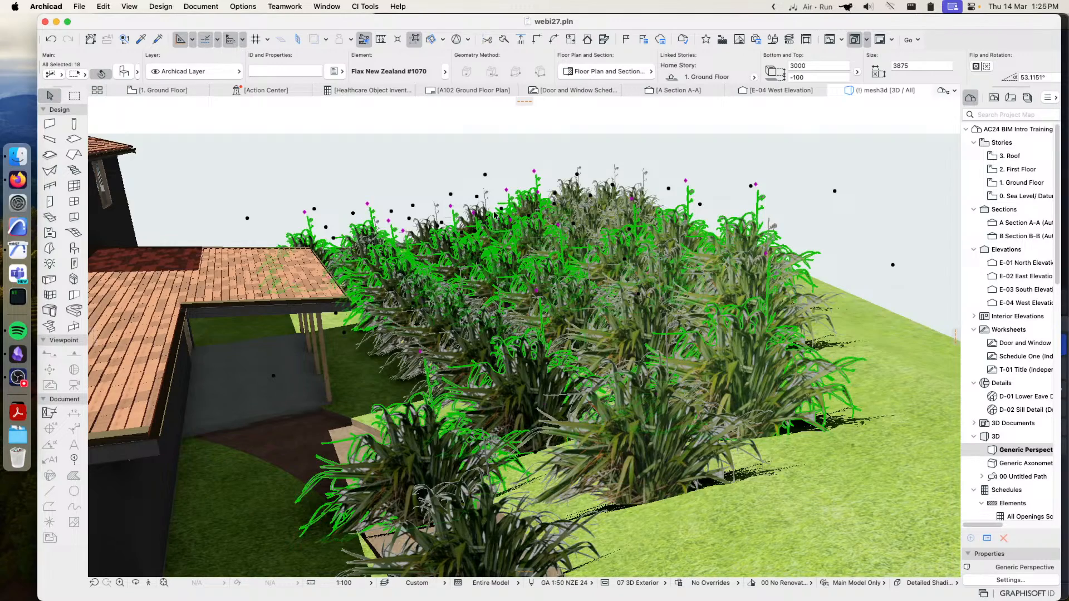
Change the flax objects that are still selected to Flax New Zealand #1086 in their object settings
{"action": "middle_click_drag", "start_coordinate": [451, 215], "coordinate": [501, 256], "text": "shift"}
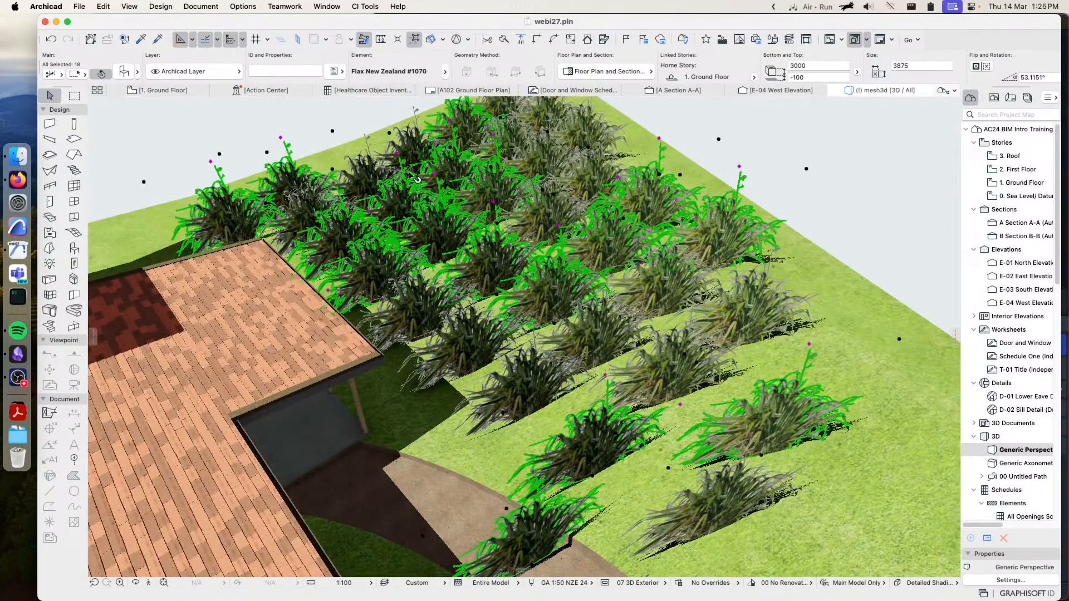
{"action": "middle_click_drag", "start_coordinate": [649, 353], "coordinate": [538, 292], "text": "shift"}
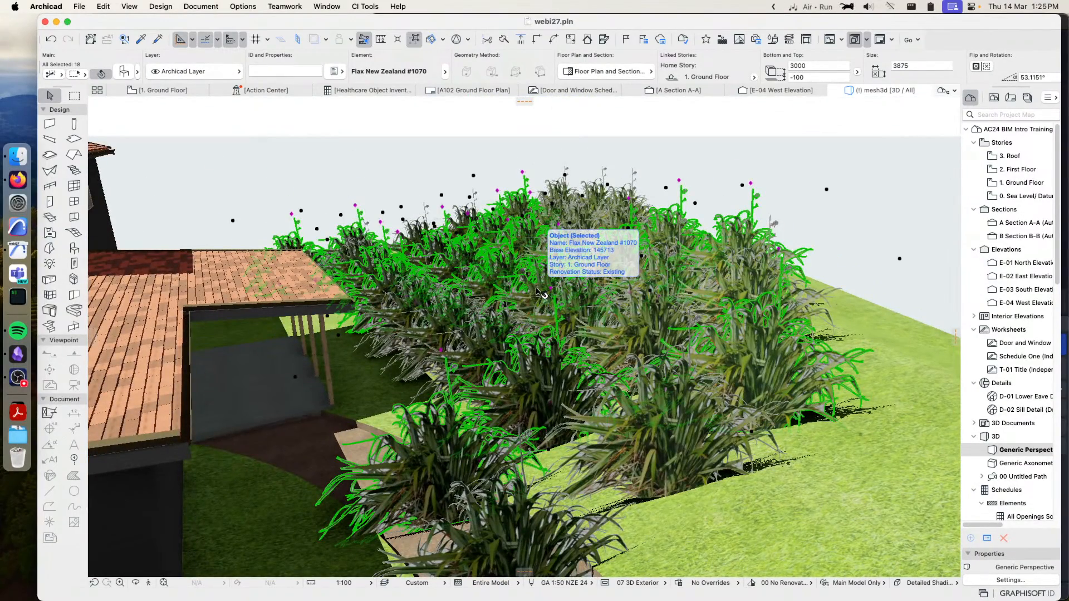
{"action": "left_click", "coordinate": [123, 73]}
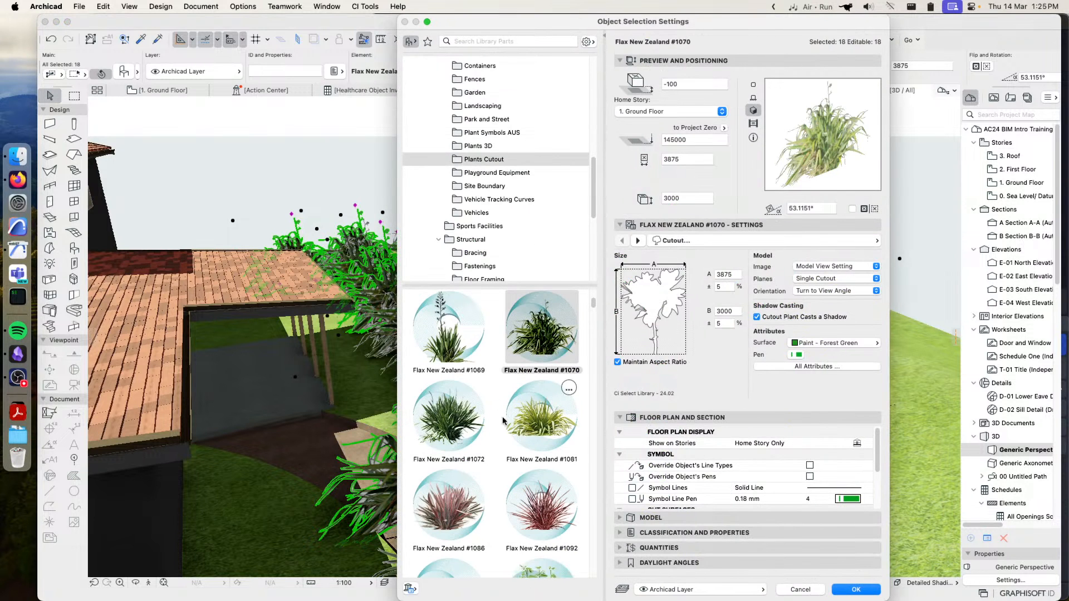
{"action": "left_click", "coordinate": [452, 504]}
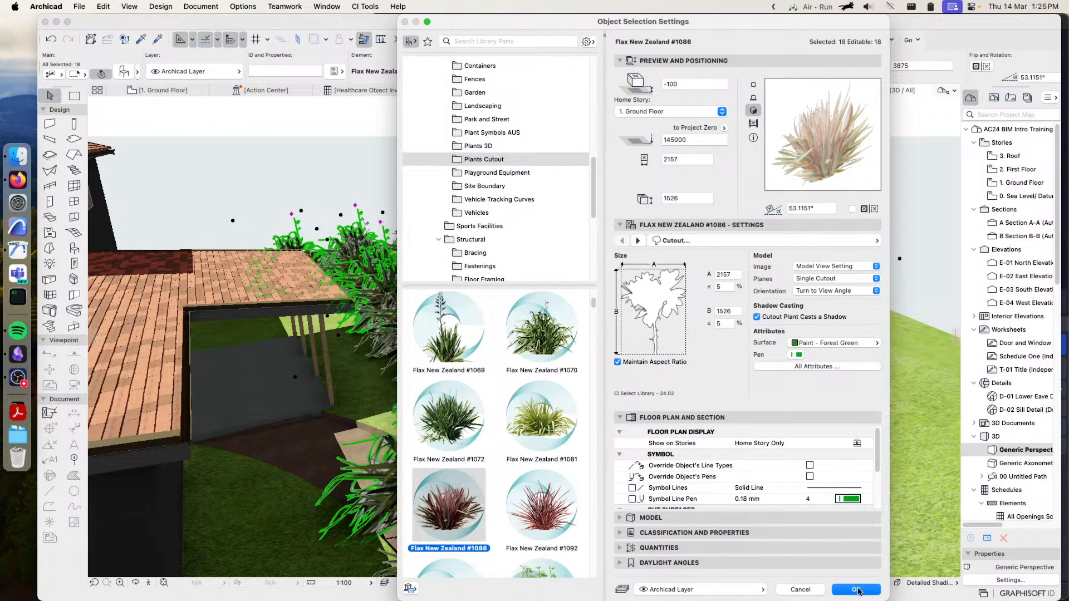
{"action": "left_click", "coordinate": [856, 589]}
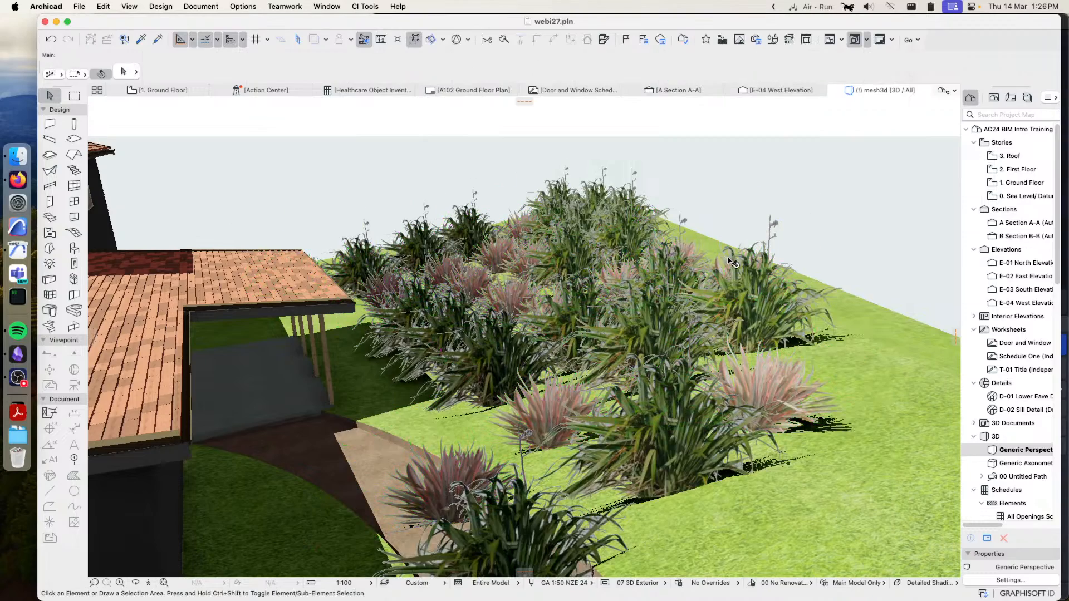
Examine the mixed planting on the slope and reopen Find & Select
{"action": "middle_click_drag", "start_coordinate": [588, 263], "coordinate": [565, 273], "text": "shift"}
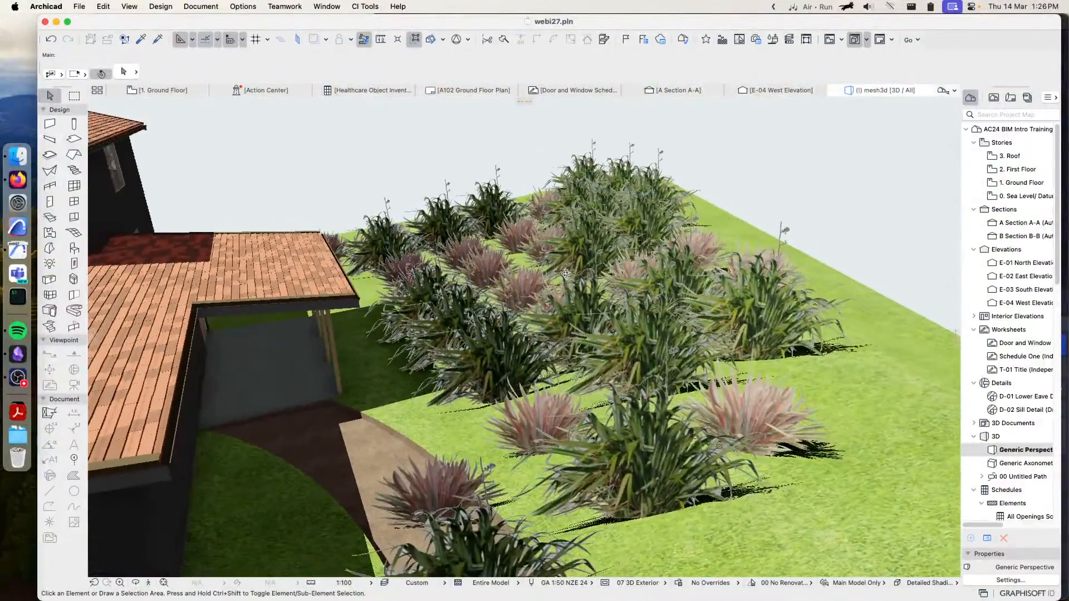
{"action": "middle_click_drag", "start_coordinate": [693, 287], "coordinate": [755, 285], "text": "shift"}
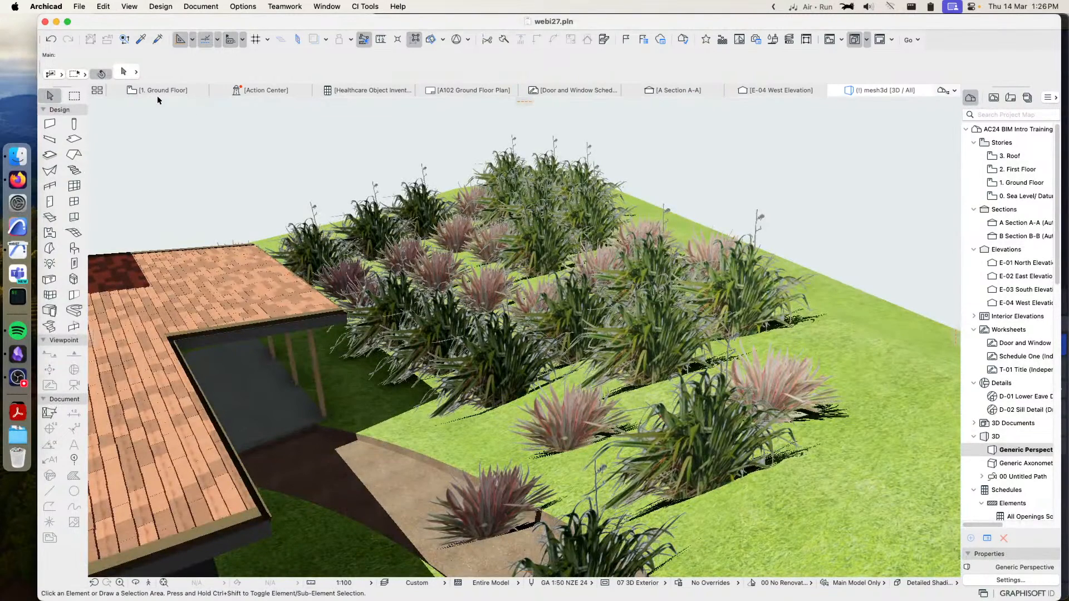
{"action": "left_click", "coordinate": [110, 7]}
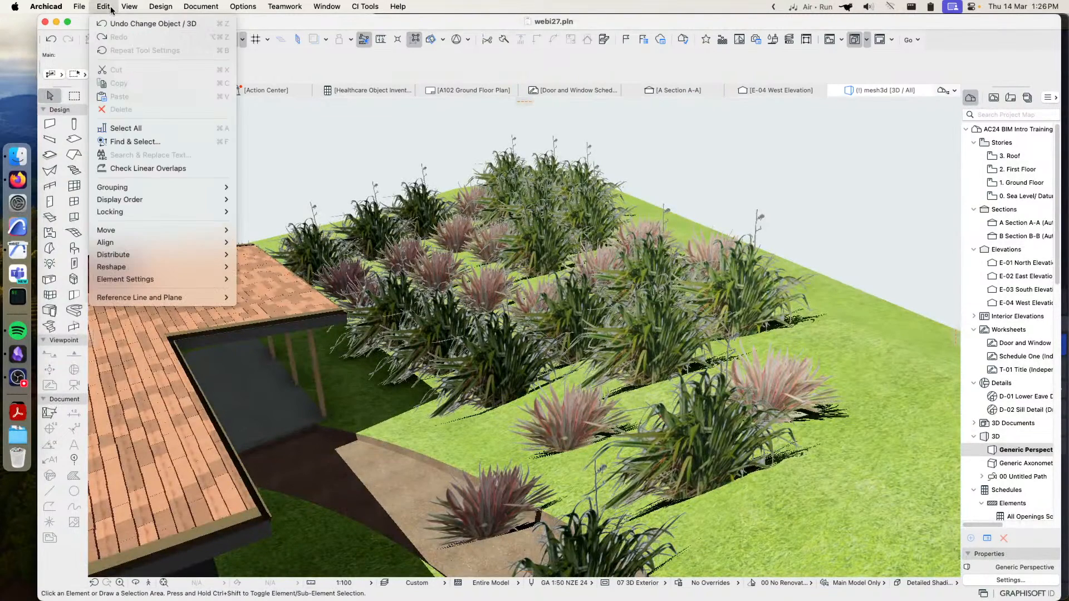
{"action": "left_click", "coordinate": [148, 141]}
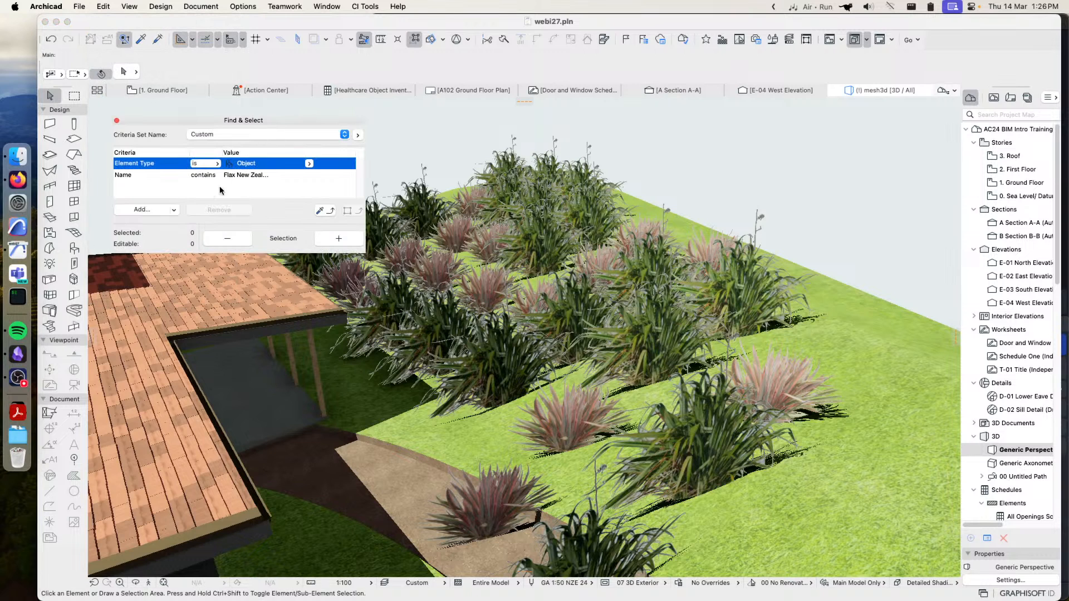
{"action": "left_click", "coordinate": [256, 176]}
{"action": "left_click", "coordinate": [309, 175]}
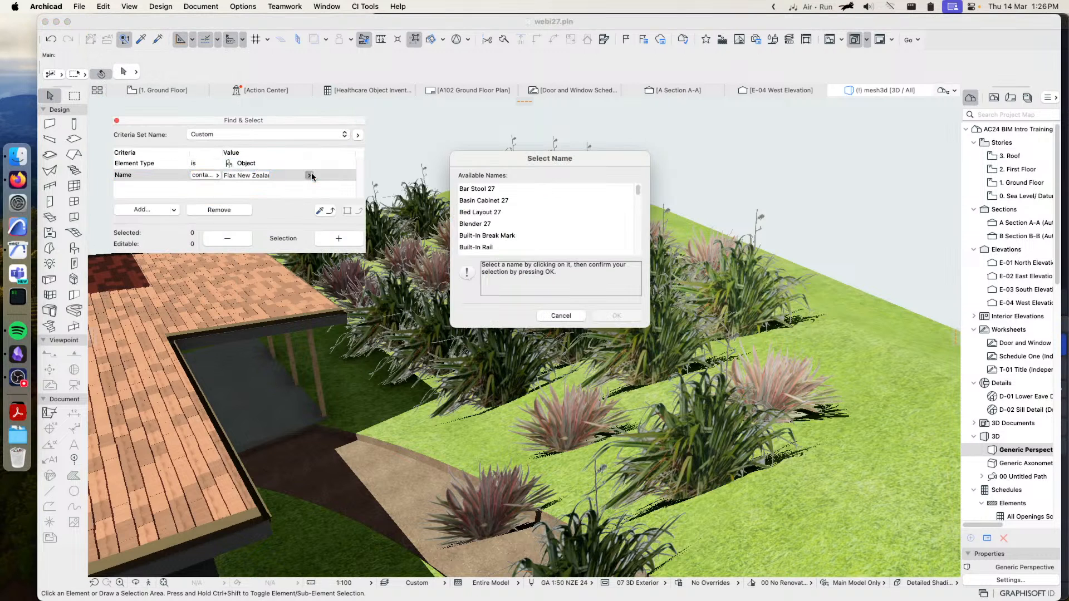
{"action": "left_click", "coordinate": [558, 315]}
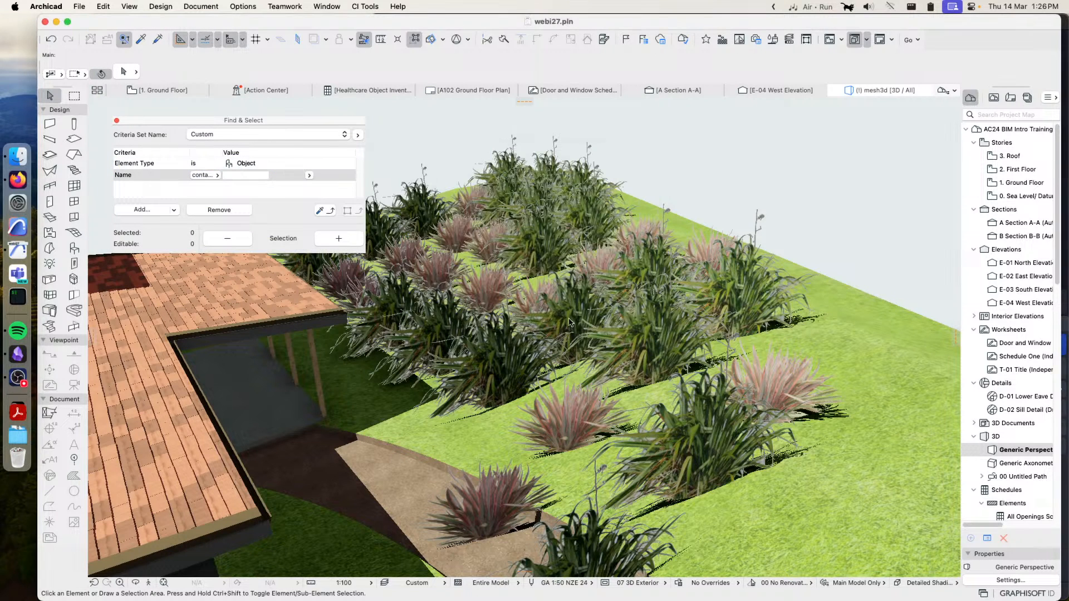
{"action": "left_click", "coordinate": [329, 173]}
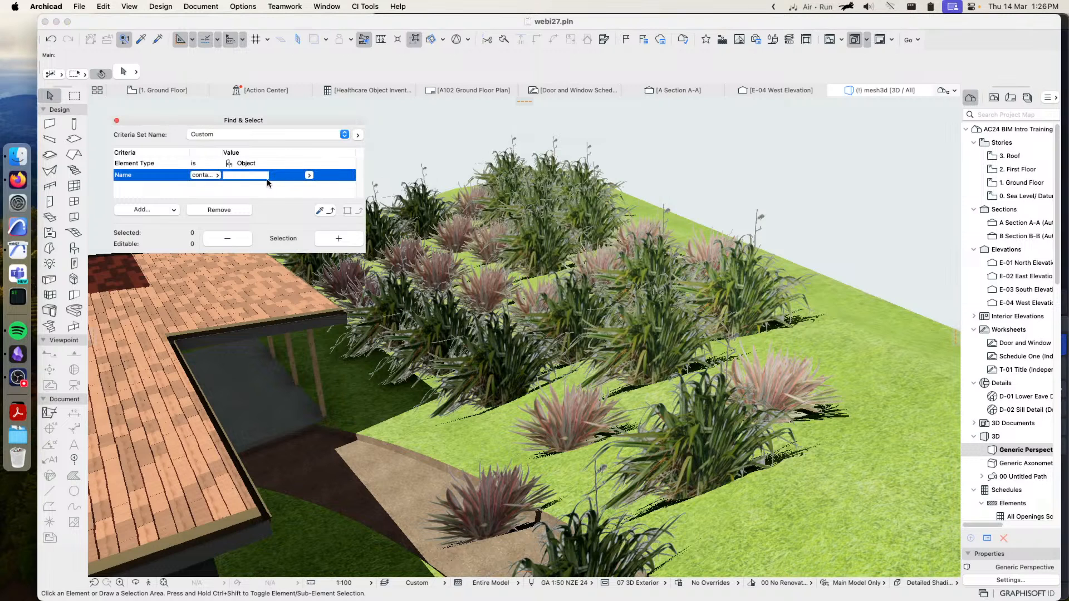
{"action": "left_click", "coordinate": [339, 238]}
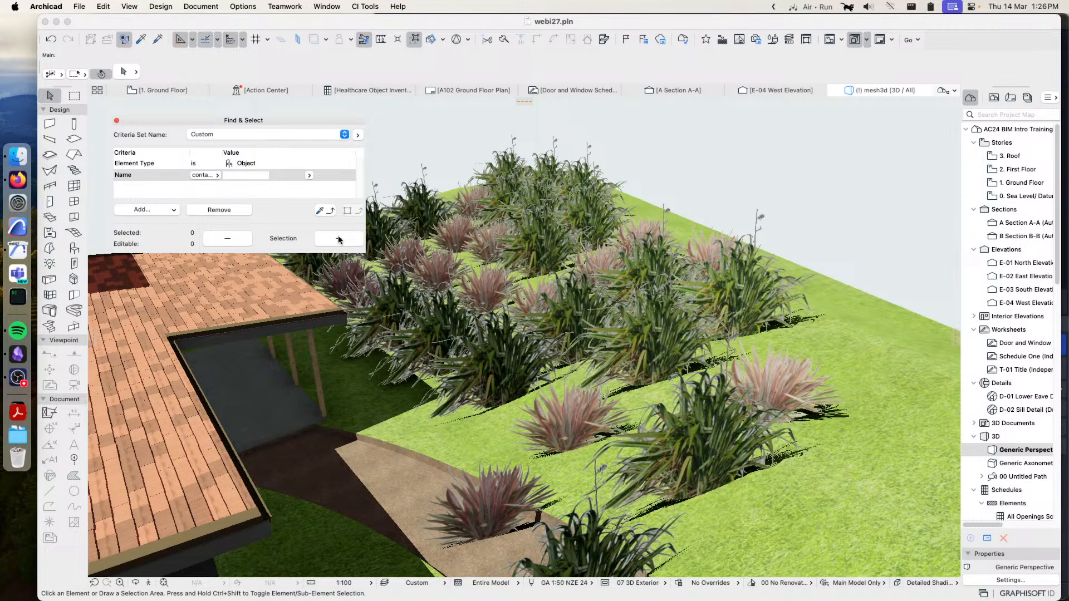
Select all Flax New Zealand #1070 objects using criteria copied from a green plant in the middle of the planting
{"action": "left_click", "coordinate": [550, 233]}
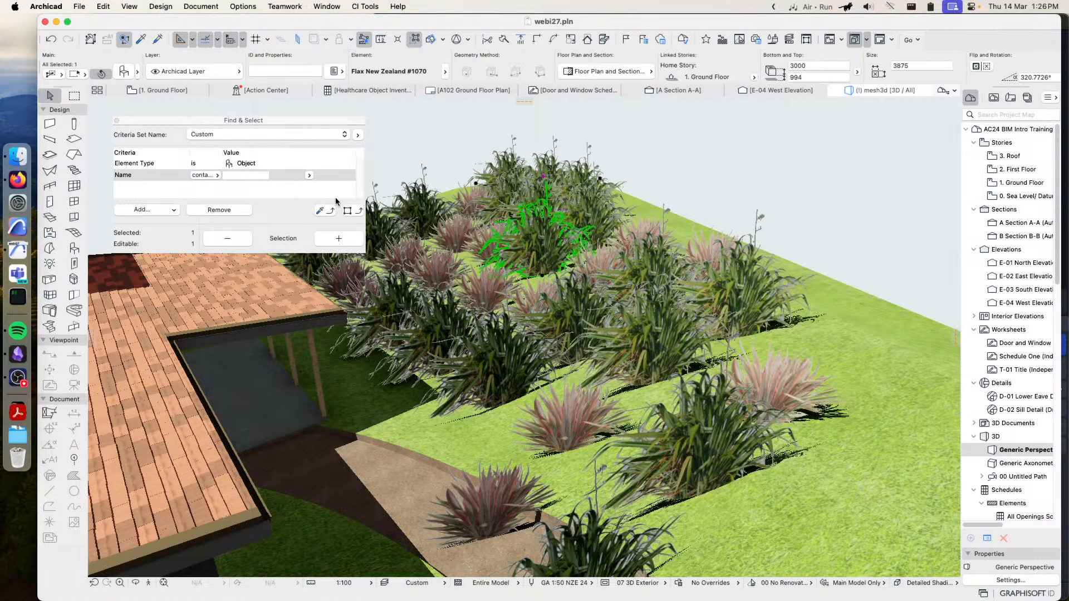
{"action": "left_click", "coordinate": [348, 210]}
{"action": "left_click", "coordinate": [338, 239]}
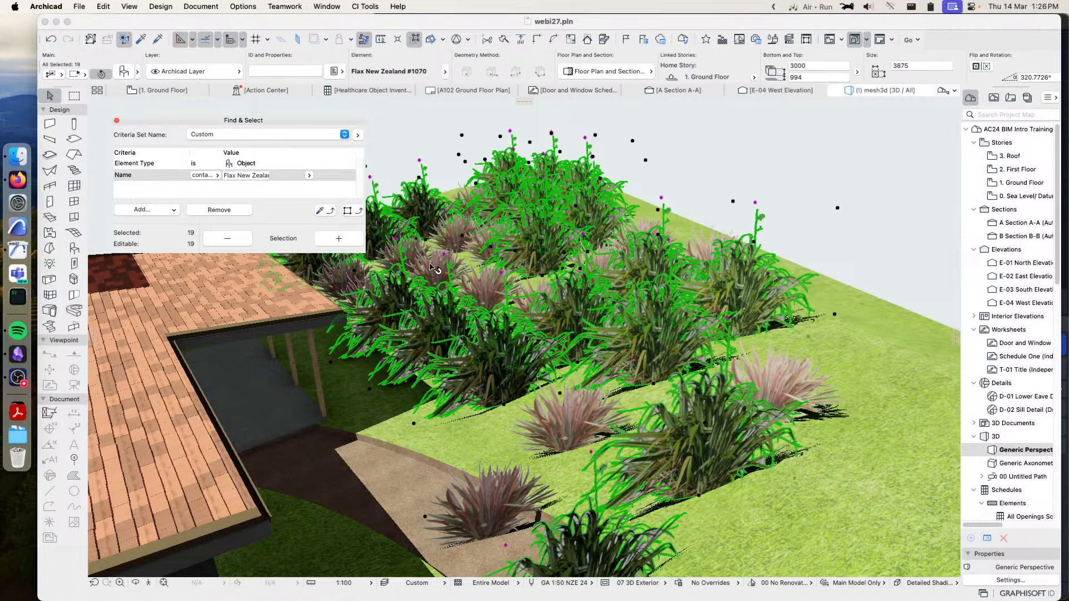
Select all Flax New Zealand #1086 objects using criteria copied from the reddish plant nearest the open slope
{"action": "left_click", "coordinate": [780, 378]}
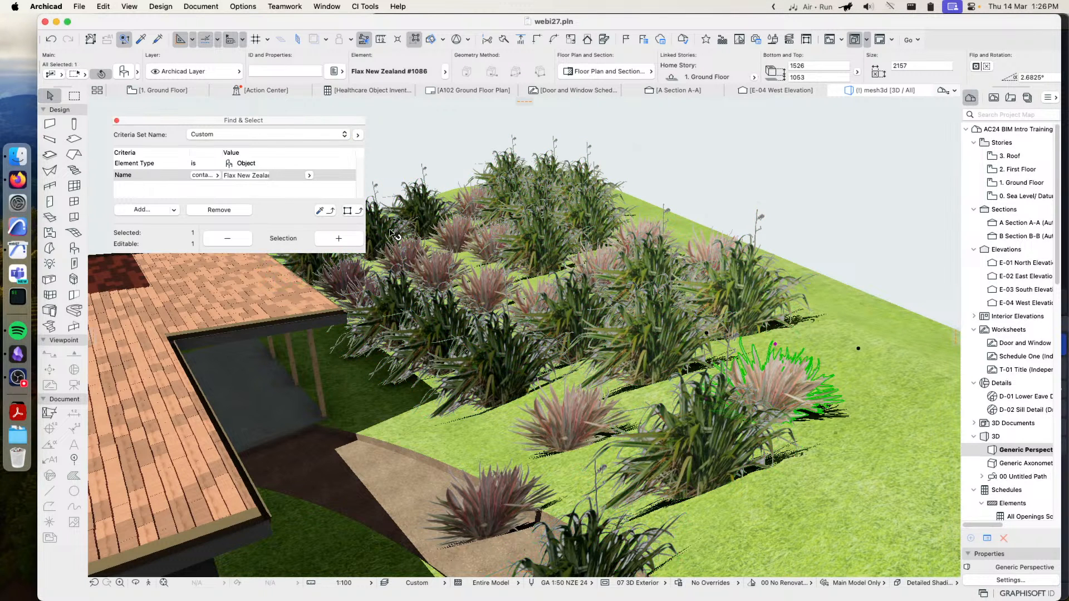
{"action": "left_click", "coordinate": [348, 211]}
{"action": "left_click", "coordinate": [343, 240]}
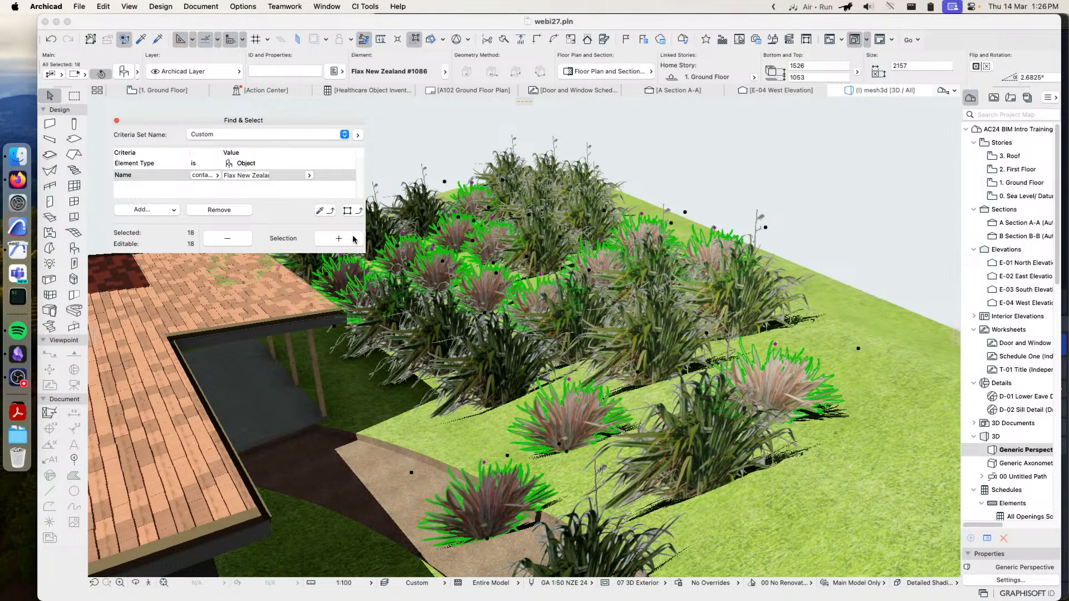
{"action": "left_click", "coordinate": [353, 239]}
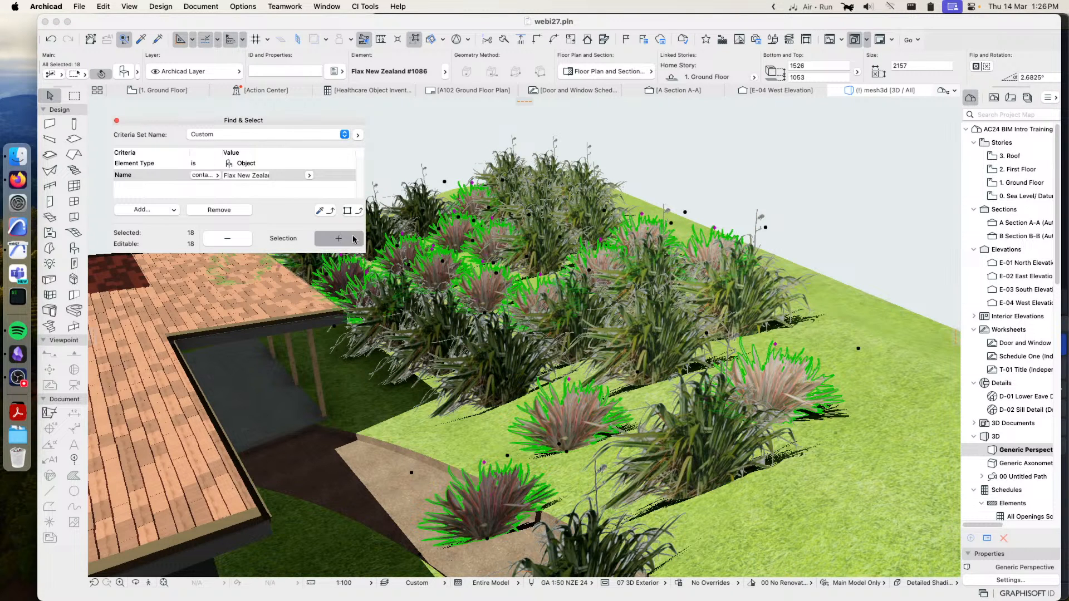
Select all Flax New Zealand #1070 objects using a foreground plant's criteria, and add the three foreground #1086 plants to the selection
{"action": "left_click", "coordinate": [690, 437]}
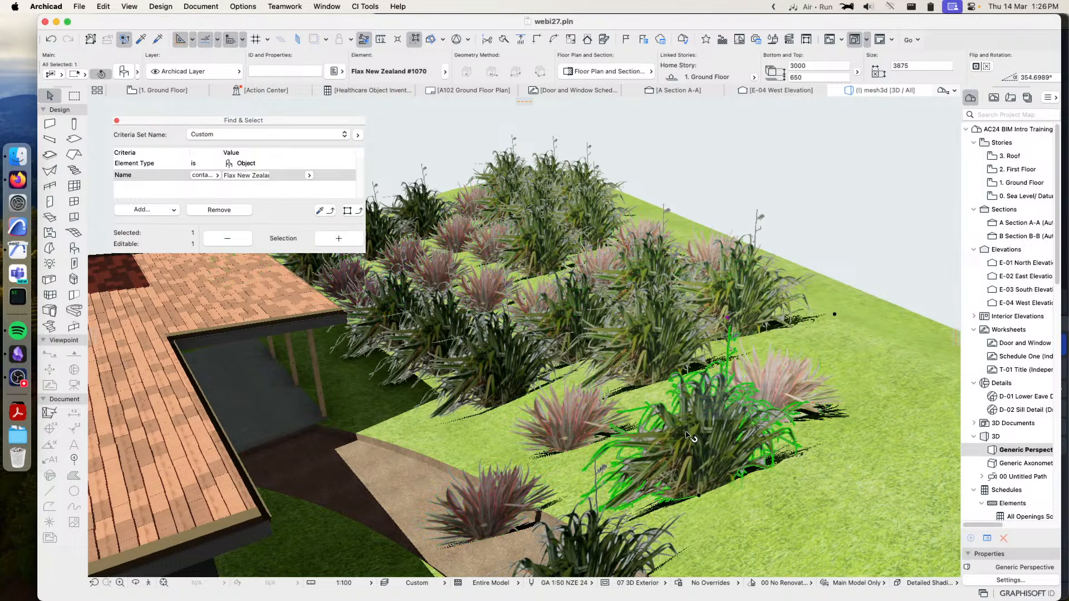
{"action": "left_click", "coordinate": [349, 211]}
{"action": "left_click", "coordinate": [337, 239]}
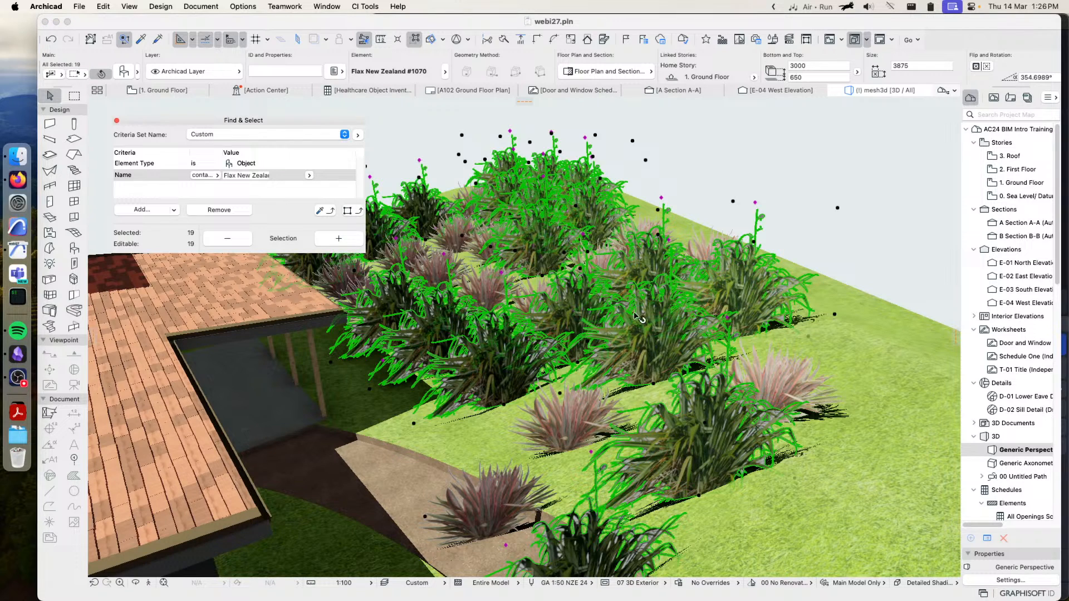
{"action": "left_click", "coordinate": [562, 425], "text": "shift"}
{"action": "left_click", "coordinate": [474, 505], "text": "shift"}
{"action": "left_click", "coordinate": [785, 389], "text": "shift"}
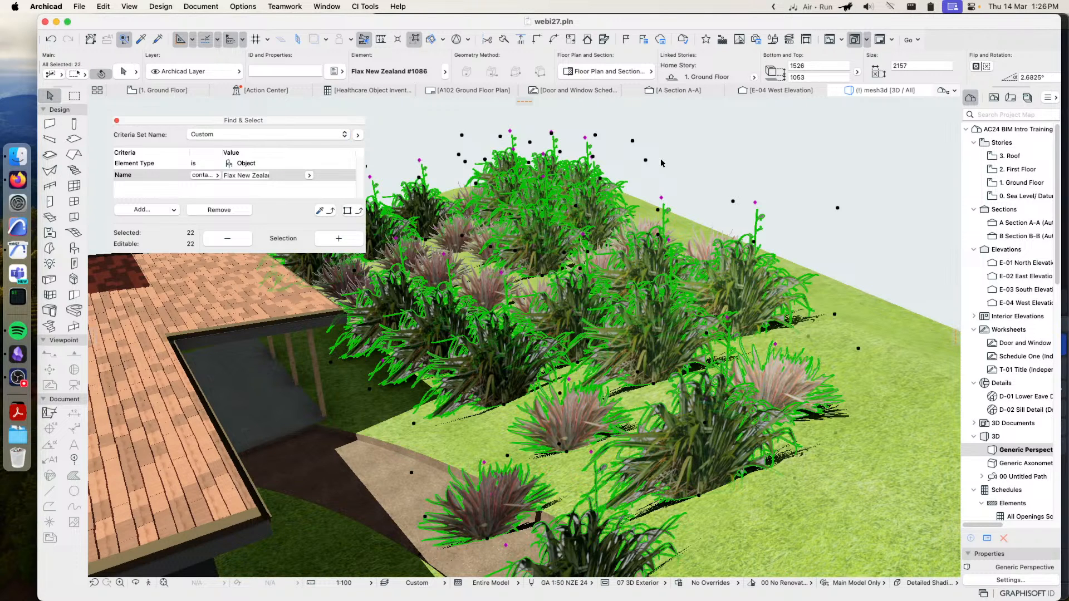
{"action": "left_click", "coordinate": [116, 120]}
Randomly deselect part of the selected flax objects on the slope with CiSelect's Randomly Deselect Objects command
{"action": "mouse_move", "coordinate": [564, 181]}
{"action": "middle_mouse_down", "text": "shift"}
{"action": "mouse_move", "coordinate": [687, 276]}
{"action": "mouse_move", "coordinate": [488, 207]}
{"action": "mouse_move", "coordinate": [417, 265]}
{"action": "middle_mouse_up", "text": "shift"}
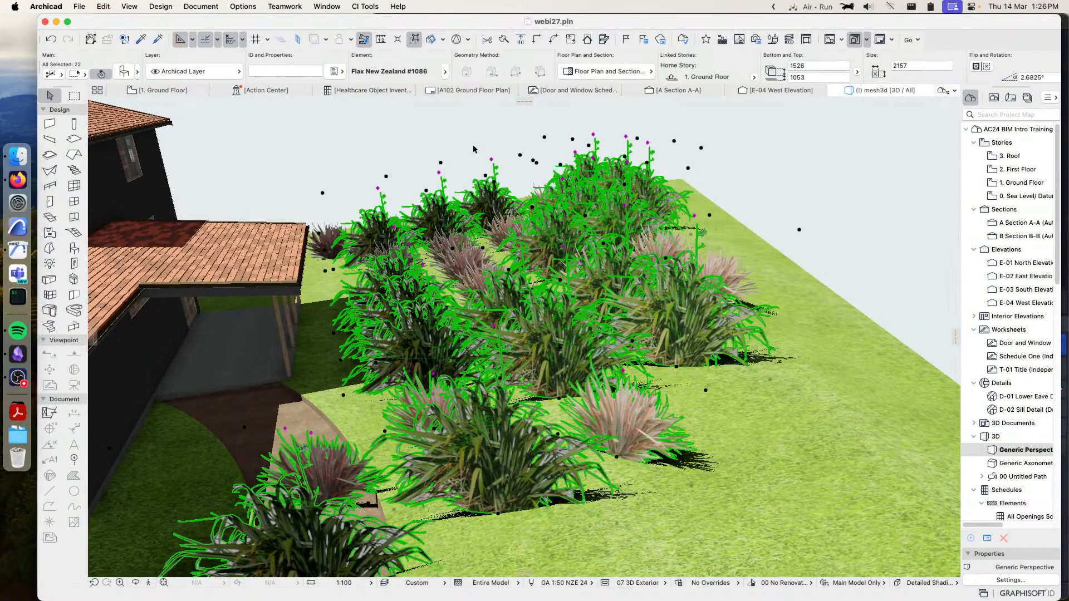
{"action": "middle_click_drag", "start_coordinate": [452, 127], "coordinate": [519, 148], "text": "shift"}
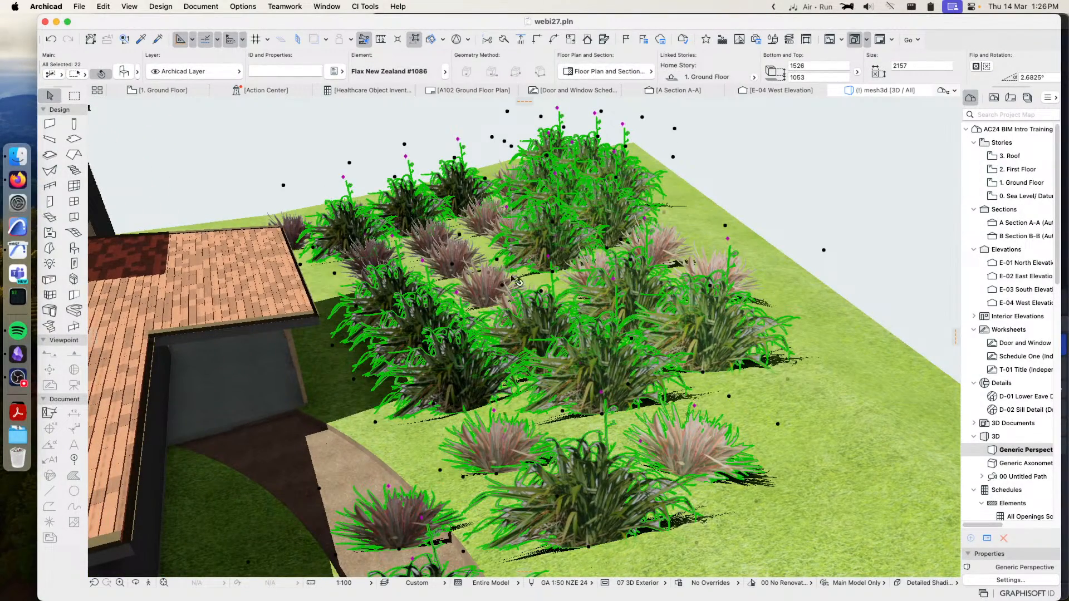
{"action": "left_click", "coordinate": [365, 6]}
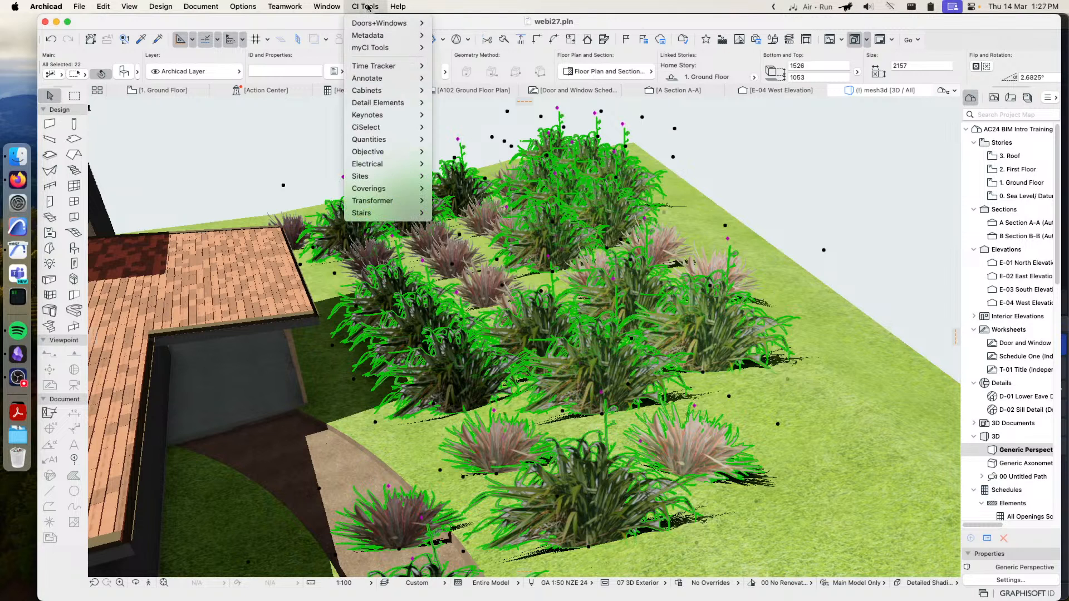
{"action": "mouse_move", "coordinate": [393, 130]}
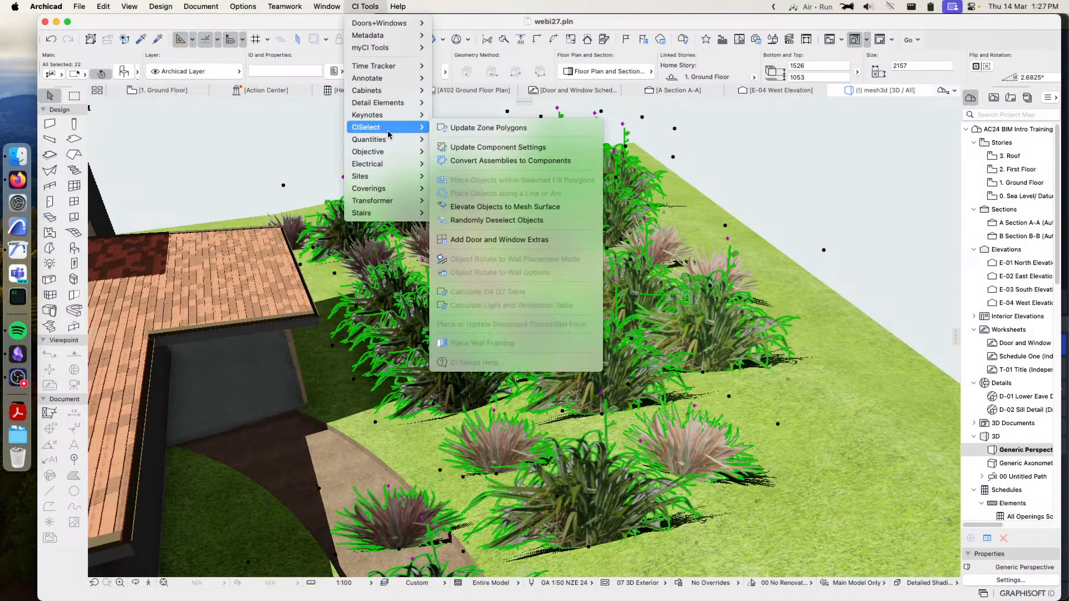
{"action": "left_click", "coordinate": [504, 220]}
{"action": "left_click", "coordinate": [587, 246]}
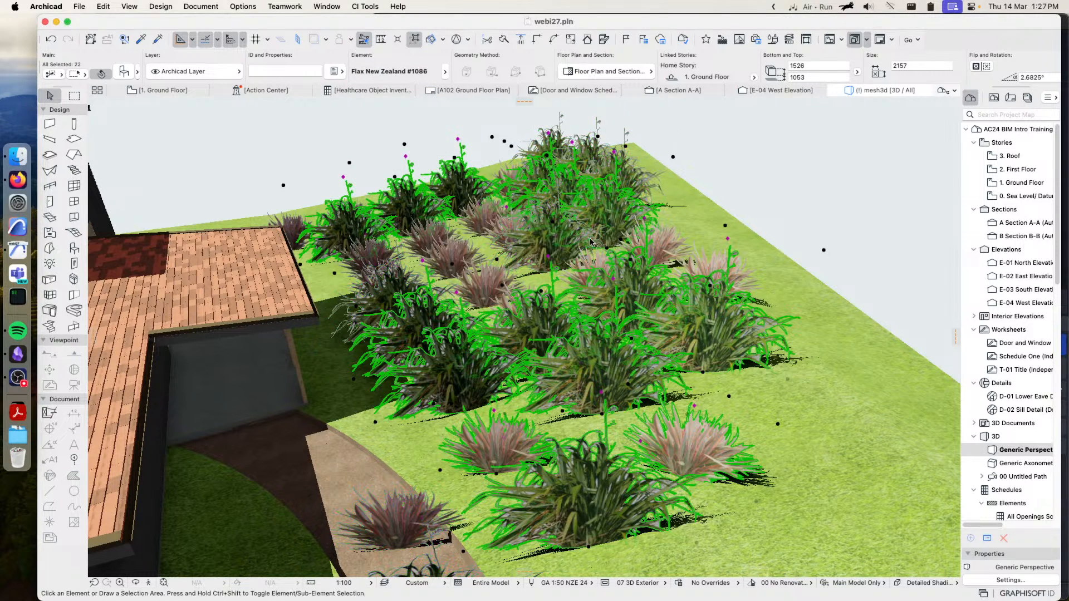
Replace the flax objects still selected with the Plant Bunjong #1143 library part from Plants Cutout
{"action": "left_click", "coordinate": [120, 74]}
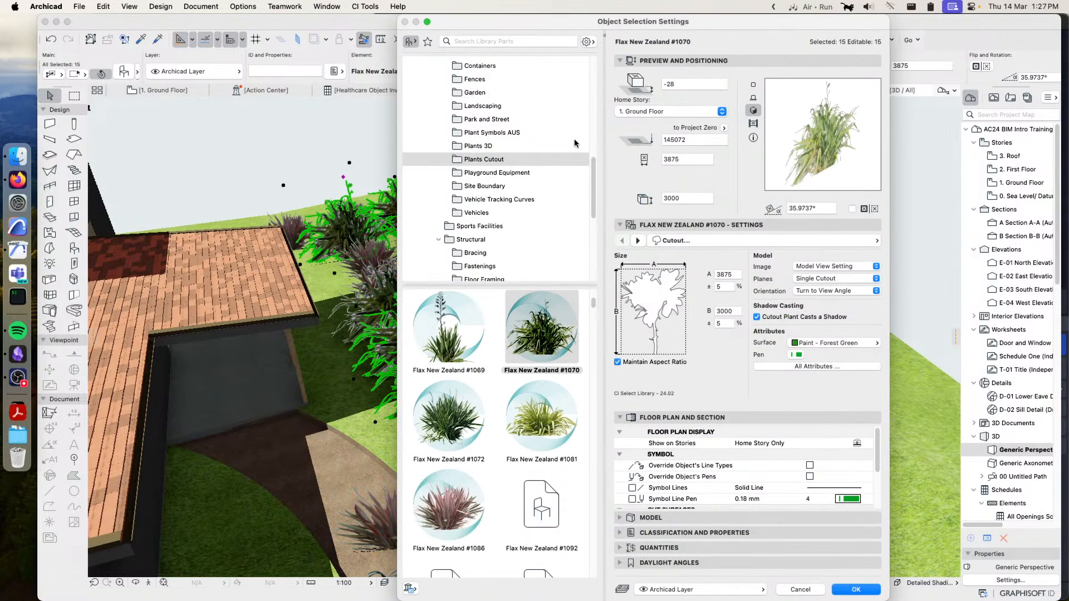
{"action": "scroll", "coordinate": [556, 521], "scroll_direction": "down", "scroll_amount": 3}
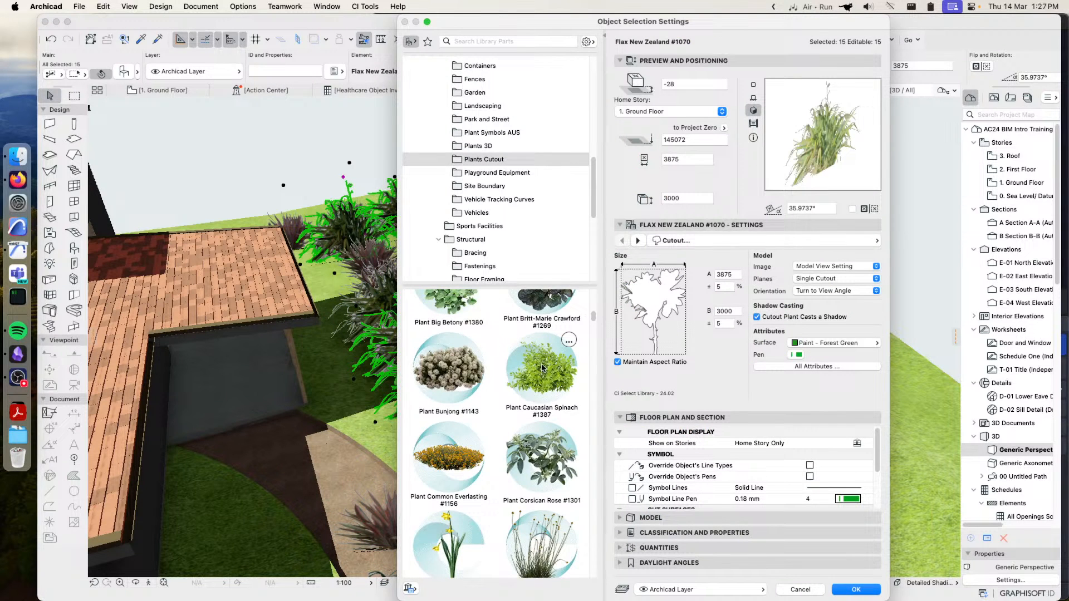
{"action": "left_click", "coordinate": [455, 456]}
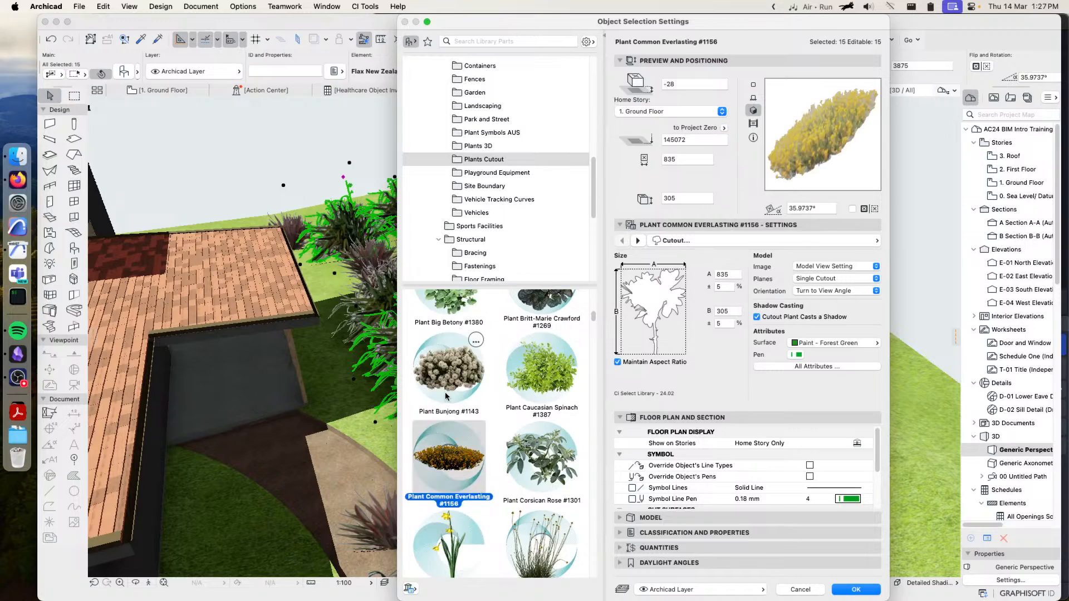
{"action": "left_click", "coordinate": [449, 368]}
{"action": "left_click", "coordinate": [856, 590]}
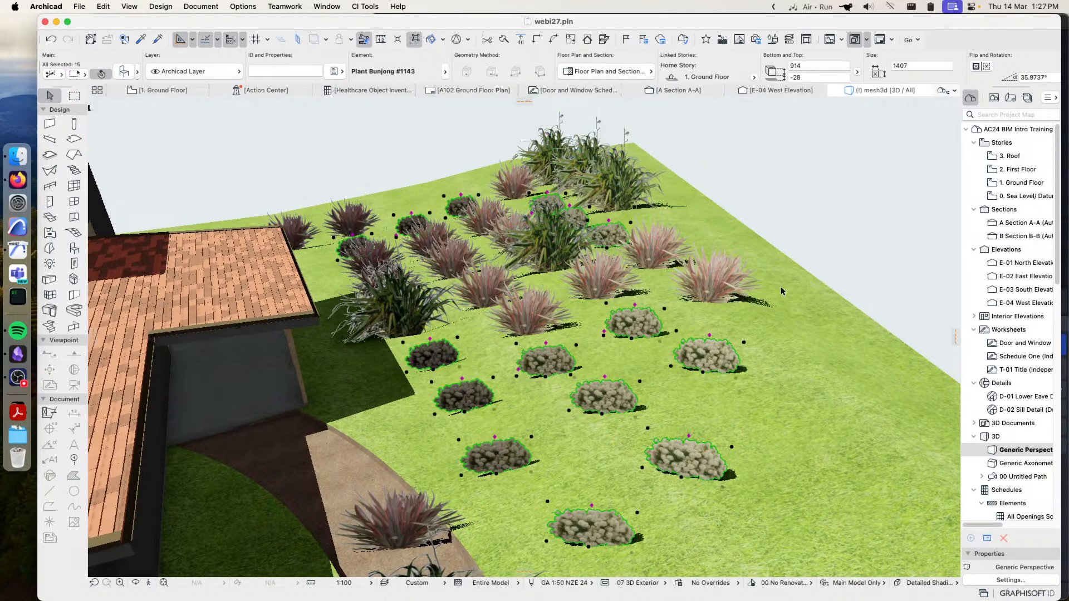
Clear the selection and examine the mixed flax and Bunjong planting on the slope from several angles
{"action": "left_click", "coordinate": [869, 214]}
{"action": "middle_click_drag", "start_coordinate": [675, 307], "coordinate": [603, 323], "text": "shift"}
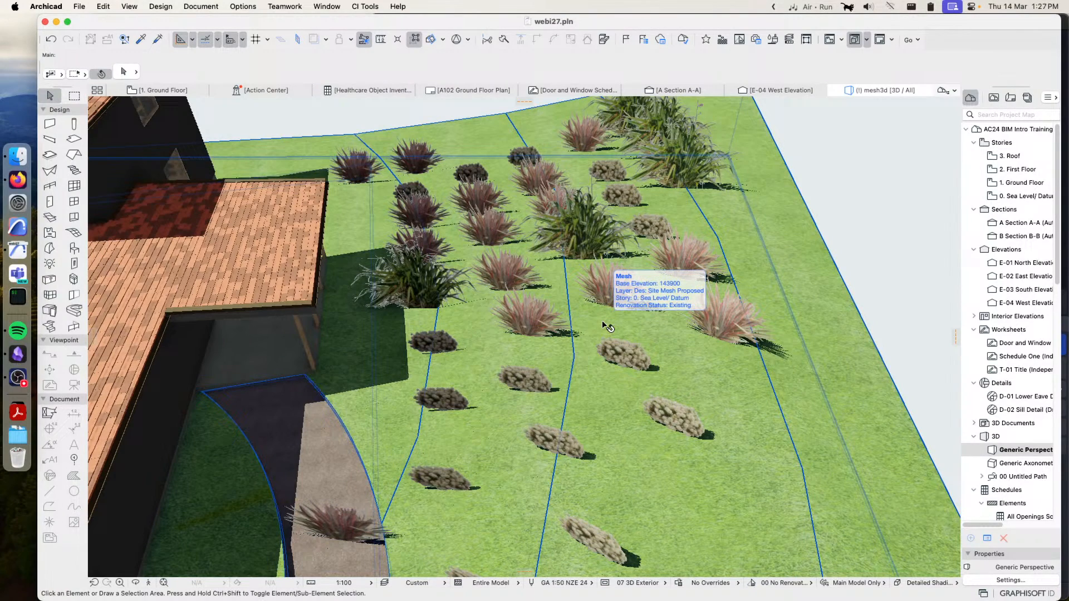
{"action": "middle_click_drag", "start_coordinate": [607, 327], "coordinate": [607, 285], "text": "shift"}
{"action": "middle_click_drag", "start_coordinate": [595, 337], "coordinate": [616, 316], "text": "shift"}
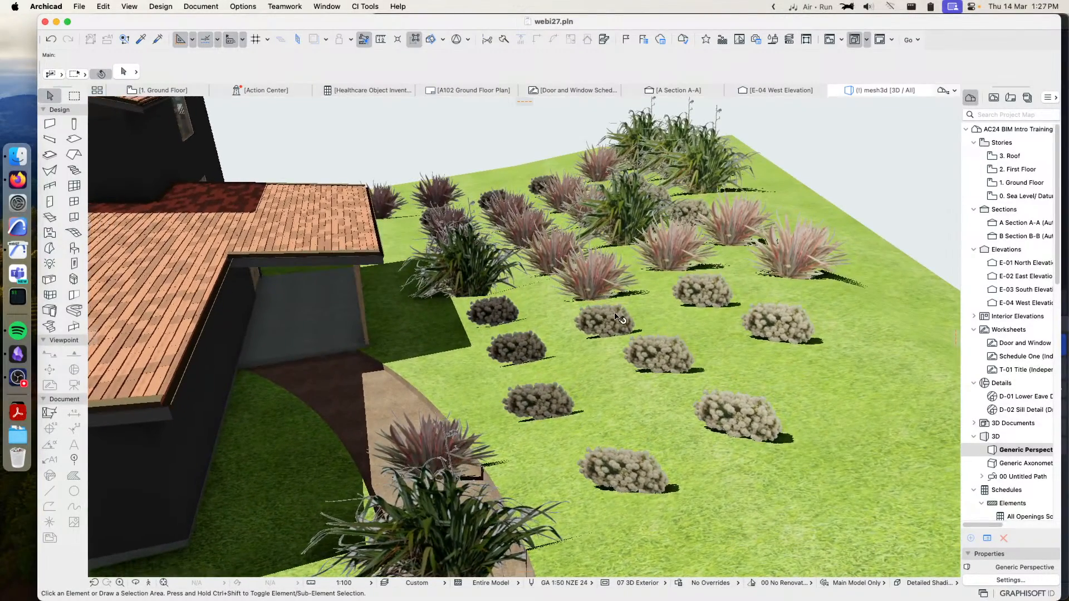
{"action": "left_click", "coordinate": [617, 318]}
{"action": "left_click", "coordinate": [554, 277]}
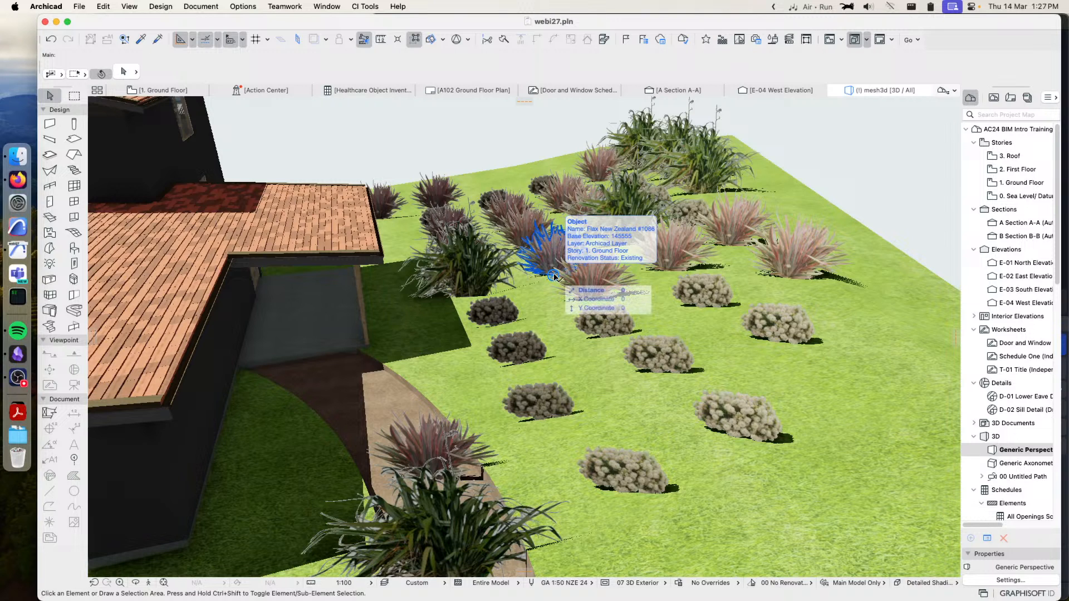
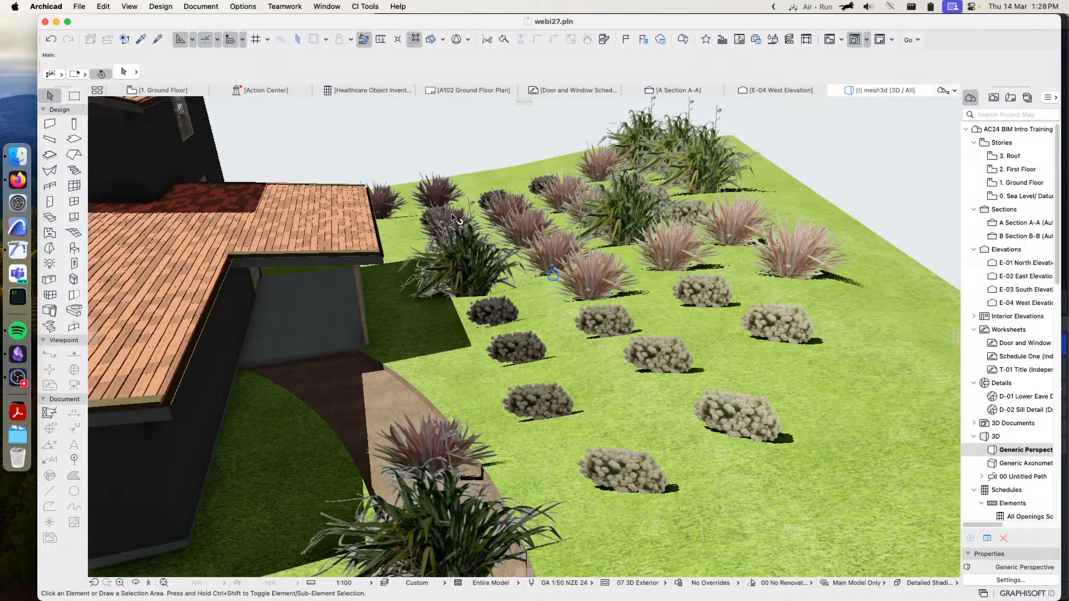
On the Ground Floor plan, set the Object tool's default library part to Succulent Black Tree Aeonium #1217
{"action": "scroll", "coordinate": [529, 230], "scroll_direction": "down", "scroll_amount": 5}
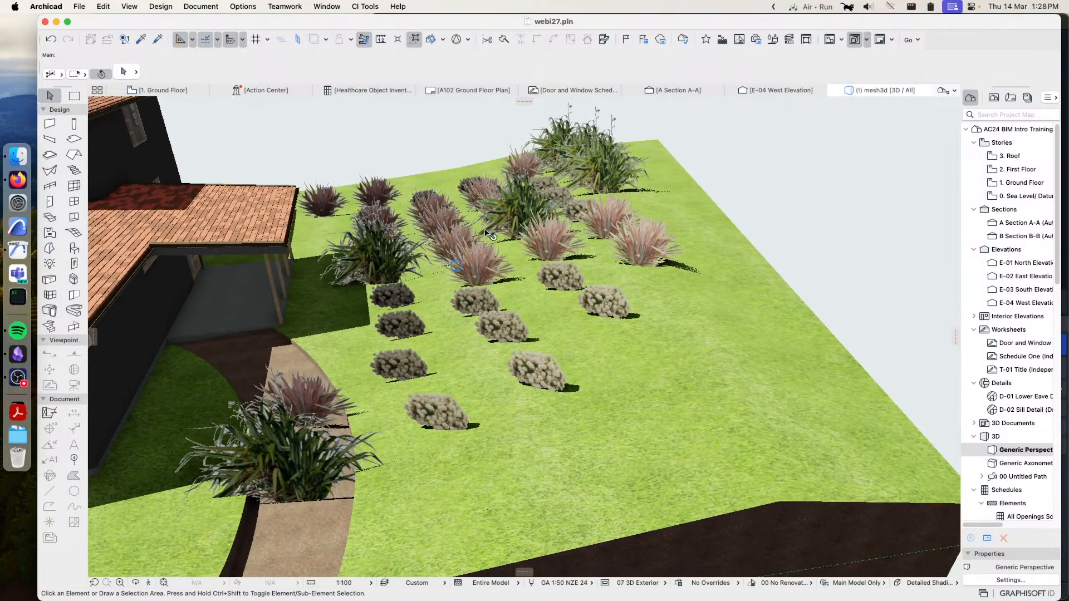
{"action": "left_click", "coordinate": [148, 95]}
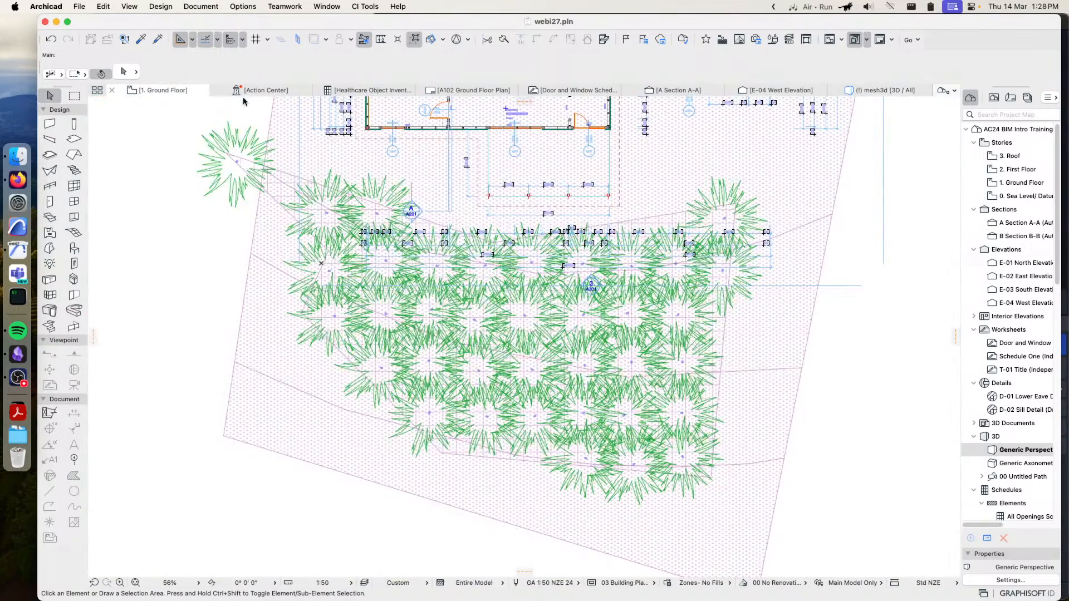
{"action": "scroll", "coordinate": [508, 281], "scroll_direction": "left", "scroll_amount": 2}
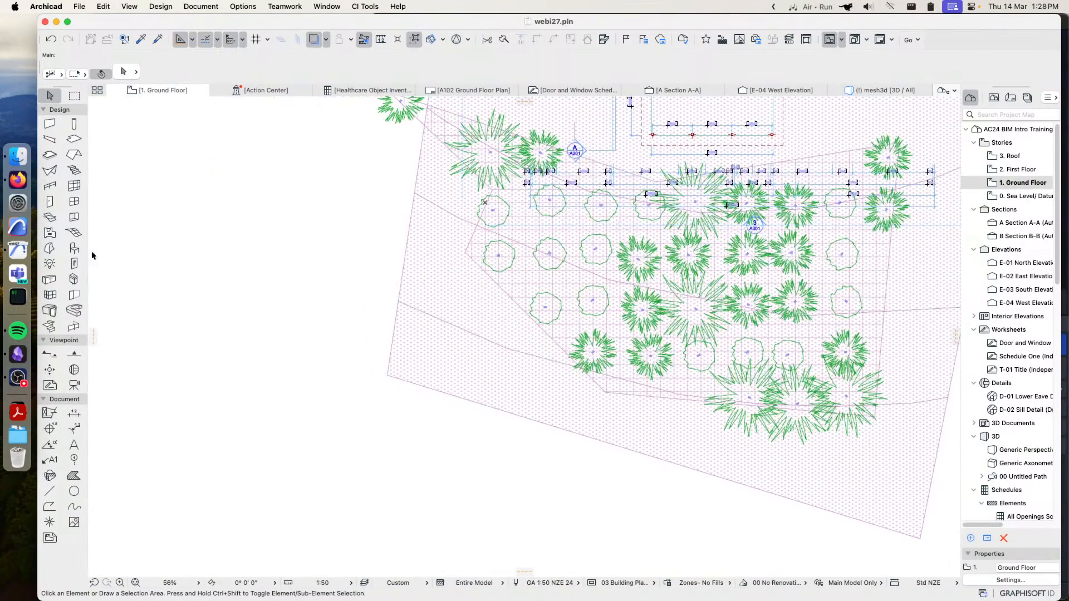
{"action": "left_click", "coordinate": [74, 249]}
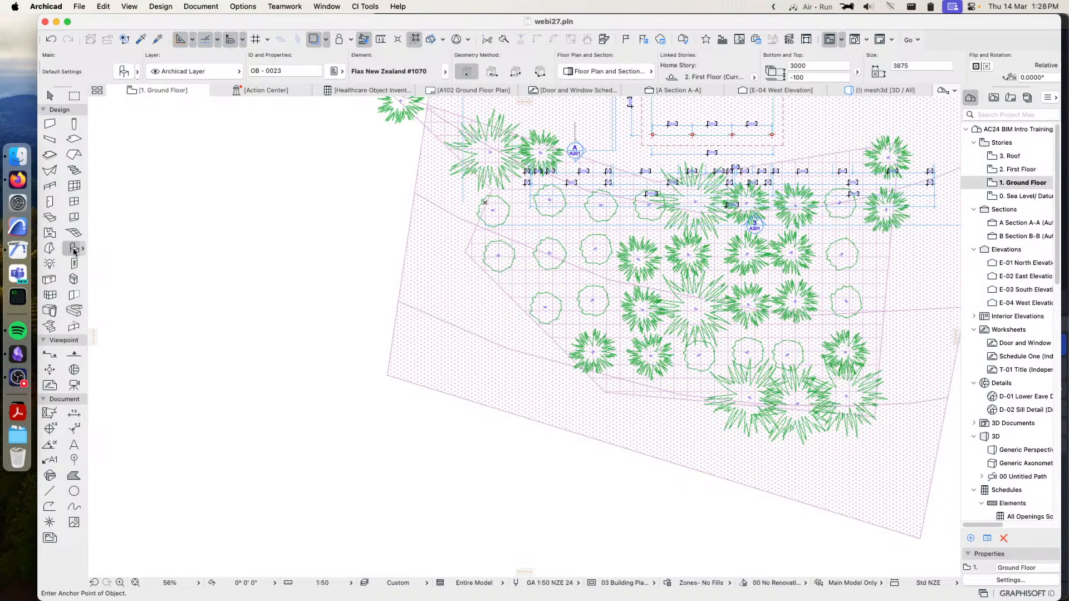
{"action": "double_click", "coordinate": [74, 250]}
{"action": "scroll", "coordinate": [485, 383], "scroll_direction": "down", "scroll_amount": 5}
{"action": "scroll", "coordinate": [485, 383], "scroll_direction": "down", "scroll_amount": 5}
{"action": "left_click", "coordinate": [545, 349]}
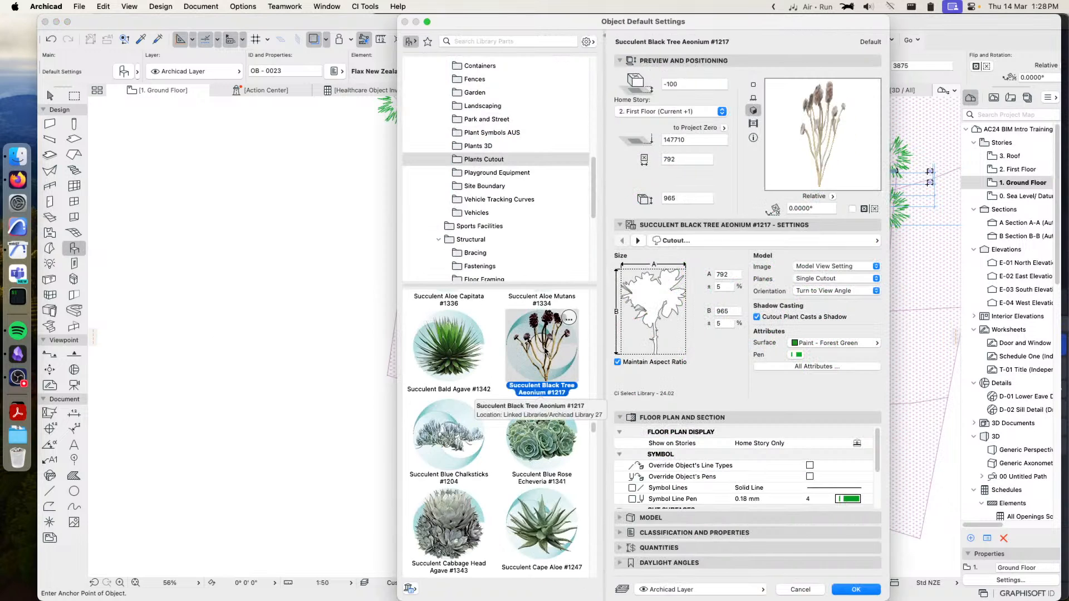
{"action": "left_click", "coordinate": [856, 589]}
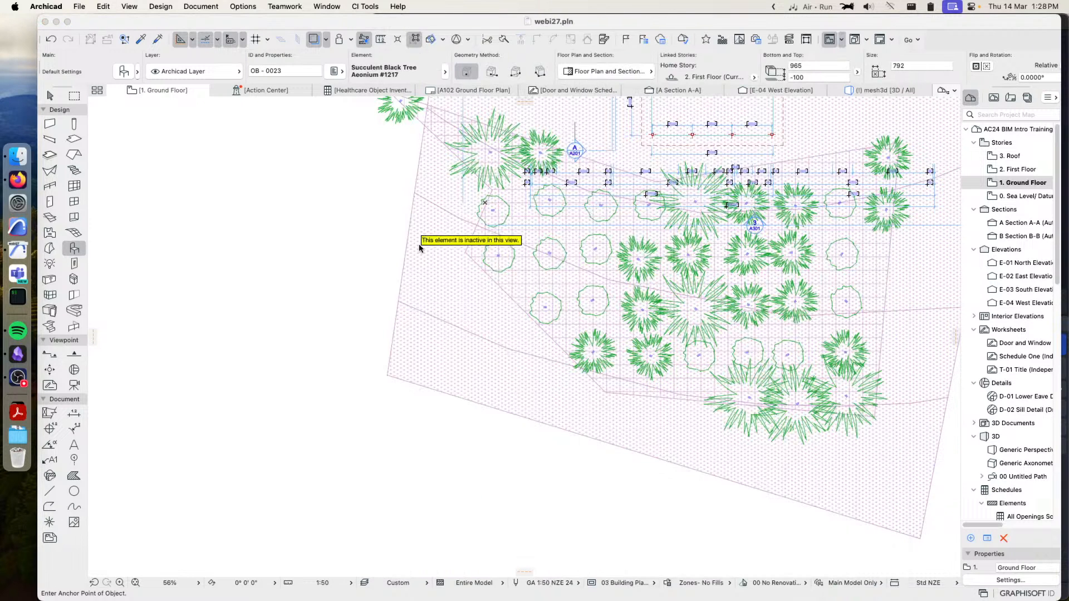
Place one aeonium beside the planting area from the Ground Floor plan and a second one near it from the First Floor plan
{"action": "left_click", "coordinate": [423, 310]}
{"action": "left_click", "coordinate": [610, 252]}
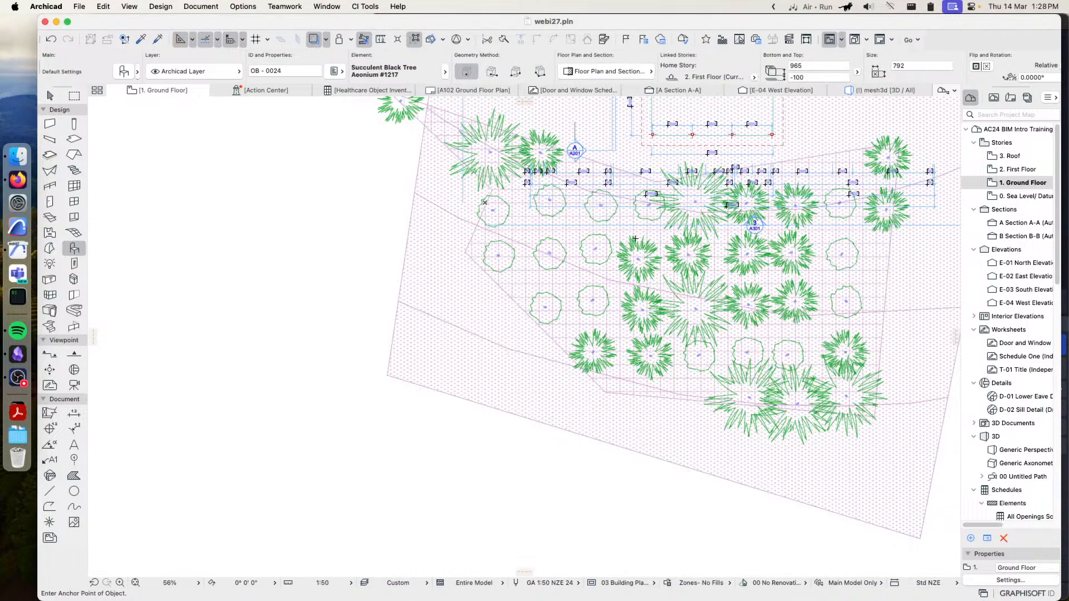
{"action": "double_click", "coordinate": [1024, 195]}
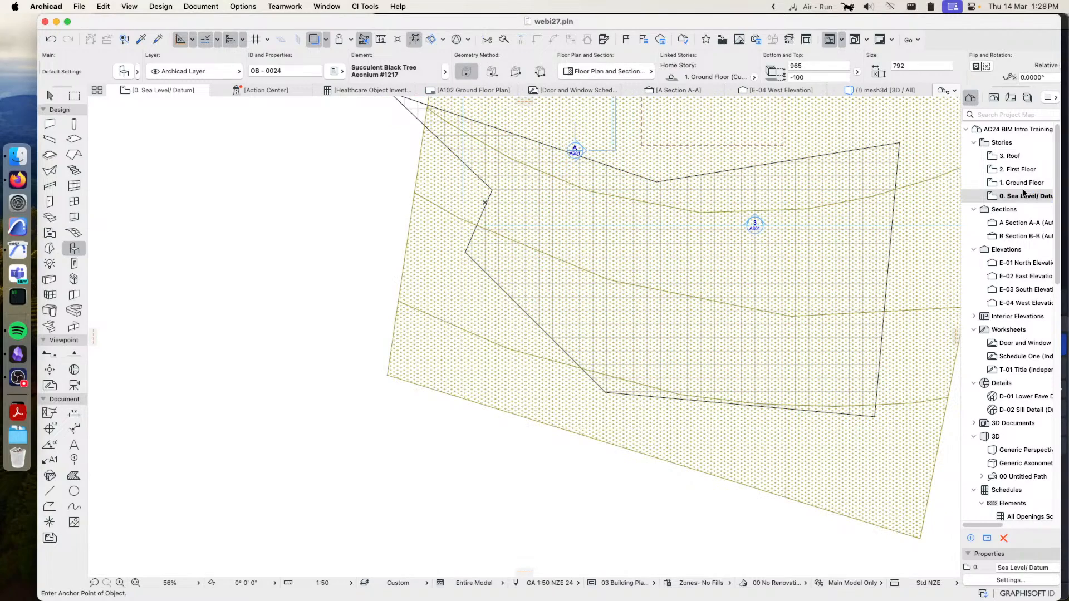
{"action": "double_click", "coordinate": [1017, 182]}
{"action": "left_click", "coordinate": [1016, 174]}
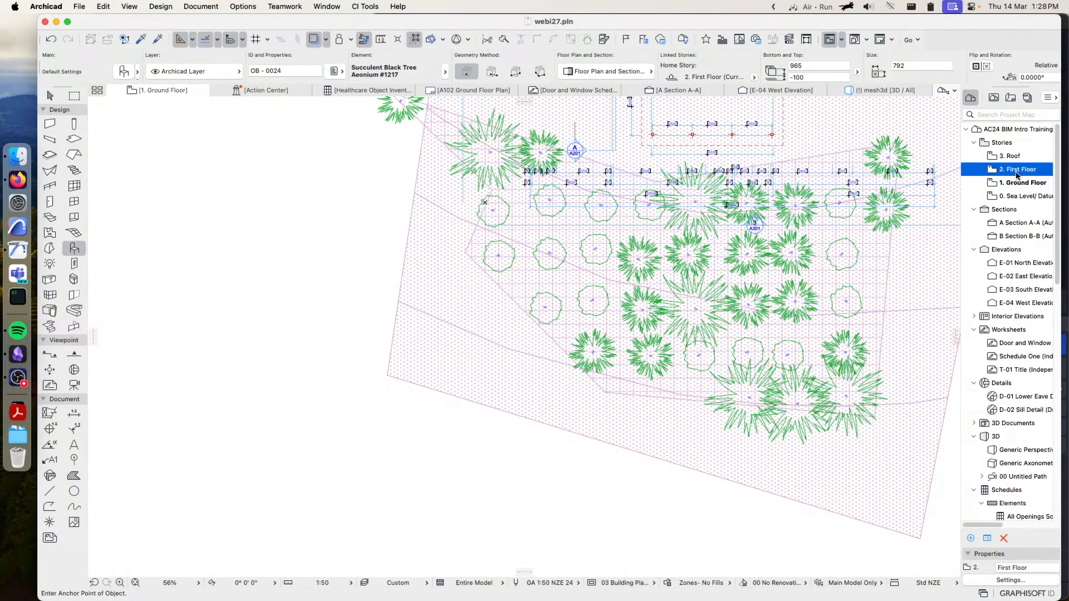
{"action": "double_click", "coordinate": [1017, 174]}
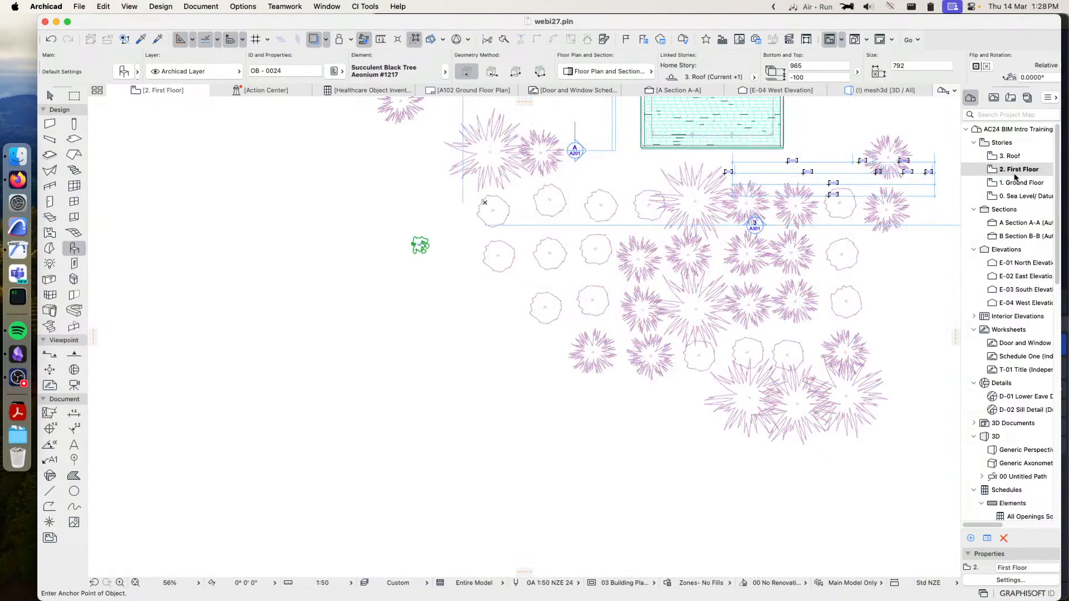
{"action": "left_click", "coordinate": [417, 279]}
{"action": "left_click", "coordinate": [590, 252]}
Check the other story plans including 3. Roof, and examine in the 3D view how high the two aeoniums sit relative to the slope
{"action": "double_click", "coordinate": [1027, 187]}
{"action": "double_click", "coordinate": [1027, 194]}
{"action": "left_click", "coordinate": [1016, 156]}
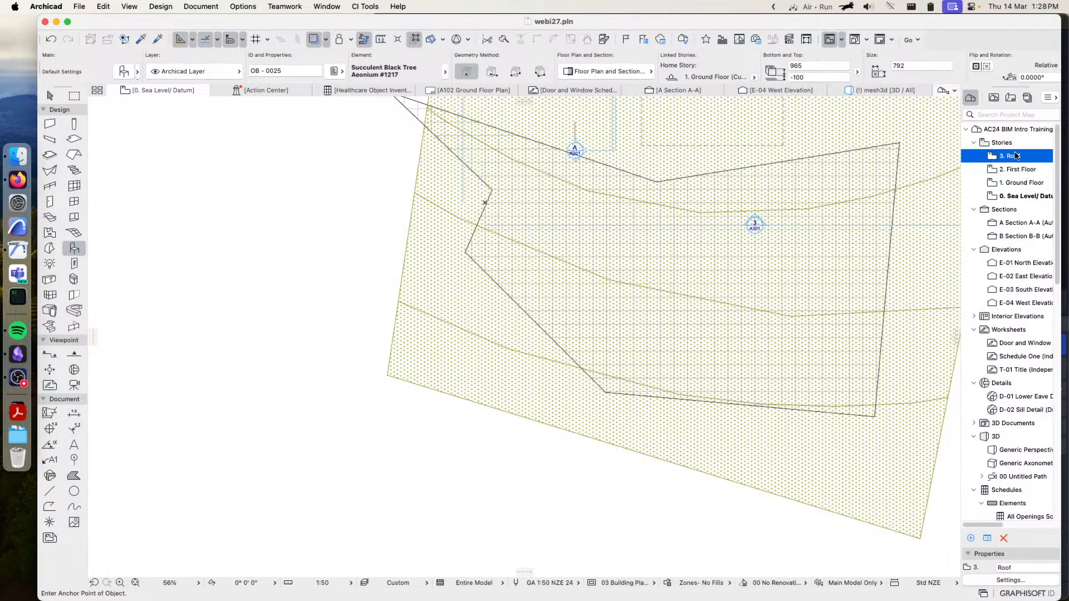
{"action": "double_click", "coordinate": [1005, 158]}
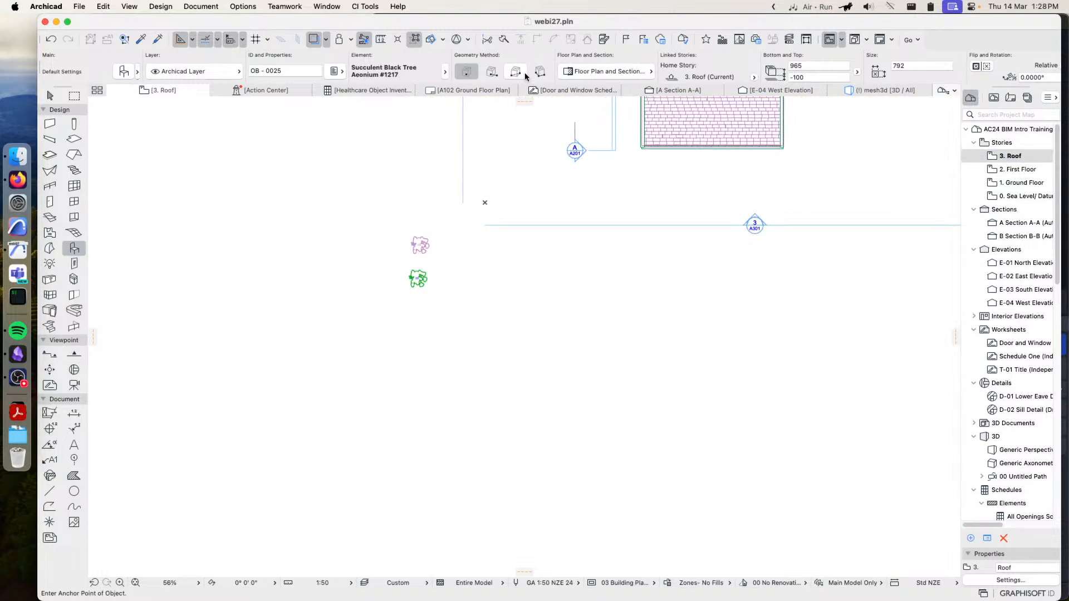
{"action": "left_click", "coordinate": [884, 90]}
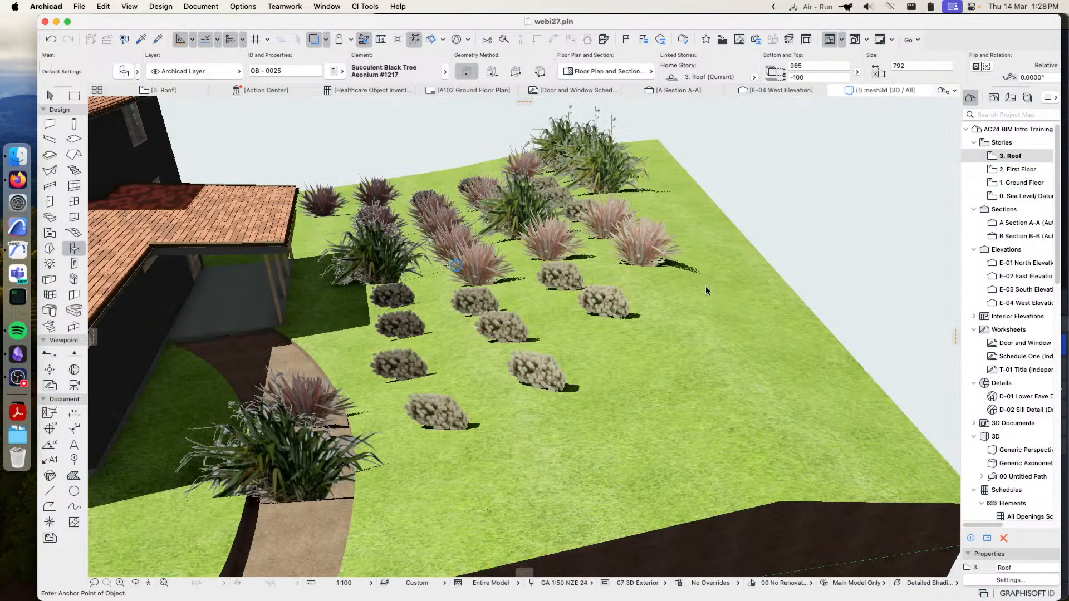
{"action": "middle_click_drag", "start_coordinate": [763, 345], "coordinate": [741, 346]}
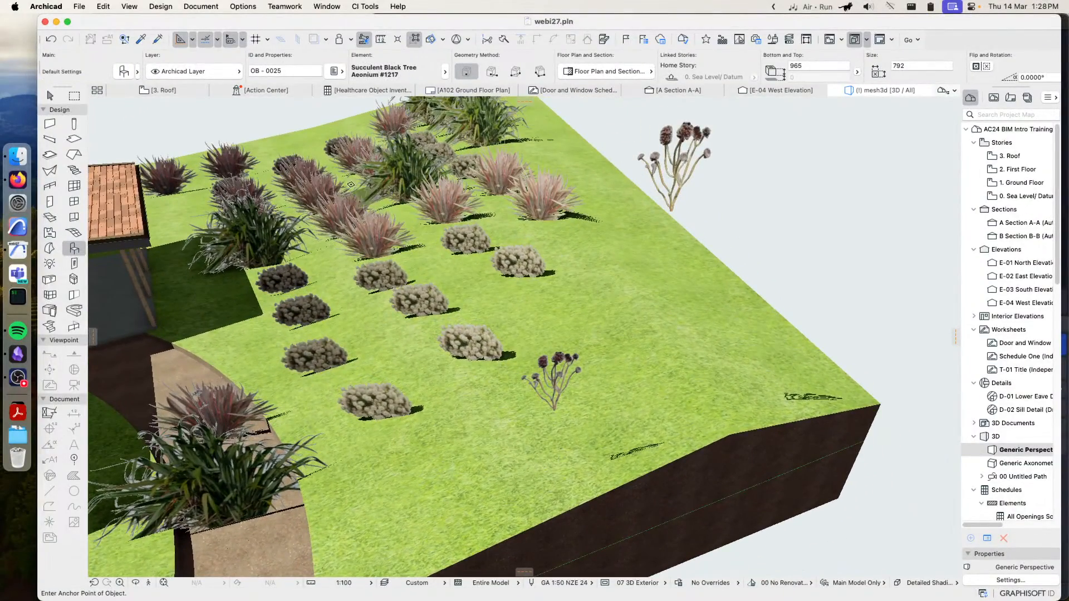
Select both aeoniums together with the site mesh and run CiSelect's Elevate Objects to Mesh Surface on them
{"action": "left_click", "coordinate": [51, 97]}
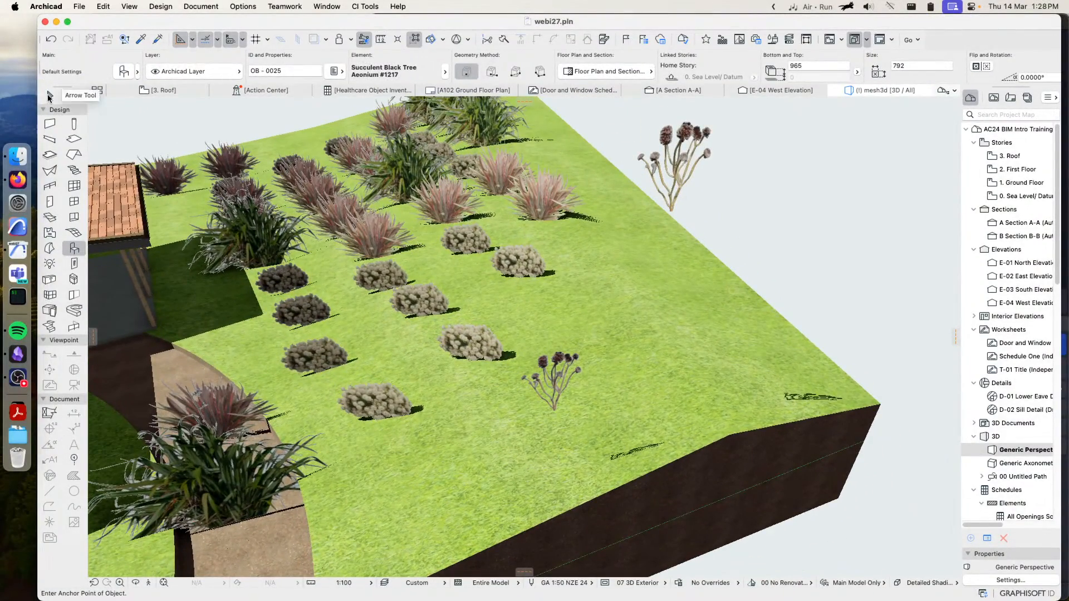
{"action": "left_click", "coordinate": [556, 383]}
{"action": "left_click", "coordinate": [686, 166], "text": "shift"}
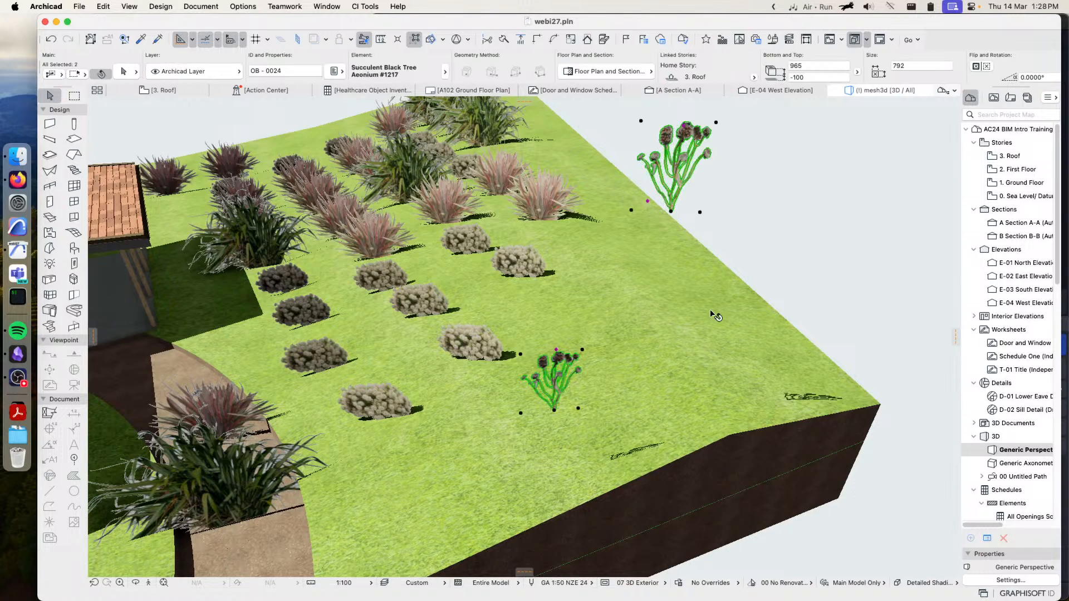
{"action": "left_click", "coordinate": [708, 303], "text": "shift"}
{"action": "left_click", "coordinate": [361, 6]}
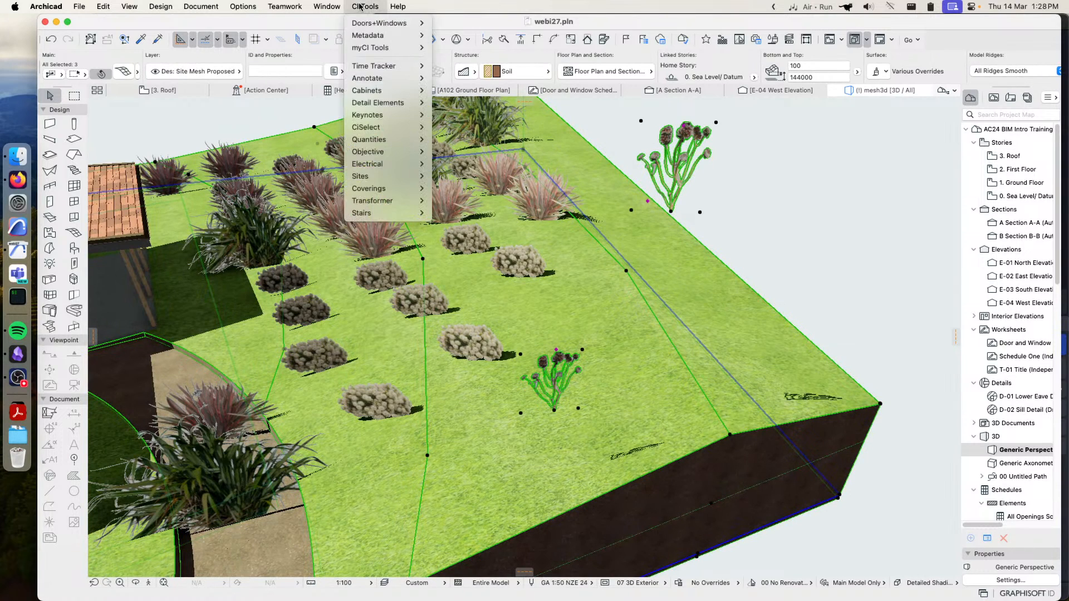
{"action": "mouse_move", "coordinate": [389, 127]}
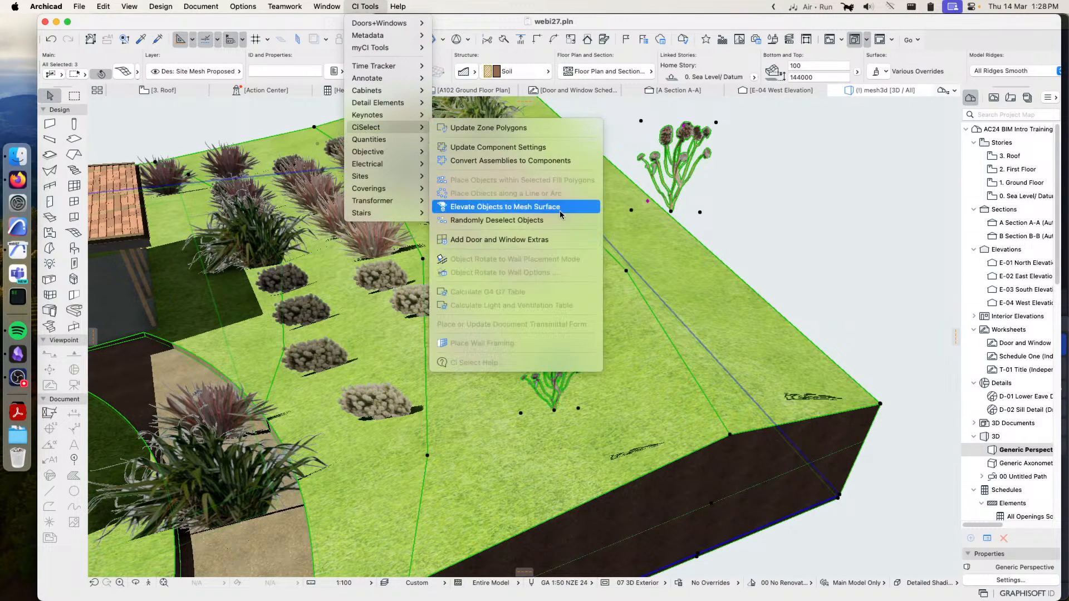
{"action": "left_click", "coordinate": [499, 209]}
Clear the selection and examine from several angles how the two aeoniums sit on the mesh surface
{"action": "middle_click_drag", "start_coordinate": [500, 211], "coordinate": [652, 357], "text": "shift"}
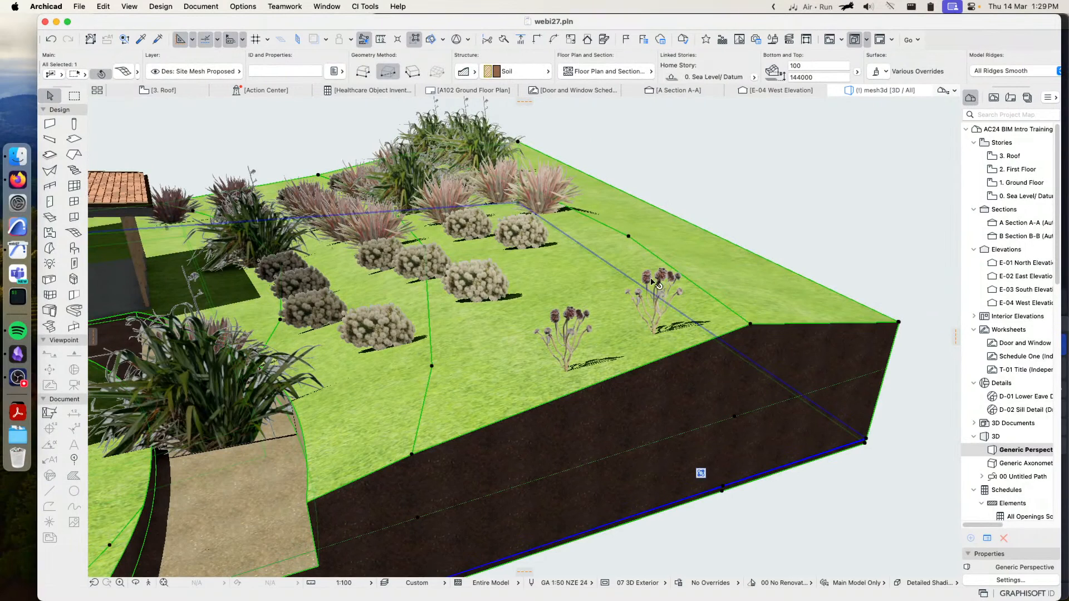
{"action": "left_click", "coordinate": [741, 225]}
{"action": "middle_click_drag", "start_coordinate": [704, 279], "coordinate": [618, 293]}
{"action": "mouse_move", "coordinate": [640, 353]}
{"action": "middle_mouse_down", "text": "shift"}
{"action": "mouse_move", "coordinate": [495, 310]}
{"action": "mouse_move", "coordinate": [642, 339]}
{"action": "middle_mouse_up", "text": "shift"}
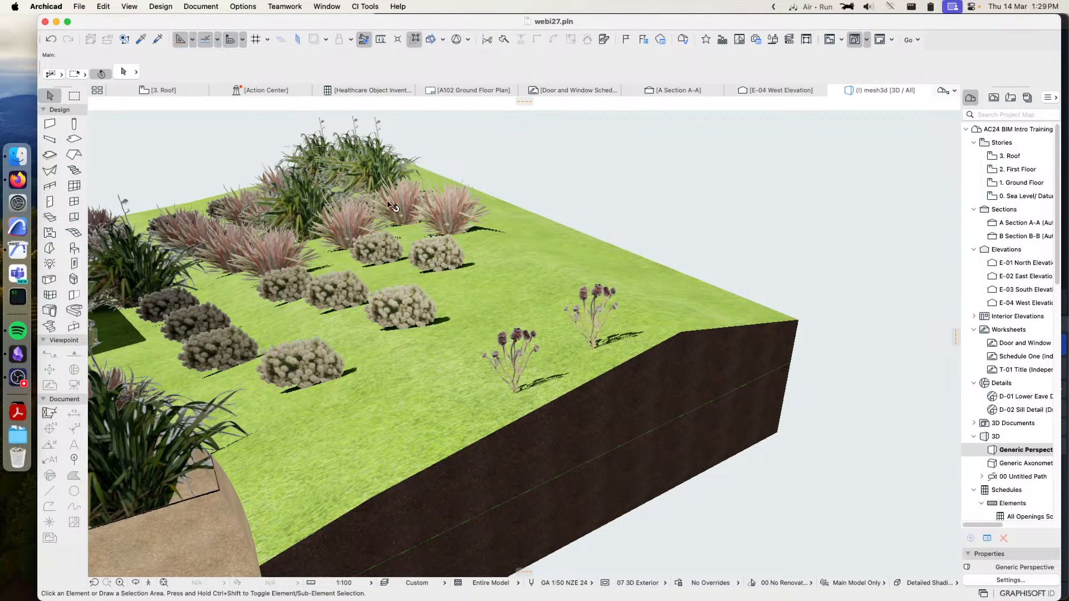
{"action": "left_click", "coordinate": [300, 252]}
{"action": "left_click", "coordinate": [363, 7]}
{"action": "mouse_move", "coordinate": [402, 128]}
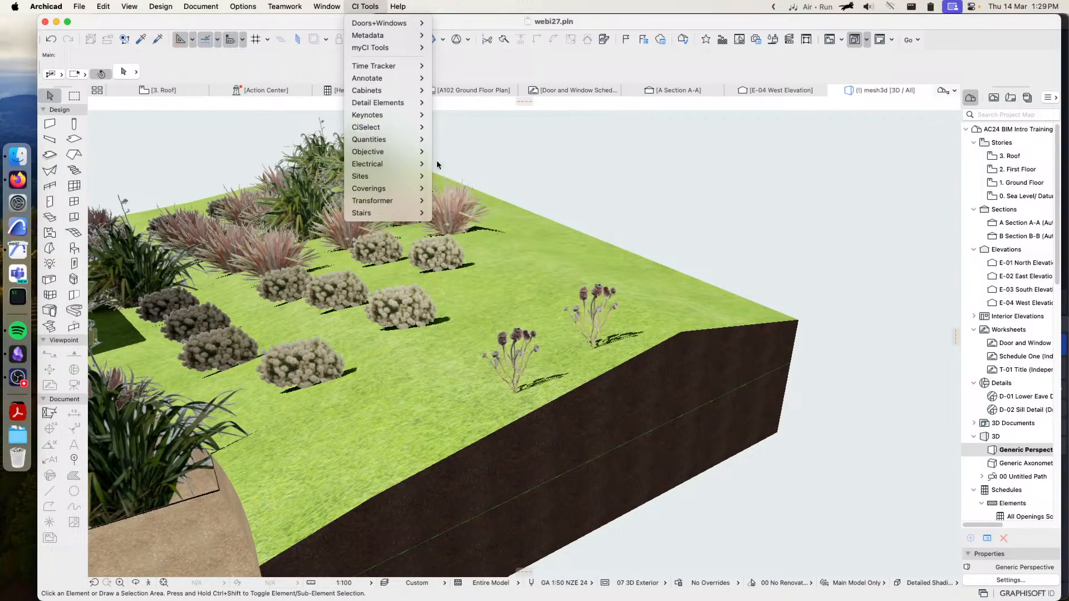
{"action": "left_click", "coordinate": [512, 165]}
Select the two large ground-floor windows facing the deck, the wall frame around them, and the two upper-floor windows
{"action": "middle_click_drag", "start_coordinate": [443, 224], "coordinate": [576, 236], "text": "shift"}
{"action": "scroll", "coordinate": [610, 231], "scroll_direction": "down", "scroll_amount": 8}
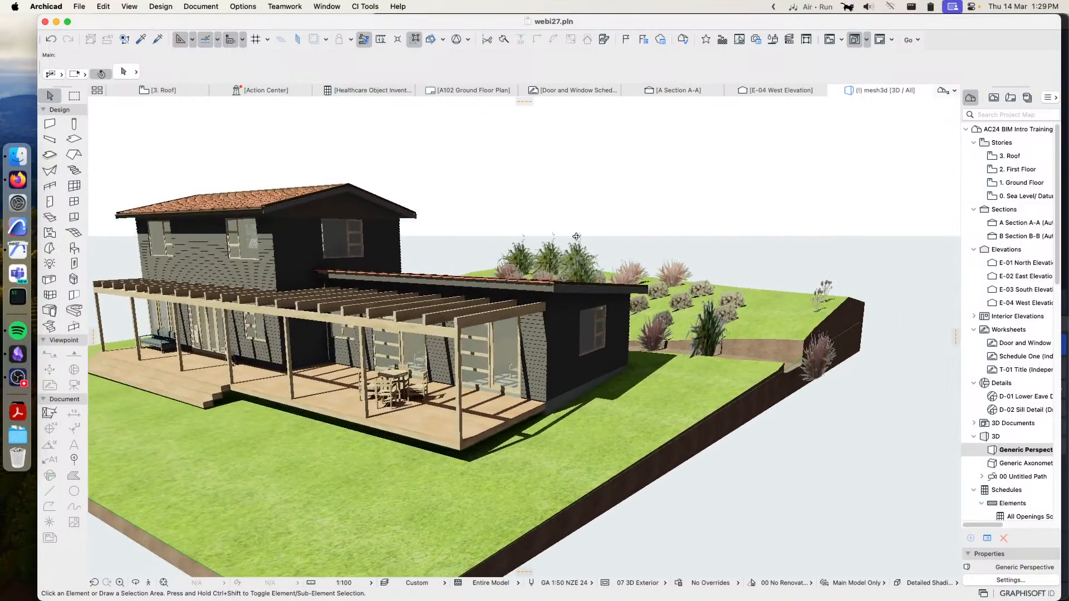
{"action": "scroll", "coordinate": [442, 245], "scroll_direction": "up", "scroll_amount": 4}
{"action": "middle_click_drag", "start_coordinate": [504, 242], "coordinate": [482, 261], "text": "shift"}
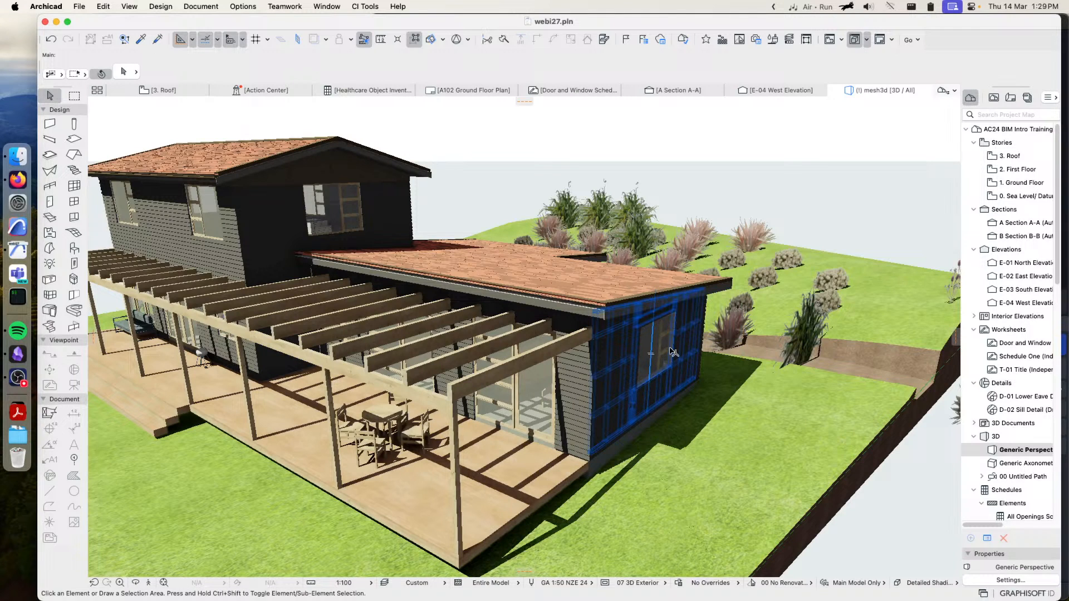
{"action": "left_click", "coordinate": [652, 346]}
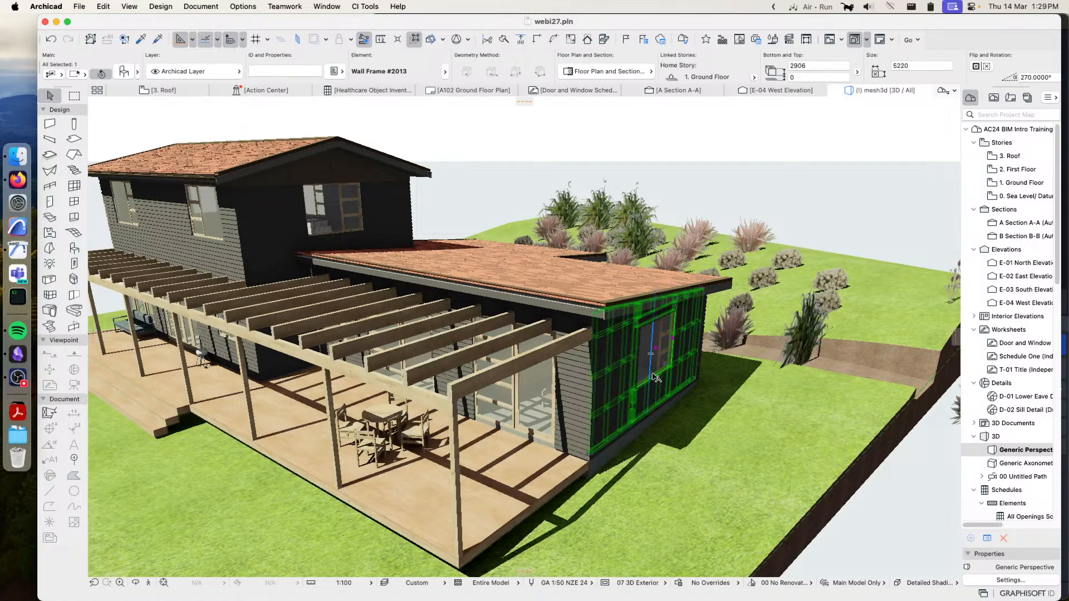
{"action": "key", "text": "super+t"}
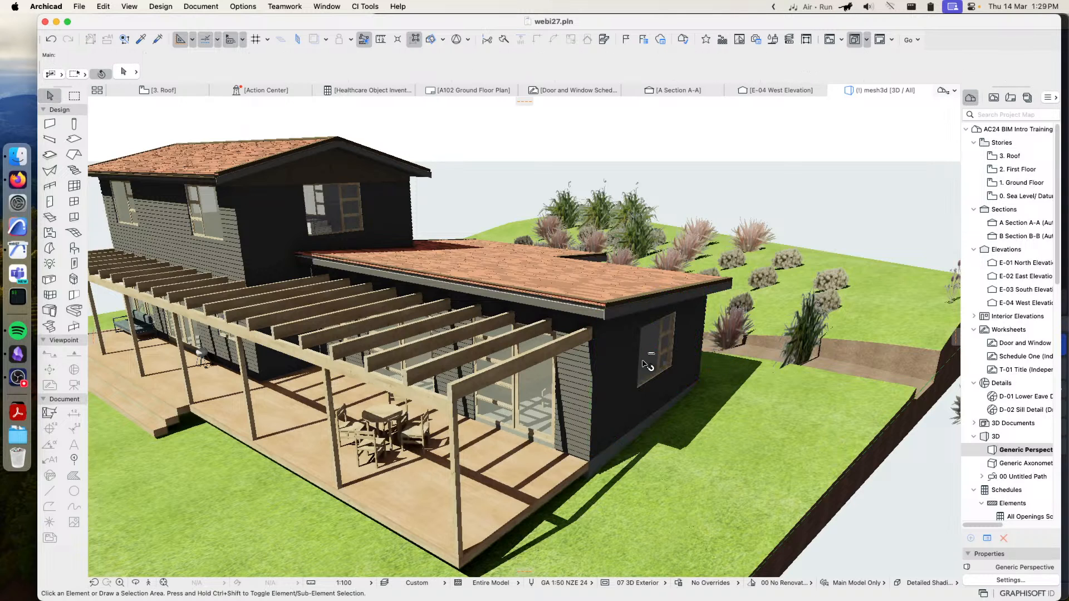
{"action": "left_click", "coordinate": [533, 388]}
{"action": "middle_click_drag", "start_coordinate": [473, 393], "coordinate": [391, 379], "text": "shift"}
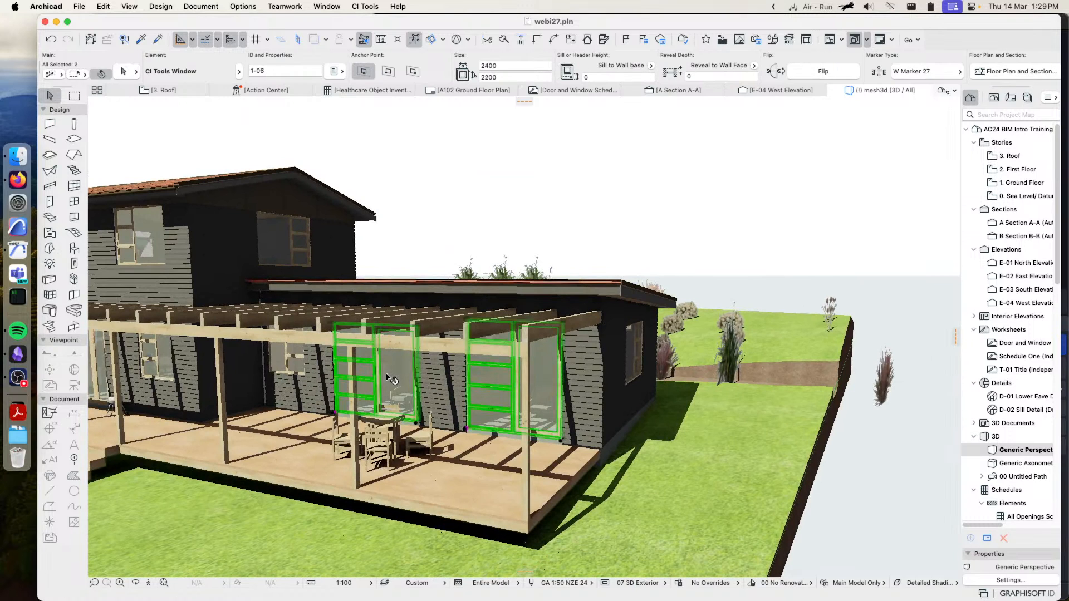
{"action": "left_click", "coordinate": [287, 351], "text": "shift"}
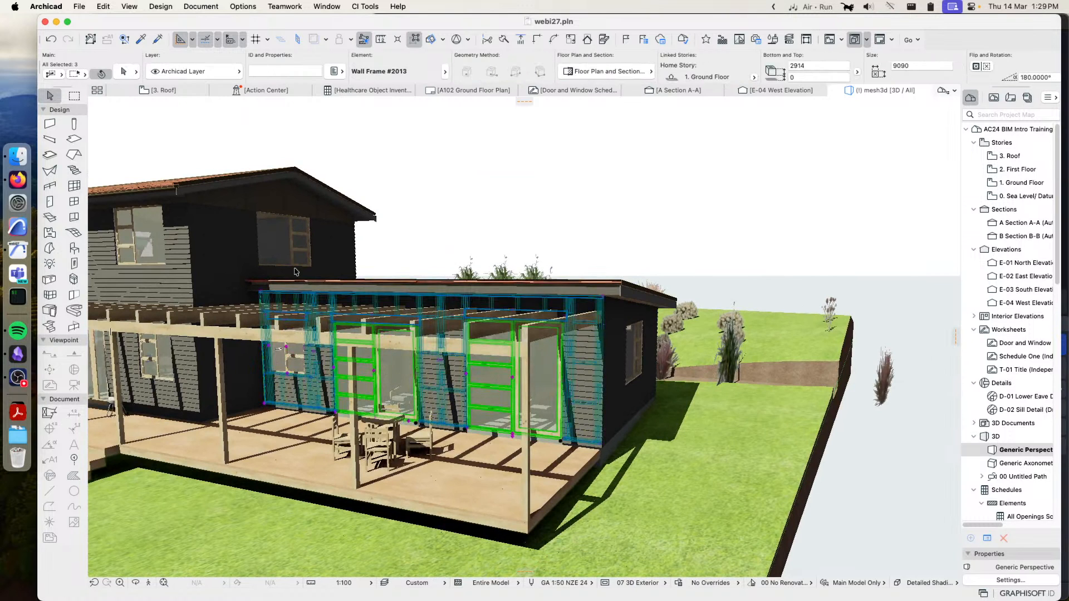
{"action": "left_click", "coordinate": [285, 239], "text": "shift"}
{"action": "left_click", "coordinate": [145, 237], "text": "shift"}
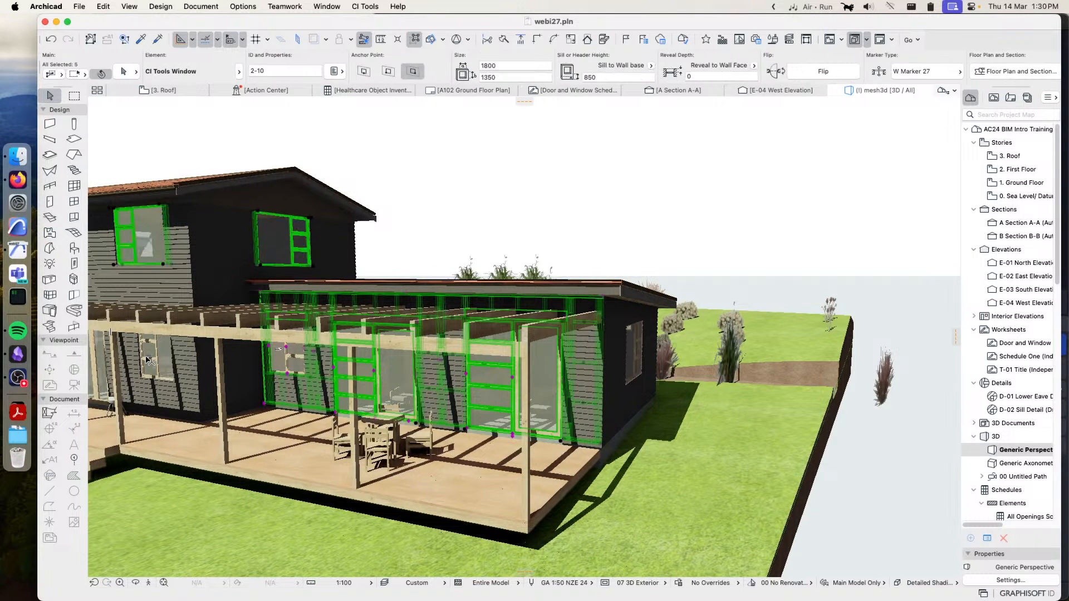
Start CiSelect's Add Door and Window Extras for the selection and search the library parts for "curt"
{"action": "left_click", "coordinate": [361, 7]}
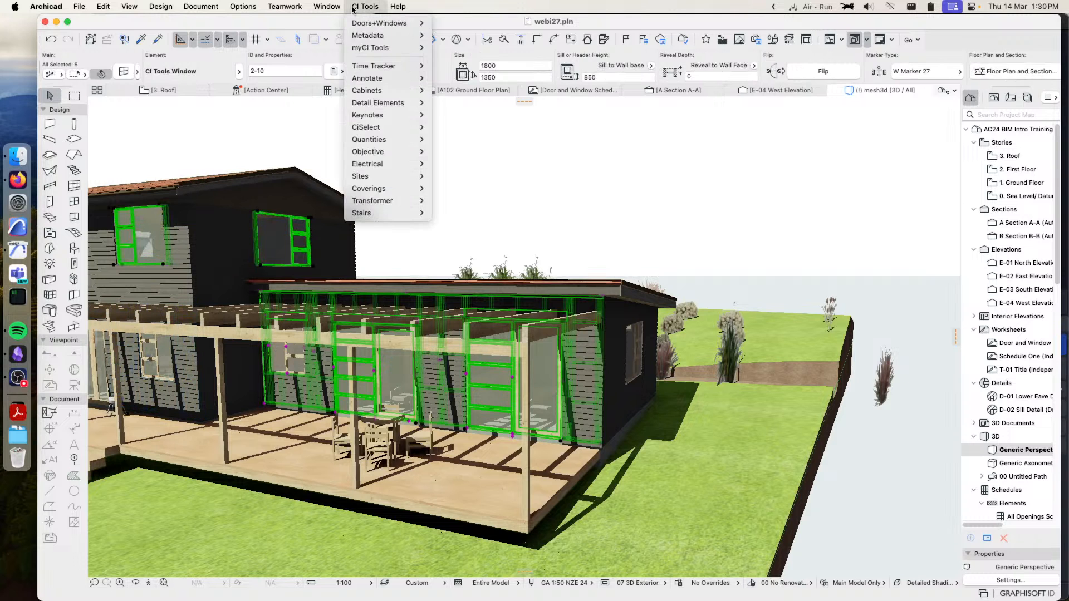
{"action": "mouse_move", "coordinate": [412, 129]}
{"action": "left_click", "coordinate": [471, 241]}
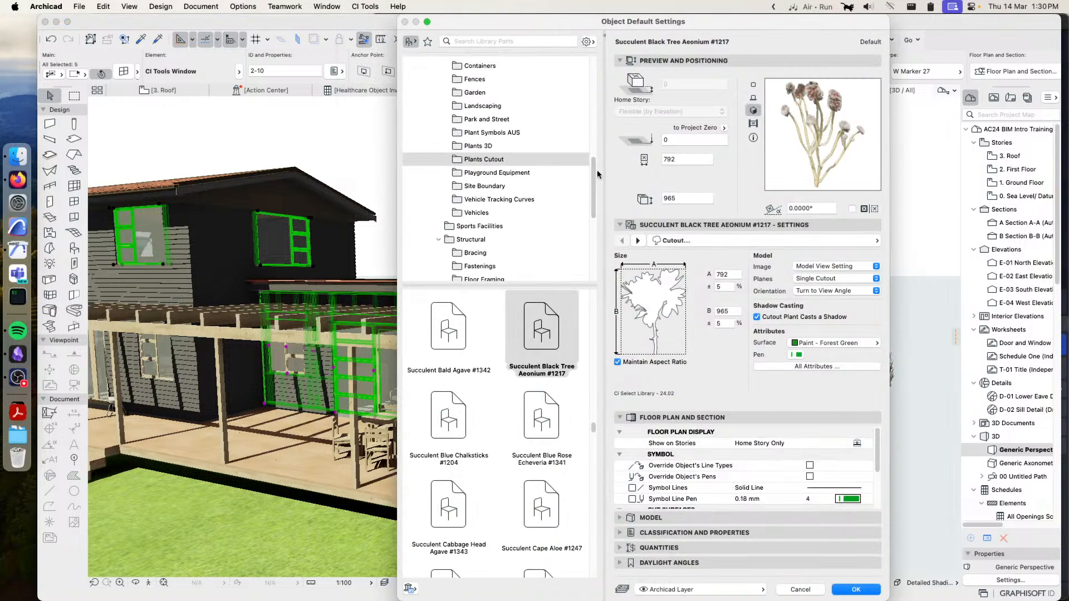
{"action": "left_click_drag", "start_coordinate": [594, 178], "coordinate": [596, 71]}
{"action": "left_click", "coordinate": [498, 40]}
{"action": "type", "text": "d"}
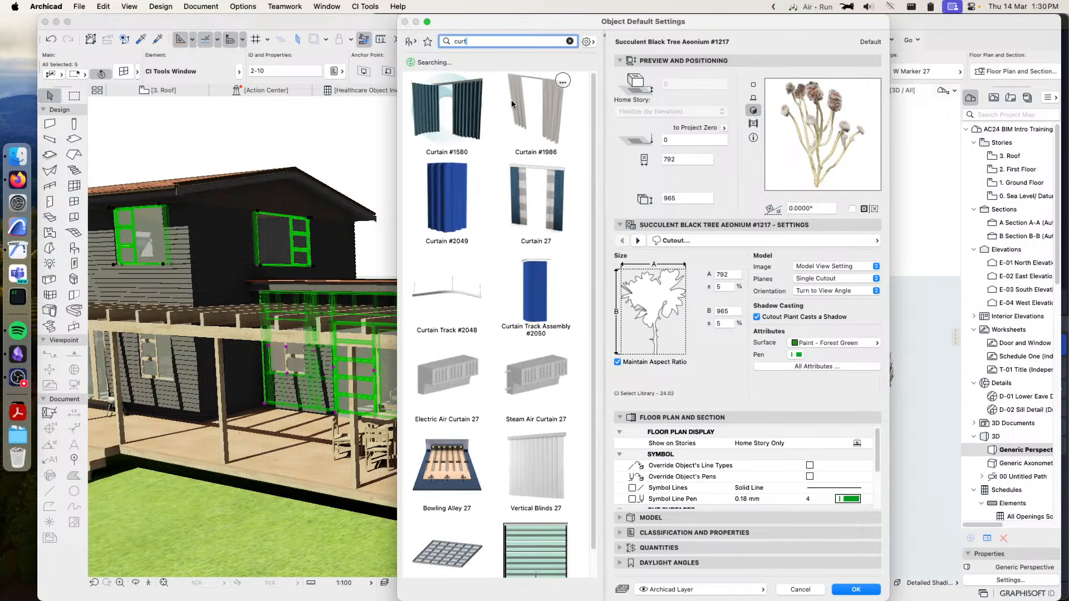
Place Curtain #1986 in the selected windows at the wall's Reference Line, from Opening Head to Opening Sill, with zero offsets and side margins
{"action": "left_click", "coordinate": [532, 117]}
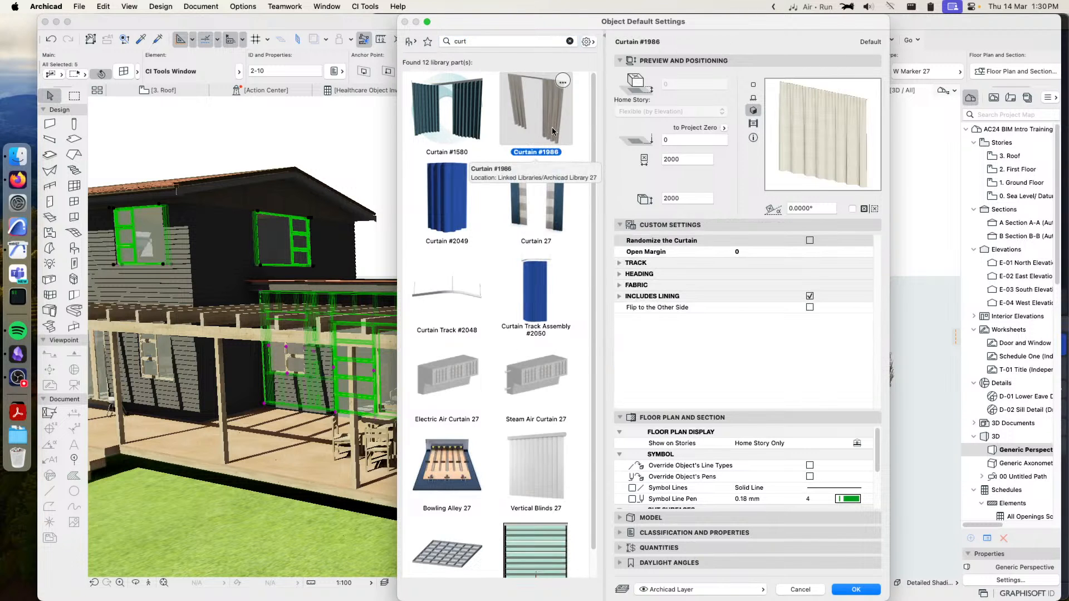
{"action": "left_click", "coordinate": [858, 590]}
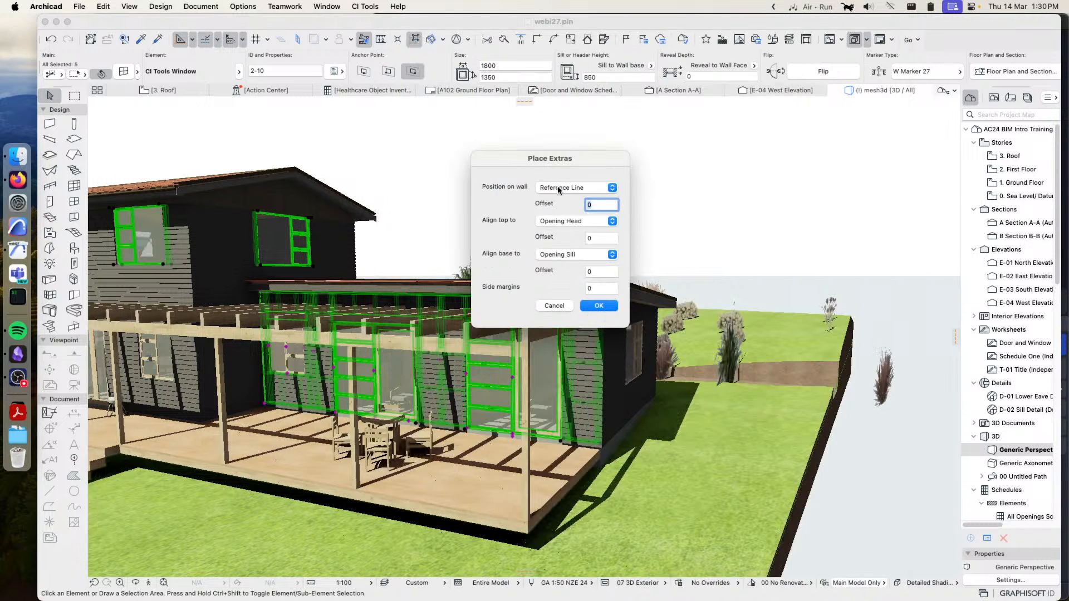
{"action": "left_click", "coordinate": [599, 306]}
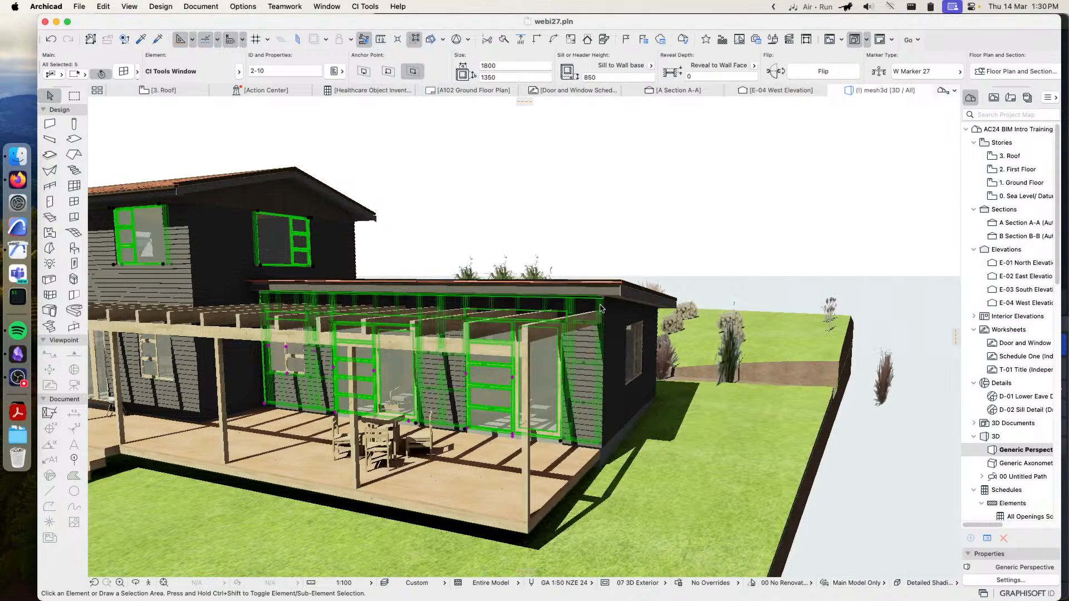
{"action": "middle_click_drag", "start_coordinate": [658, 285], "coordinate": [253, 257], "text": "shift"}
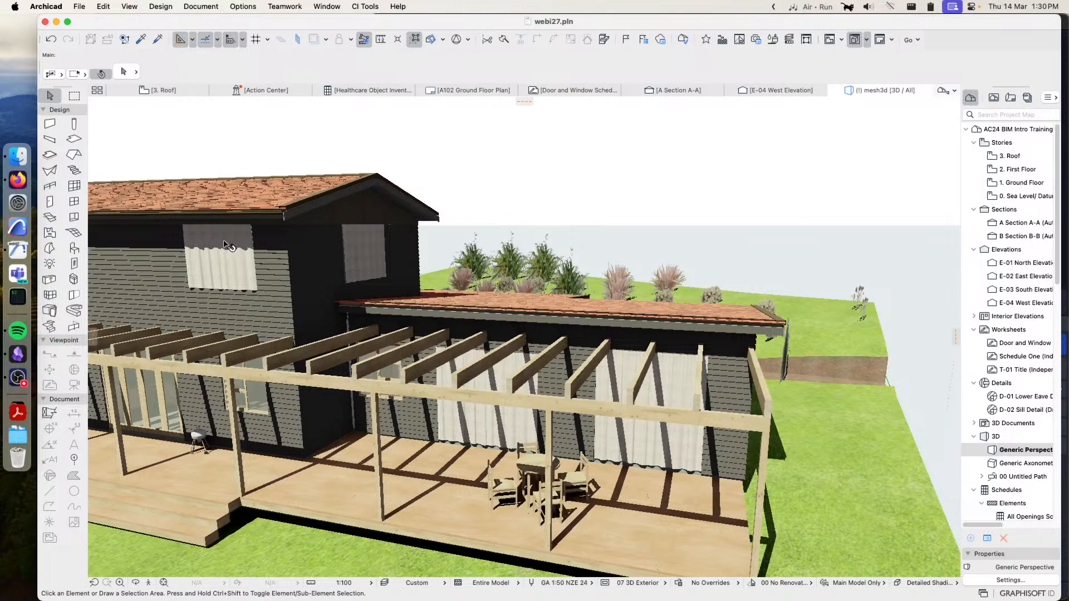
Select each of the two ground-floor curtains facing the deck in turn and examine from several angles how they fit their windows
{"action": "mouse_move", "coordinate": [230, 249]}
{"action": "scroll", "coordinate": [398, 267], "scroll_direction": "up", "scroll_amount": 3}
{"action": "scroll", "coordinate": [549, 347], "scroll_direction": "up", "scroll_amount": 3}
{"action": "middle_click_drag", "start_coordinate": [549, 347], "coordinate": [546, 277], "text": "shift"}
{"action": "mouse_move", "coordinate": [703, 438]}
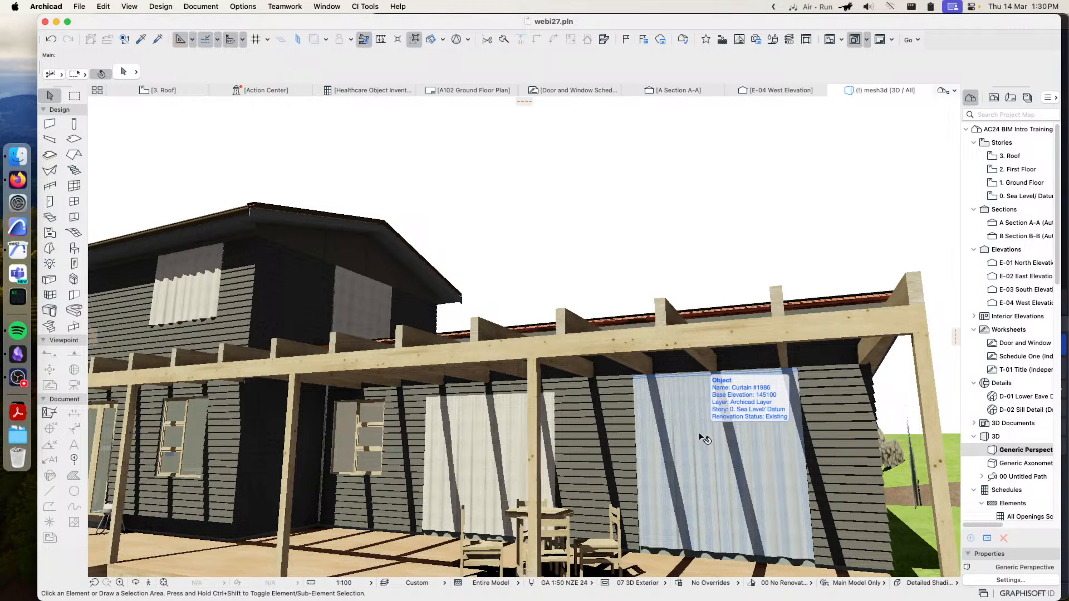
{"action": "left_click", "coordinate": [703, 425]}
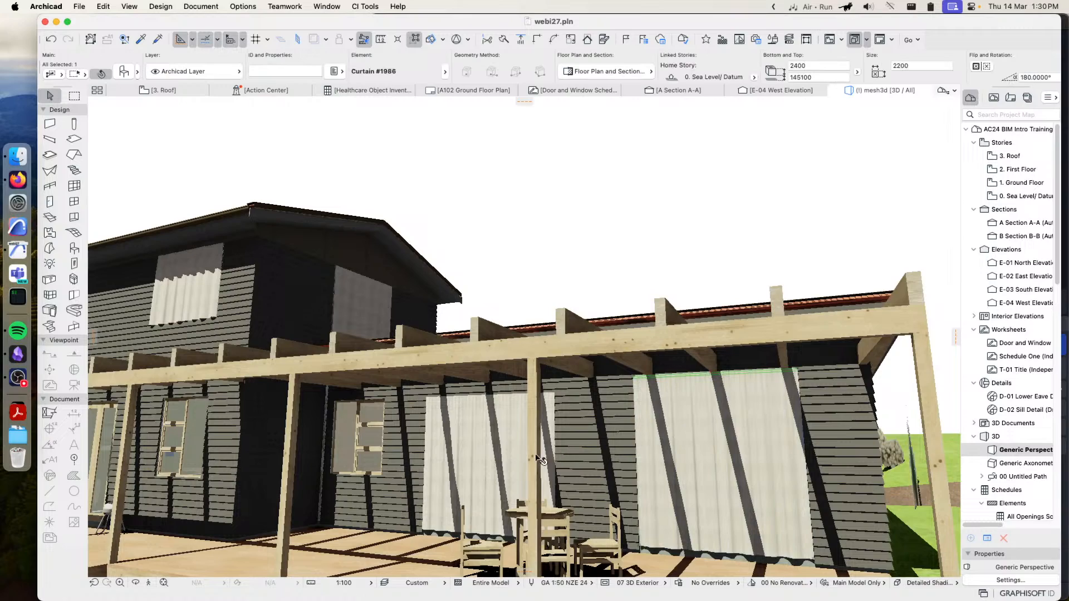
{"action": "middle_click_drag", "start_coordinate": [500, 419], "coordinate": [489, 445], "text": "shift"}
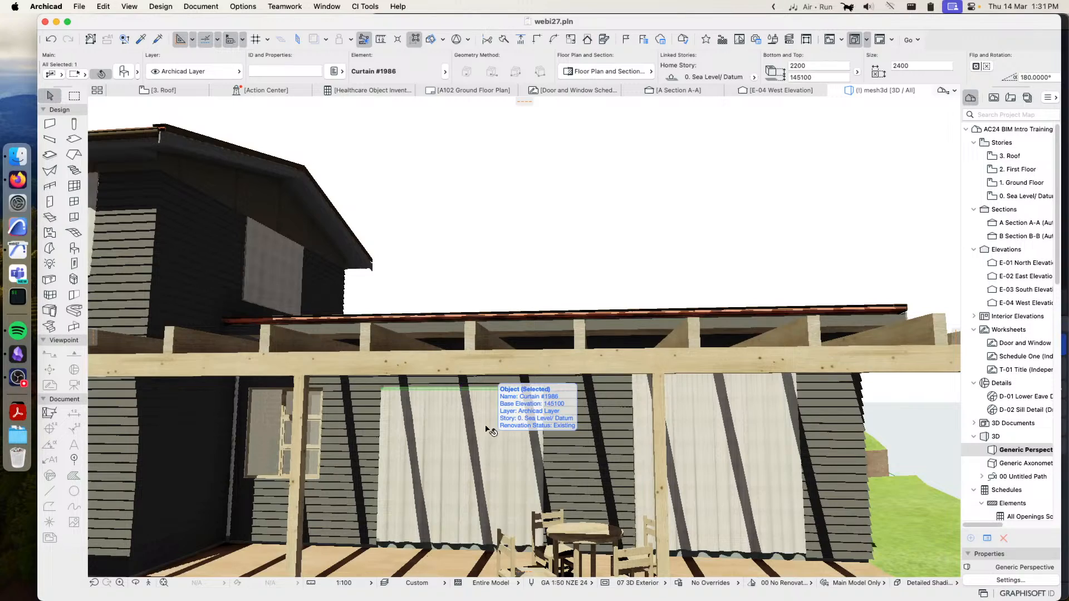
{"action": "middle_click_drag", "start_coordinate": [630, 215], "coordinate": [534, 251], "text": "shift"}
{"action": "left_click", "coordinate": [367, 7]}
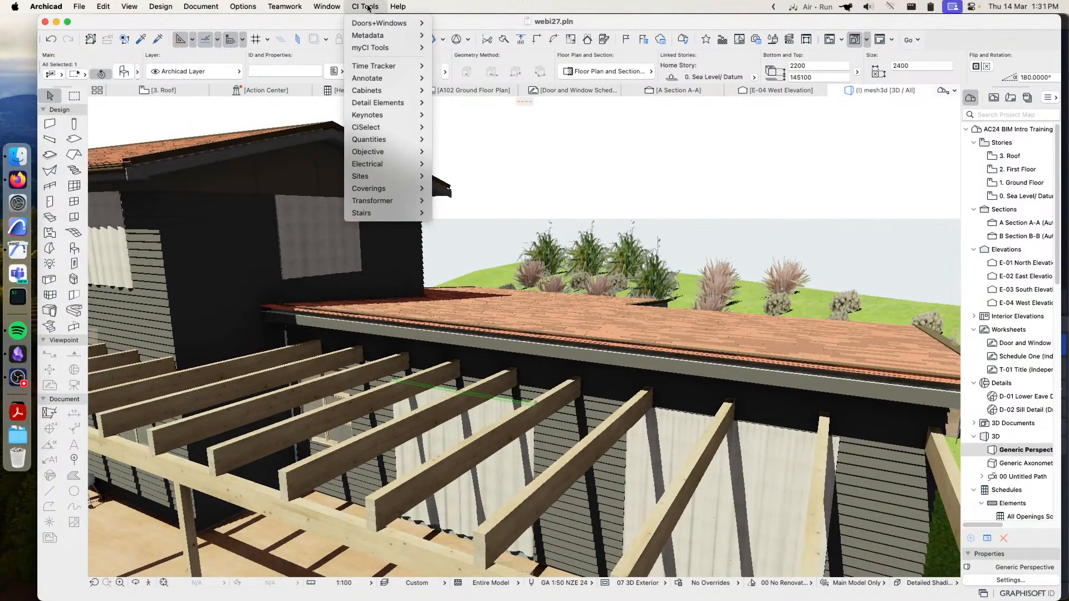
{"action": "mouse_move", "coordinate": [384, 128]}
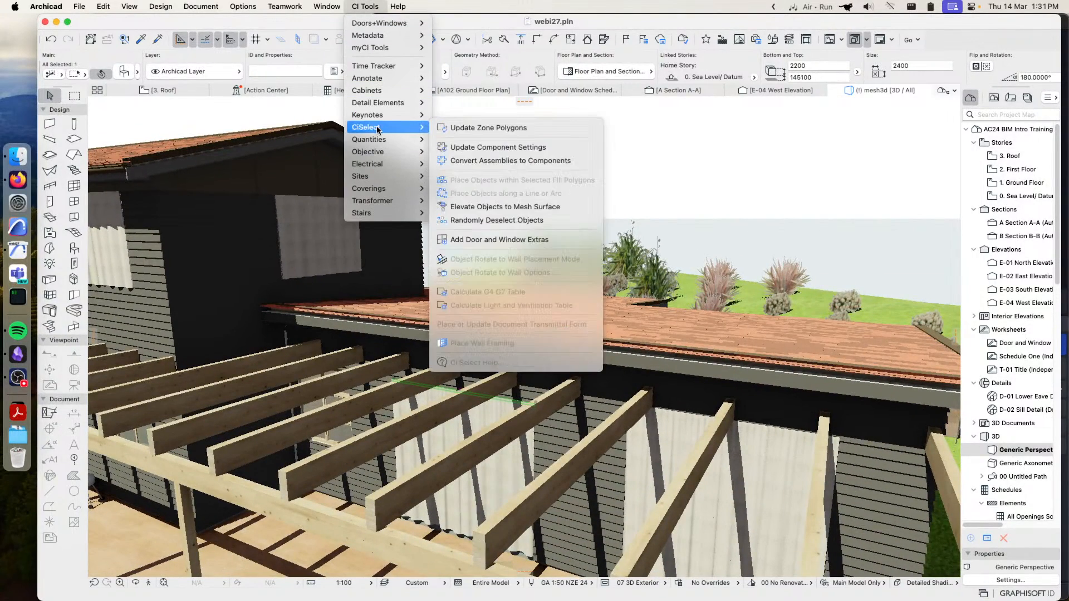
{"action": "left_click", "coordinate": [500, 240]}
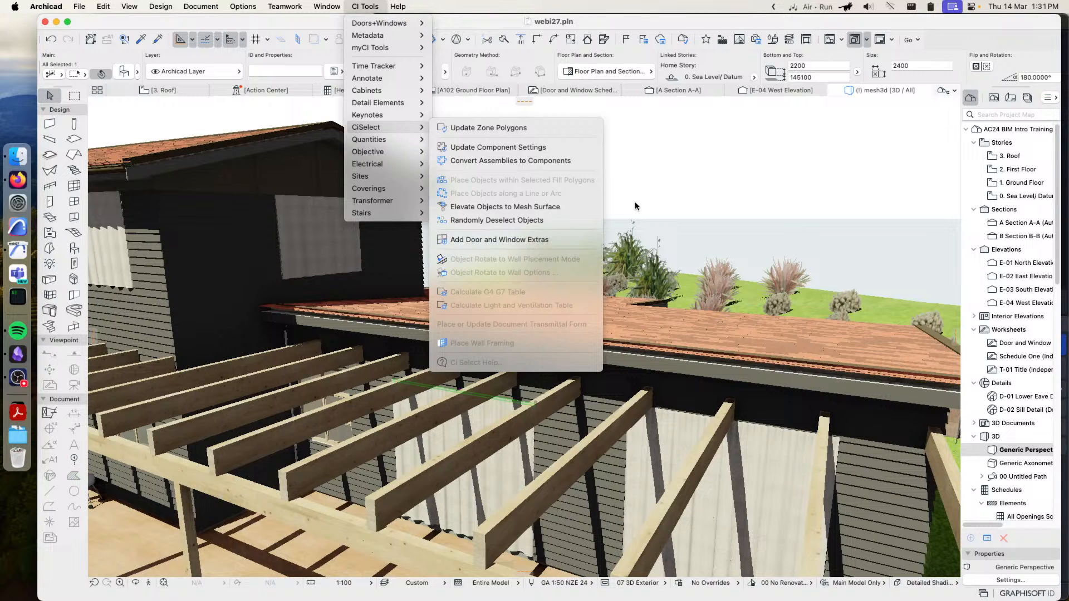